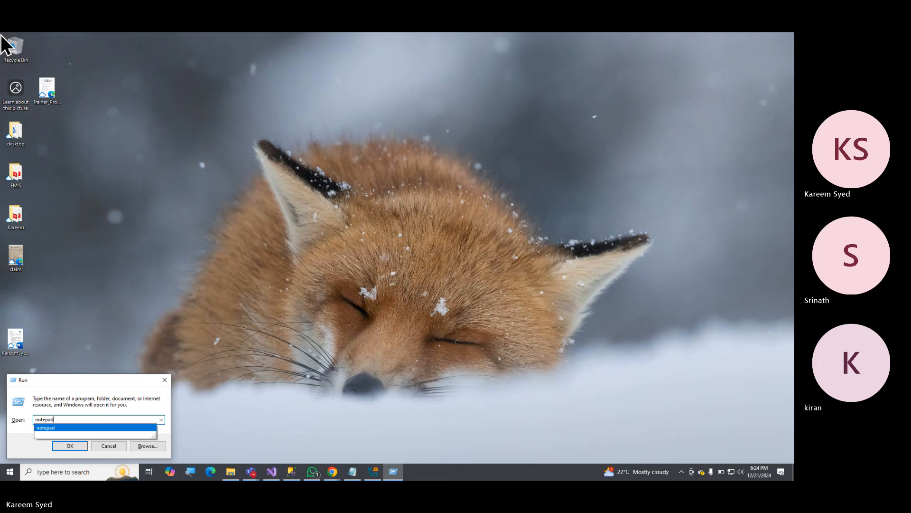
# Open Notepad, enter the heading "Downloading windows server to install SQL Server." and maximize the window.
pyautogui.press('Return')
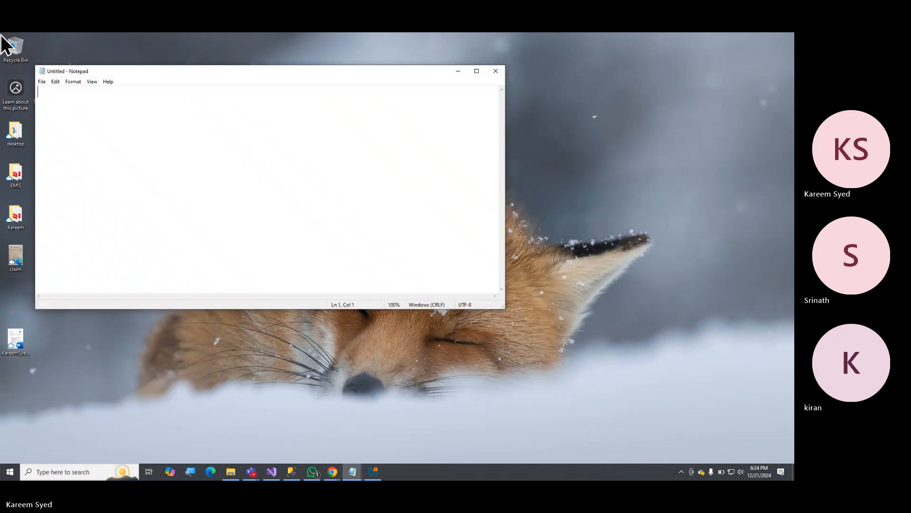
pyautogui.write('Downloain')
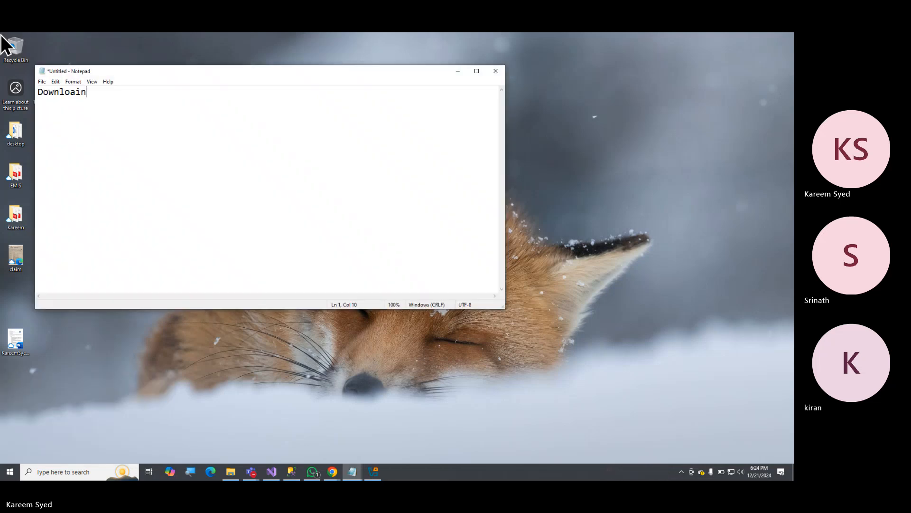
pyautogui.press('BackSpace')
pyautogui.press('BackSpace')
pyautogui.write('ding windows serve')
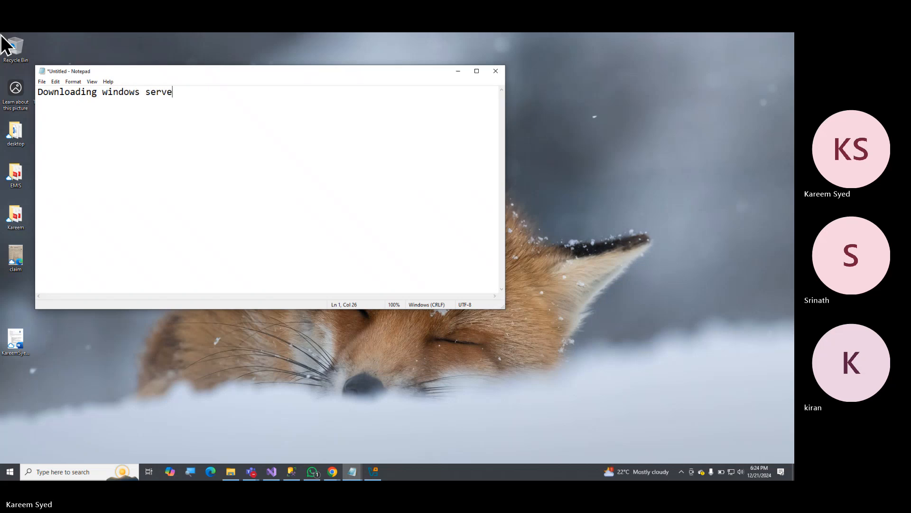
pyautogui.write('r ')
pyautogui.write('to install SQ')
pyautogui.write(':')
pyautogui.write('L Server.')
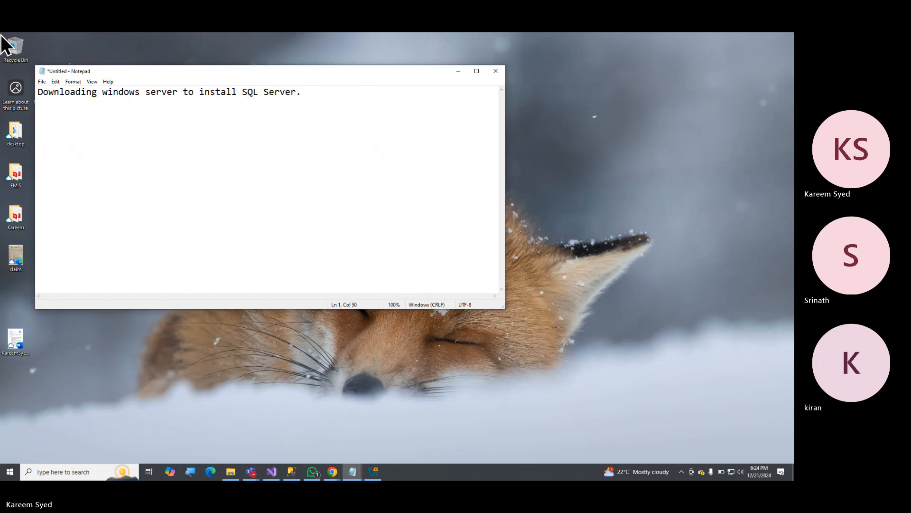
pyautogui.press('super+Up')
# Leave a blank line under the heading and add the first list item "1. Install Oracle Virtualbox".
pyautogui.press('Return')
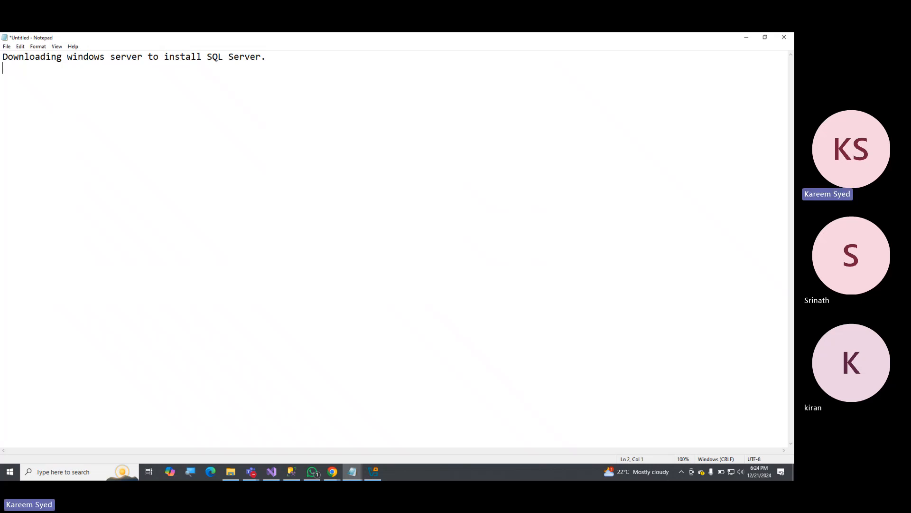
pyautogui.press('Return')
pyautogui.write('1. Install ')
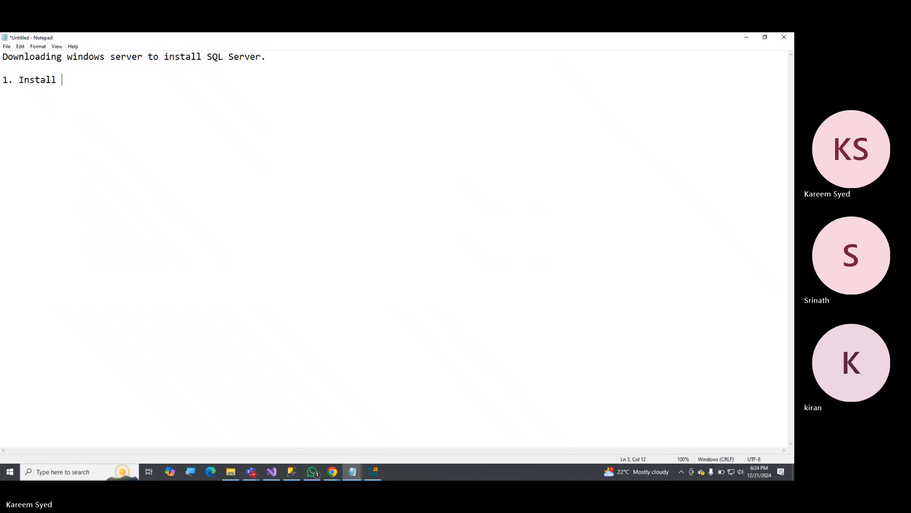
pyautogui.write('Oracle V')
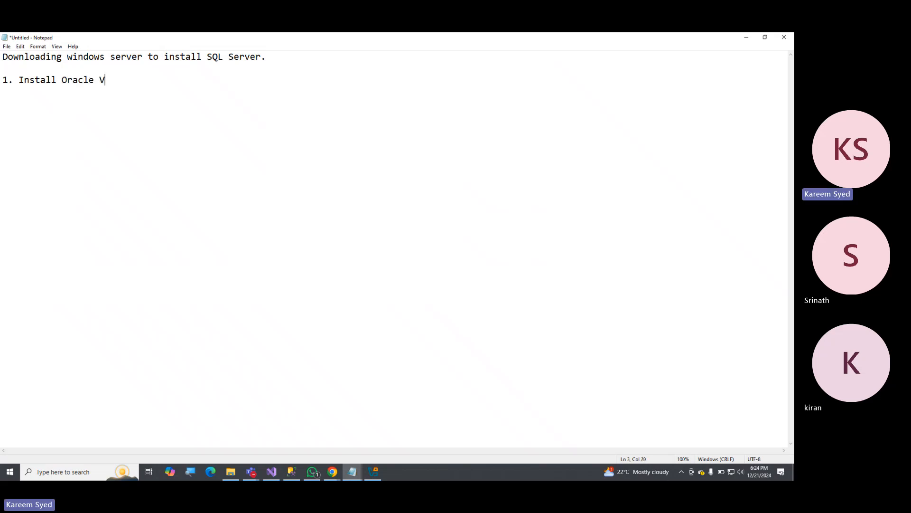
pyautogui.write('irtual')
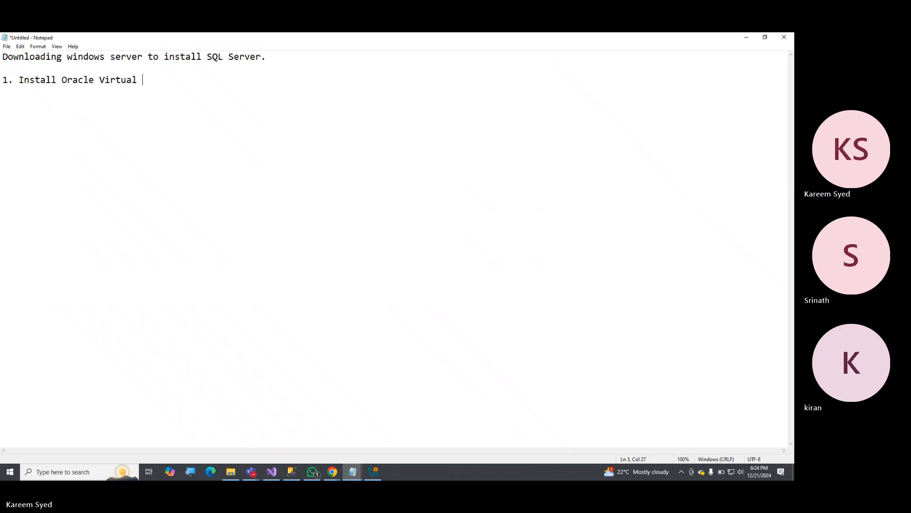
pyautogui.write(' b')
pyautogui.press('BackSpace')
pyautogui.press('BackSpace')
pyautogui.write('box')
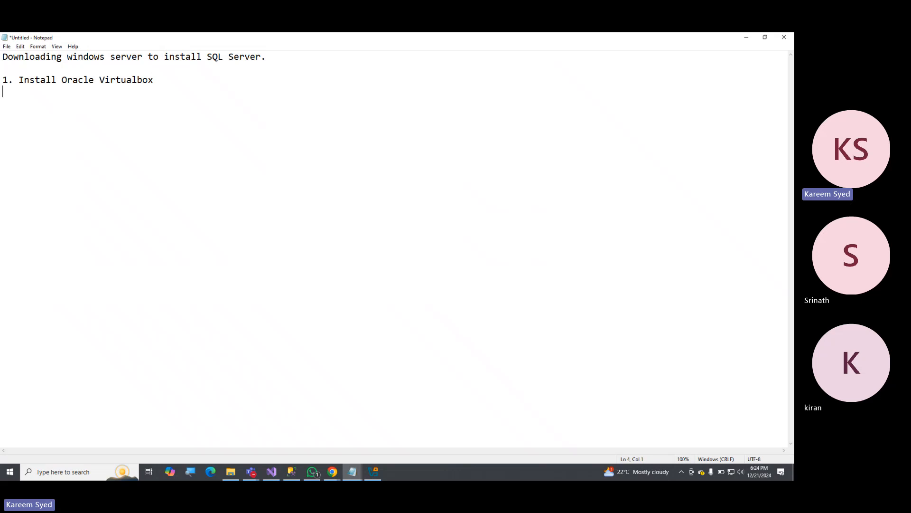
pyautogui.write('/ VMWare Workstation  ')
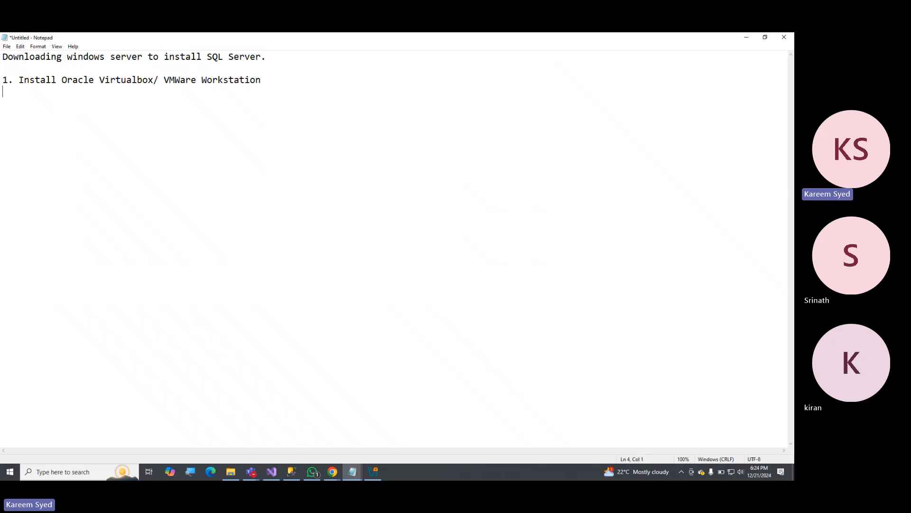
pyautogui.write('2')
# Add the second list item "2. Download windows server" on the line below.
pyautogui.press('Home')
pyautogui.press('BackSpace')
pyautogui.write('Dowl')
pyautogui.press('BackSpace')
pyautogui.press('BackSpace')
pyautogui.write('wloa')
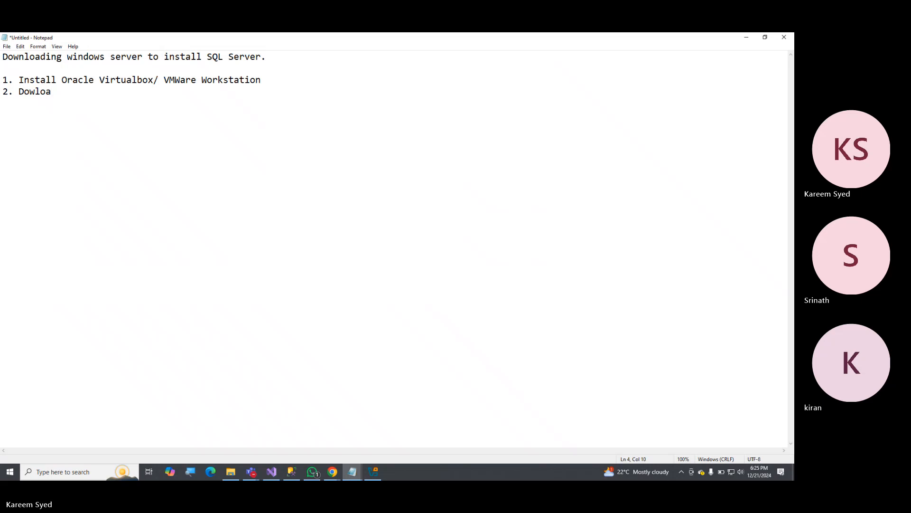
pyautogui.press('BackSpace')
pyautogui.press('BackSpace')
pyautogui.press('BackSpace')
pyautogui.write('nlow')
pyautogui.press('BackSpace')
pyautogui.write('ad windows server')
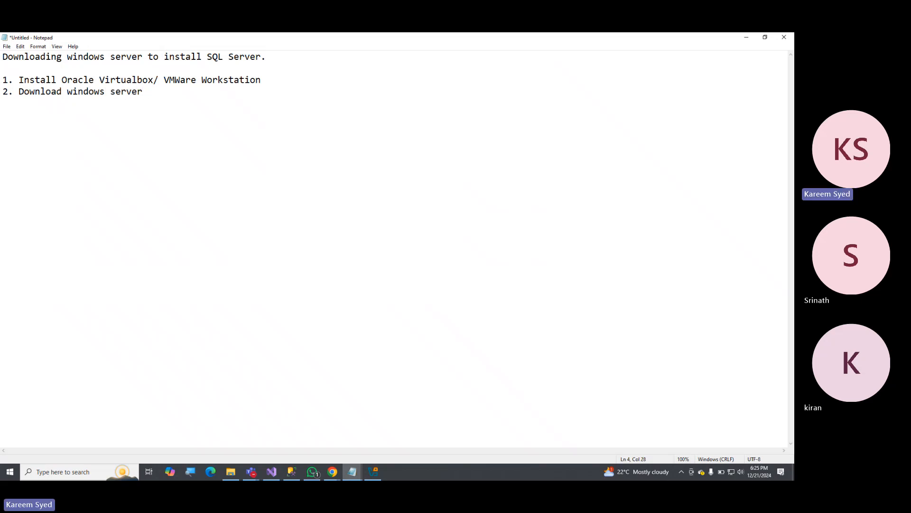
pyautogui.write(' 2022/2')
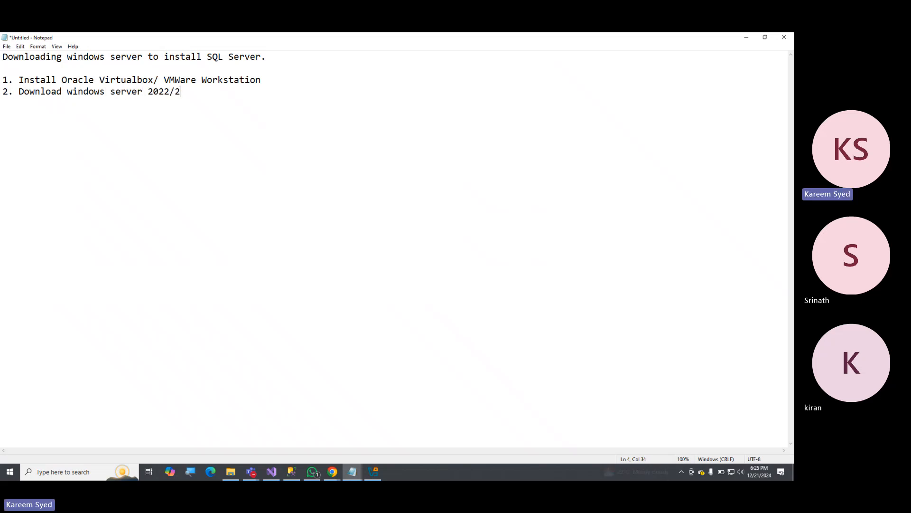
pyautogui.write('00')
# Append the versions "2022/2025" to the second list item.
pyautogui.press('BackSpace')
pyautogui.write('25')
# Add the third list item "3. Create VM." on a new line.
pyautogui.press('Return')
pyautogui.write('3. C')
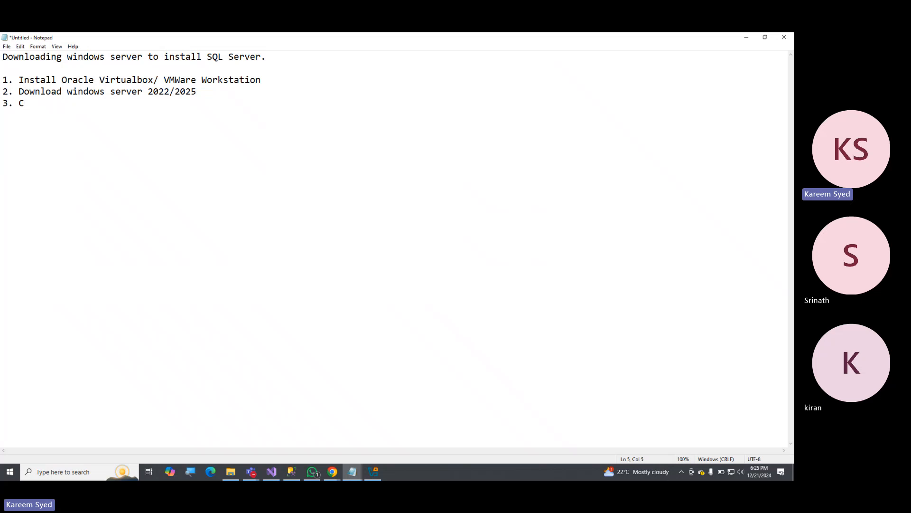
pyautogui.press('BackSpace')
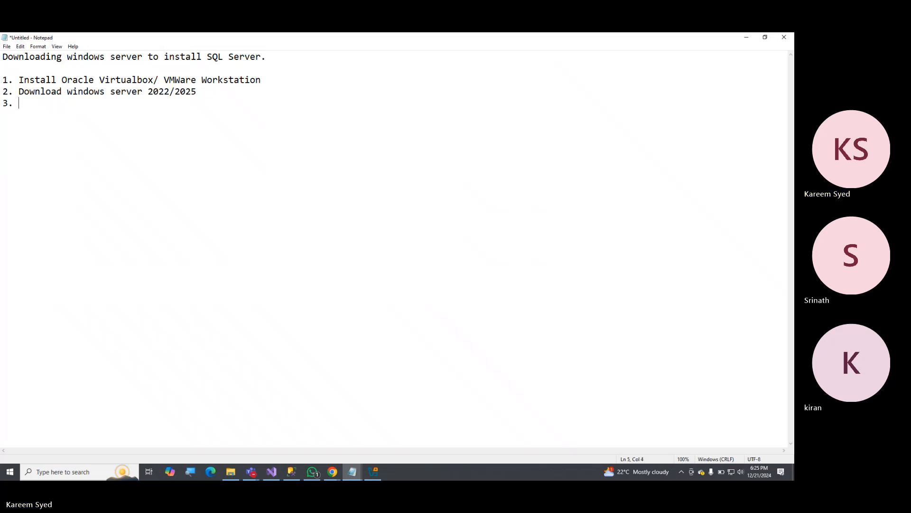
pyautogui.write('Create VM ')
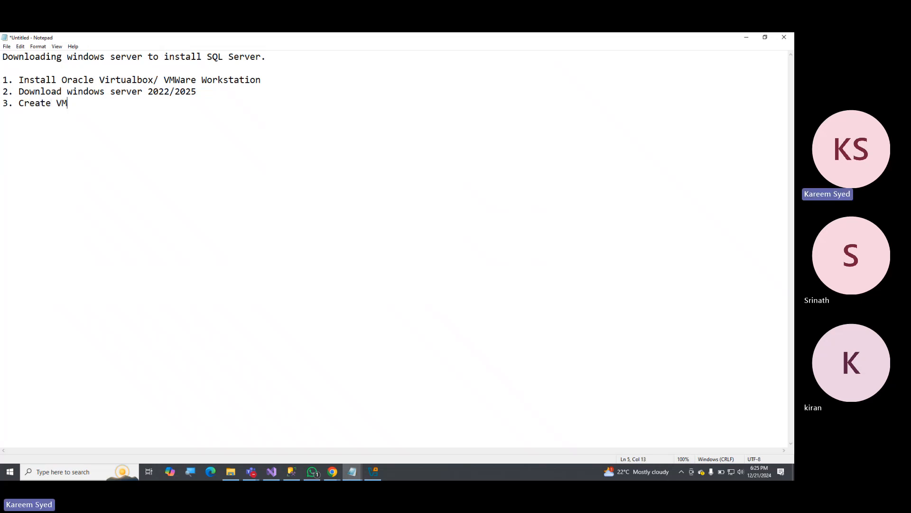
pyautogui.write('in')
pyautogui.press('BackSpace')
pyautogui.press('BackSpace')
pyautogui.press('BackSpace')
pyautogui.press('BackSpace')
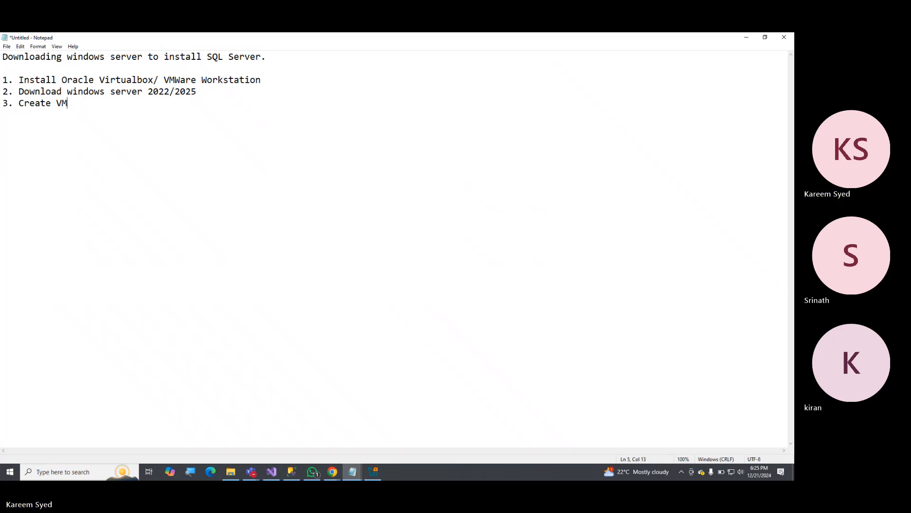
pyautogui.write('.')
# Add the list item "4. Copy SQL Server Softwares (DB Engine, SSMS, Latest Patch)".
pyautogui.press('Return')
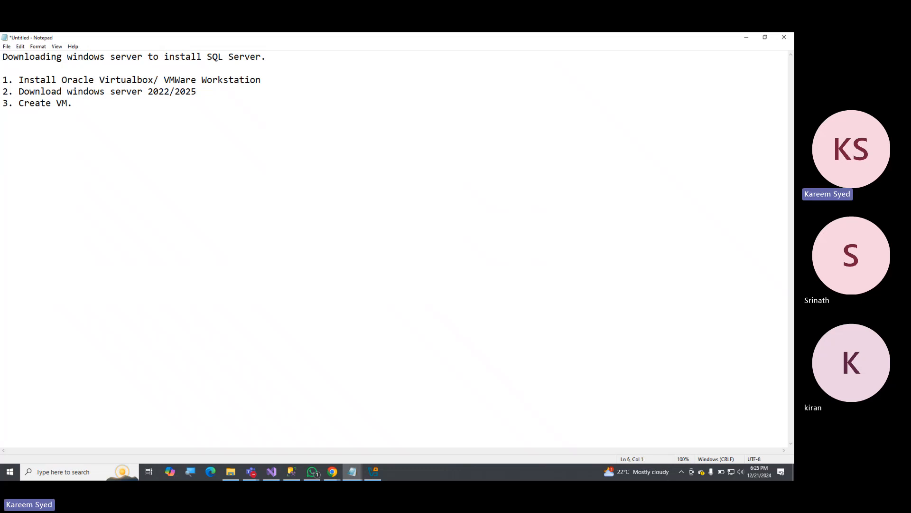
pyautogui.write('4. Copy SQL Server ')
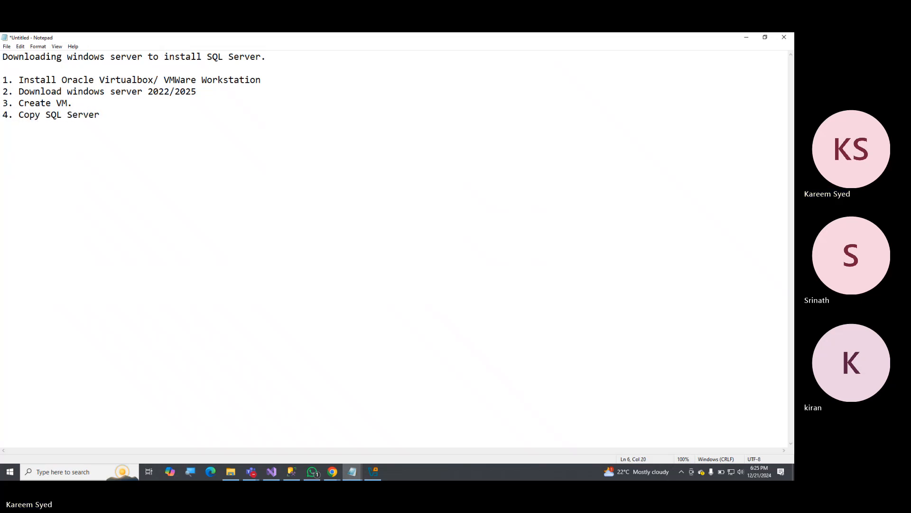
pyautogui.write('Software')
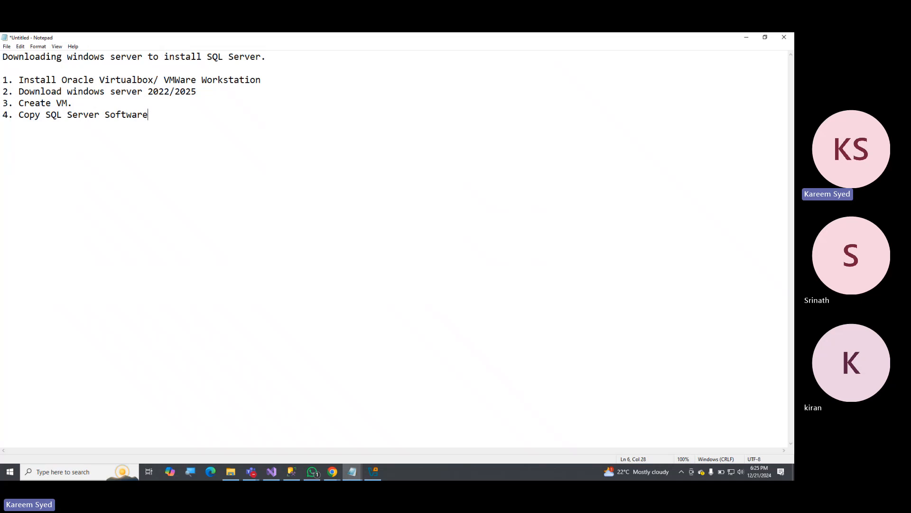
pyautogui.write('s')
pyautogui.write('(DB Engine, SSMS, Latest ')
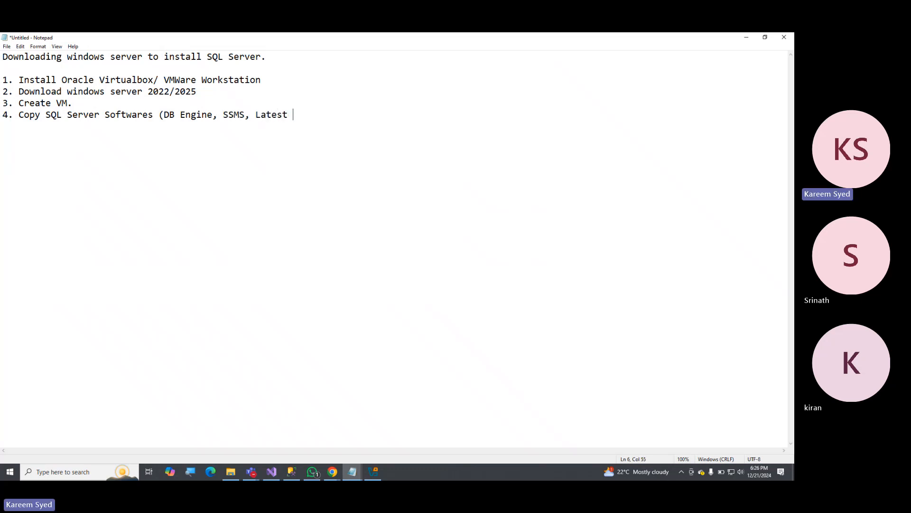
pyautogui.write('Patch)')
# Add the list item "6. Connect to SQL Server and verify the installation" below item 4.
pyautogui.press('Return')
pyautogui.write('6. C')
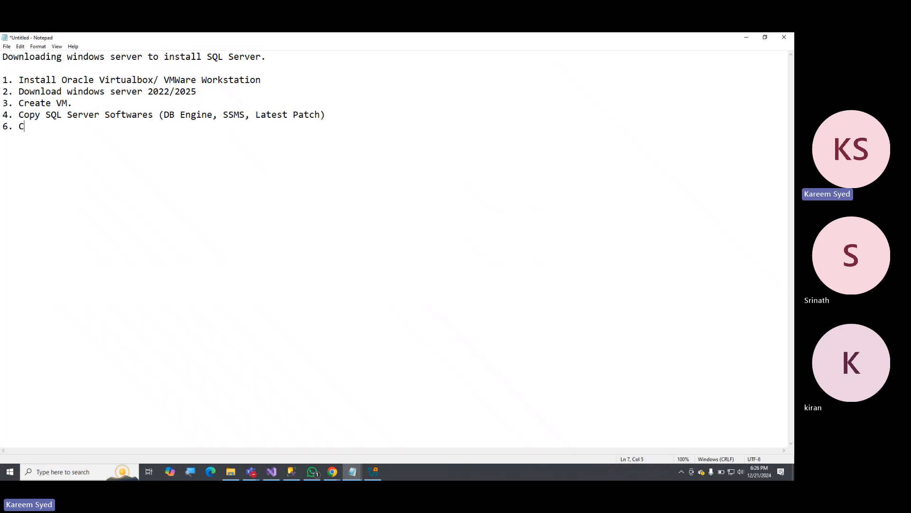
pyautogui.write('onnect to')
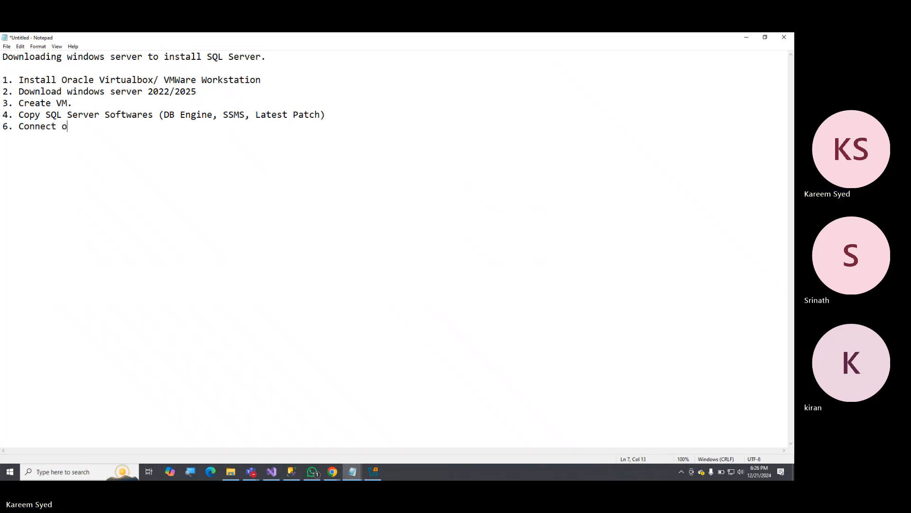
pyautogui.write(' SQL ')
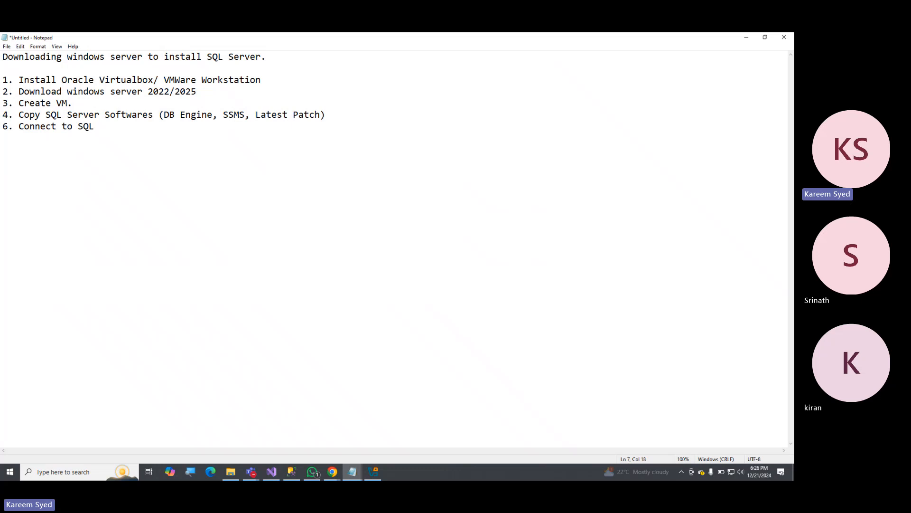
pyautogui.write('Server')
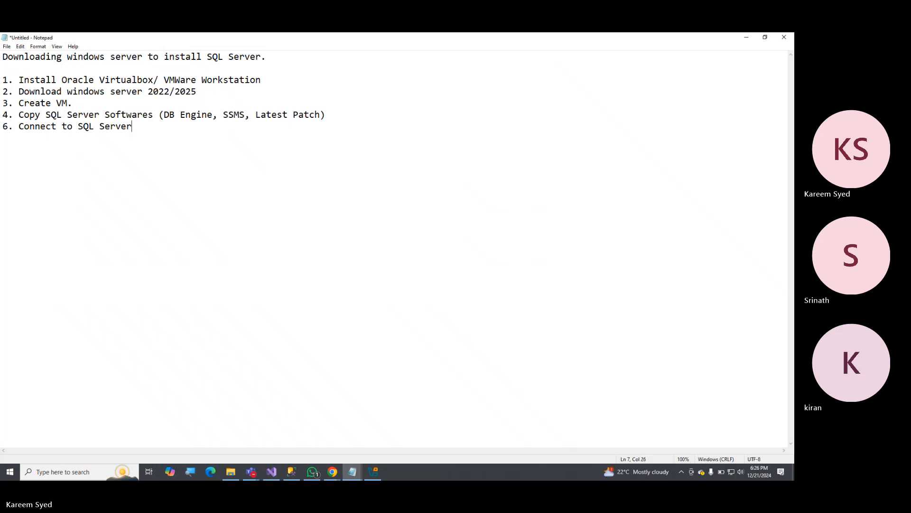
pyautogui.write(' and verif')
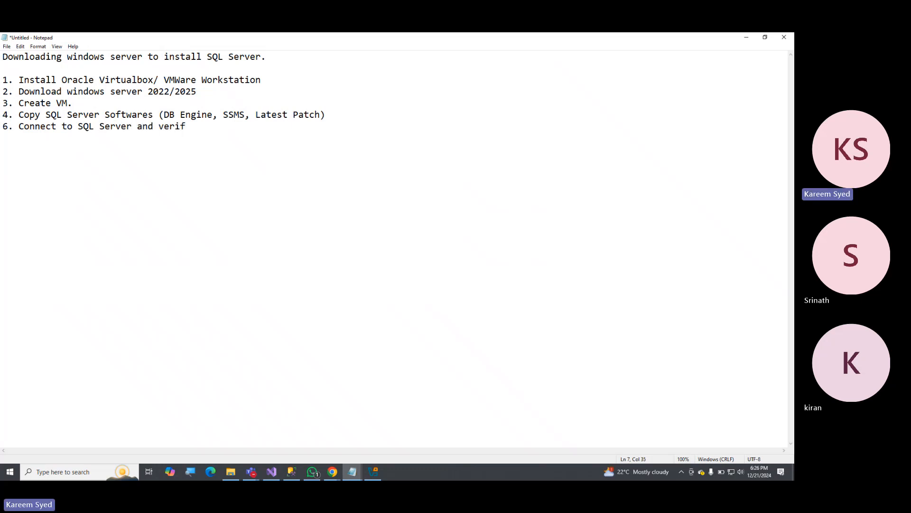
pyautogui.write('y the instl')
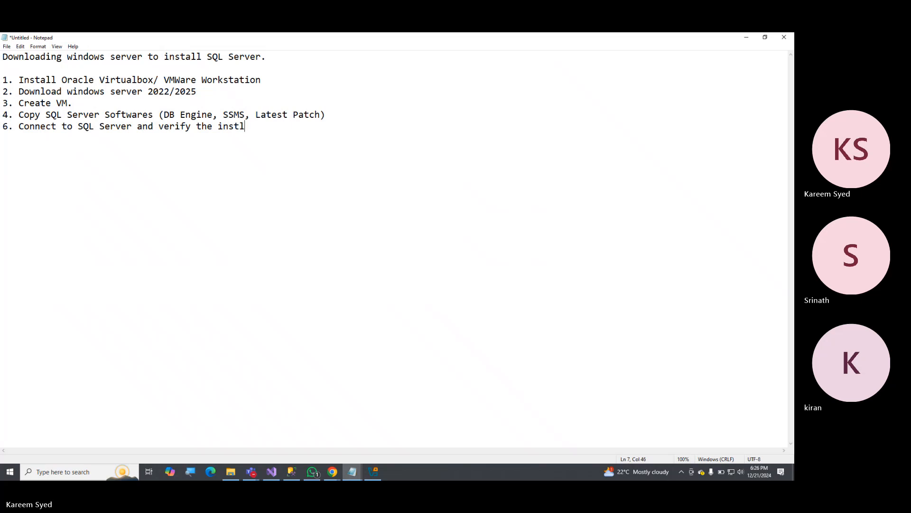
pyautogui.press('BackSpace')
pyautogui.write('alltion')
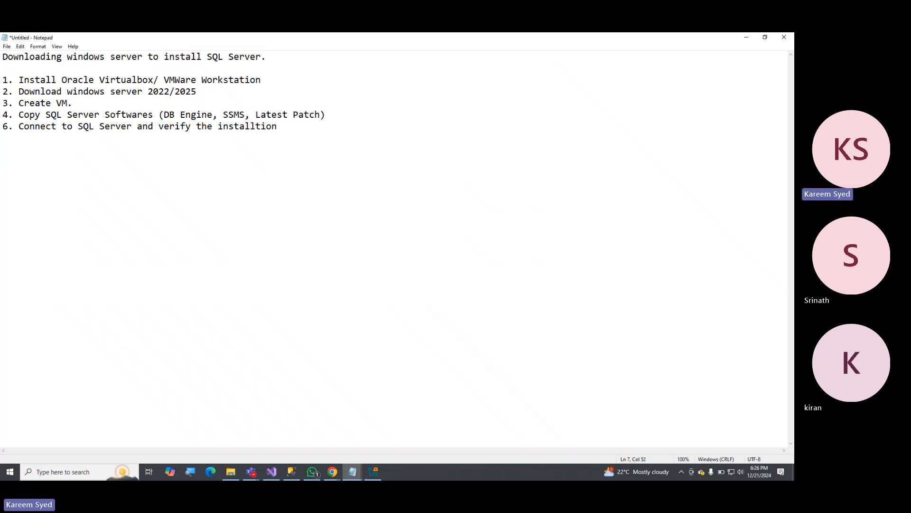
pyautogui.press('Left')
pyautogui.press('Left')
pyautogui.press('Left')
pyautogui.press('Left')
pyautogui.write('a')
# Highlight list items 1 to 3 to point them out, and clear the selection.
pyautogui.press('Up')
pyautogui.press('Up')
pyautogui.hotkey('shift', 'Up')
pyautogui.hotkey('shift', 'Up')
pyautogui.hotkey('shift', 'Home')
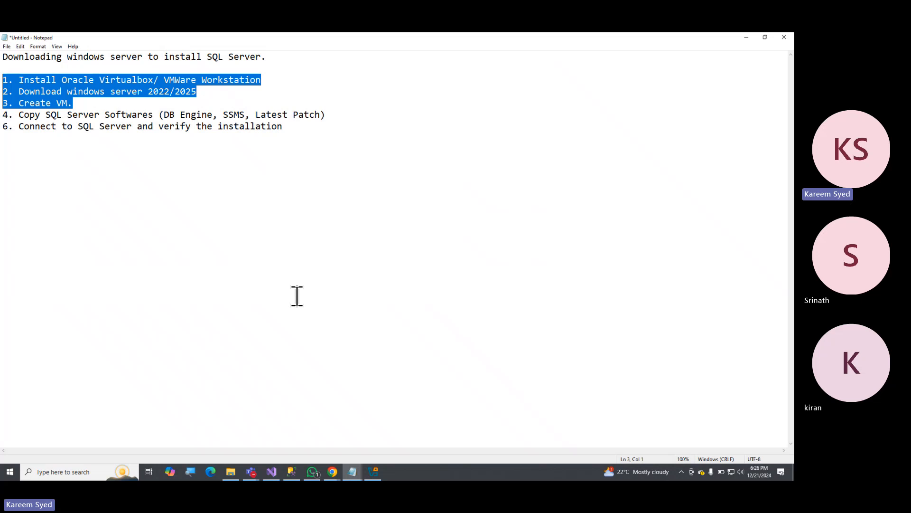
pyautogui.click(97, 114)
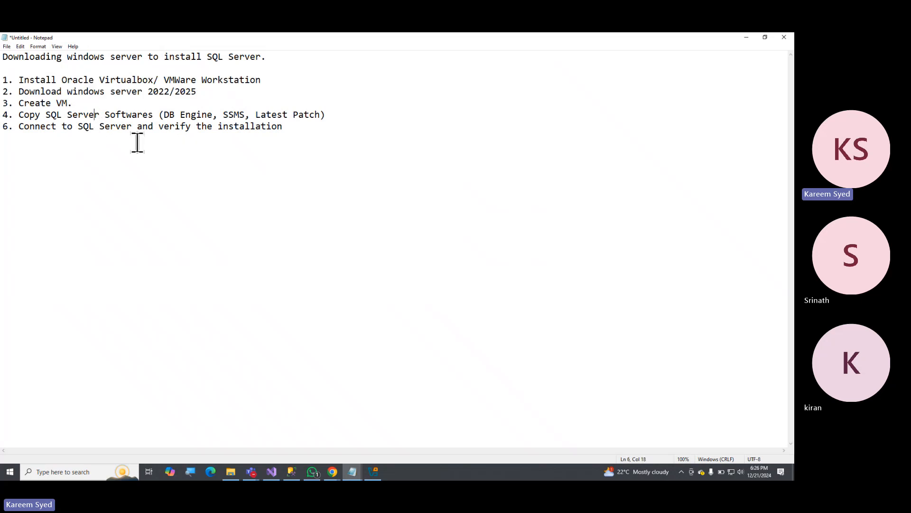
# Insert an indented line under "3. Create VM." with the first column heading "Hostname".
pyautogui.click(85, 100)
pyautogui.hotkey('shift', 'Home')
pyautogui.click(85, 101)
pyautogui.press('Return')
pyautogui.press('Tab')
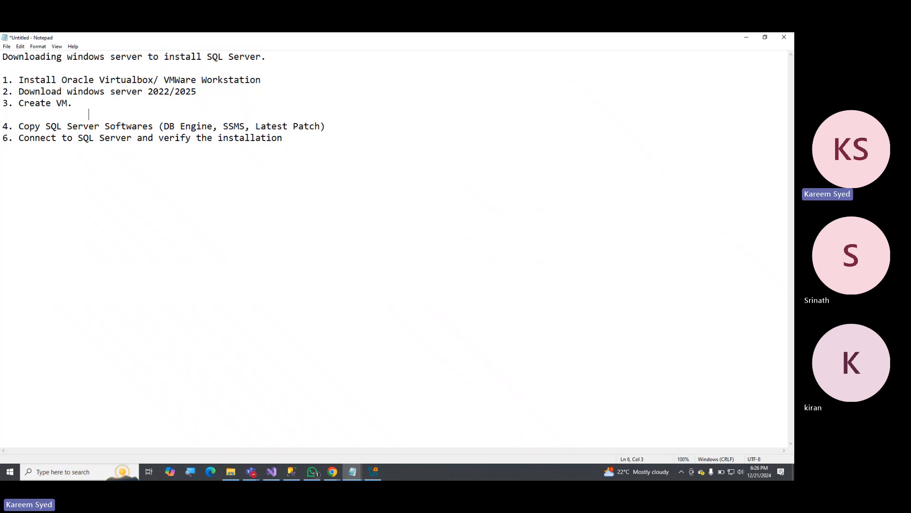
pyautogui.write('Hostname')
# Complete the VM details header row with tab-separated columns IP, OS, RAM, CPU and HDD.
pyautogui.press('Tab')
pyautogui.write('IP\tOS')
pyautogui.press('Tab')
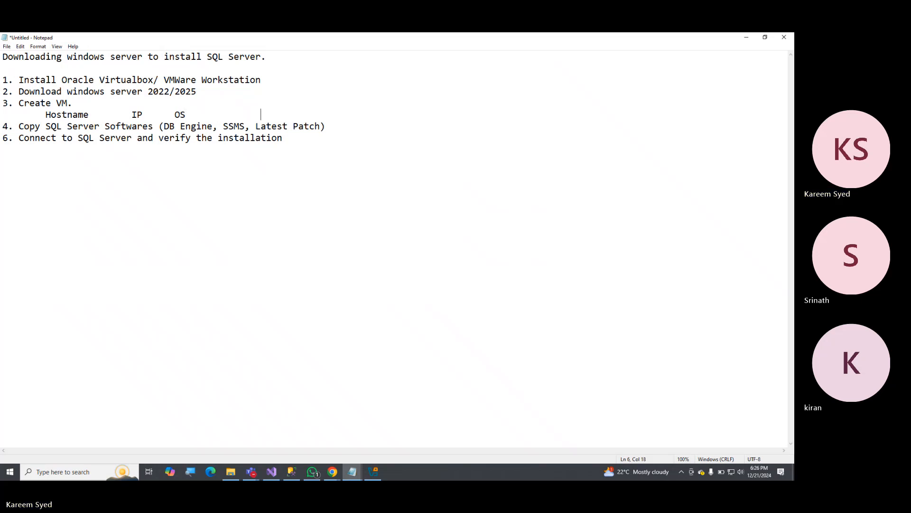
pyautogui.write('RAM')
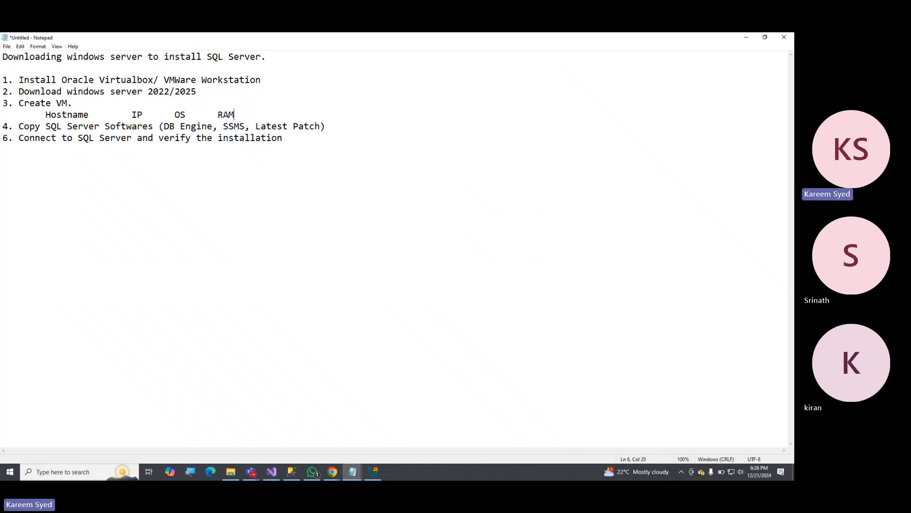
pyautogui.press('Tab')
pyautogui.write('CPU\tHDD')
# Start an indented row under the VM header and enter "SQLHRMS" in the Hostname column.
pyautogui.press('Return')
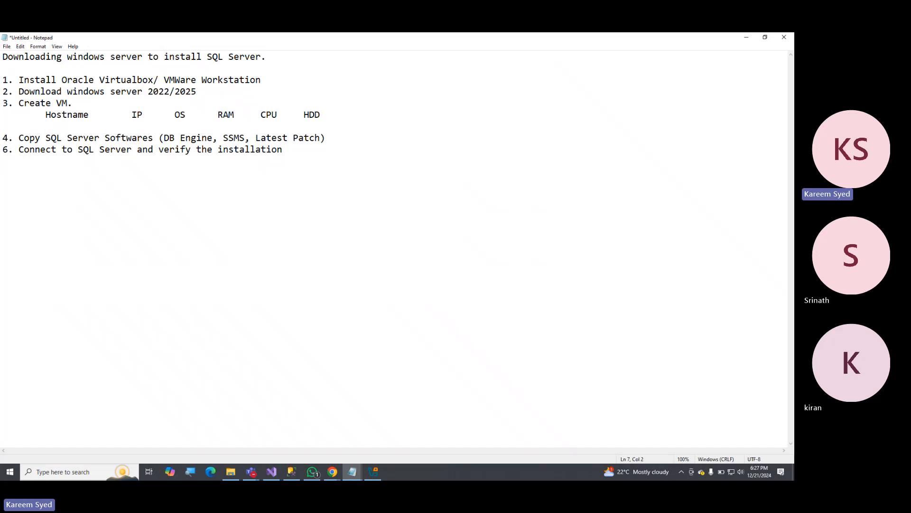
pyautogui.write('S')
pyautogui.write('QL')
pyautogui.write('V')
pyautogui.press('BackSpace')
pyautogui.press('BackSpace')
pyautogui.press('BackSpace')
pyautogui.press('BackSpace')
pyautogui.write('SQL')
pyautogui.write('S')
pyautogui.press('BackSpace')
pyautogui.write('HRMS')
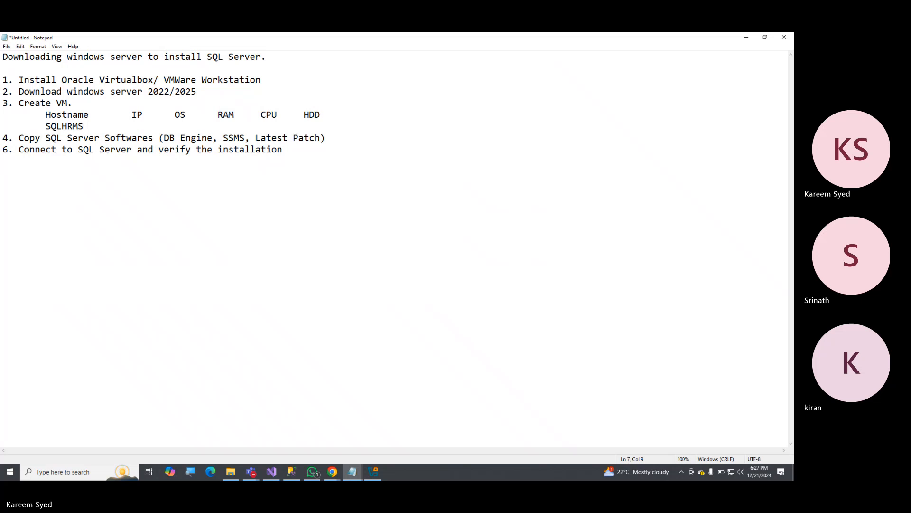
pyautogui.write('0')
# Complete the hostname in the VM details row as "SQLHRMSPRD01".
pyautogui.press('BackSpace')
pyautogui.write('PRD01')
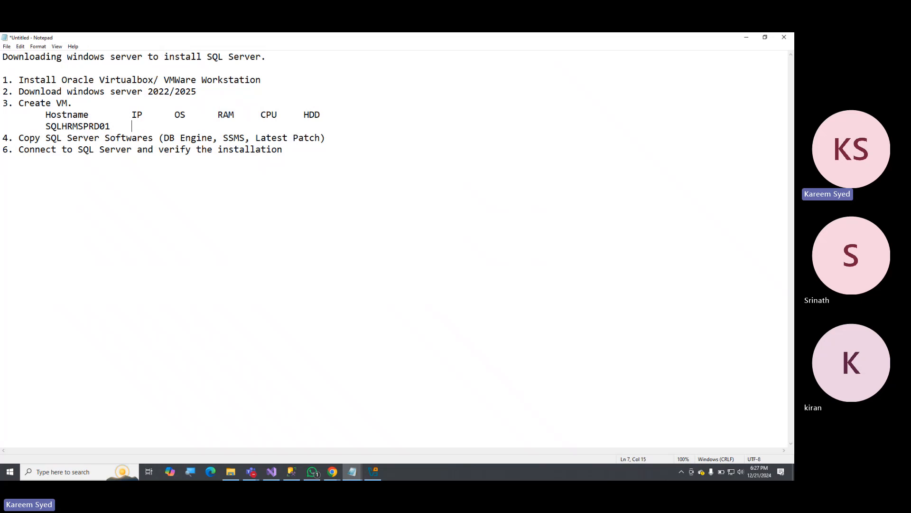
# Enter "10.80.71.10" in the IP column of the VM details row.
pyautogui.write('10.80.7')
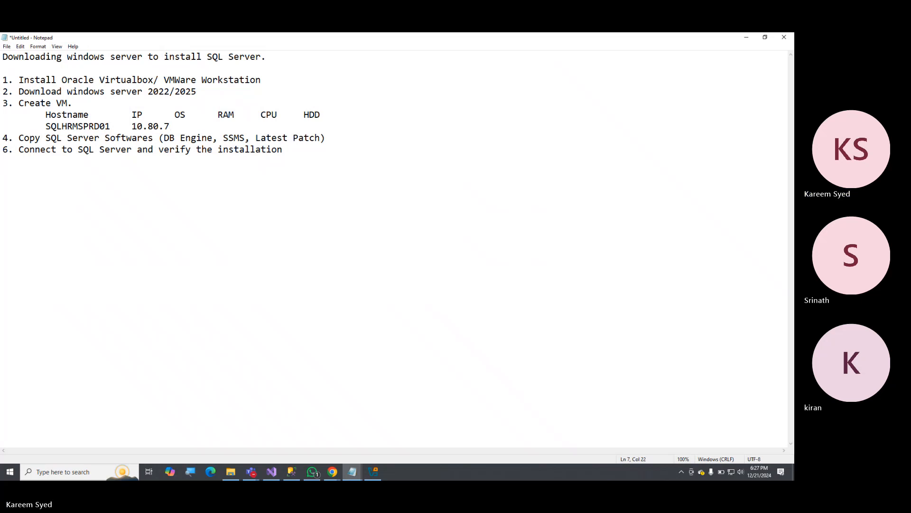
pyautogui.write('1.')
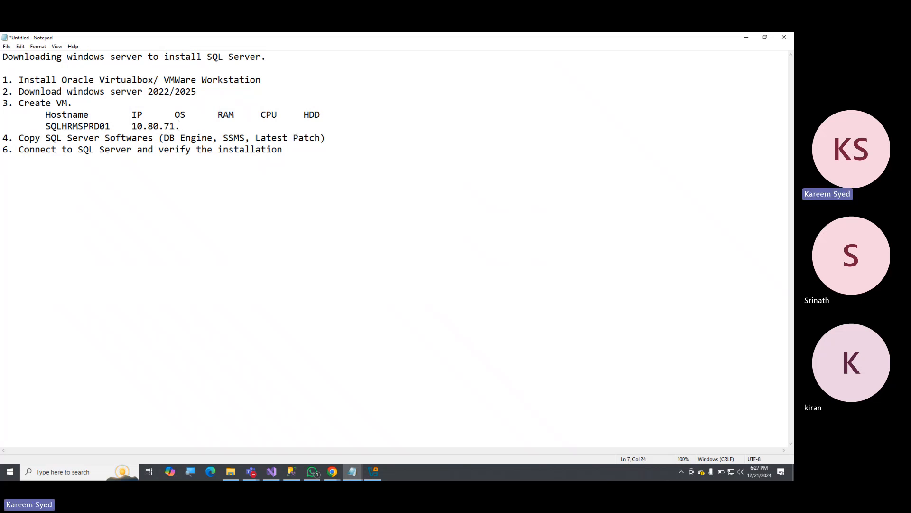
pyautogui.write('10')
# Fill in 32 for RAM, 8 for CPU and 1TB for HDD, and add a blank line below the VM row.
pyautogui.press('Tab')
pyautogui.write('32\t8')
pyautogui.press('Tab')
pyautogui.write('1TB')
pyautogui.moveTo(325, 127); pyautogui.dragTo(304, 126)
pyautogui.click(390, 126)
pyautogui.press('Return')
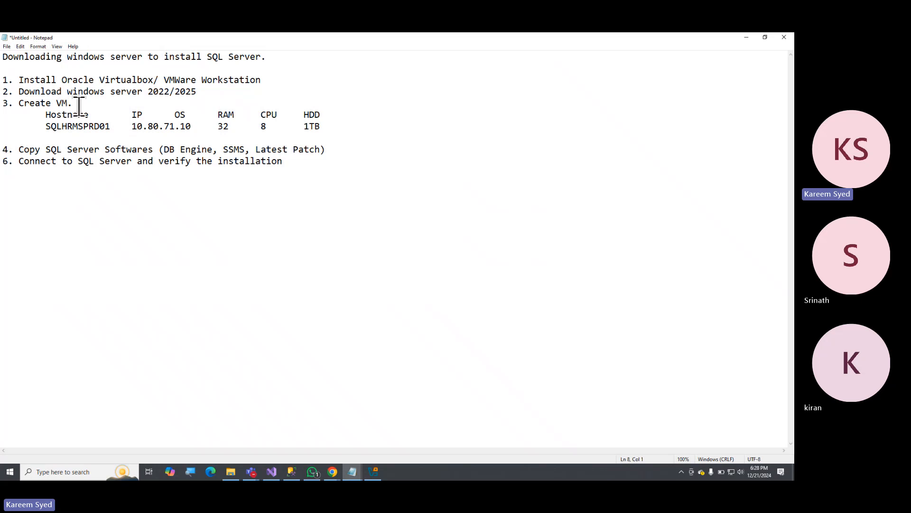
# Highlight the VM header and details rows under "3. Create VM." to point them out, and clear the selection.
pyautogui.moveTo(46, 115); pyautogui.dragTo(336, 126)
pyautogui.click(262, 125)
pyautogui.moveTo(7, 117); pyautogui.dragTo(326, 126)
pyautogui.click(296, 127)
pyautogui.moveTo(10, 115); pyautogui.dragTo(323, 127)
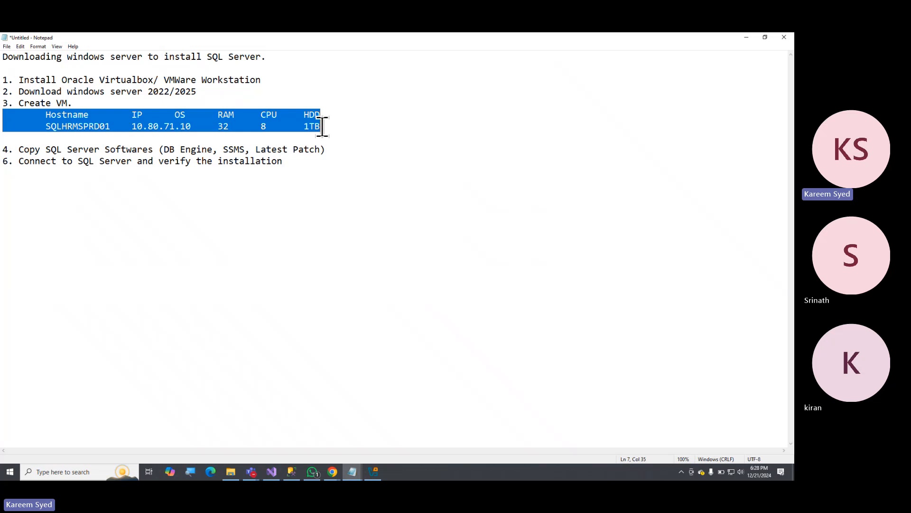
pyautogui.click(322, 127)
pyautogui.click(2, 117)
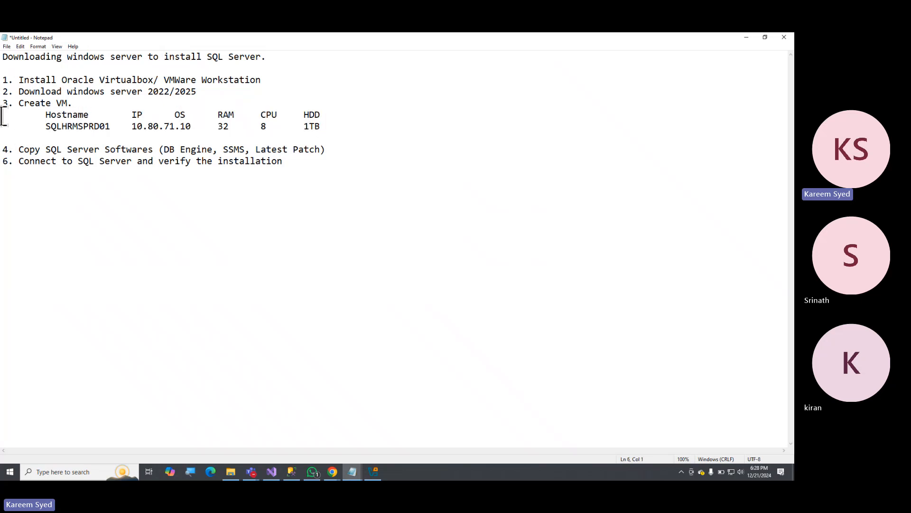
pyautogui.moveTo(2, 116); pyautogui.dragTo(322, 128)
pyautogui.click(265, 127)
# Highlight items 4 and 6, the hostname and the bracketed software list in item 4 for review, and clear the selection.
pyautogui.moveTo(2, 149); pyautogui.dragTo(282, 162)
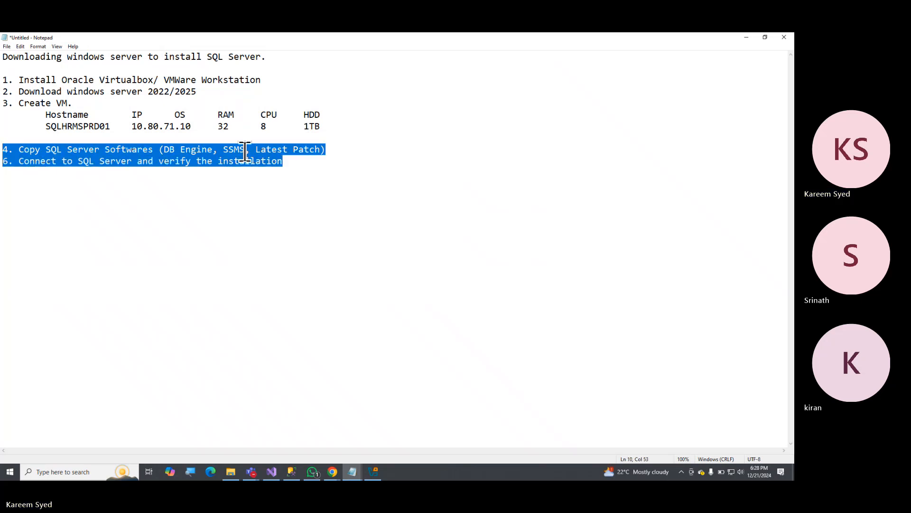
pyautogui.click(193, 143)
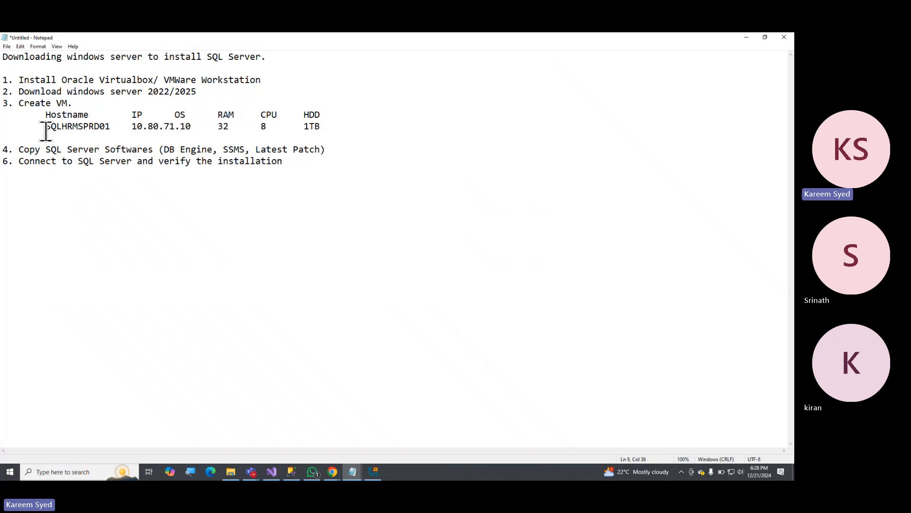
pyautogui.moveTo(45, 129); pyautogui.dragTo(109, 128)
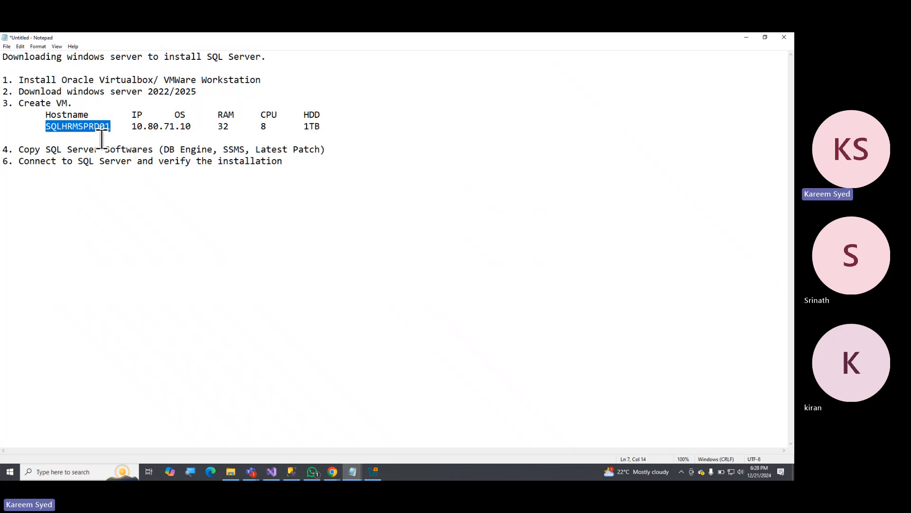
pyautogui.moveTo(158, 149); pyautogui.dragTo(319, 150)
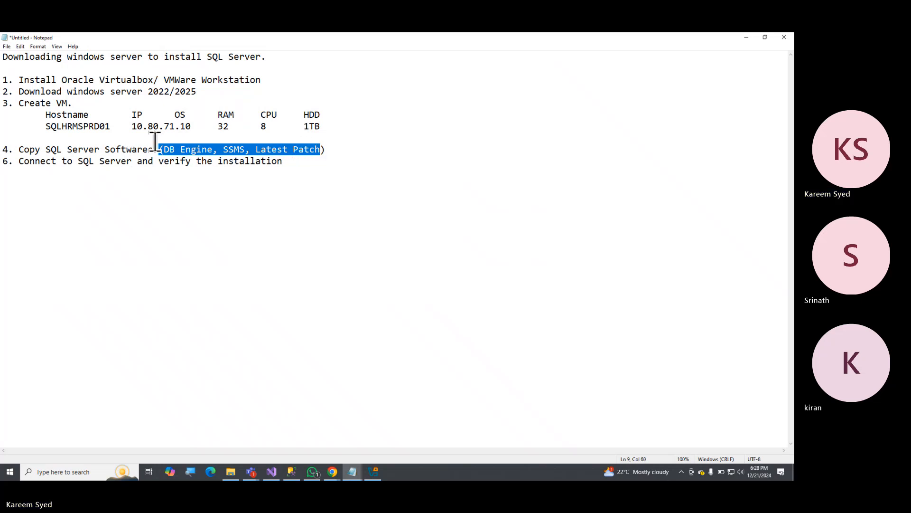
pyautogui.click(123, 139)
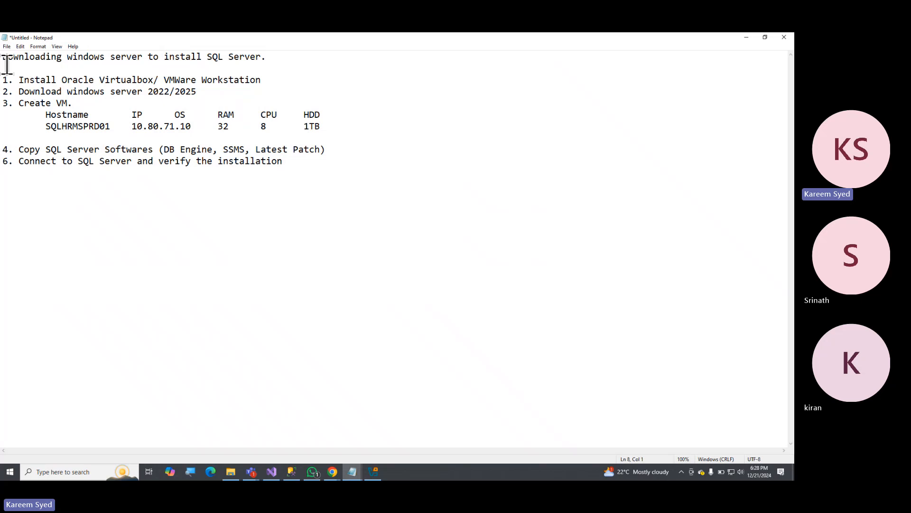
# Highlight item 1 and the block from item 1 through the VM details row, and clear the selection.
pyautogui.moveTo(3, 80); pyautogui.dragTo(265, 81)
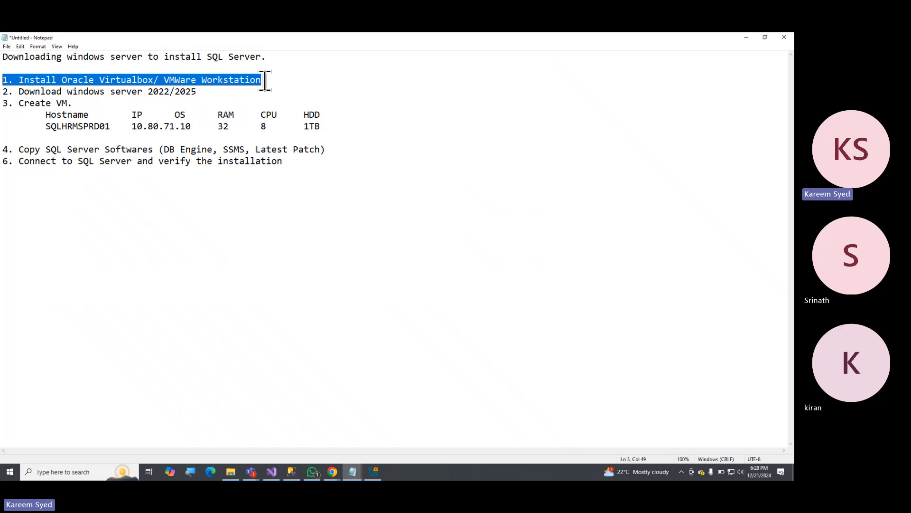
pyautogui.click(68, 79)
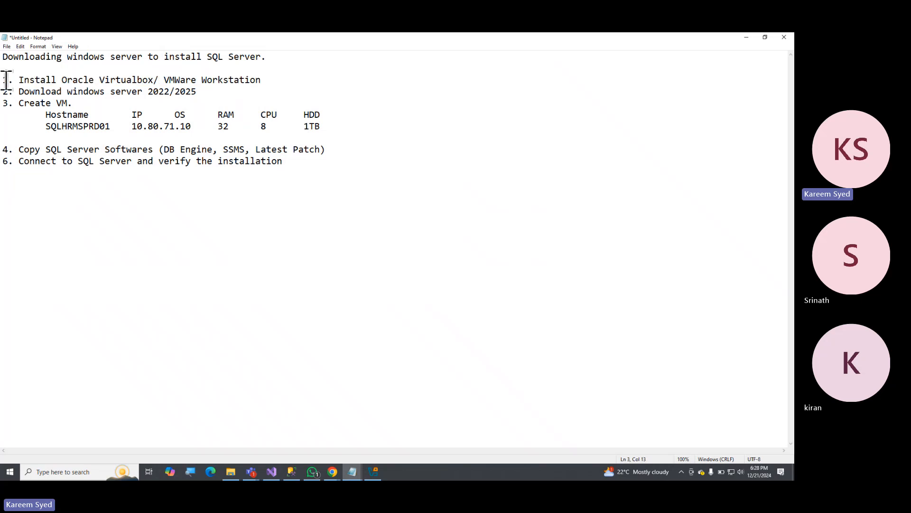
pyautogui.moveTo(6, 80); pyautogui.dragTo(346, 124)
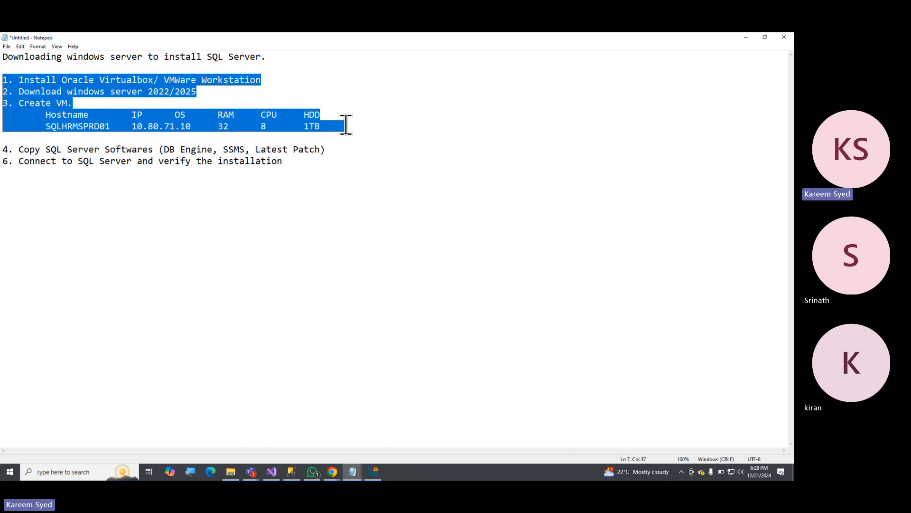
pyautogui.click(264, 92)
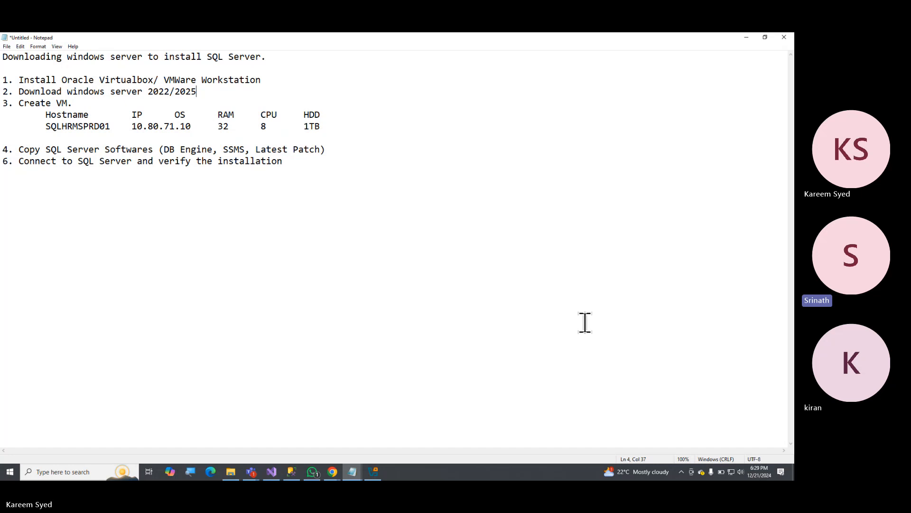
# Raise the system speaker volume to the maximum and return to the notes.
pyautogui.click(741, 472)
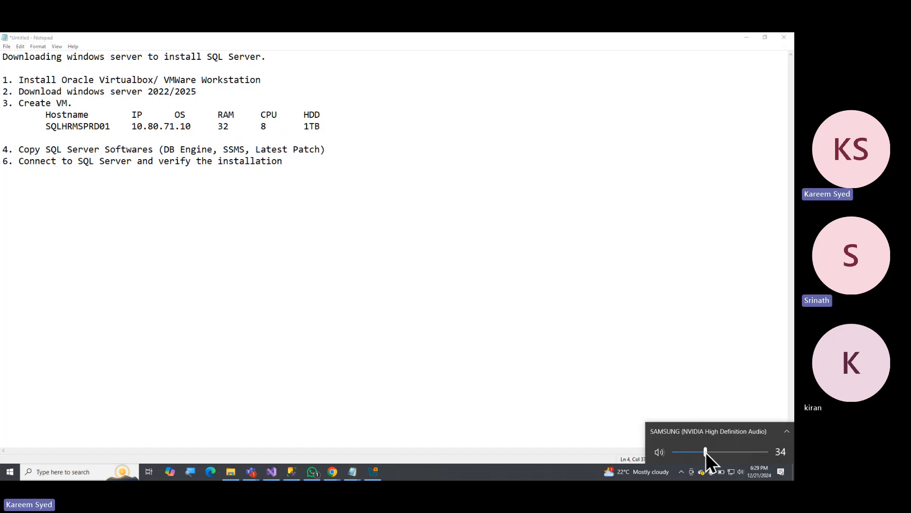
pyautogui.moveTo(705, 452); pyautogui.dragTo(771, 451)
pyautogui.click(505, 151)
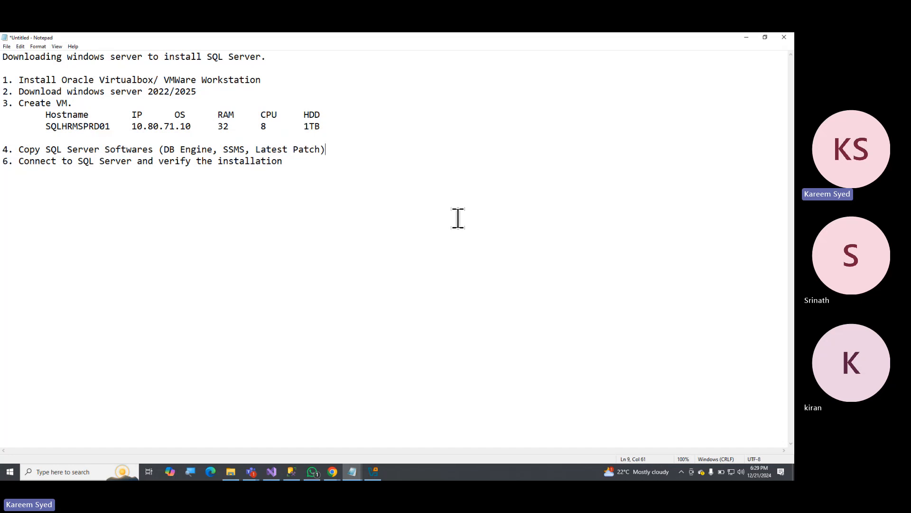
pyautogui.click(753, 326)
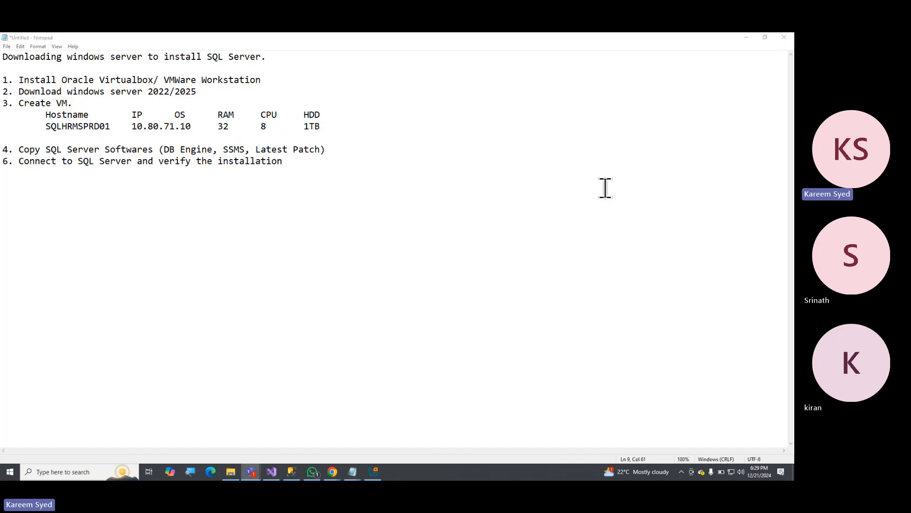
pyautogui.click(236, 139)
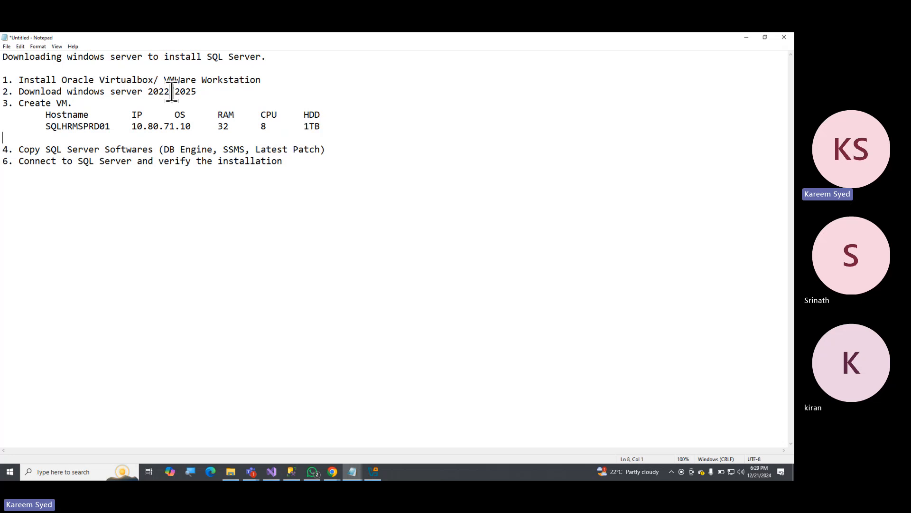
# Highlight the "Download windows server 2022/2025" text in item 2 to point it out, and clear the selection.
pyautogui.moveTo(62, 91); pyautogui.dragTo(204, 90)
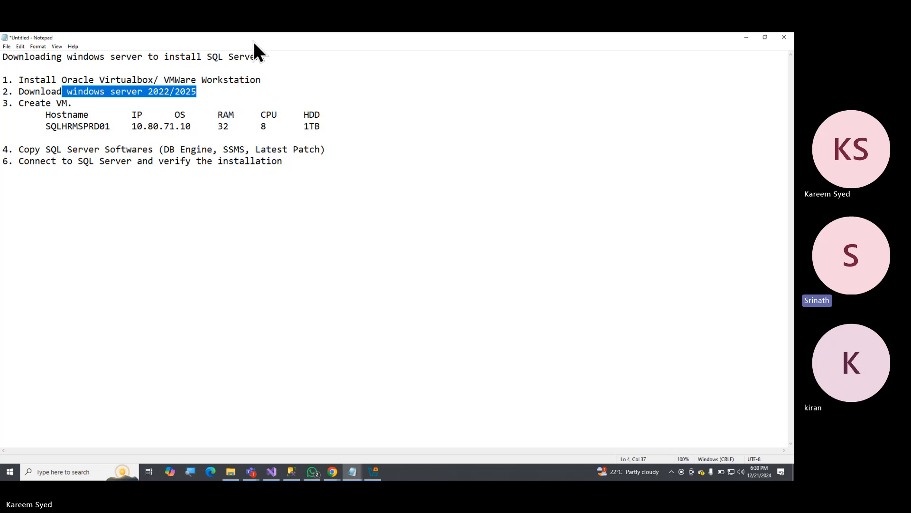
pyautogui.click(416, 89)
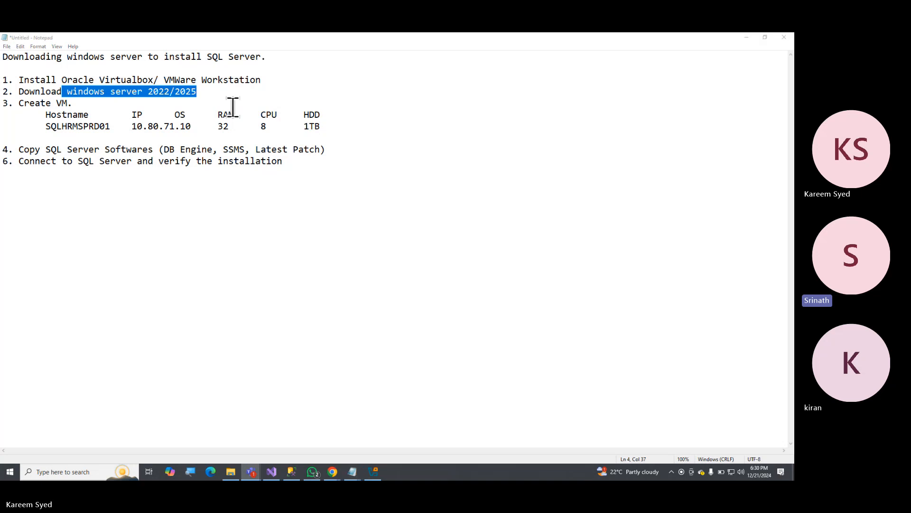
pyautogui.click(223, 94)
pyautogui.click(4, 91)
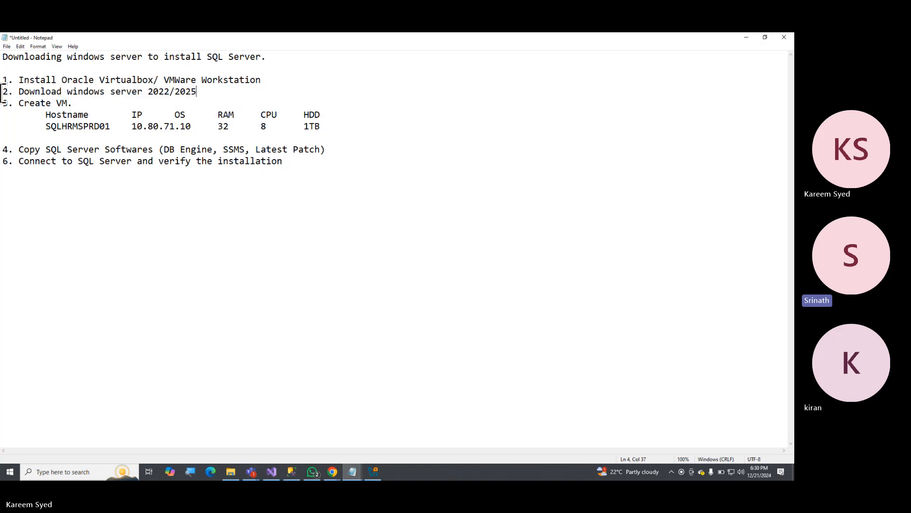
pyautogui.moveTo(4, 91); pyautogui.dragTo(142, 92)
pyautogui.click(119, 102)
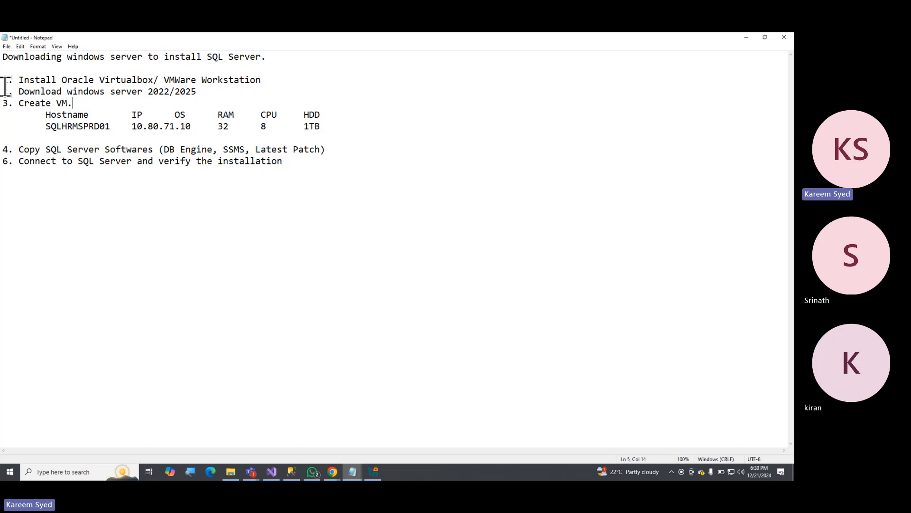
# Highlight the block starting at item 1 and the VM details table to review them, and clear the selection.
pyautogui.moveTo(3, 81); pyautogui.dragTo(200, 118)
pyautogui.click(92, 97)
pyautogui.click(4, 92)
pyautogui.click(213, 119)
pyautogui.moveTo(46, 115); pyautogui.dragTo(338, 124)
pyautogui.click(266, 114)
pyautogui.click(421, 94)
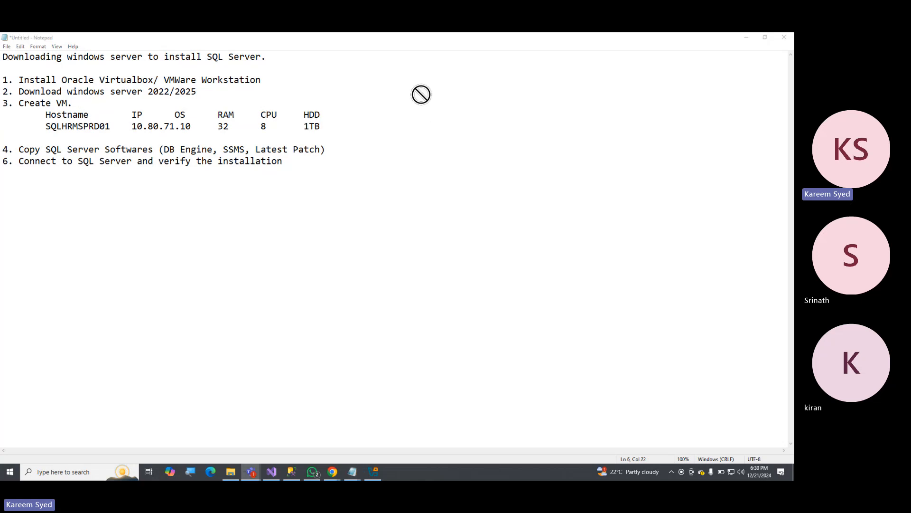
pyautogui.click(217, 98)
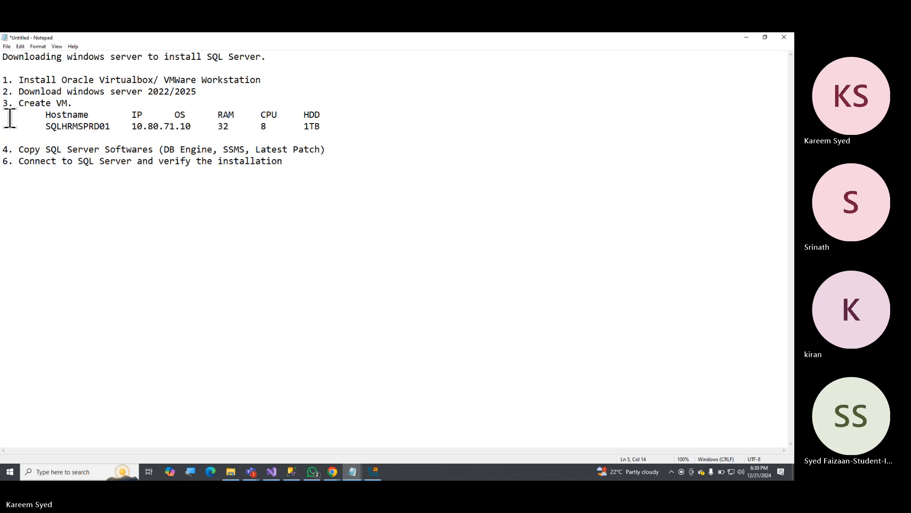
# Highlight the VM details table and the text of items 4 and 6, and clear the selection.
pyautogui.moveTo(5, 115); pyautogui.dragTo(329, 127)
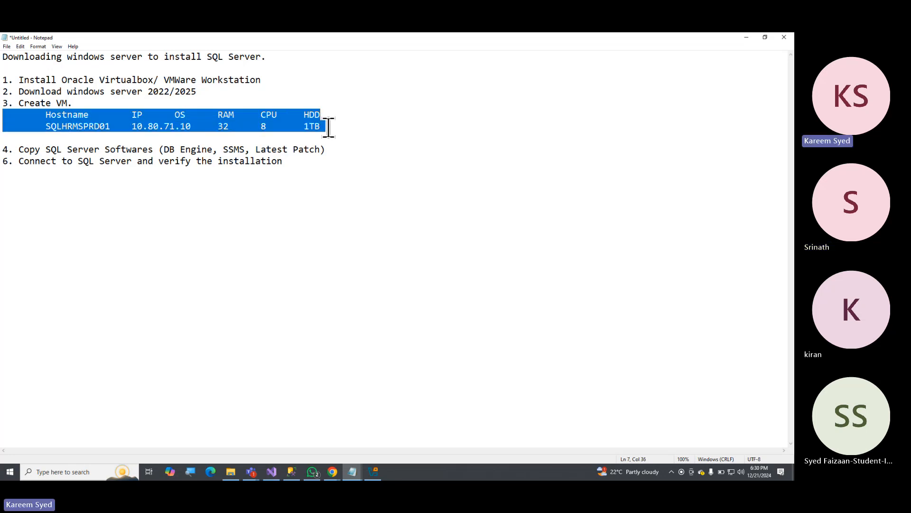
pyautogui.moveTo(18, 150); pyautogui.dragTo(283, 162)
pyautogui.click(272, 133)
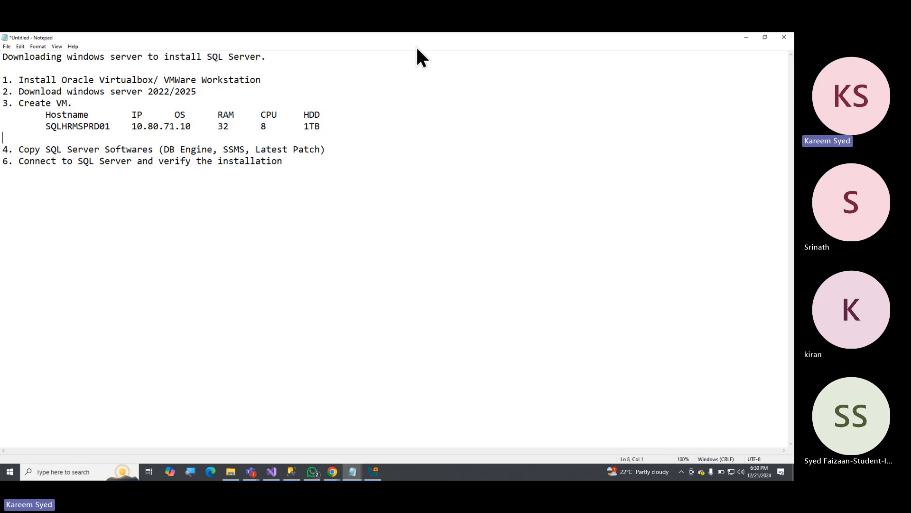
# Bring up the Teams meeting window to check its participants, and minimize it to return to the notes.
pyautogui.click(469, 47)
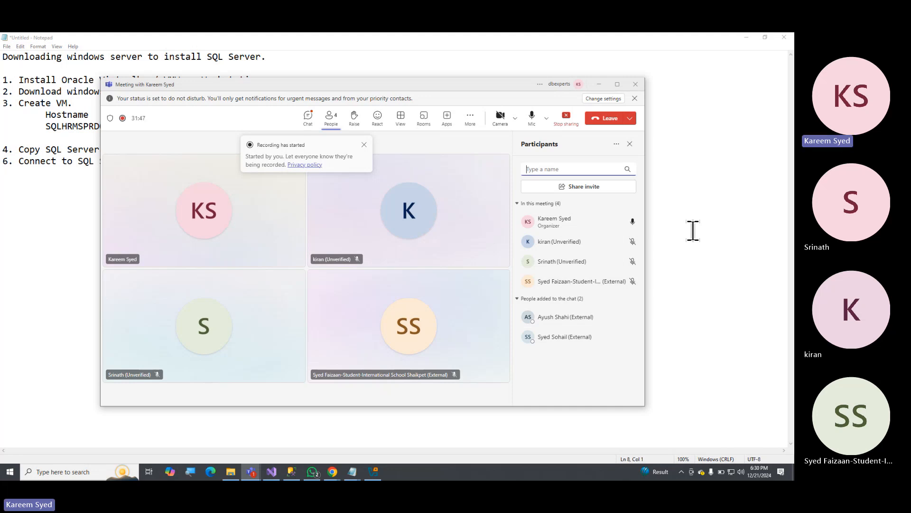
pyautogui.click(599, 85)
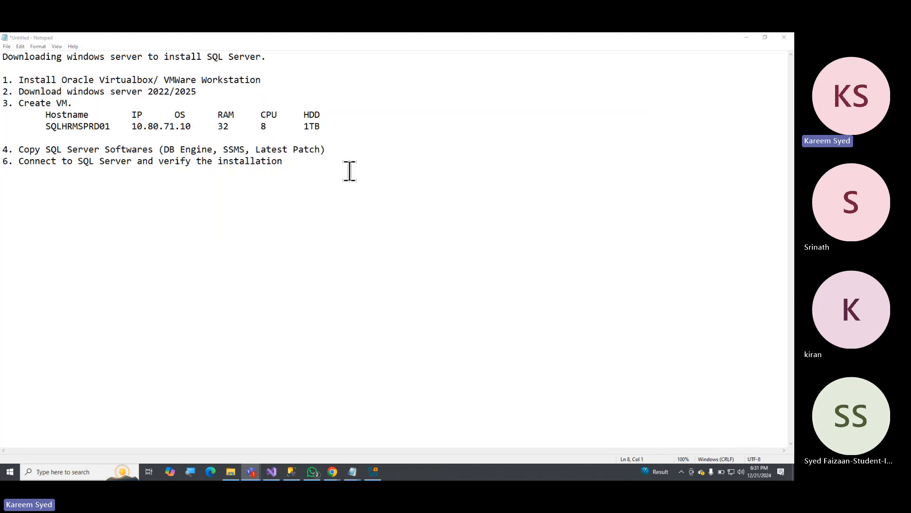
pyautogui.click(314, 174)
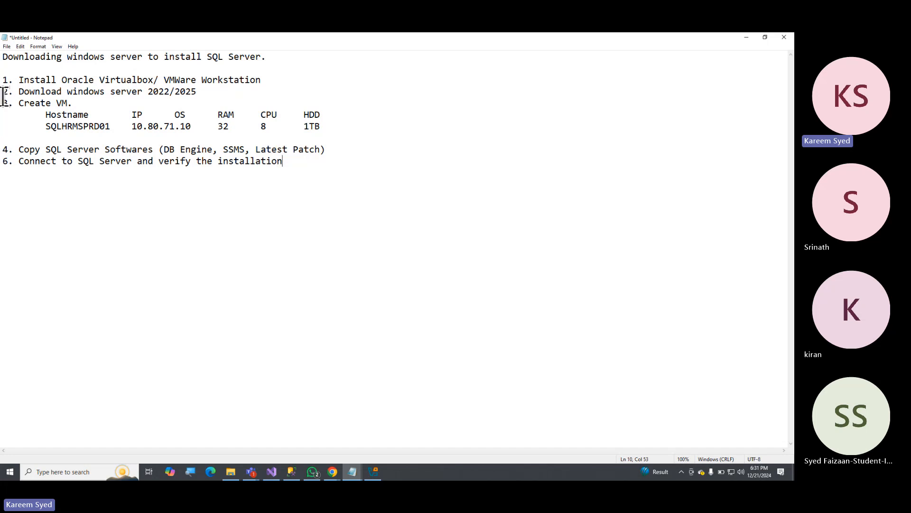
# Highlight item 1 in the notes, and briefly show the Oracle VirtualBox Manager window before minimizing it.
pyautogui.moveTo(3, 79); pyautogui.dragTo(261, 80)
pyautogui.click(230, 80)
pyautogui.click(373, 471)
pyautogui.moveTo(130, 98); pyautogui.dragTo(220, 126)
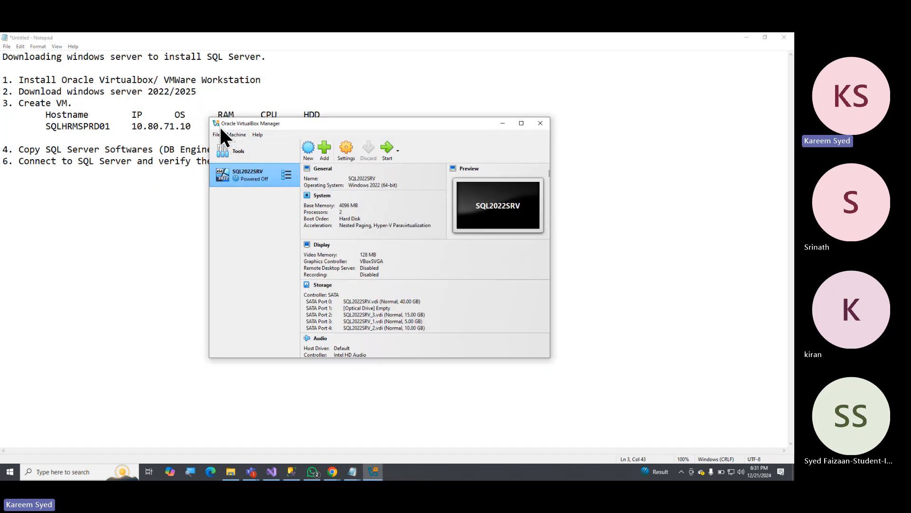
pyautogui.click(502, 123)
# Highlight item 2 and item 4 in turn to point them out, and clear the selection.
pyautogui.moveTo(8, 91); pyautogui.dragTo(206, 90)
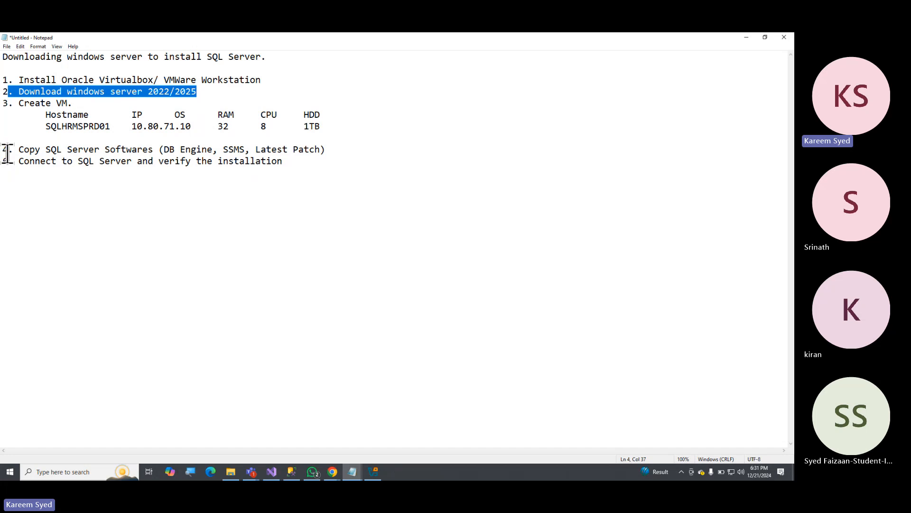
pyautogui.moveTo(3, 149); pyautogui.dragTo(326, 147)
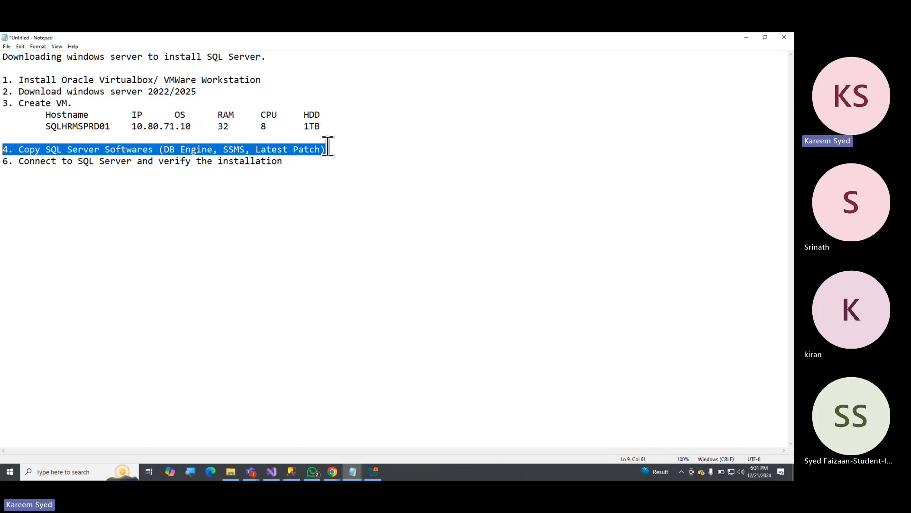
pyautogui.click(306, 161)
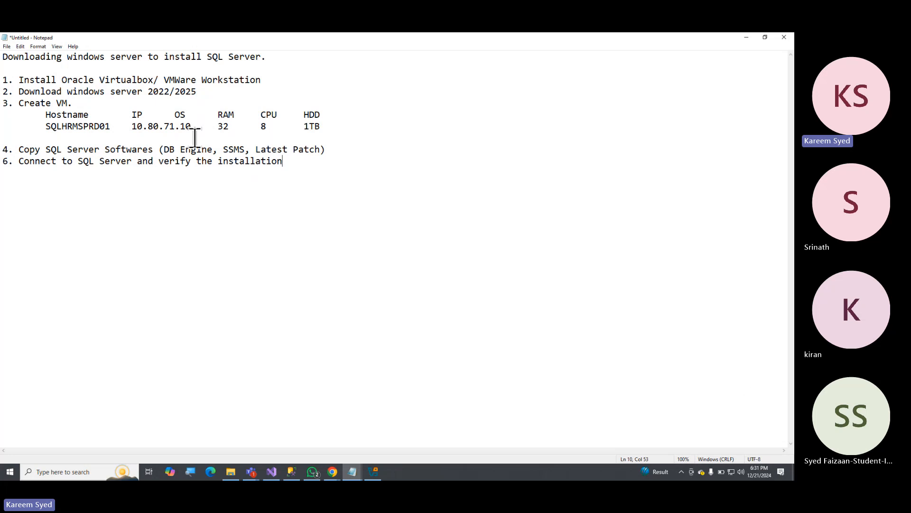
# Highlight item 2 about downloading Windows Server in the notes, and switch to the Chrome window with the SQL monitoring page.
pyautogui.click(329, 133)
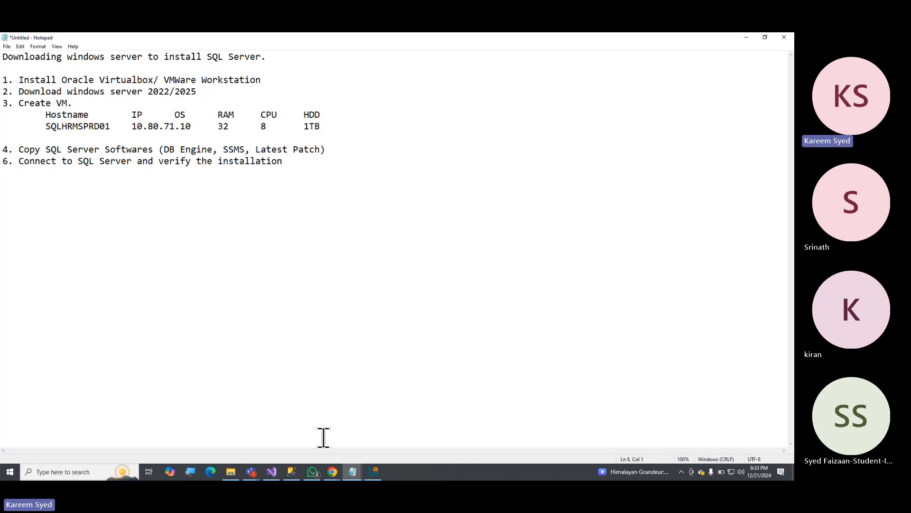
pyautogui.moveTo(9, 91); pyautogui.dragTo(216, 87)
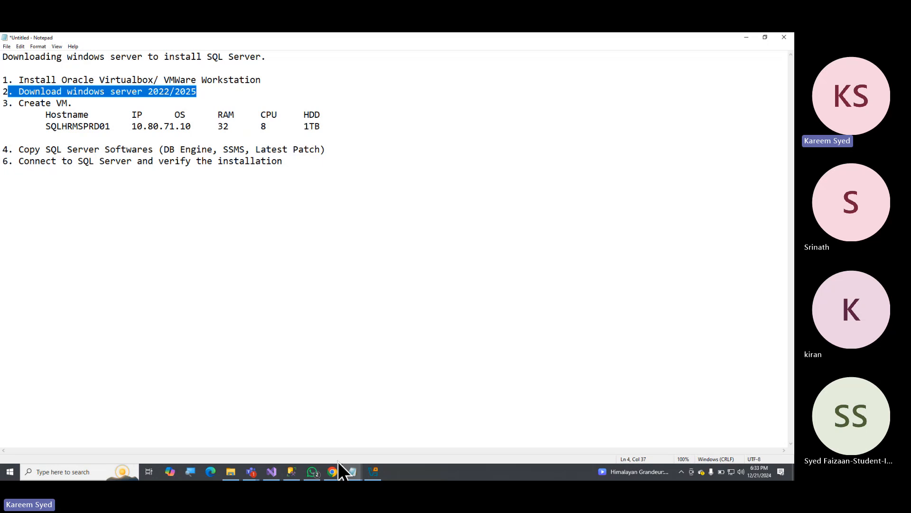
pyautogui.moveTo(333, 473)
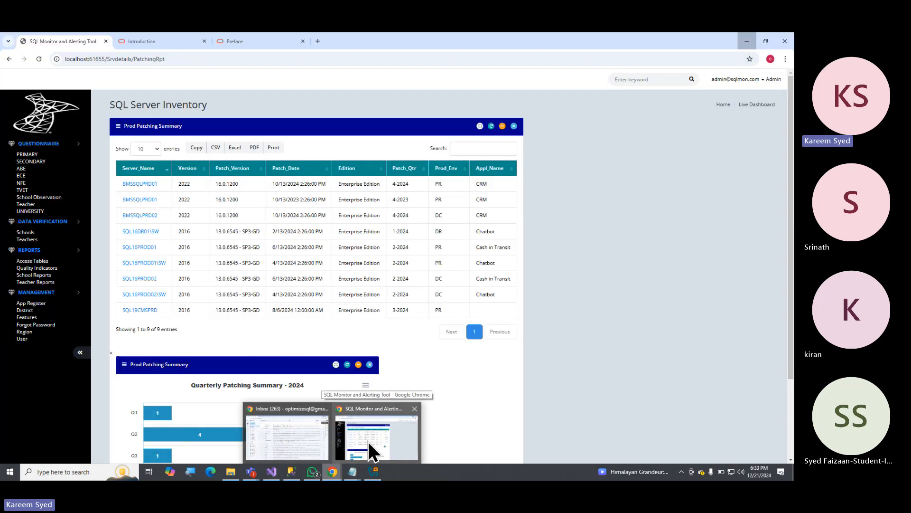
pyautogui.click(369, 441)
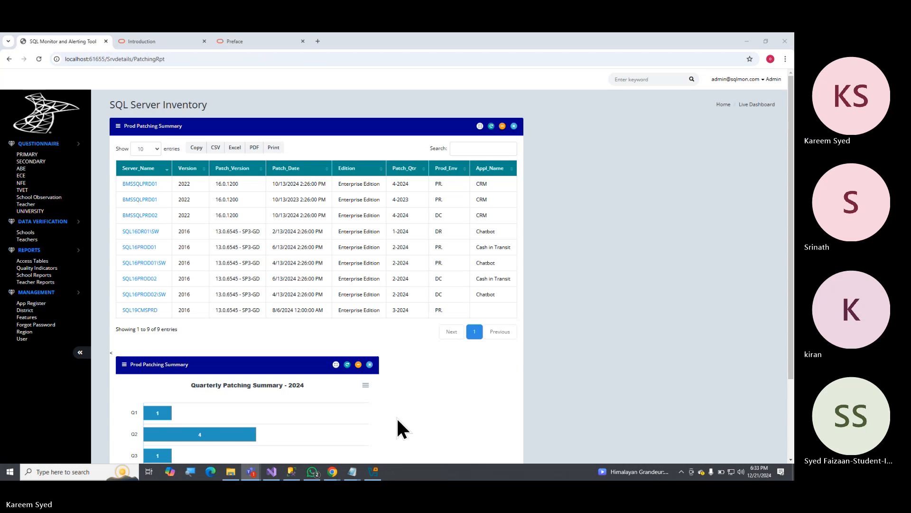
# Search Google for "windows server 2022 download" in a new browser tab.
pyautogui.click(321, 42)
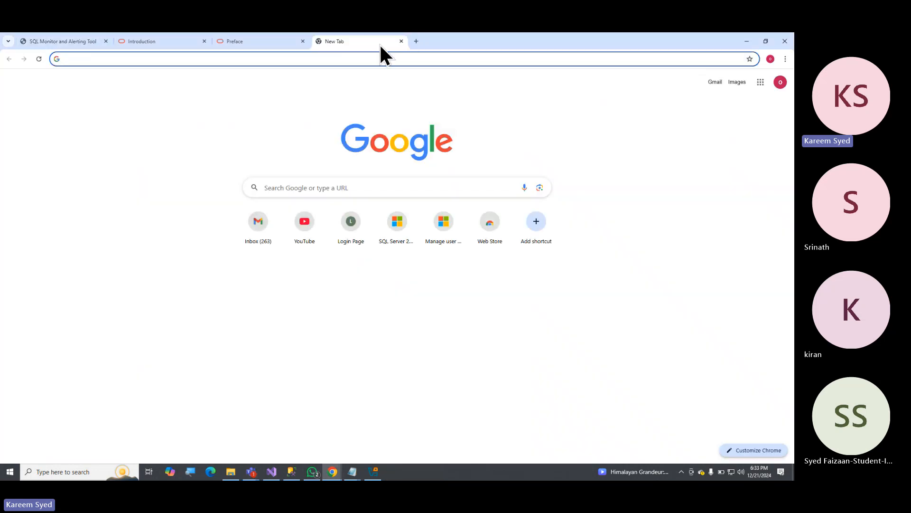
pyautogui.write('SQL SERVER')
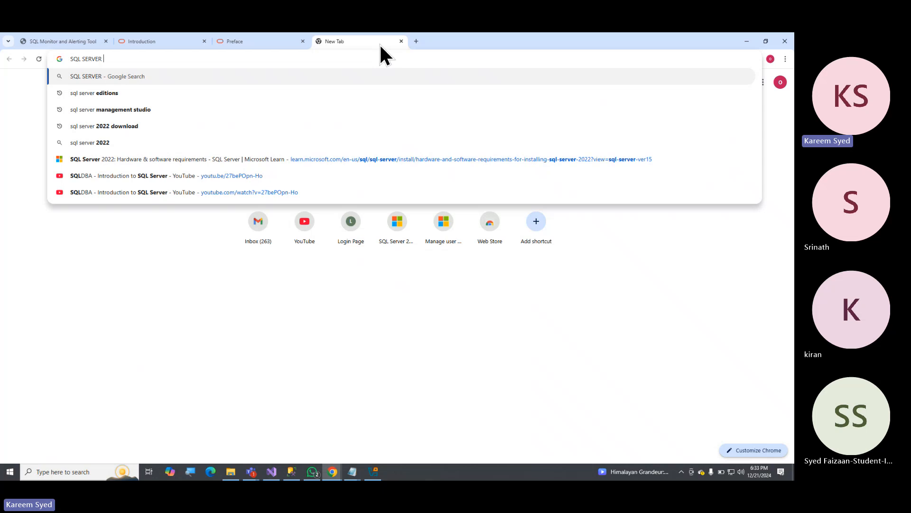
pyautogui.press('BackSpace')
pyautogui.press('BackSpace')
pyautogui.press('BackSpace')
pyautogui.press('BackSpace')
pyautogui.press('BackSpace')
pyautogui.press('BackSpace')
pyautogui.press('BackSpace')
pyautogui.press('BackSpace')
pyautogui.press('BackSpace')
pyautogui.press('BackSpace')
pyautogui.press('BackSpace')
pyautogui.write('wind')
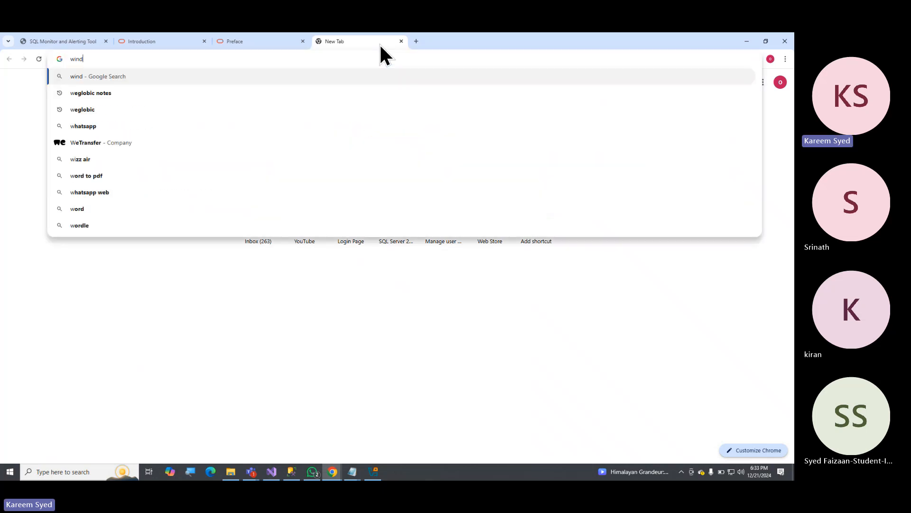
pyautogui.write('ows server')
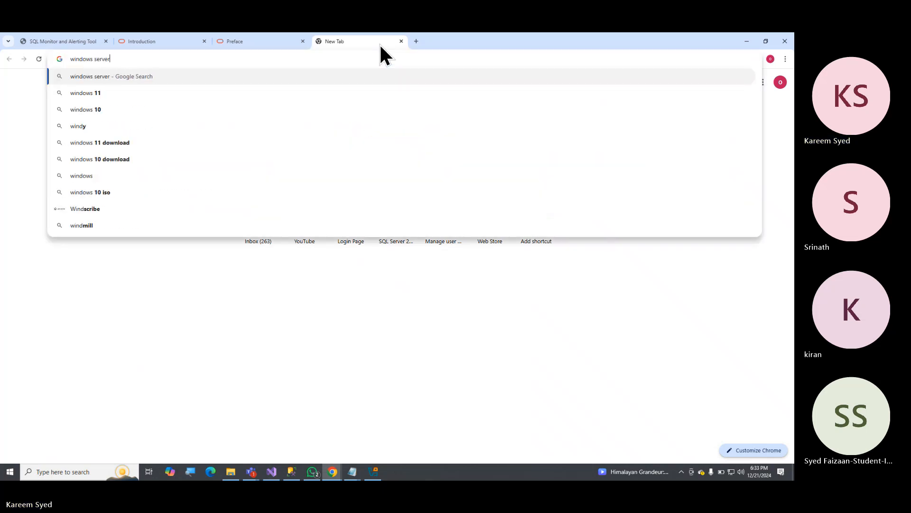
pyautogui.write(' 2022')
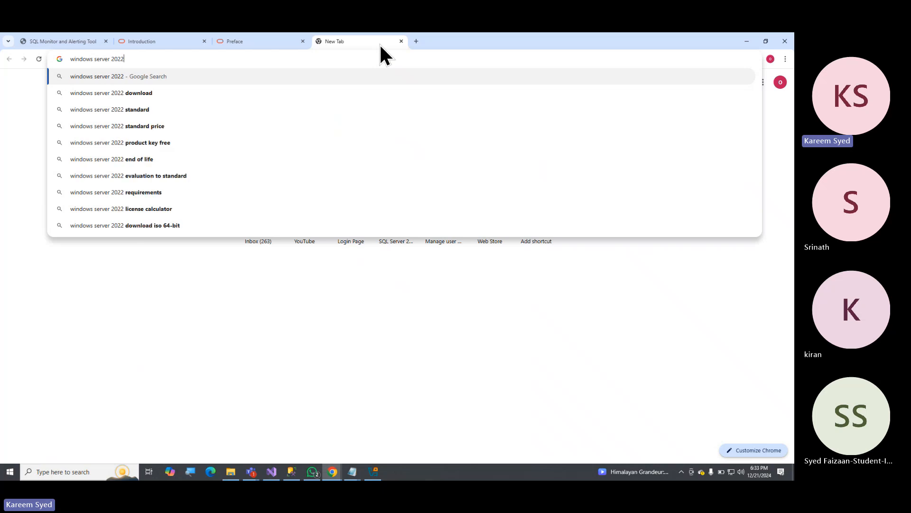
pyautogui.press('Down')
pyautogui.press('Down')
pyautogui.press('Up')
pyautogui.press('Return')
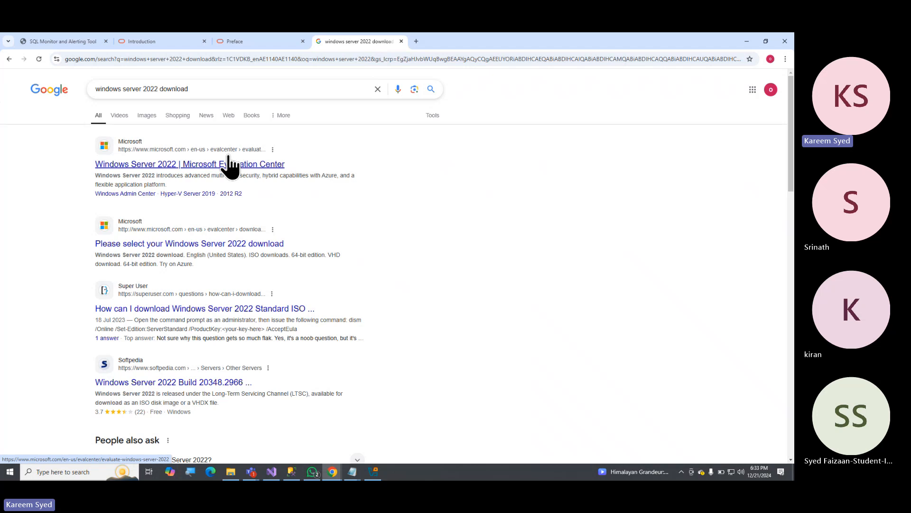
# Open Microsoft's Windows Server 2022 download selection page, highlight its web address, and minimize the browser.
pyautogui.click(235, 244)
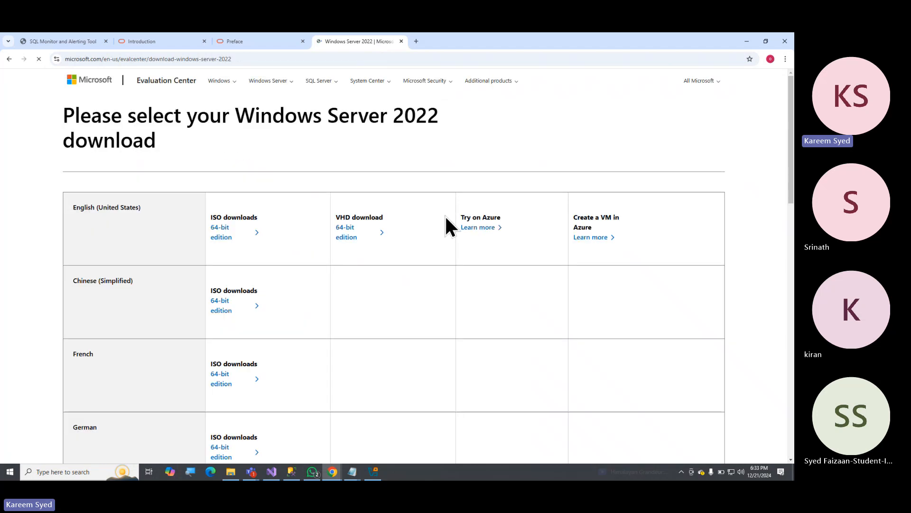
pyautogui.click(277, 61)
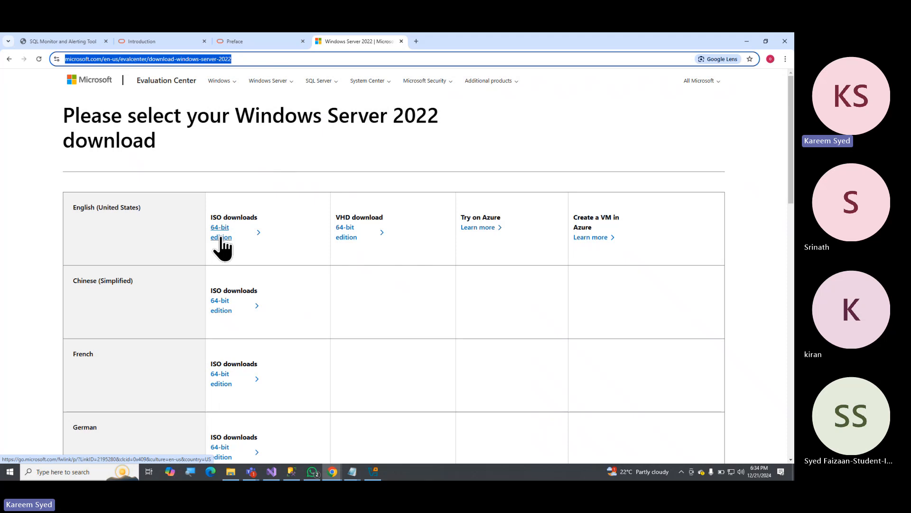
pyautogui.click(746, 42)
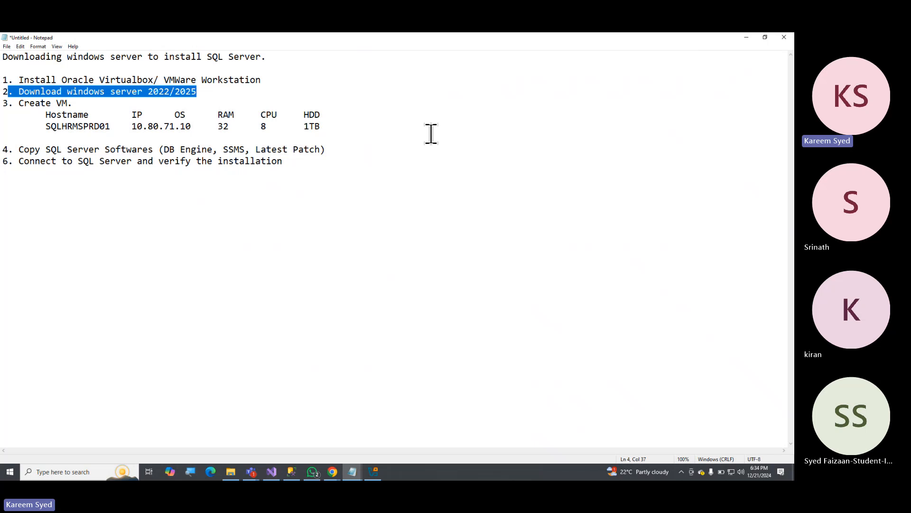
# Open a maximized File Explorer window and go to the Downloads folder.
pyautogui.press('super+e')
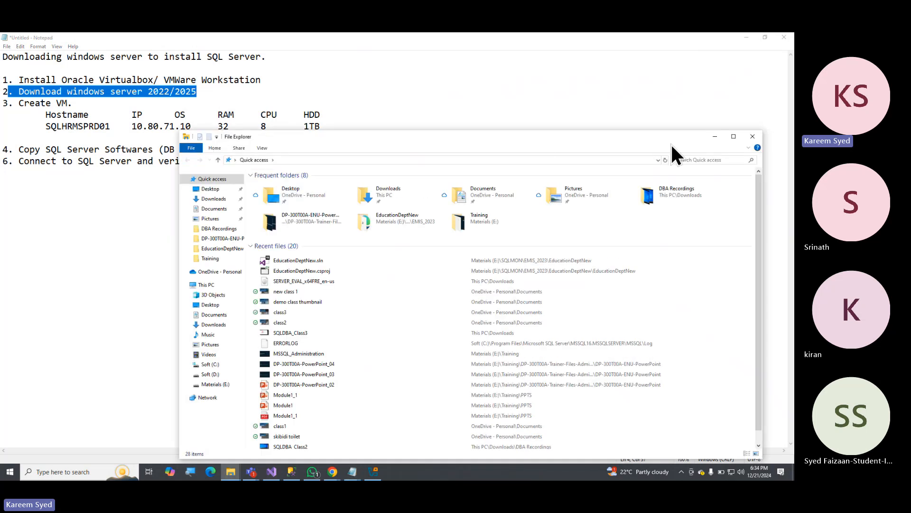
pyautogui.click(735, 138)
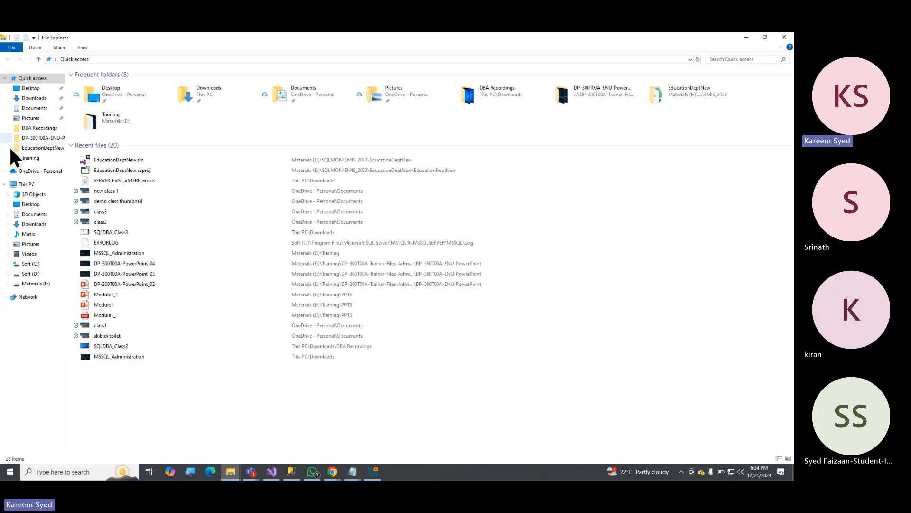
pyautogui.click(42, 99)
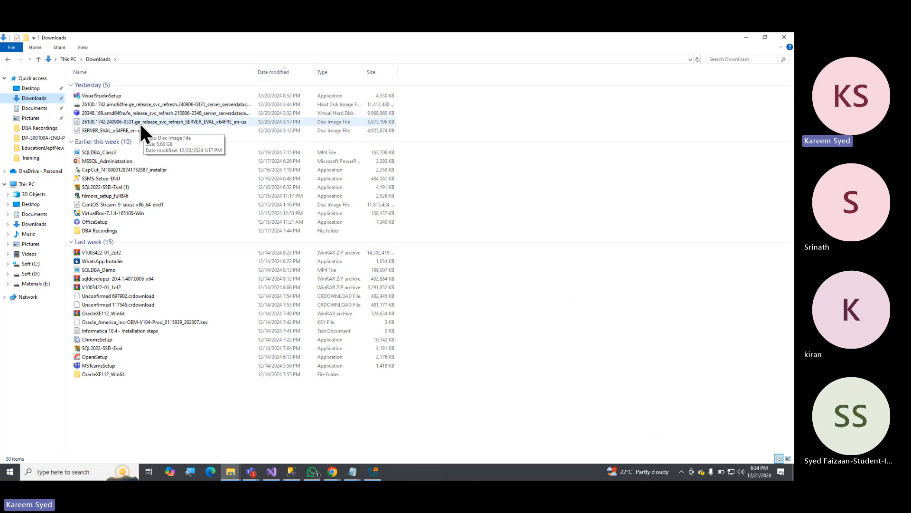
# Point out the downloaded Windows Server ISO and virtual hard disk files, widening the Name column to read them, and minimize File Explorer.
pyautogui.click(117, 132)
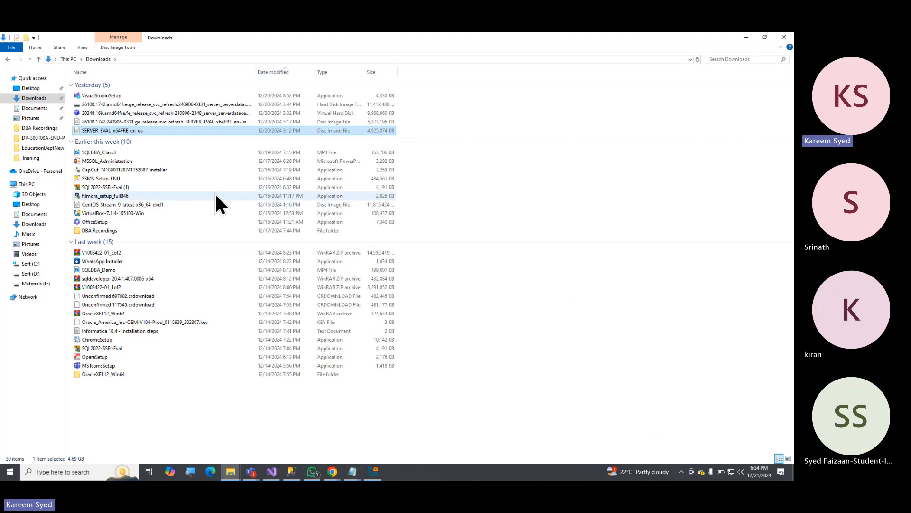
pyautogui.click(169, 123)
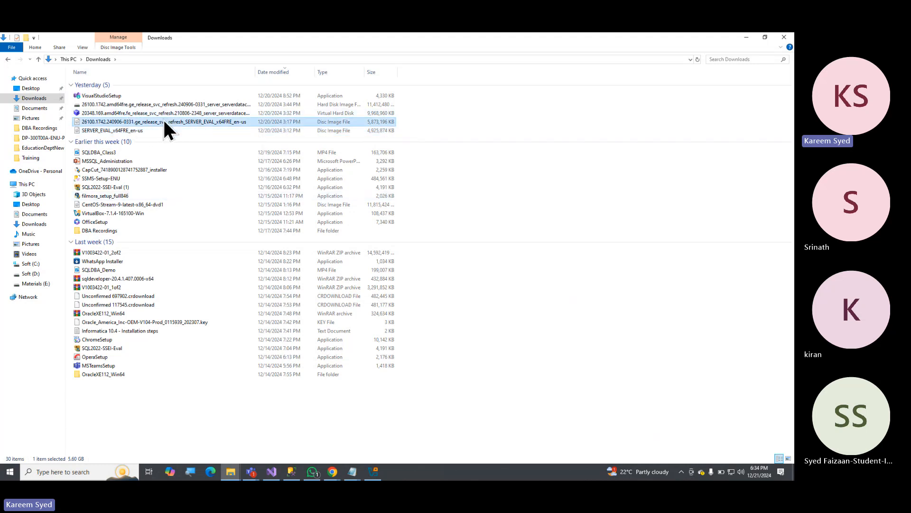
pyautogui.click(190, 113)
pyautogui.moveTo(256, 72); pyautogui.dragTo(332, 72)
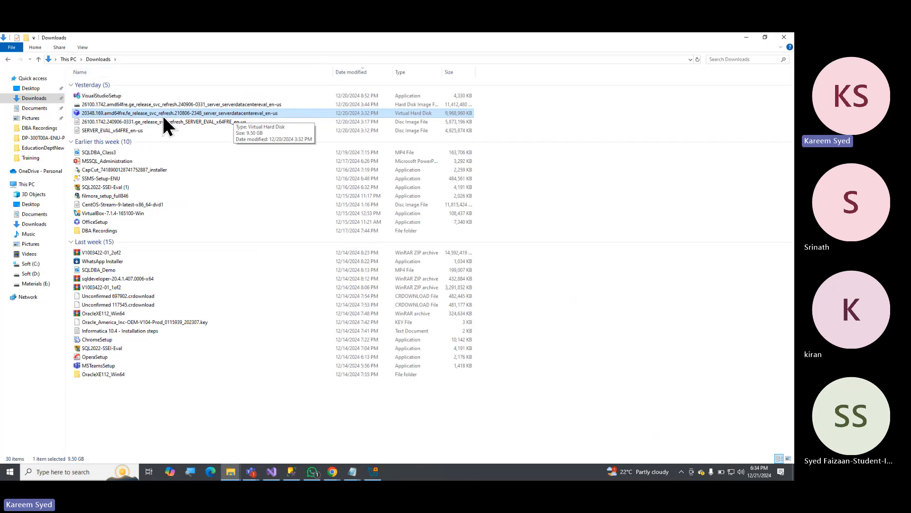
pyautogui.click(252, 104)
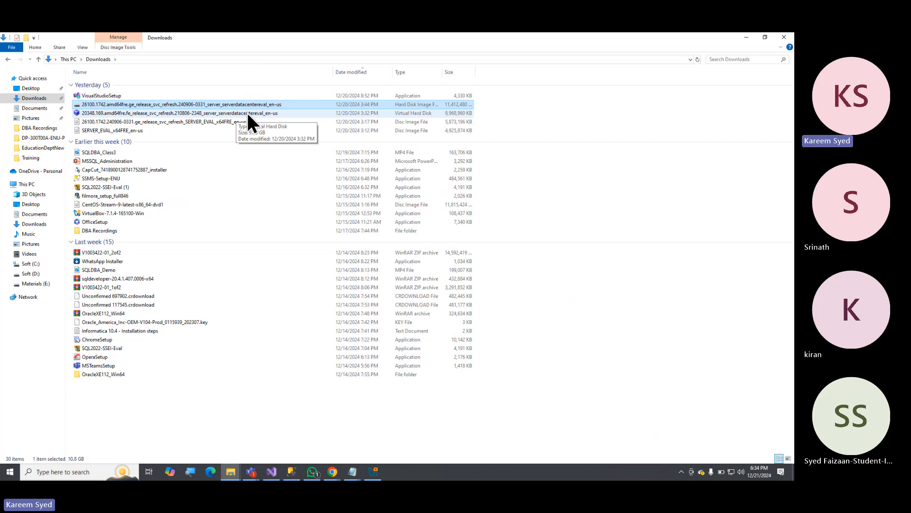
pyautogui.click(199, 123)
pyautogui.click(133, 131)
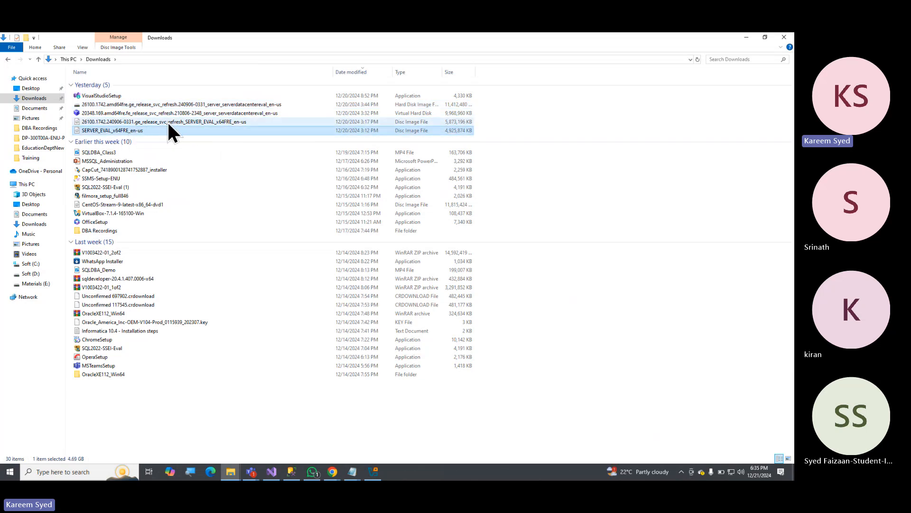
pyautogui.click(184, 122)
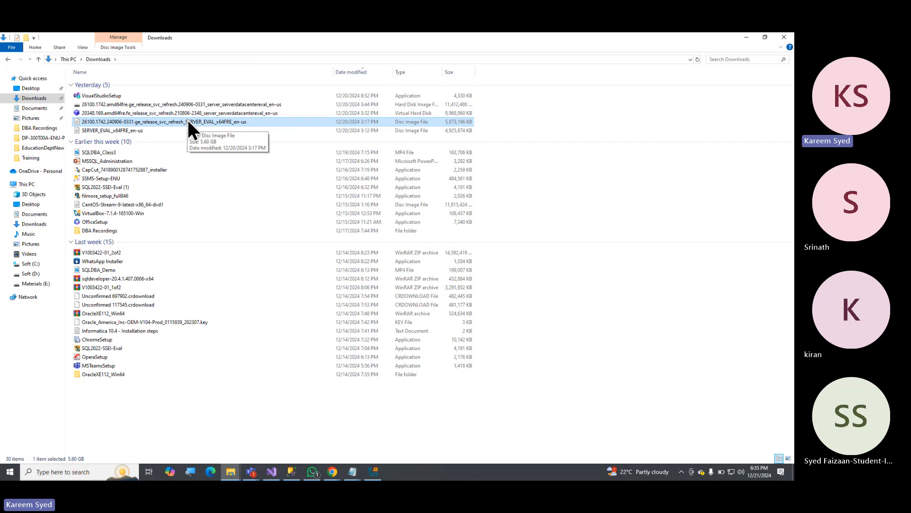
pyautogui.click(743, 38)
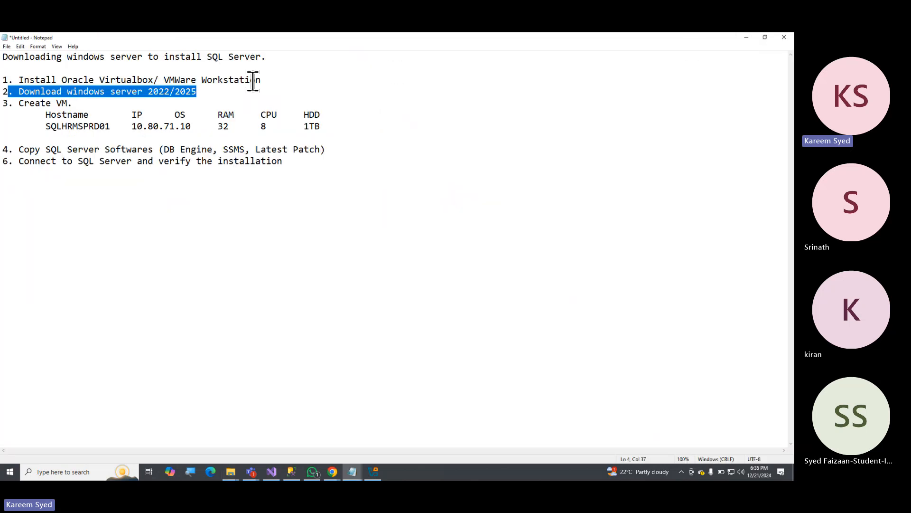
# Highlight VMWare Workstation in item 1, and switch to Oracle VirtualBox Manager to start a new virtual machine named Win2025_SRV1.
pyautogui.moveTo(164, 81); pyautogui.dragTo(256, 81)
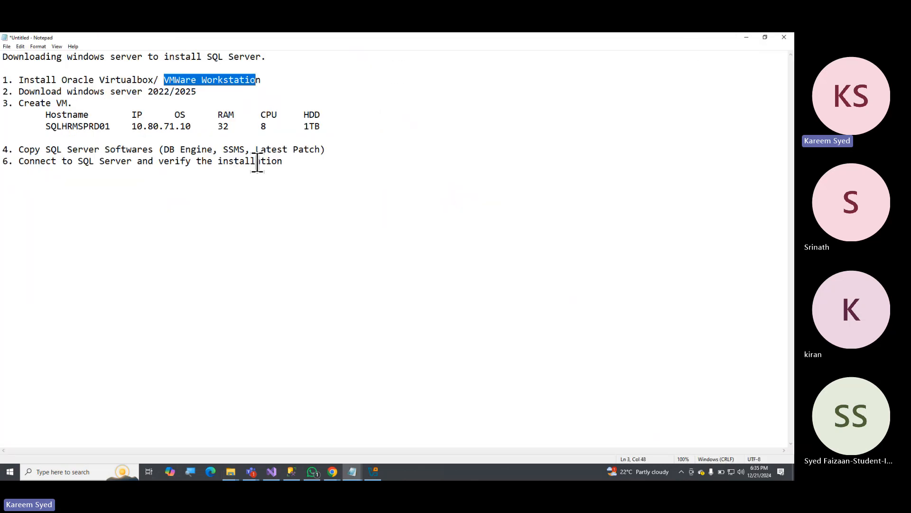
pyautogui.click(373, 472)
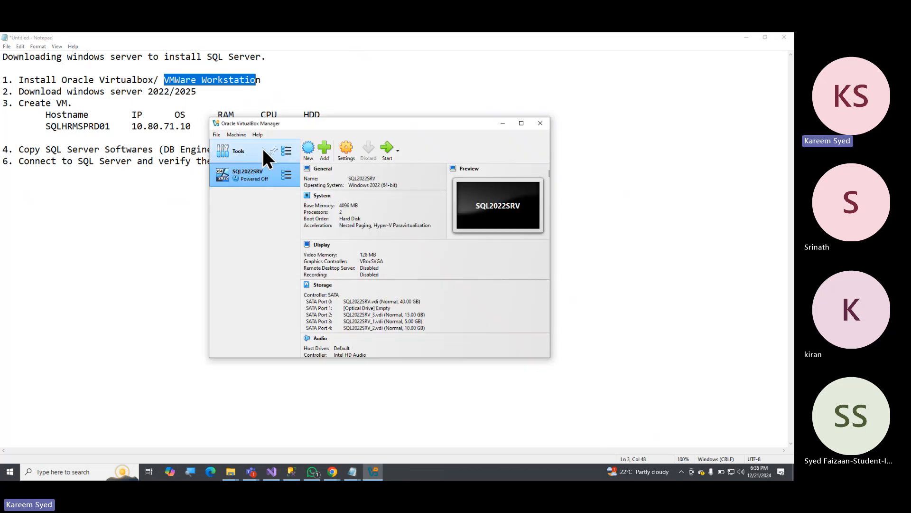
pyautogui.click(308, 147)
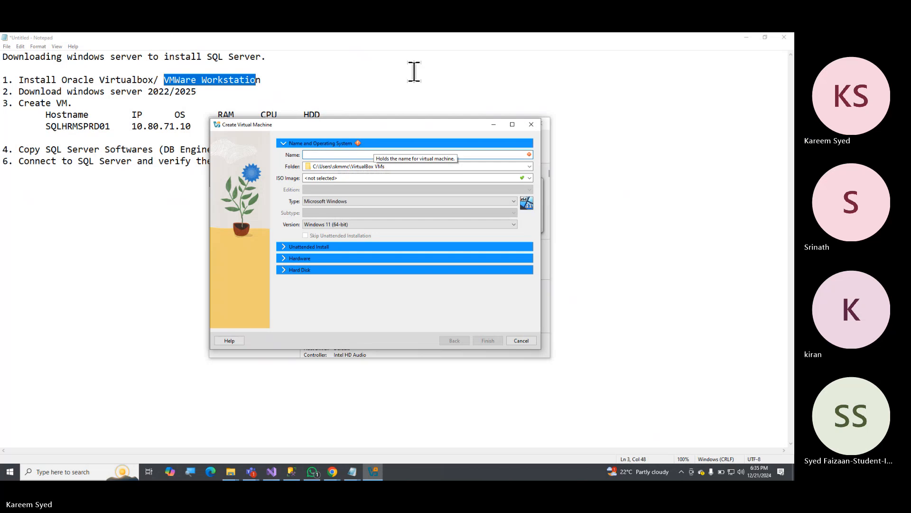
pyautogui.write('Wi')
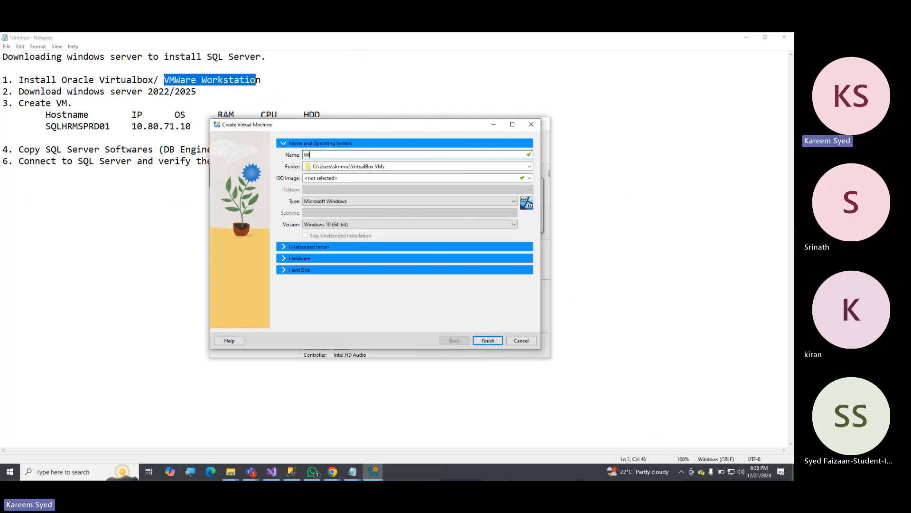
pyautogui.write('n2')
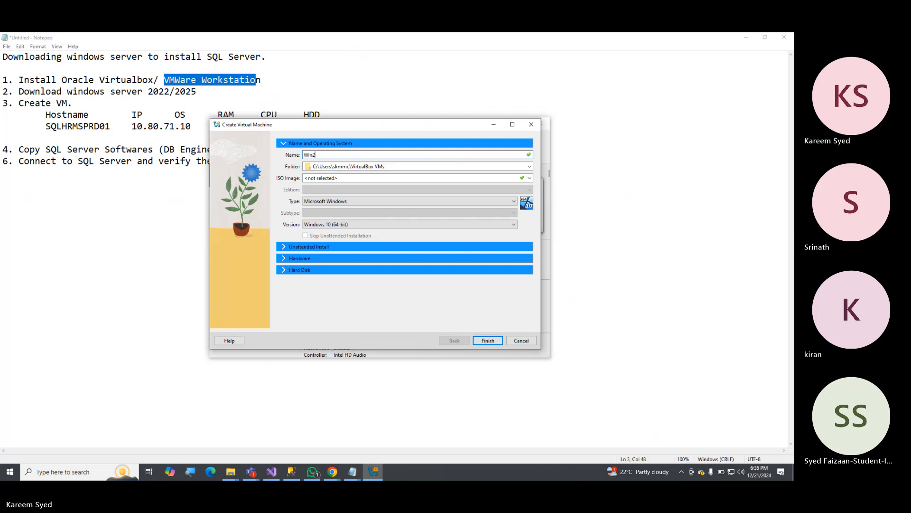
pyautogui.write('025_')
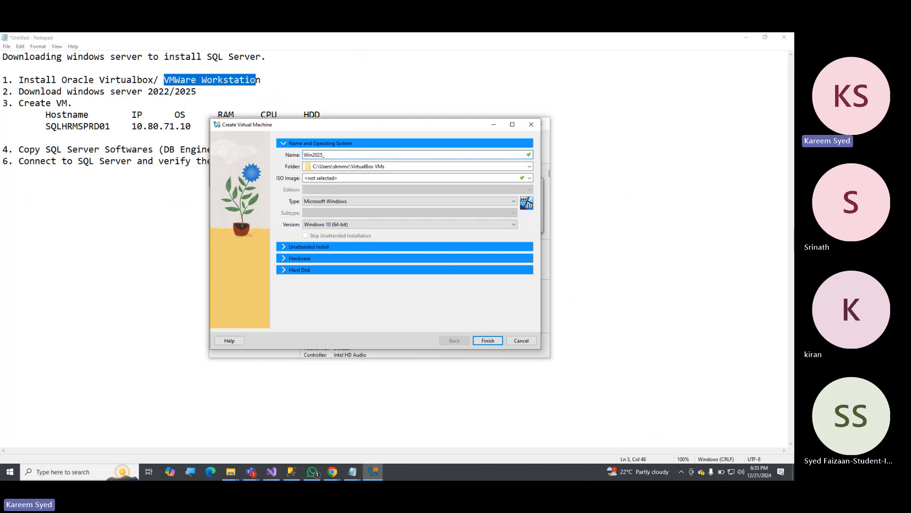
pyautogui.write('RV1')
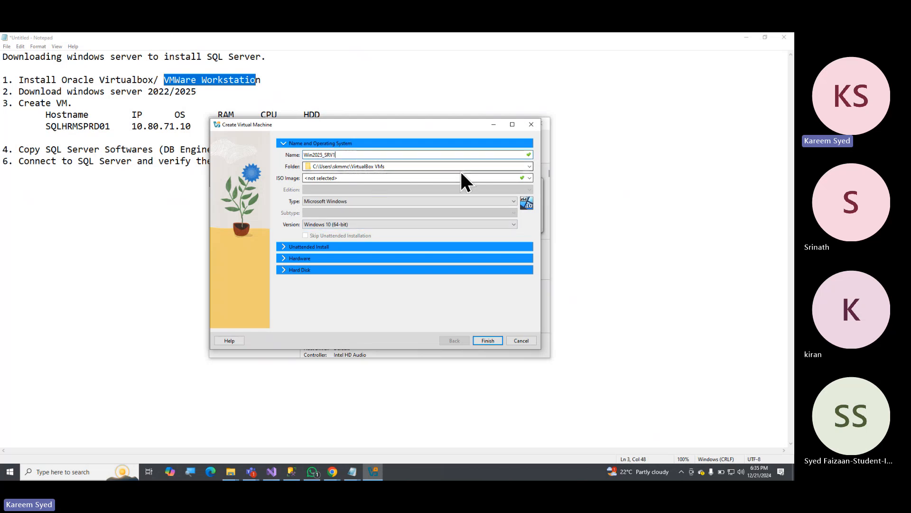
# Create a folder named WIN25 in C:\VMs and set it as the virtual machine's folder.
pyautogui.click(530, 167)
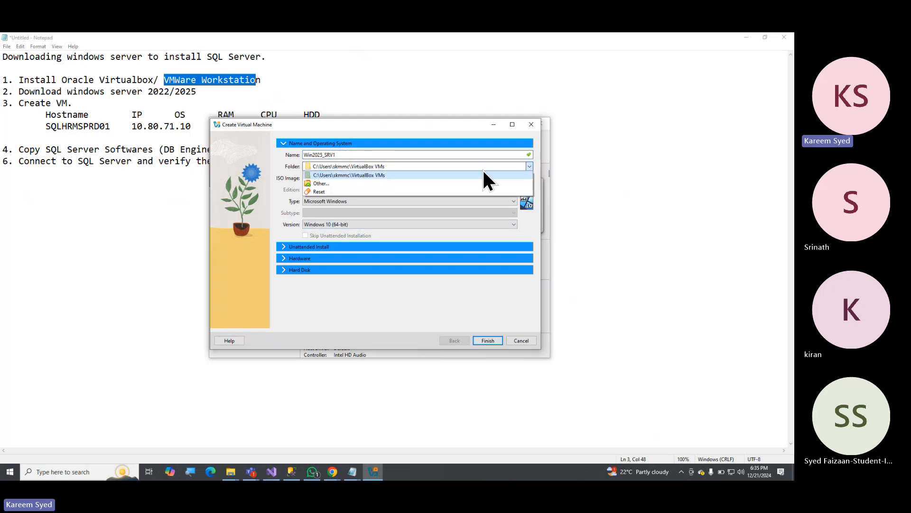
pyautogui.click(352, 183)
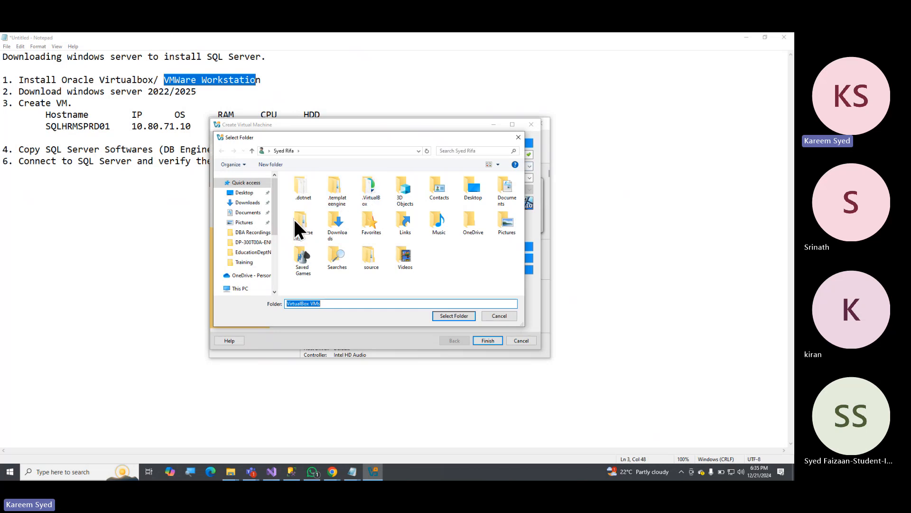
pyautogui.click(274, 251)
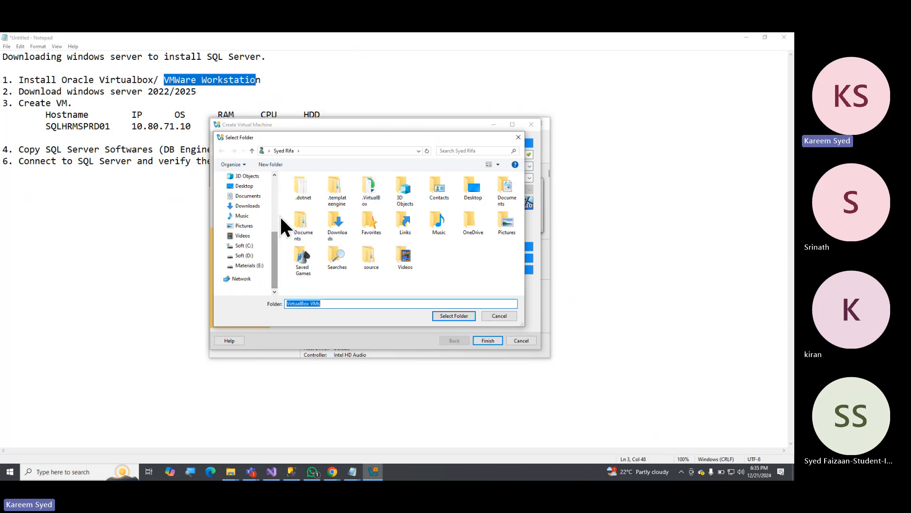
pyautogui.click(252, 246)
pyautogui.click(303, 258)
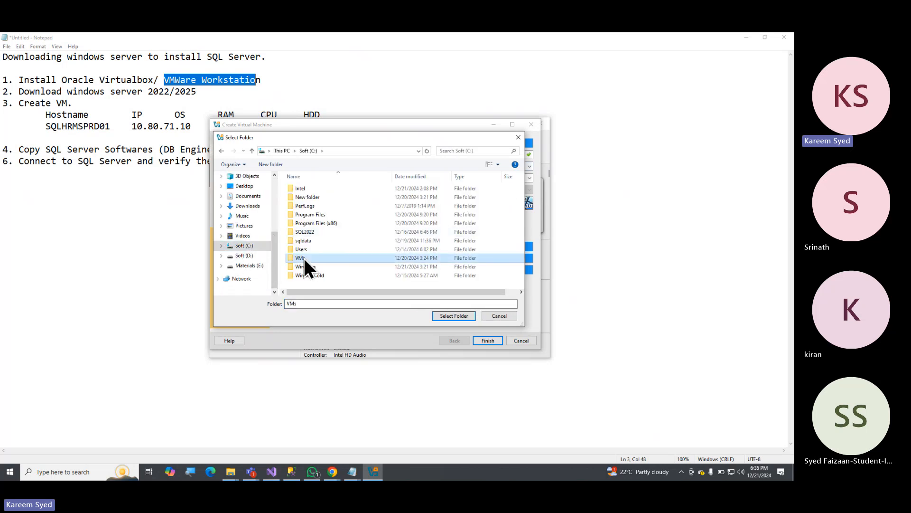
pyautogui.doubleClick(303, 256)
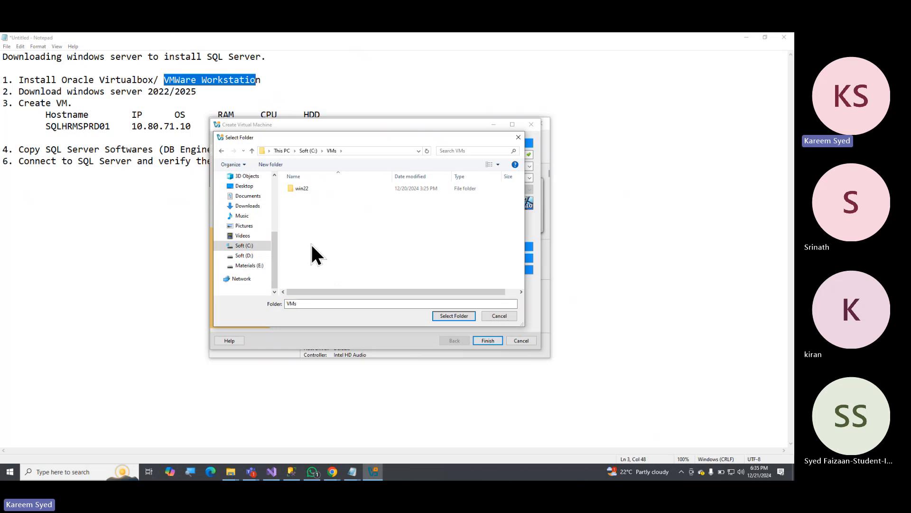
pyautogui.click(268, 163)
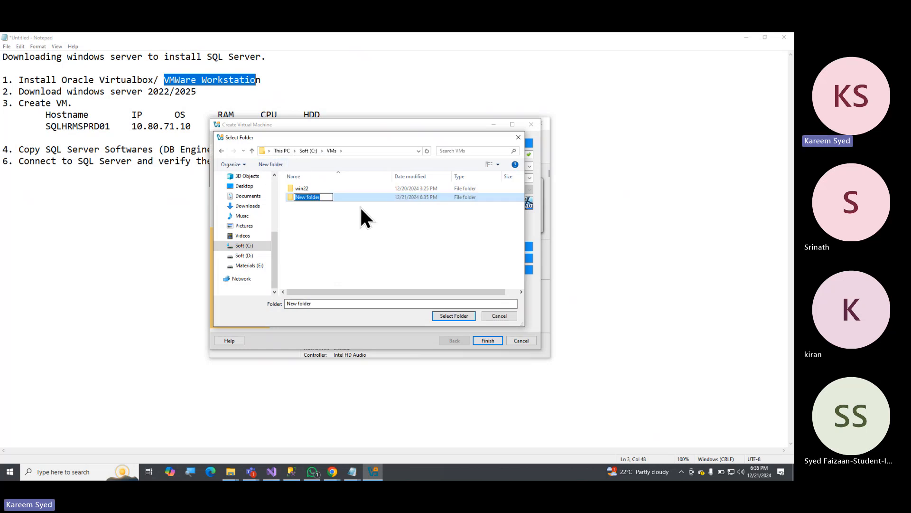
pyautogui.write('WIN')
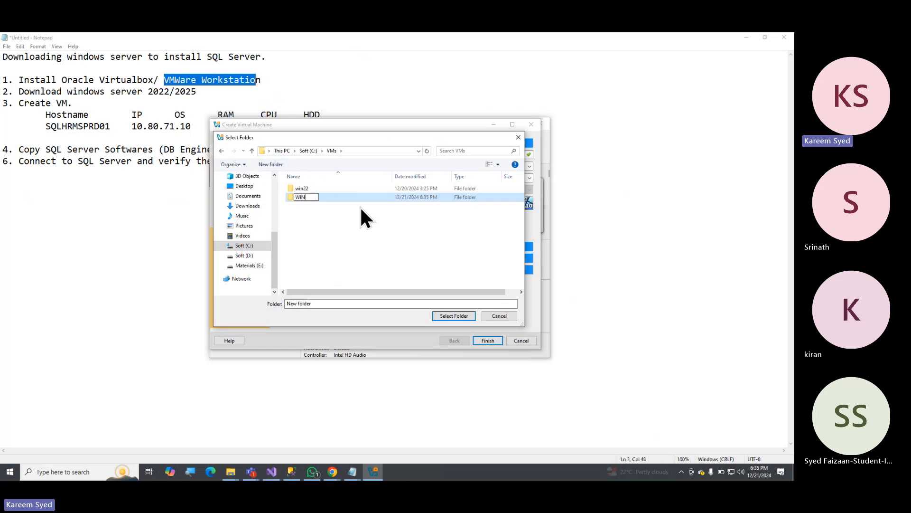
pyautogui.write('25')
pyautogui.press('Return')
pyautogui.press('Return')
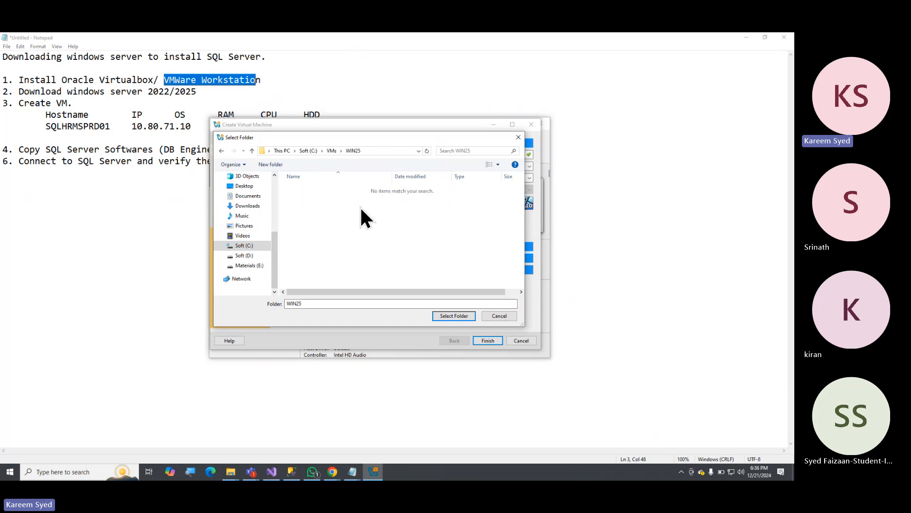
pyautogui.click(451, 314)
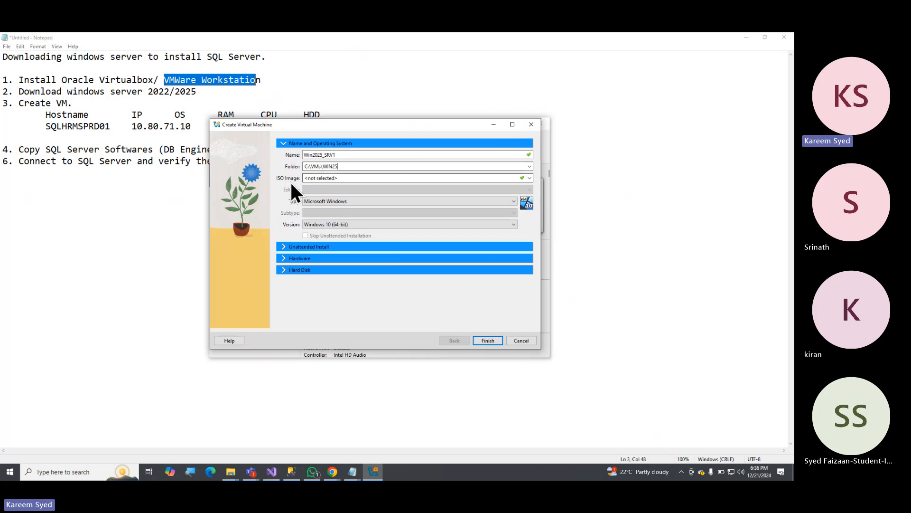
# Attach the 26100.1742 SERVER_EVAL ISO from Downloads and choose the Windows Server 2025 Standard Evaluation (Desktop Experience) edition.
pyautogui.click(530, 177)
pyautogui.click(354, 193)
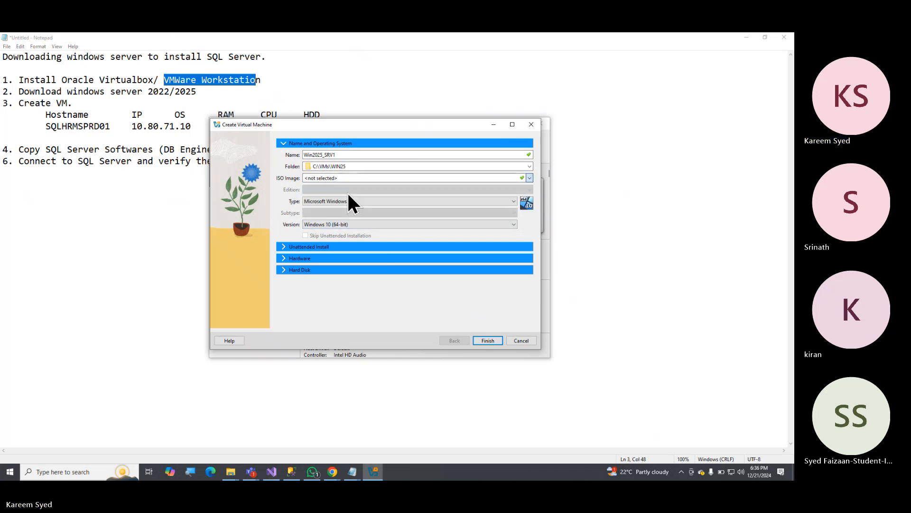
pyautogui.click(336, 201)
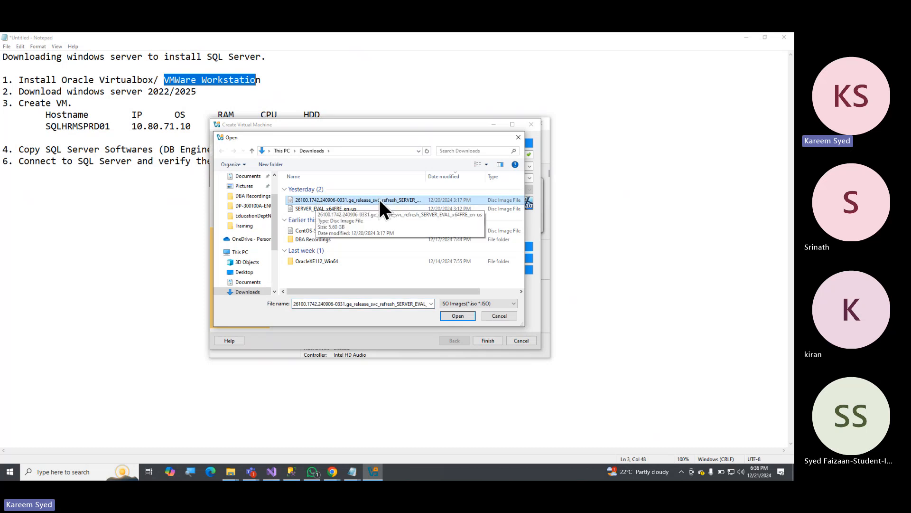
pyautogui.click(457, 316)
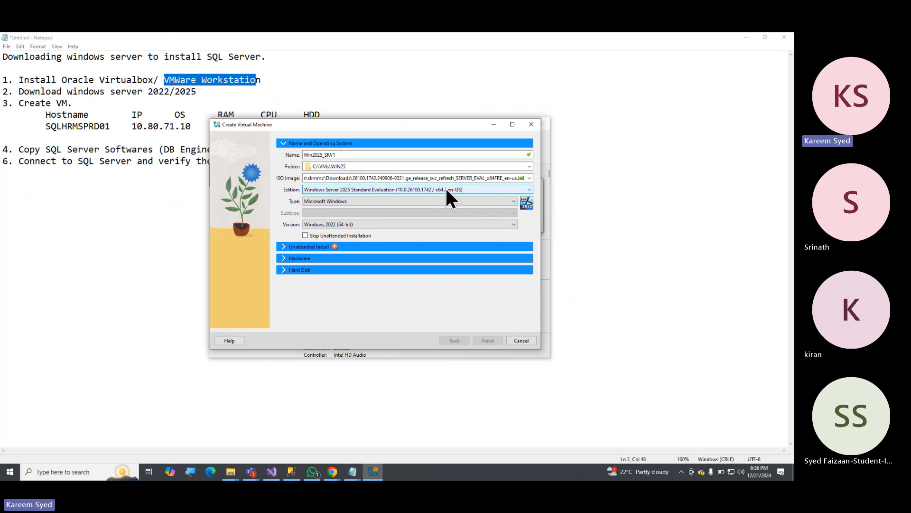
pyautogui.click(531, 189)
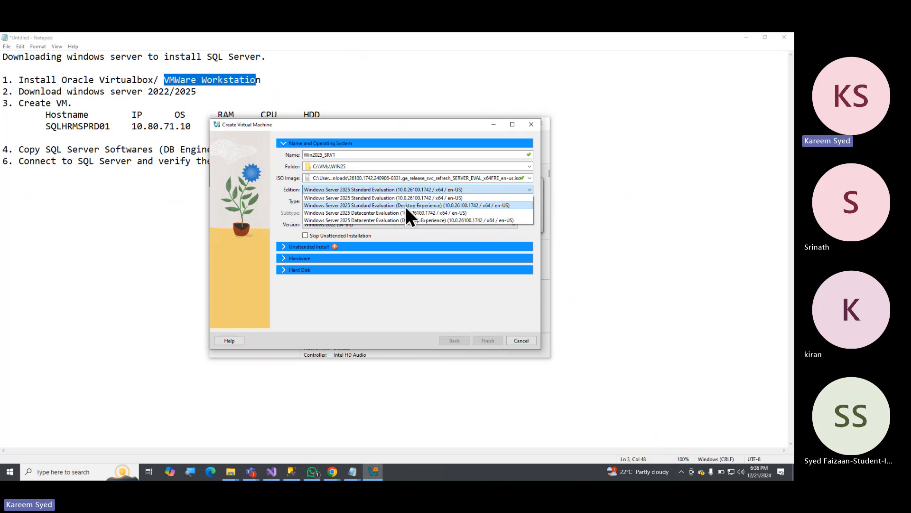
pyautogui.click(383, 205)
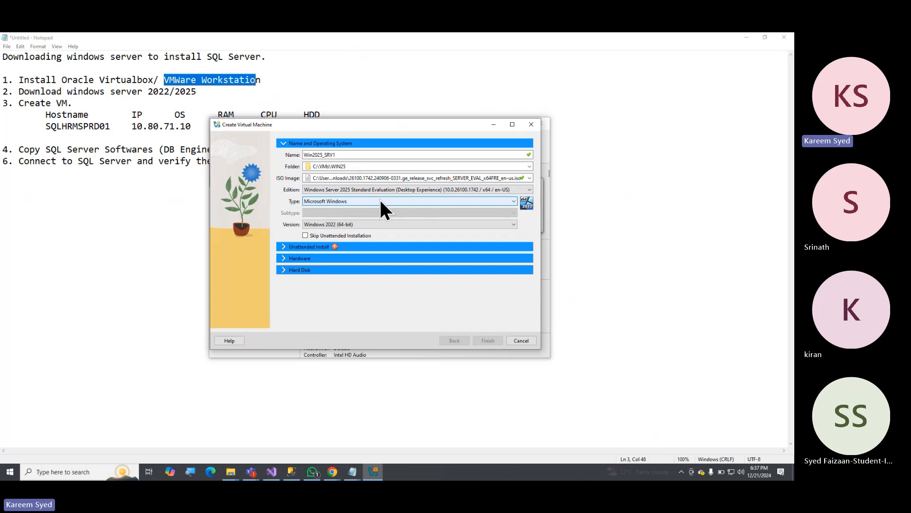
# Look through the available Windows versions and set the version to Other Windows (64-bit).
pyautogui.click(381, 224)
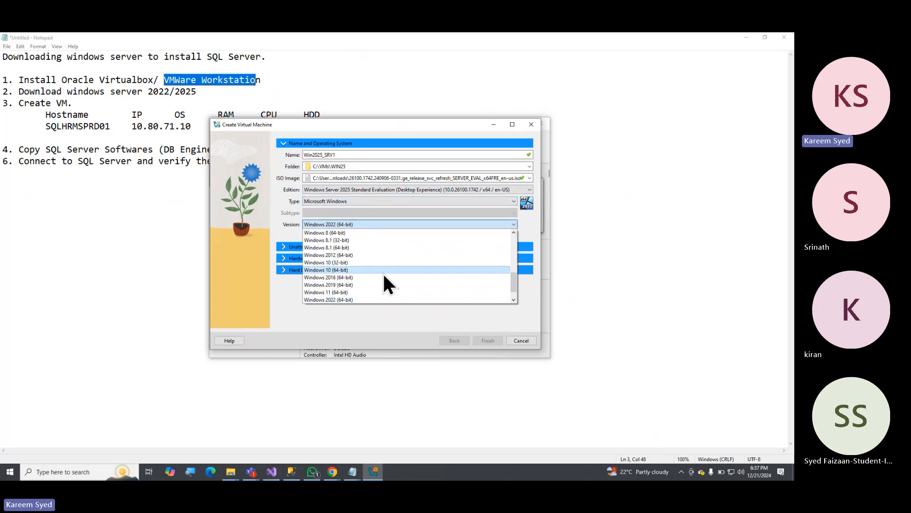
pyautogui.scroll(-1, 383, 275)
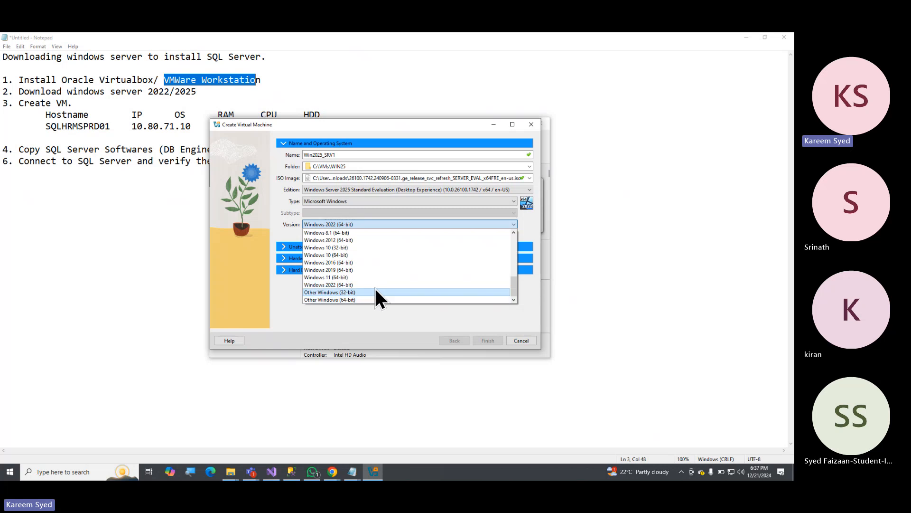
pyautogui.scroll(4, 371, 275)
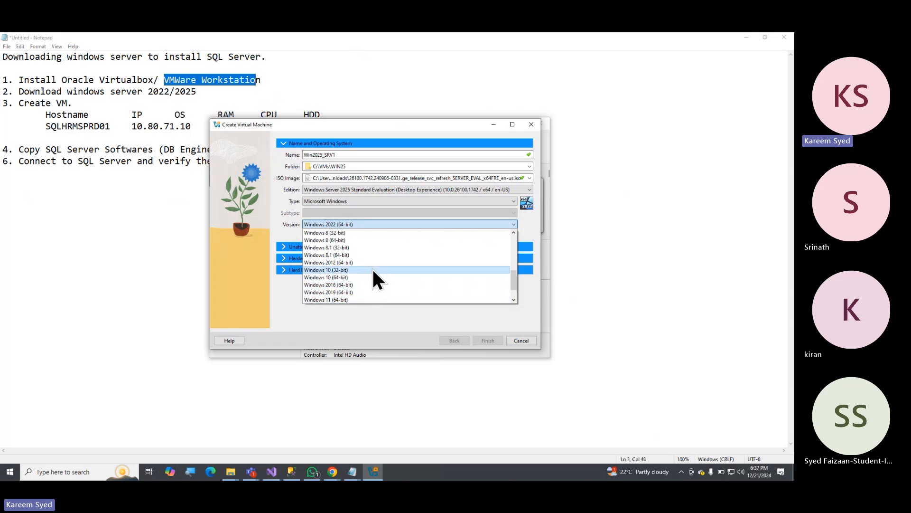
pyautogui.scroll(3, 378, 240)
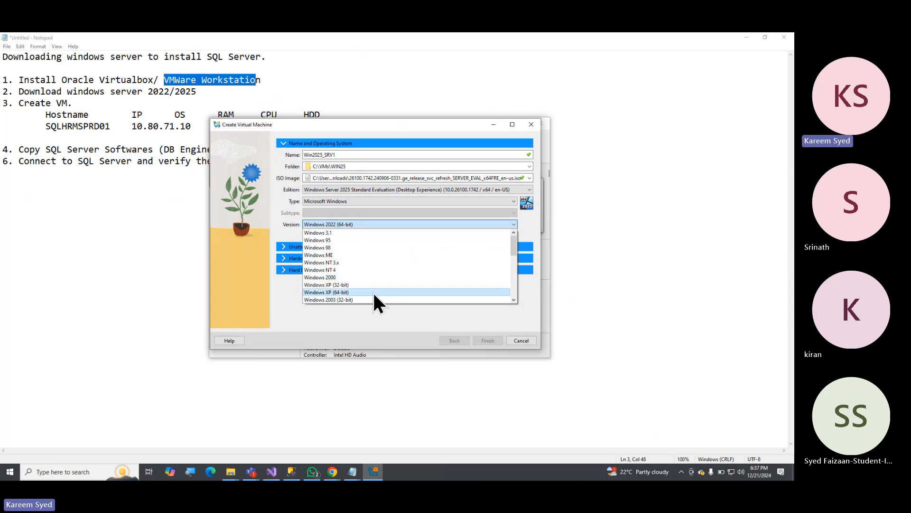
pyautogui.scroll(-4, 373, 289)
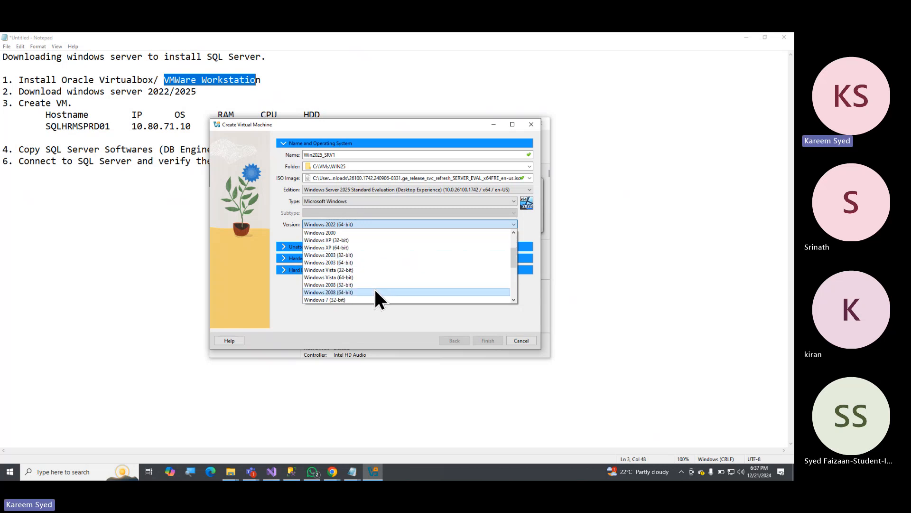
pyautogui.scroll(-3, 385, 277)
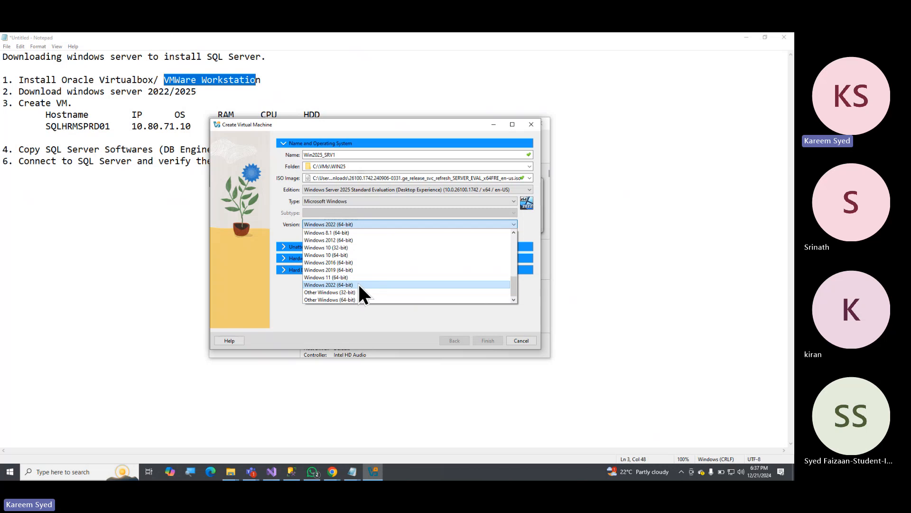
pyautogui.click(358, 284)
pyautogui.click(350, 222)
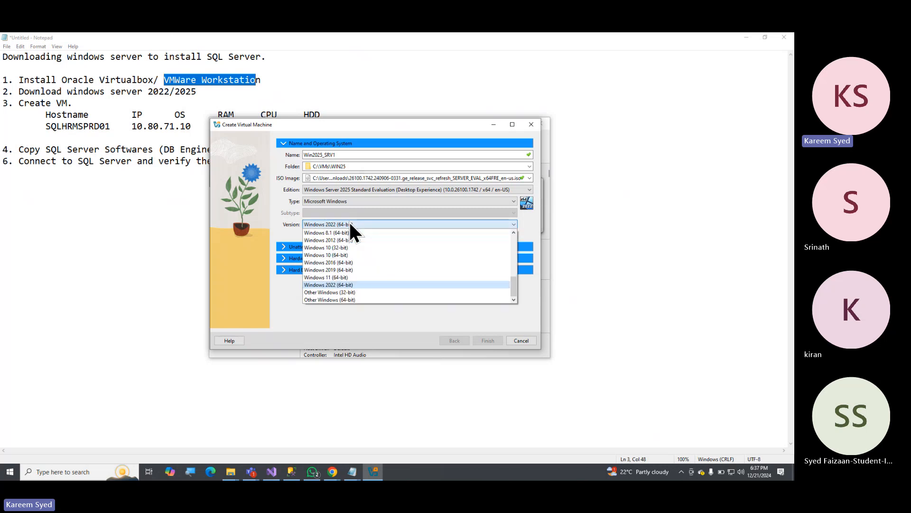
pyautogui.click(343, 300)
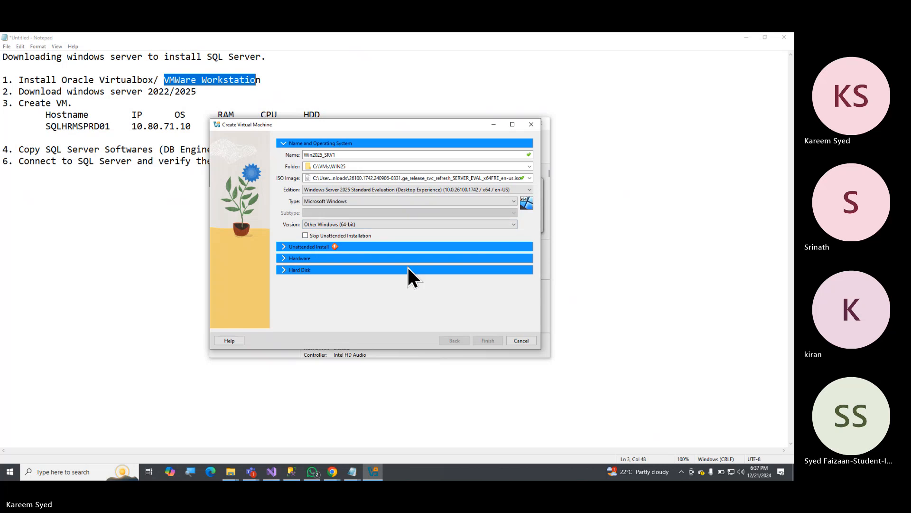
# Check the unattended install options, enable Skip Unattended Installation, and finish creating the virtual machine.
pyautogui.click(309, 246)
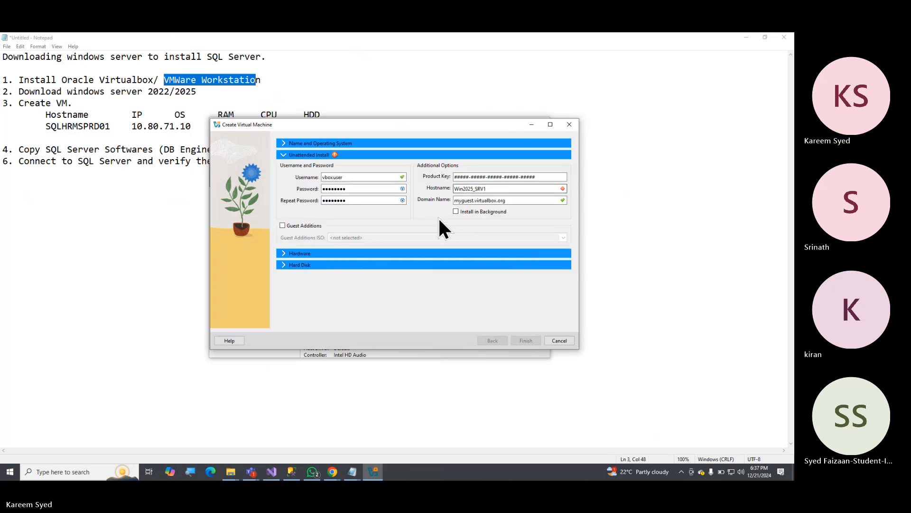
pyautogui.click(283, 144)
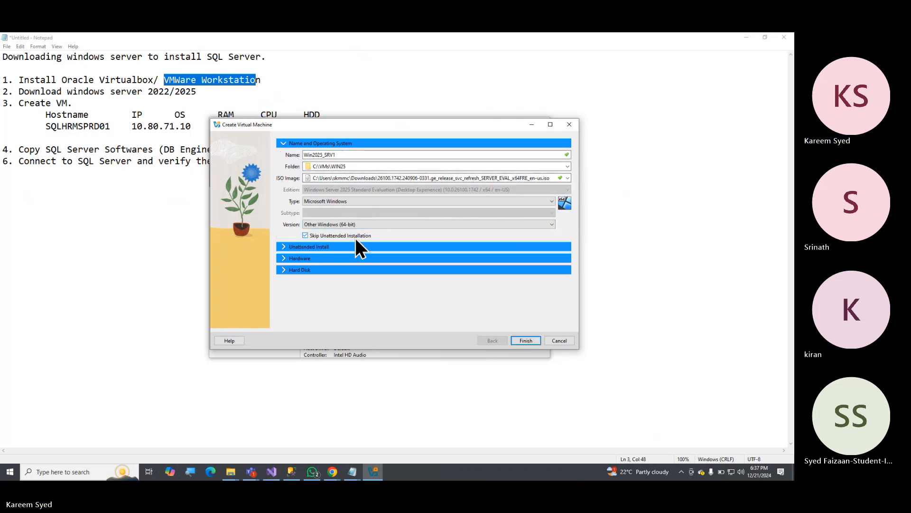
pyautogui.click(525, 340)
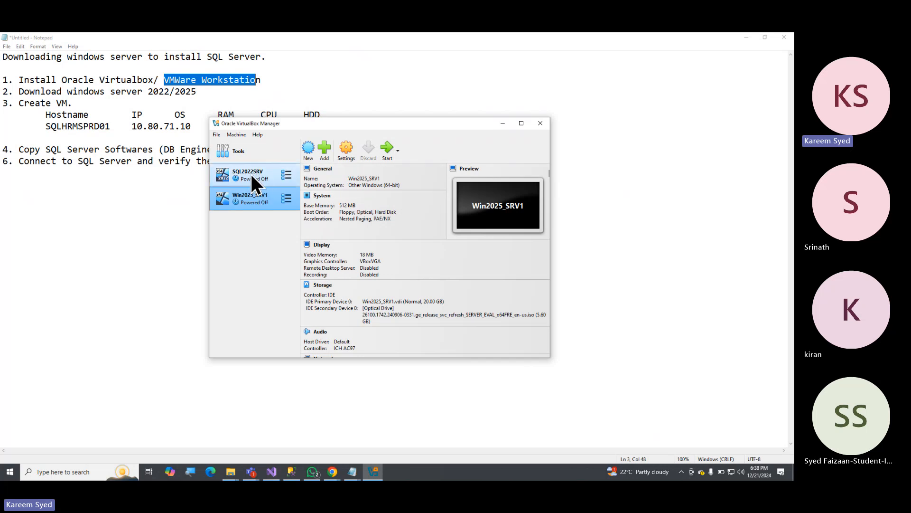
# Open the settings of Win2025_SRV1 and set both Shared Clipboard and Drag'n'Drop to Bidirectional.
pyautogui.click(344, 151)
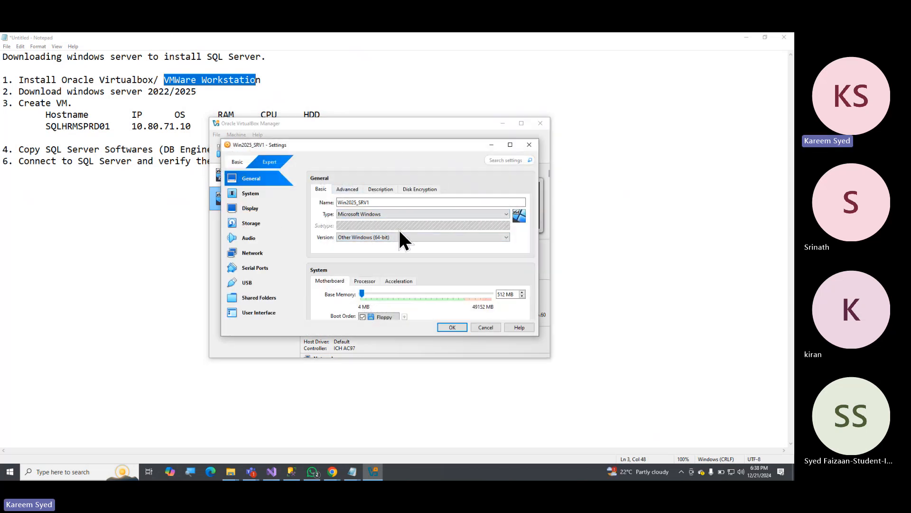
pyautogui.scroll(-1, 363, 225)
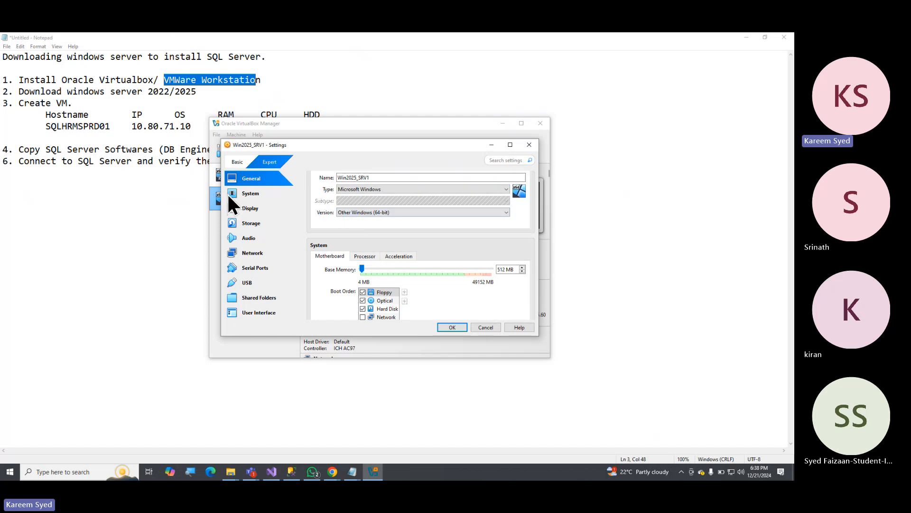
pyautogui.scroll(1, 418, 207)
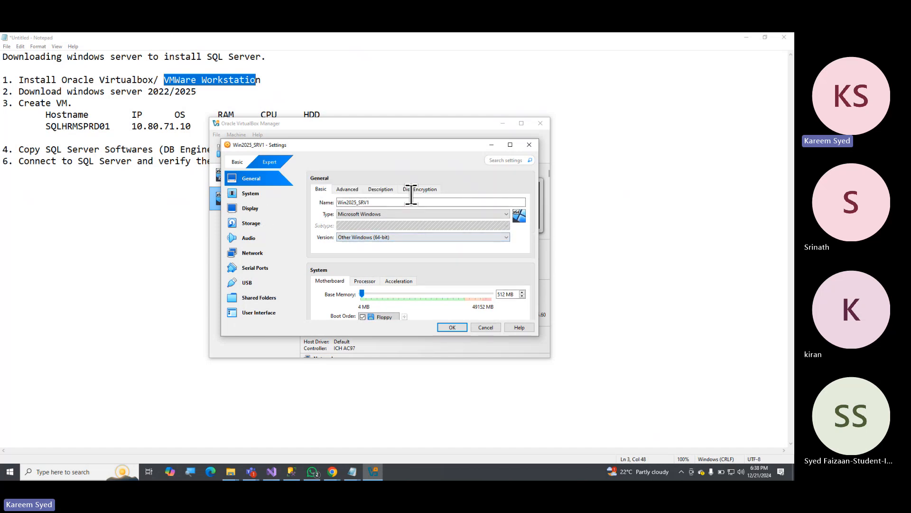
pyautogui.click(348, 189)
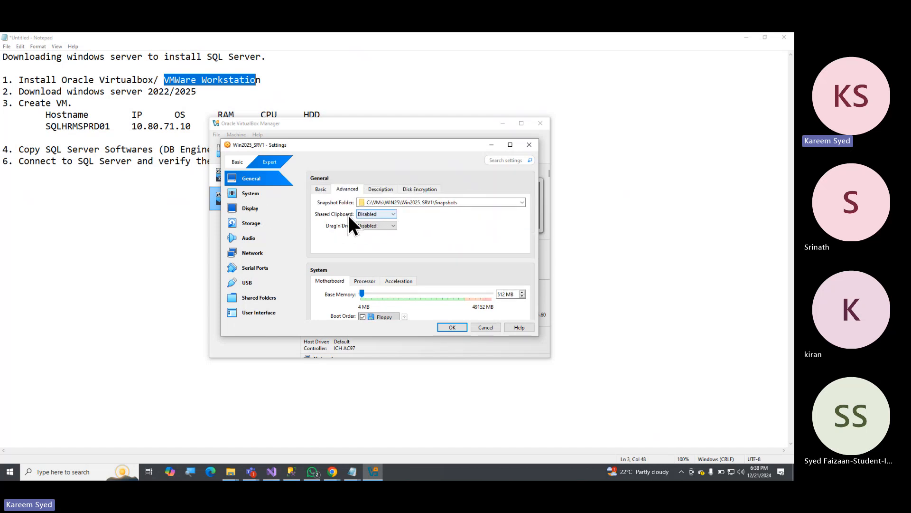
pyautogui.click(392, 214)
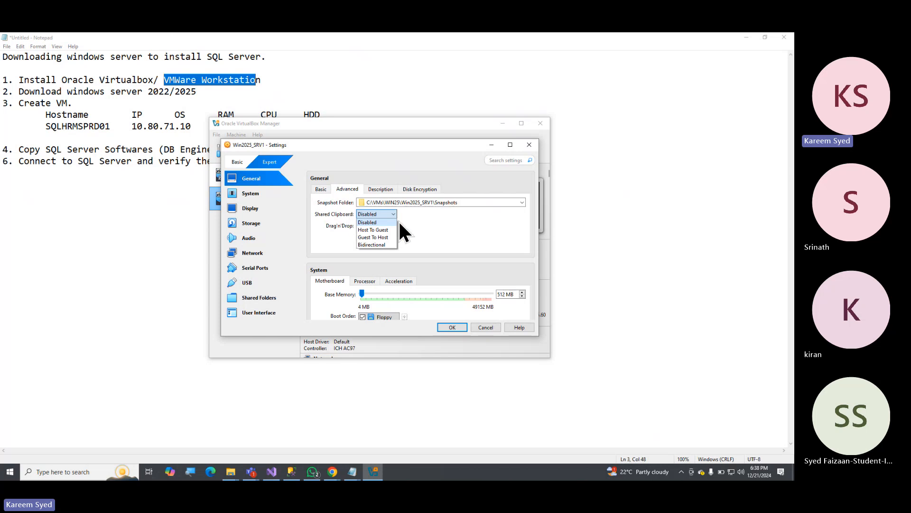
pyautogui.click(382, 226)
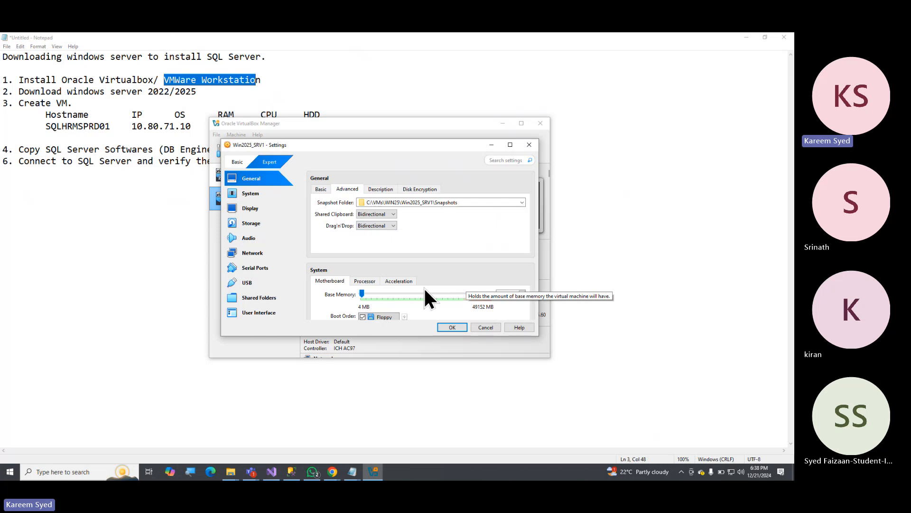
# Review the base memory and boot order settings, and return to the basic General settings.
pyautogui.scroll(-1, 455, 289)
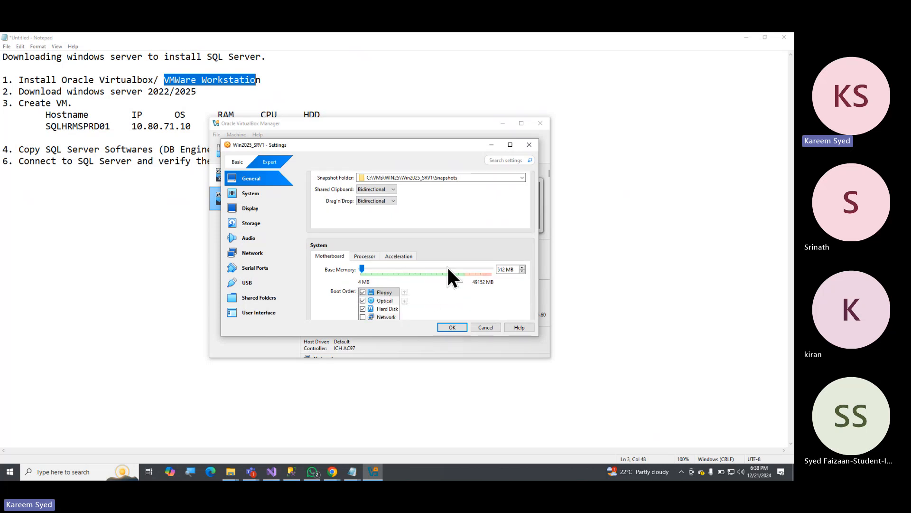
pyautogui.scroll(-1, 420, 290)
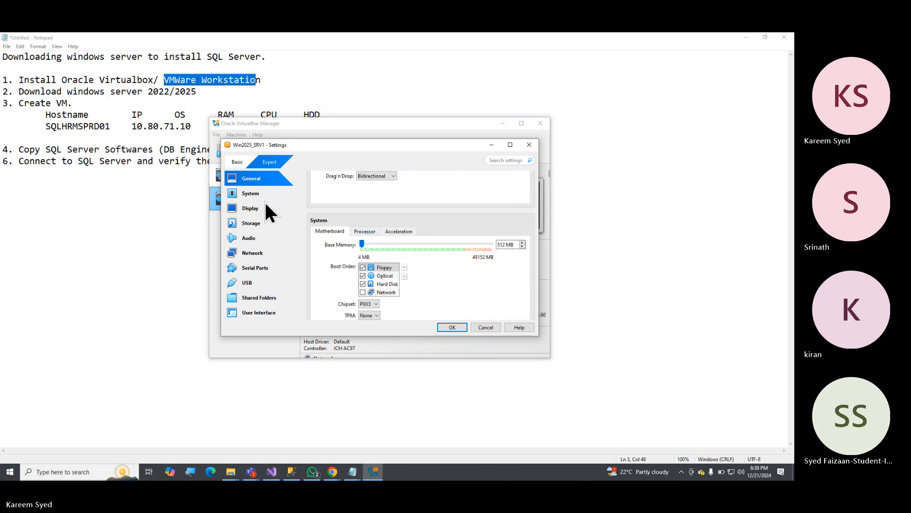
pyautogui.click(243, 194)
pyautogui.click(250, 179)
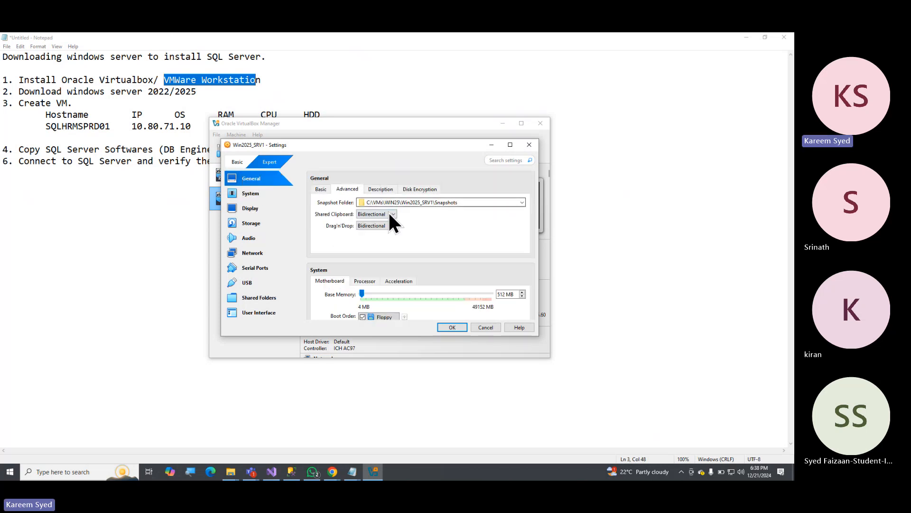
pyautogui.click(322, 189)
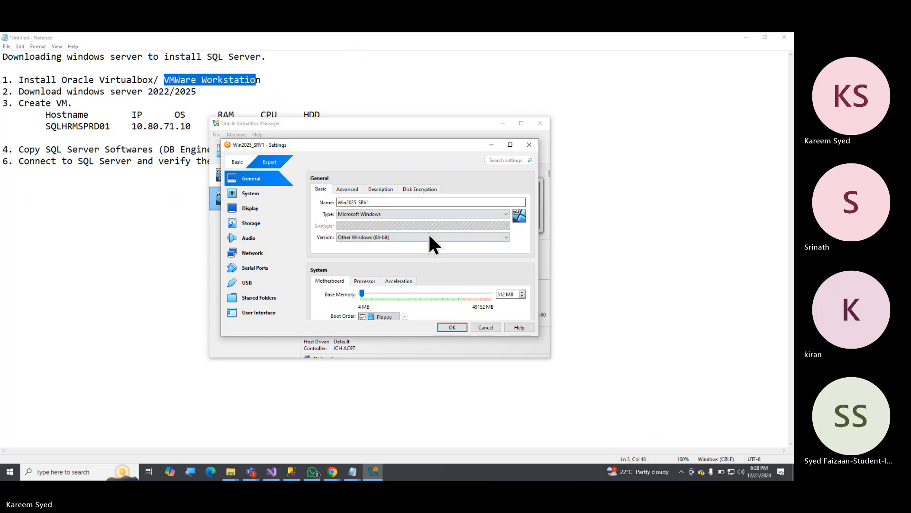
# Review the motherboard settings and the advanced General options of Win2025_SRV1, and return to the basic General settings.
pyautogui.scroll(-2, 446, 235)
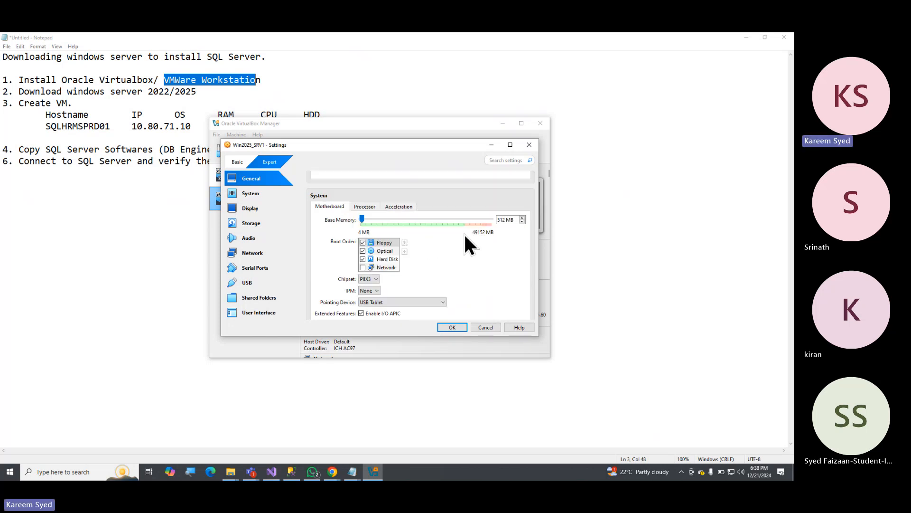
pyautogui.scroll(-1, 428, 255)
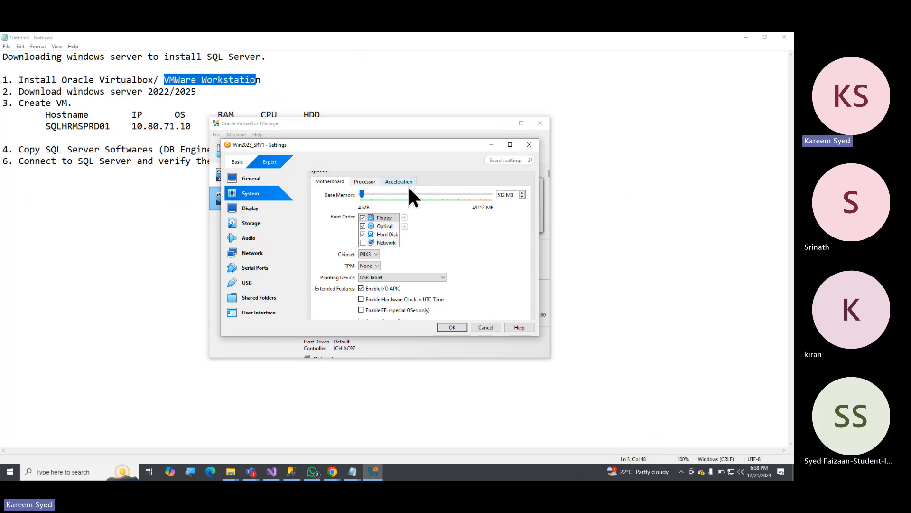
pyautogui.scroll(2, 416, 197)
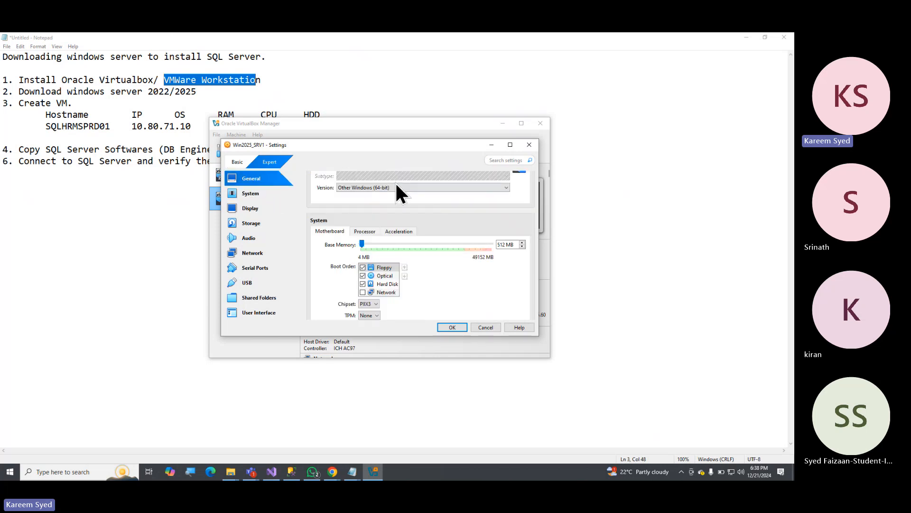
pyautogui.scroll(2, 398, 190)
pyautogui.click(380, 189)
pyautogui.click(337, 189)
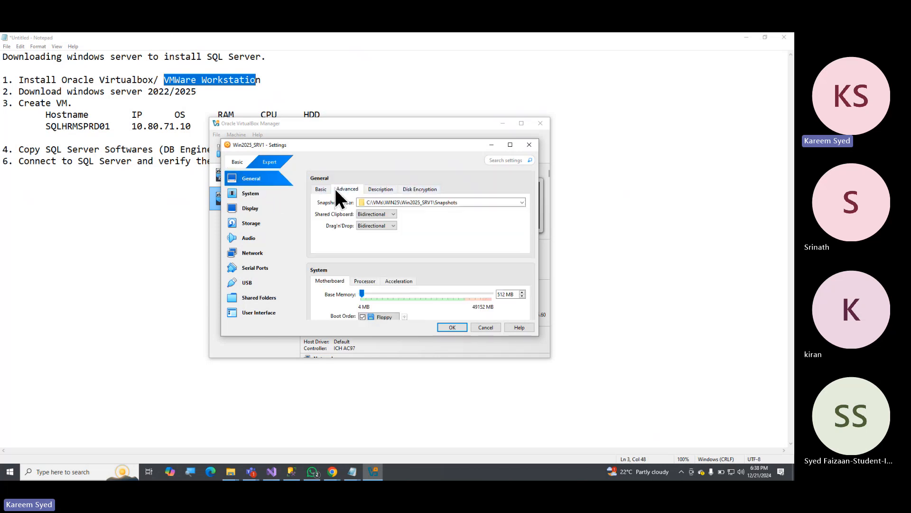
pyautogui.click(321, 189)
# Set the base memory of Win2025_SRV1 to 4096 MB in the System settings and check the pointing device options.
pyautogui.click(249, 193)
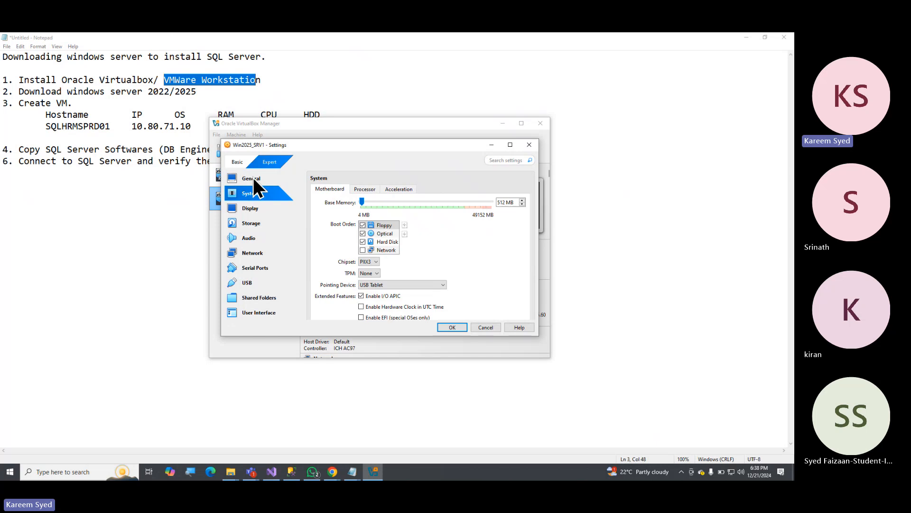
pyautogui.doubleClick(502, 202)
pyautogui.click(501, 203)
pyautogui.moveTo(505, 203); pyautogui.dragTo(495, 202)
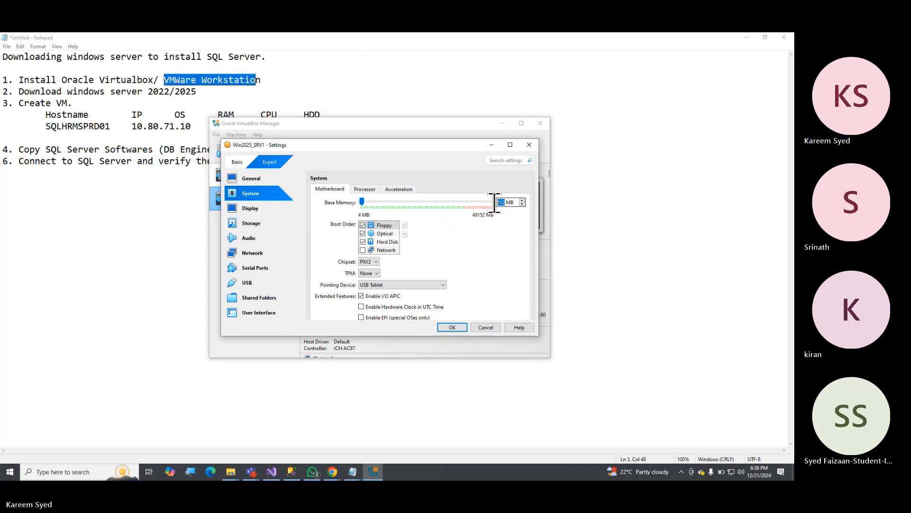
pyautogui.write('4')
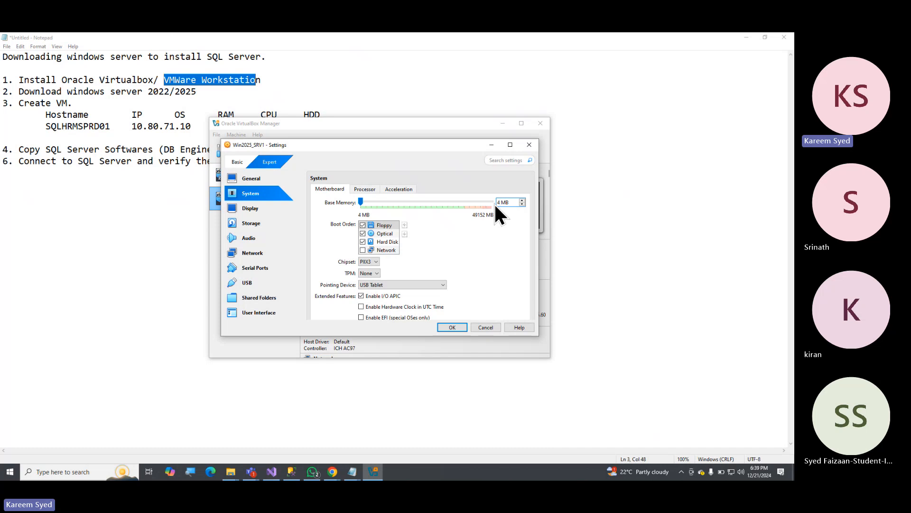
pyautogui.write('096')
pyautogui.click(377, 284)
pyautogui.click(385, 284)
# Attach network Adapter 1 to Bridged Adapter using Intel(R) Dual Band Wireless-AC 8265, and save the virtual machine settings.
pyautogui.click(256, 253)
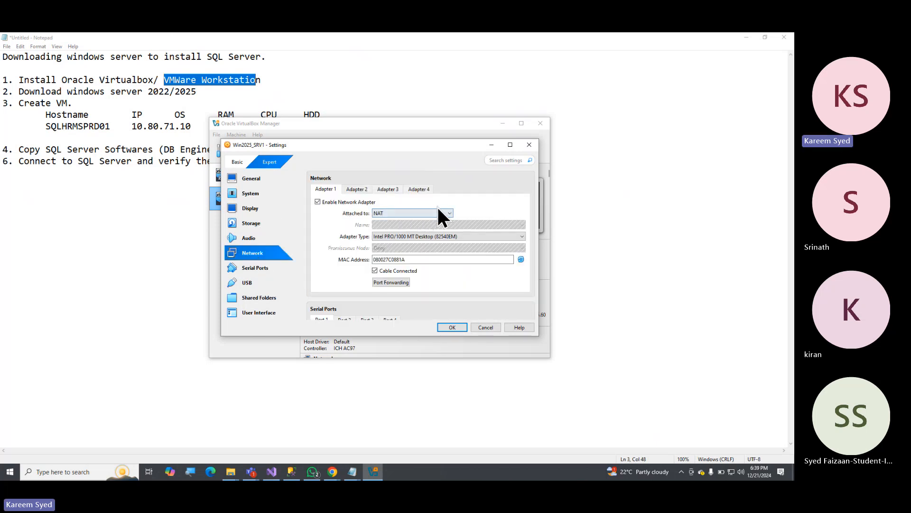
pyautogui.click(433, 213)
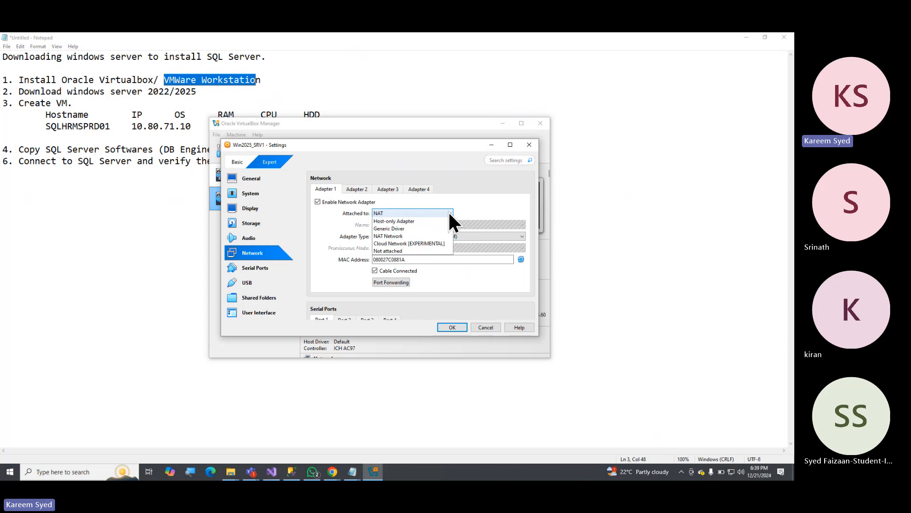
pyautogui.click(410, 228)
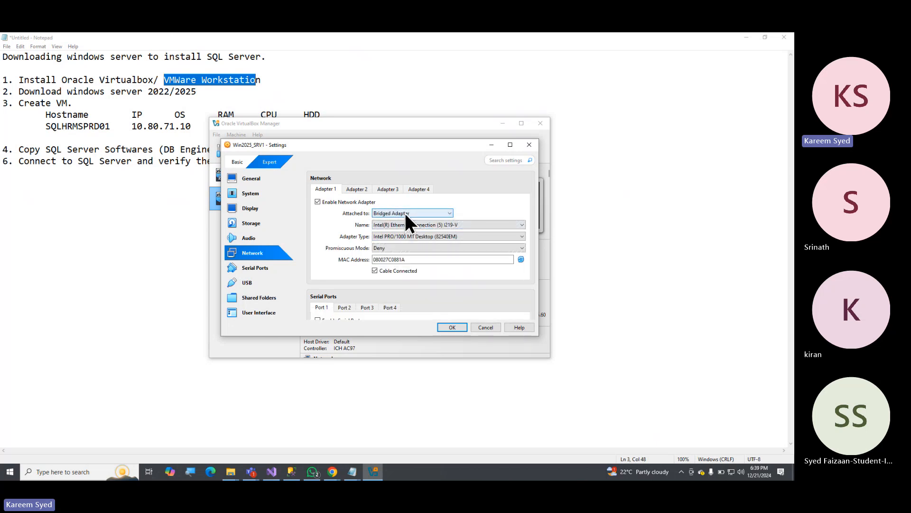
pyautogui.click(483, 225)
pyautogui.click(434, 236)
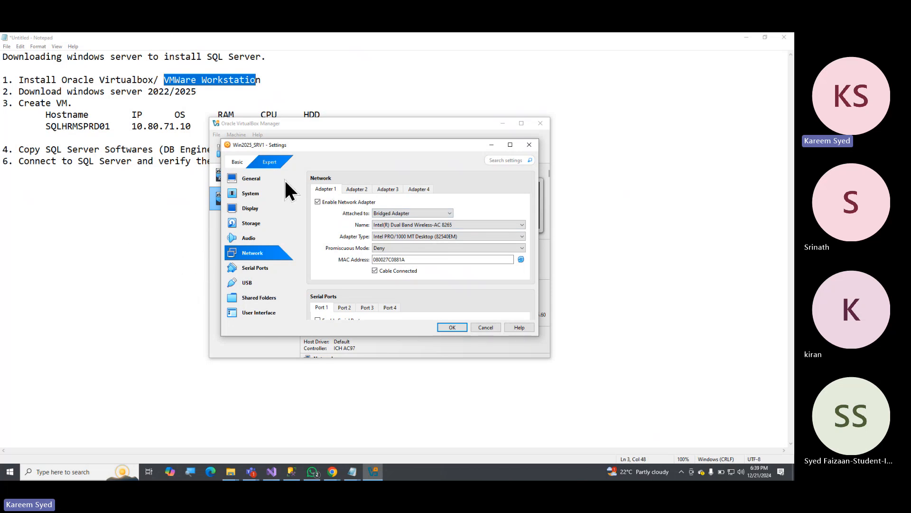
pyautogui.click(452, 328)
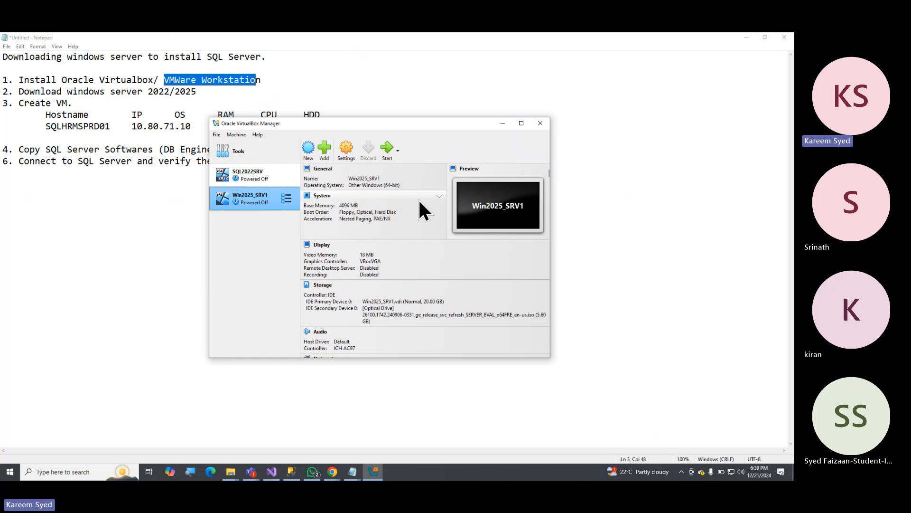
# Start the Win2025_SRV1 virtual machine and minimise the VirtualBox Manager window.
pyautogui.click(387, 147)
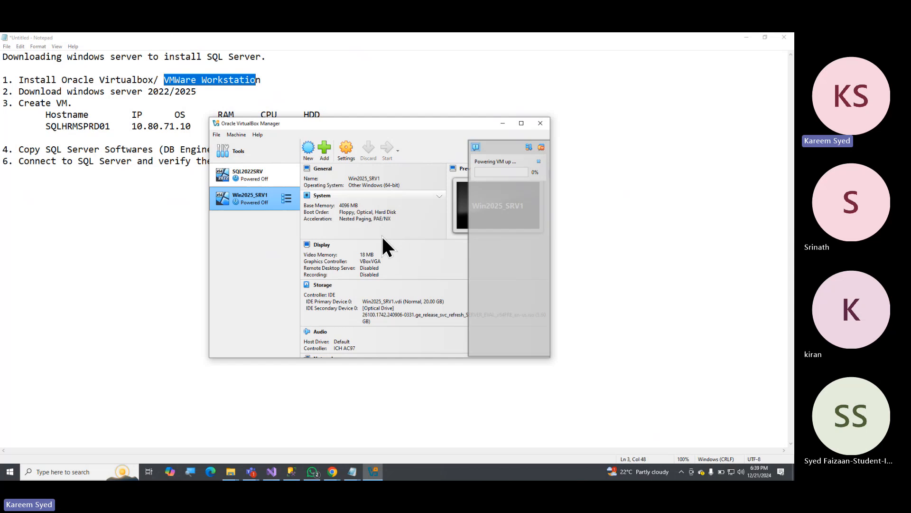
pyautogui.moveTo(378, 123); pyautogui.dragTo(281, 180)
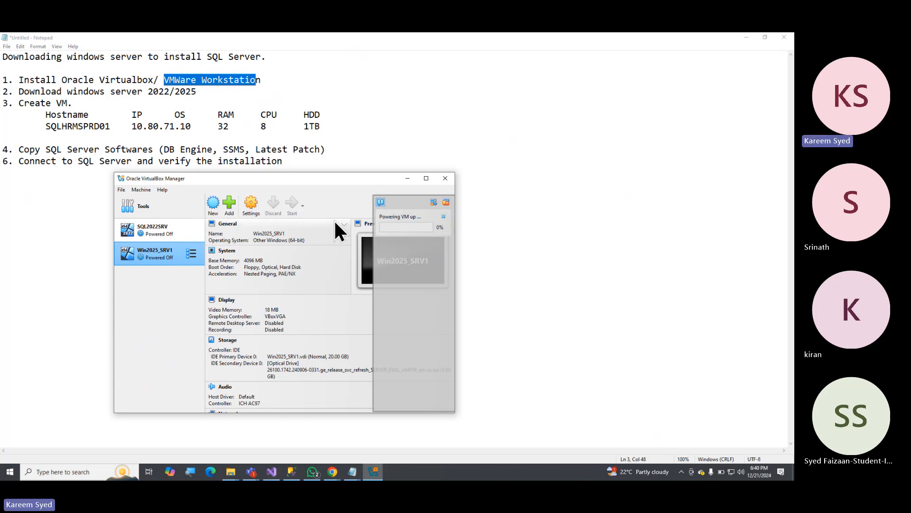
pyautogui.moveTo(313, 180); pyautogui.dragTo(330, 160)
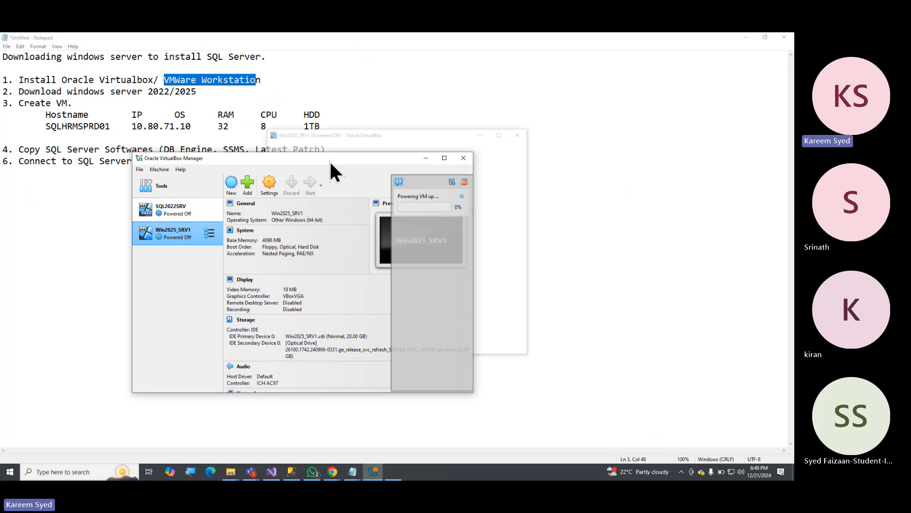
pyautogui.click(425, 158)
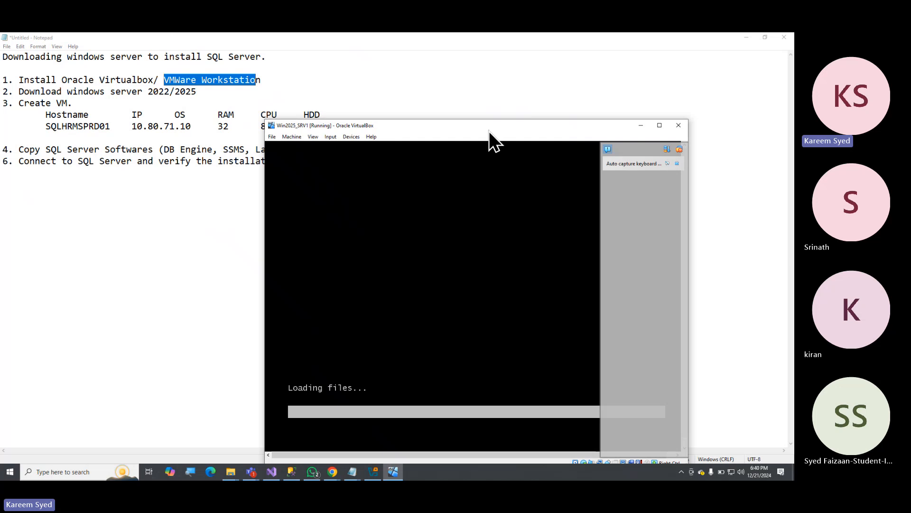
# Reposition the running virtual machine window so it fits on the desktop, and dismiss its notification panel.
pyautogui.moveTo(489, 131); pyautogui.dragTo(397, 102)
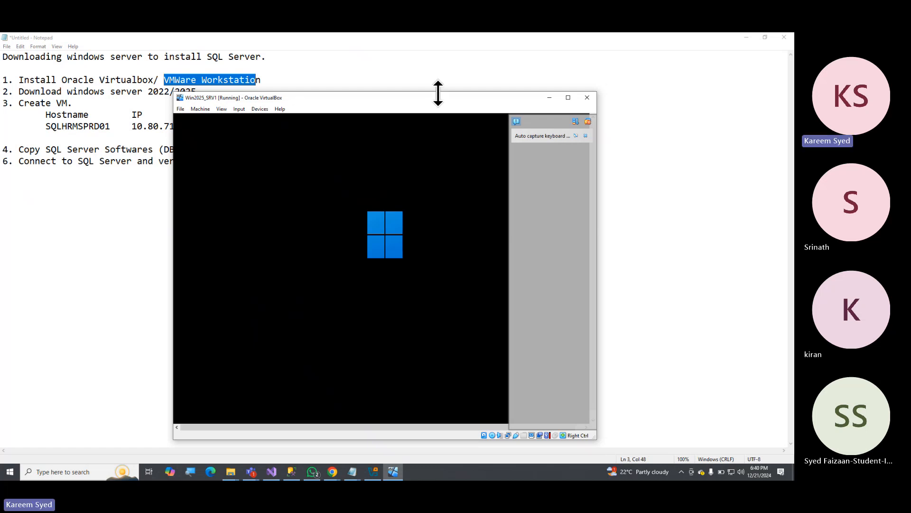
pyautogui.moveTo(429, 98); pyautogui.dragTo(426, 83)
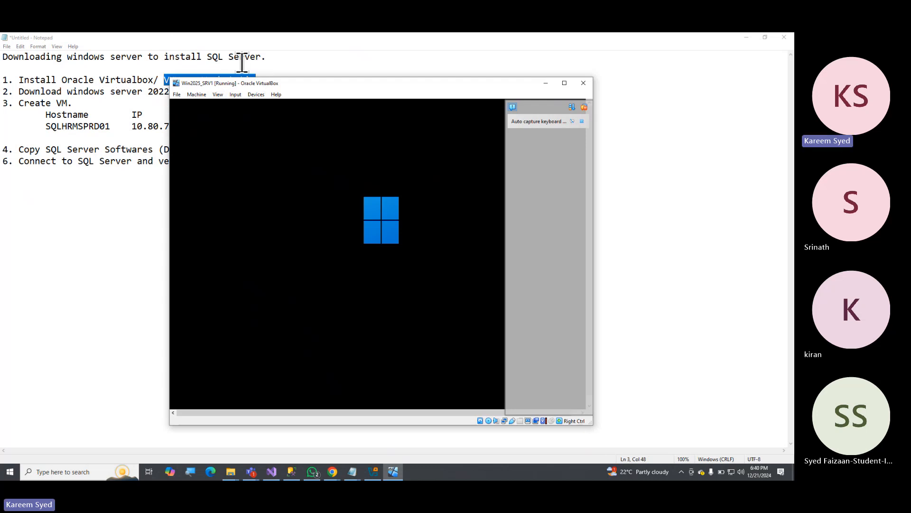
pyautogui.moveTo(300, 85); pyautogui.dragTo(300, 104)
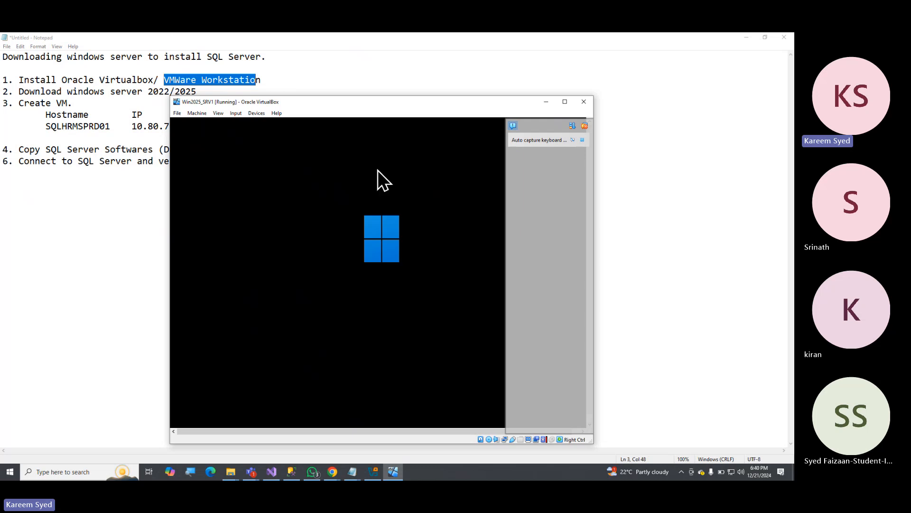
pyautogui.click(585, 126)
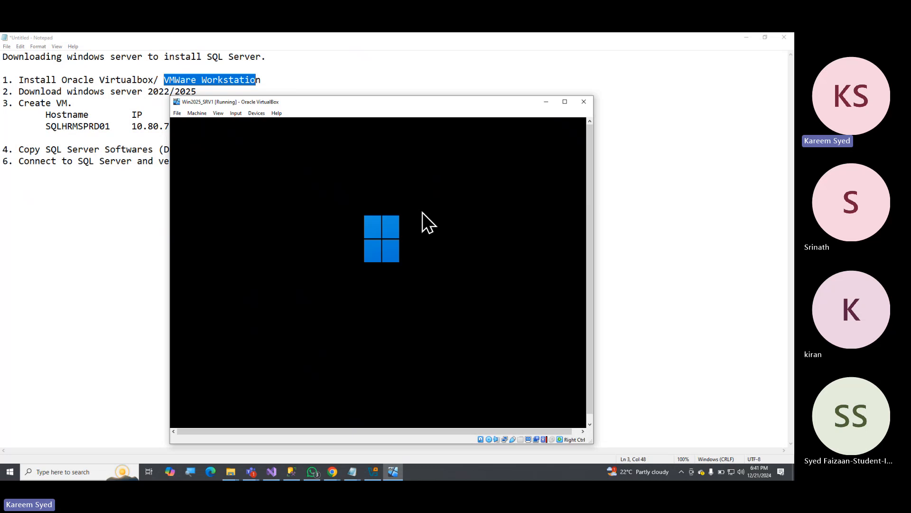
pyautogui.moveTo(430, 108); pyautogui.dragTo(423, 89)
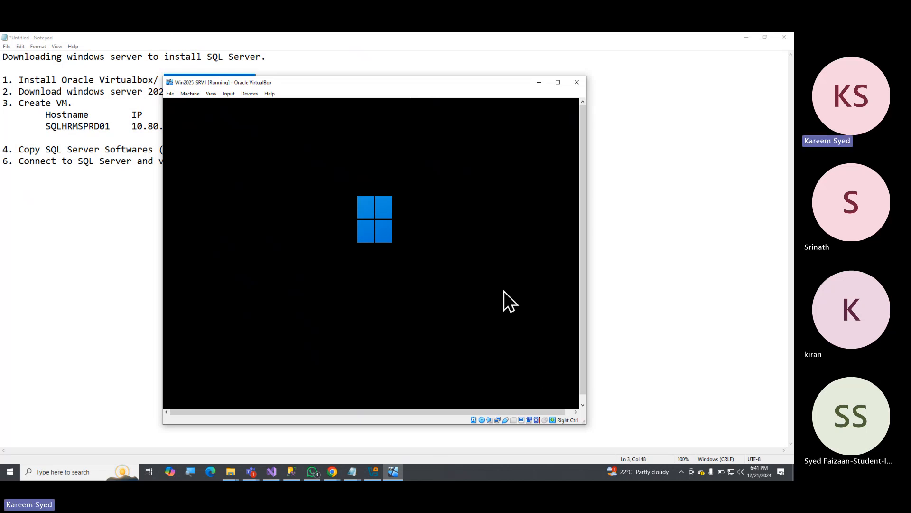
pyautogui.moveTo(488, 92); pyautogui.dragTo(480, 79)
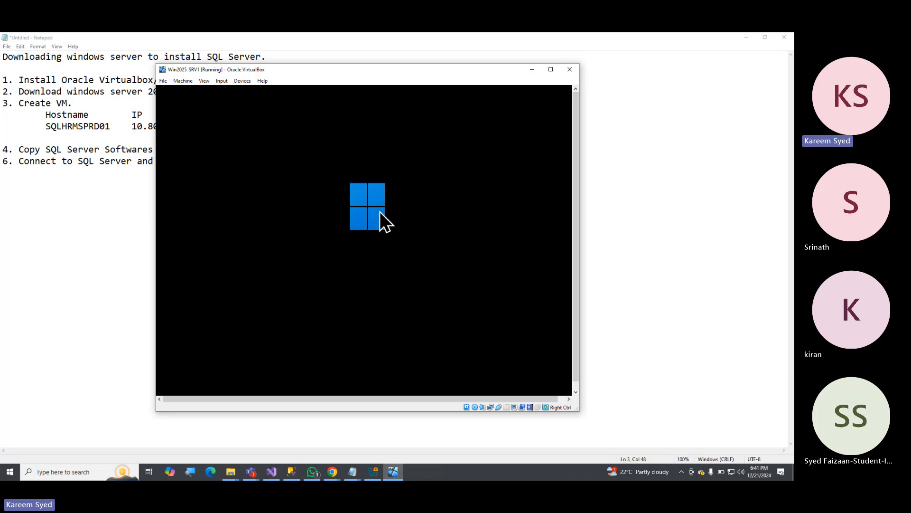
pyautogui.moveTo(453, 70); pyautogui.dragTo(472, 71)
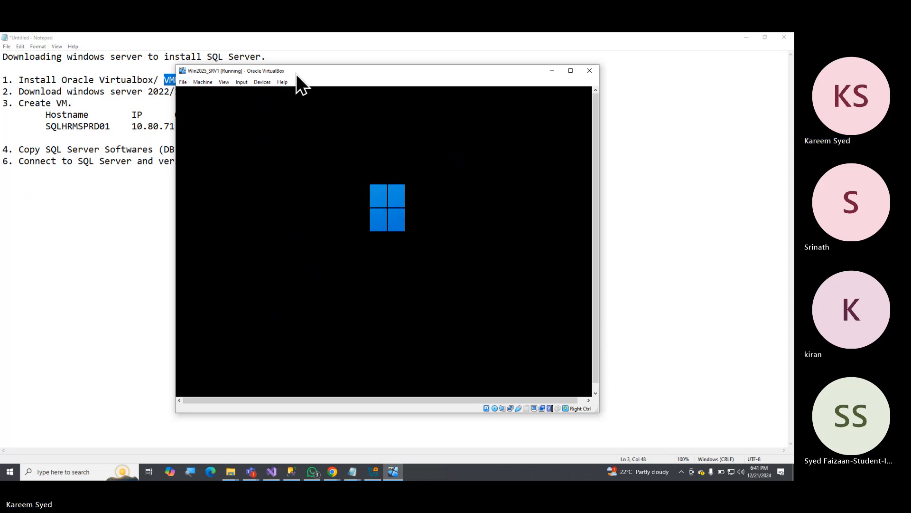
pyautogui.moveTo(296, 74)
pyautogui.mouseDown()
pyautogui.moveTo(253, 98)
pyautogui.moveTo(313, 114)
pyautogui.moveTo(292, 90)
pyautogui.mouseUp()
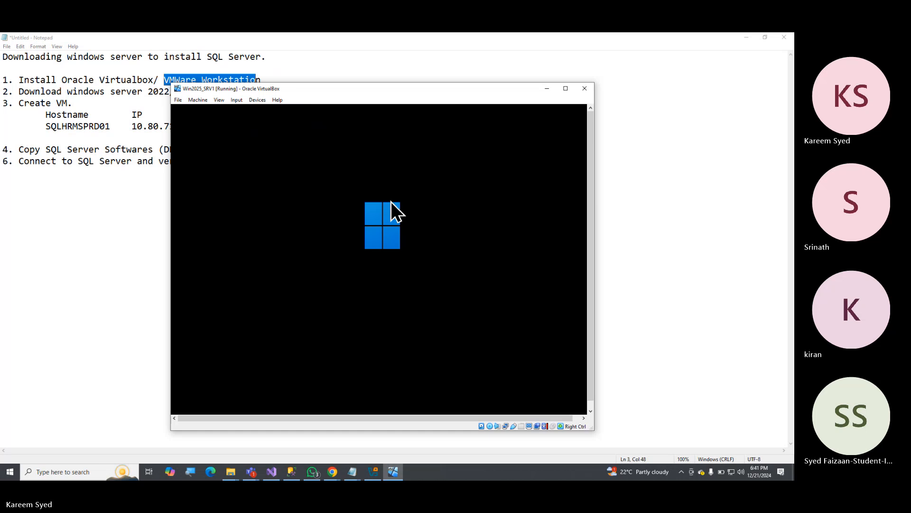
pyautogui.moveTo(373, 90); pyautogui.dragTo(352, 80)
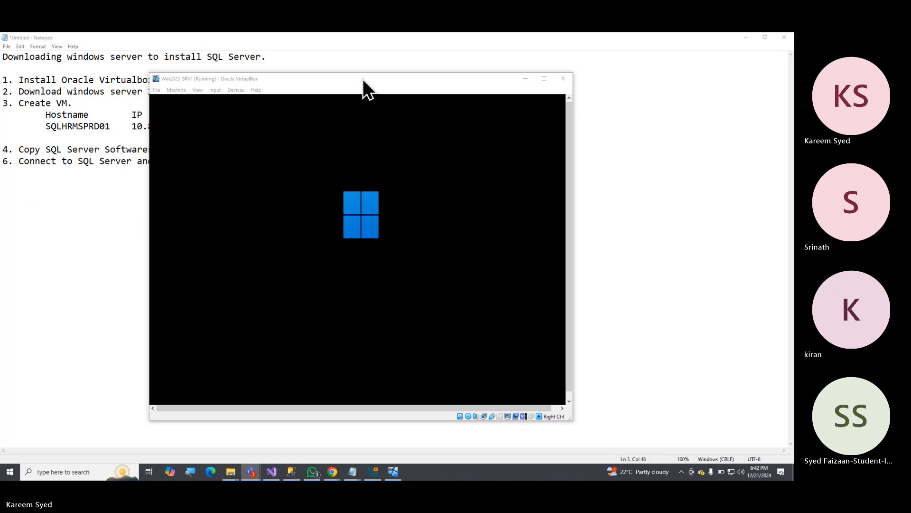
pyautogui.moveTo(363, 78); pyautogui.dragTo(360, 73)
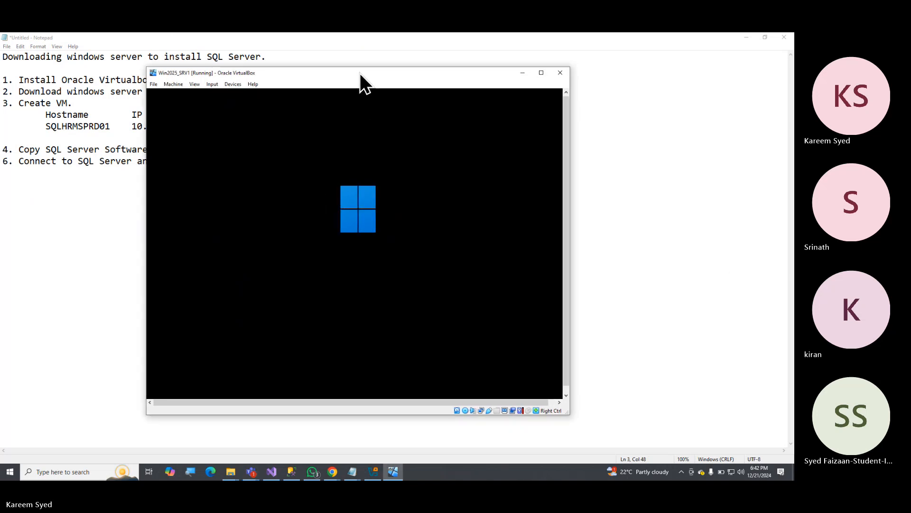
# Minimise the Notepad notes and reposition the virtual machine window on the desktop.
pyautogui.click(747, 37)
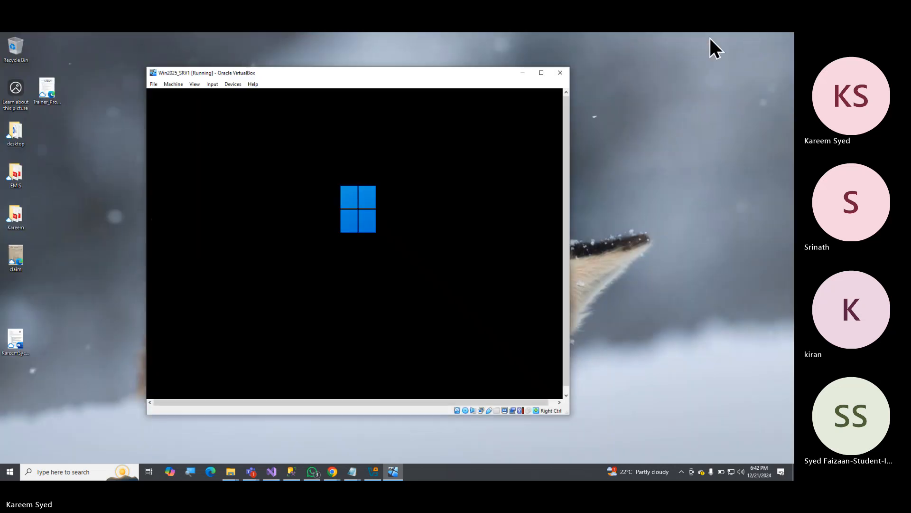
pyautogui.moveTo(435, 75); pyautogui.dragTo(438, 88)
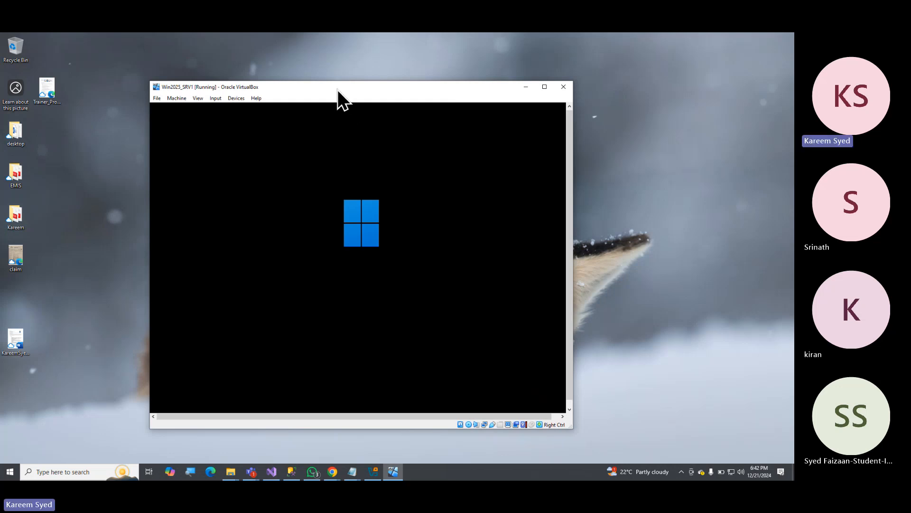
pyautogui.moveTo(338, 90); pyautogui.dragTo(355, 89)
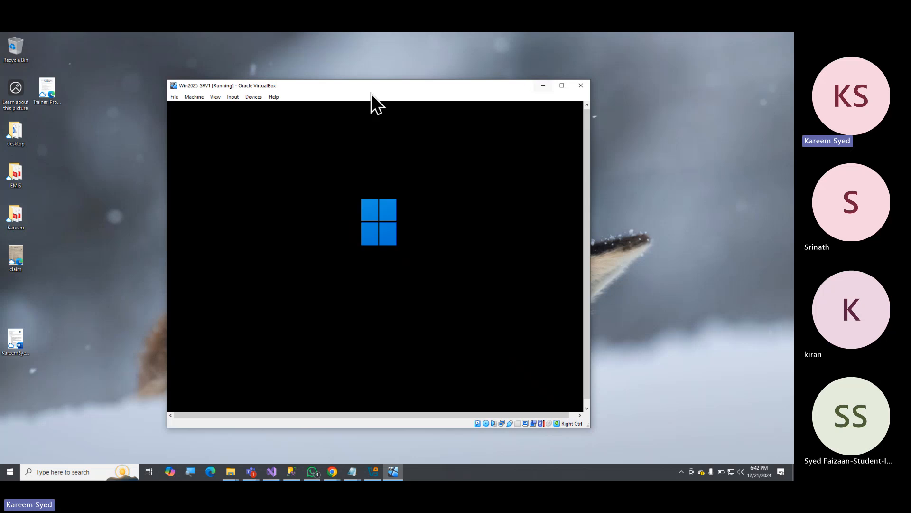
# Minimise the running Win2025_SRV1 window and bring the VirtualBox Manager to the front.
pyautogui.click(175, 96)
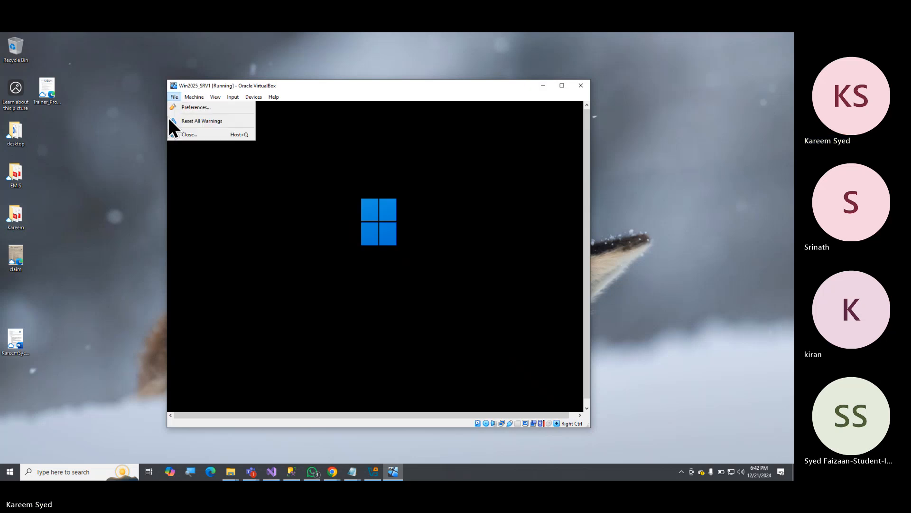
pyautogui.click(313, 83)
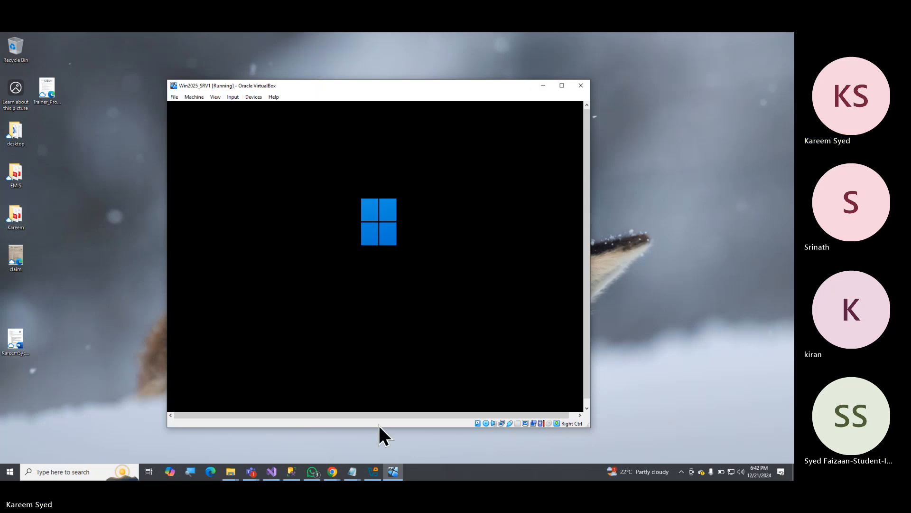
pyautogui.moveTo(375, 468)
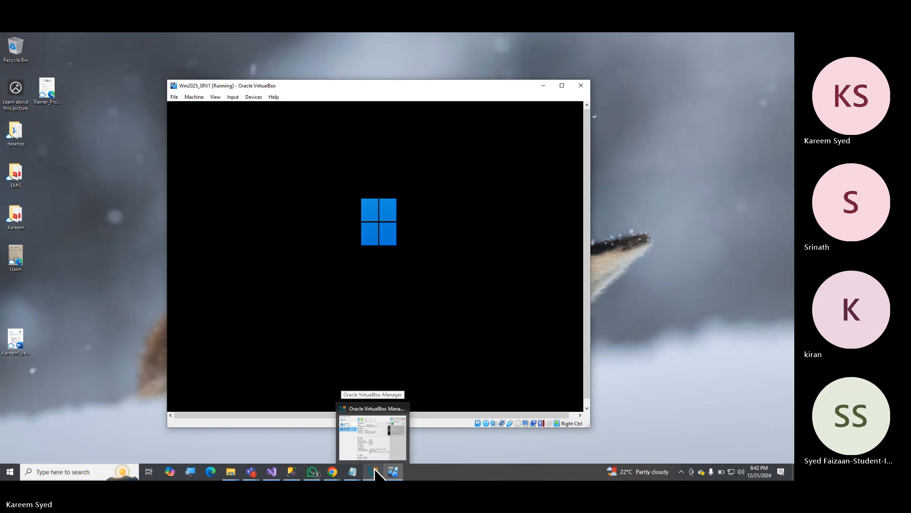
pyautogui.click(374, 426)
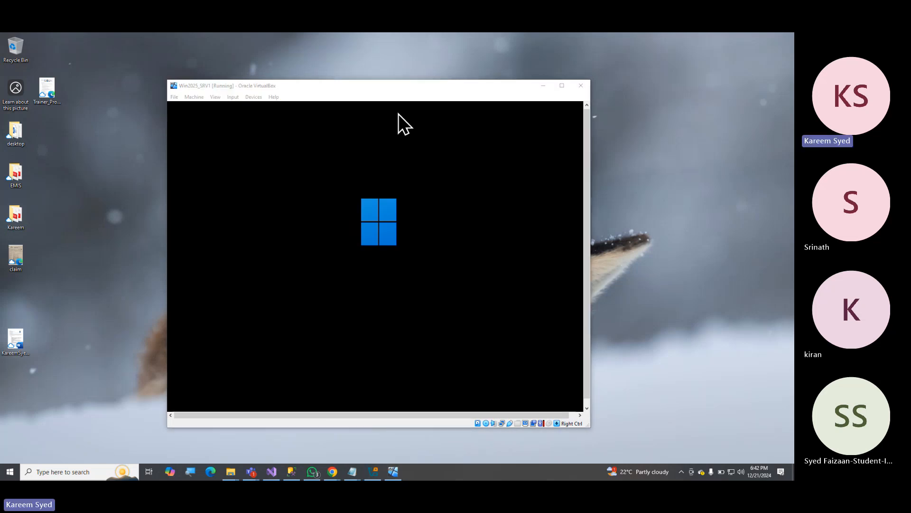
pyautogui.moveTo(433, 88); pyautogui.dragTo(423, 84)
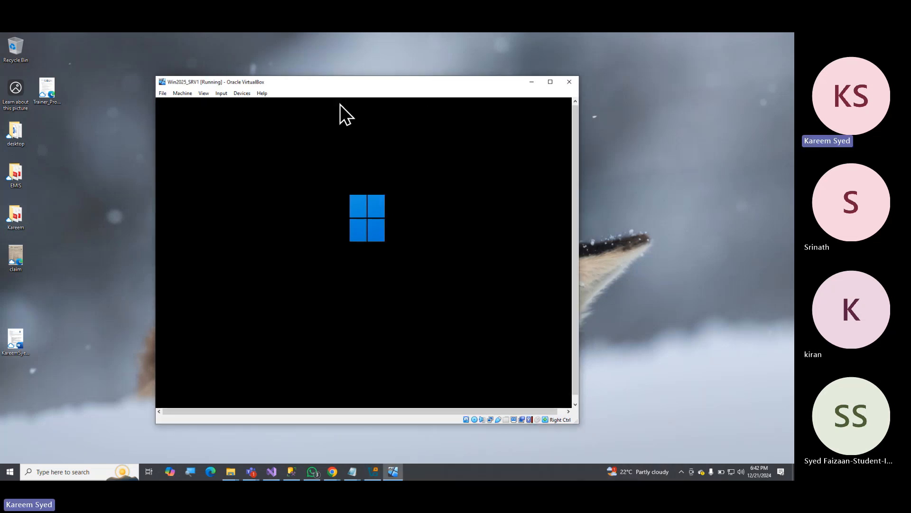
pyautogui.click(531, 82)
pyautogui.click(374, 470)
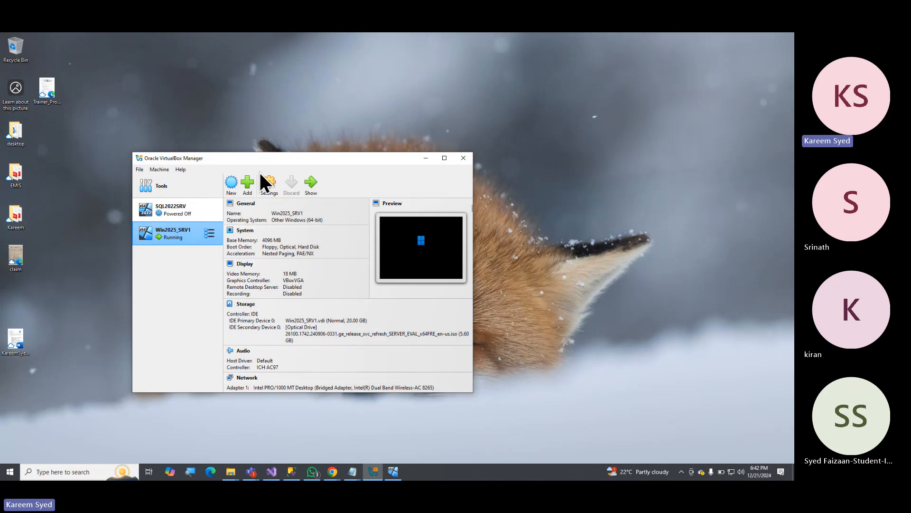
# Start creating a new virtual machine and name it SQLHRMSPRD01.
pyautogui.click(232, 180)
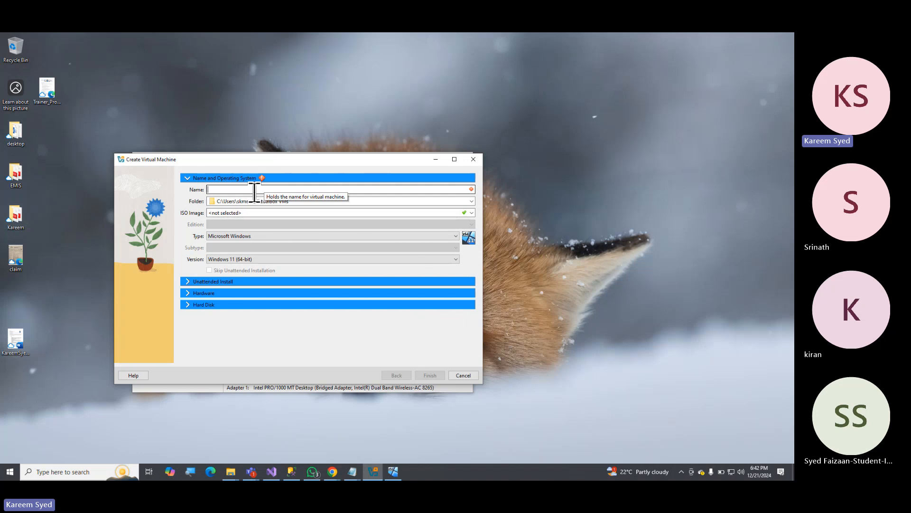
pyautogui.write('WIN')
pyautogui.press('BackSpace')
pyautogui.press('BackSpace')
pyautogui.press('BackSpace')
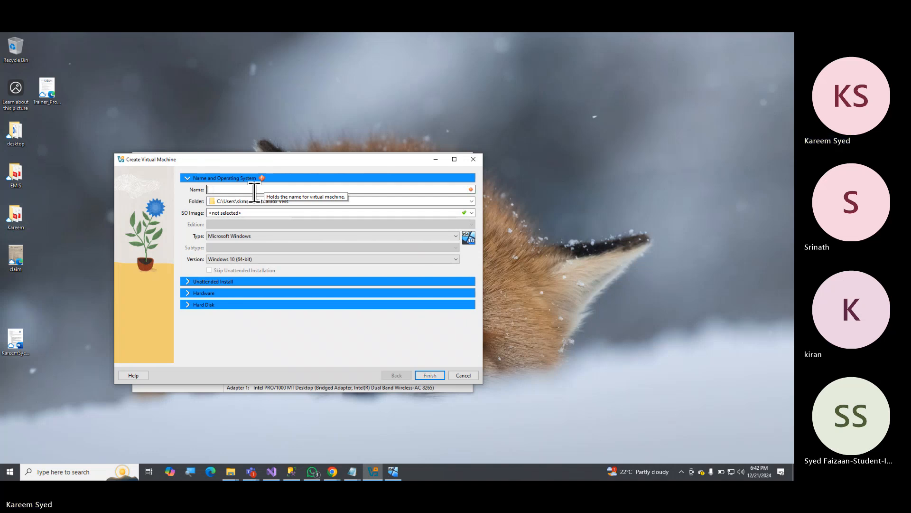
pyautogui.write('sql')
pyautogui.press('BackSpace')
pyautogui.press('BackSpace')
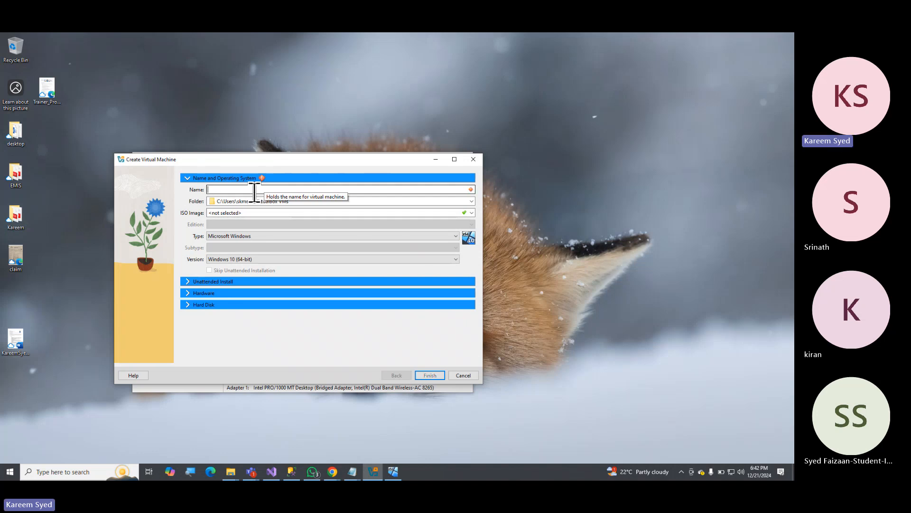
pyautogui.write('SQLHRMSPRD01')
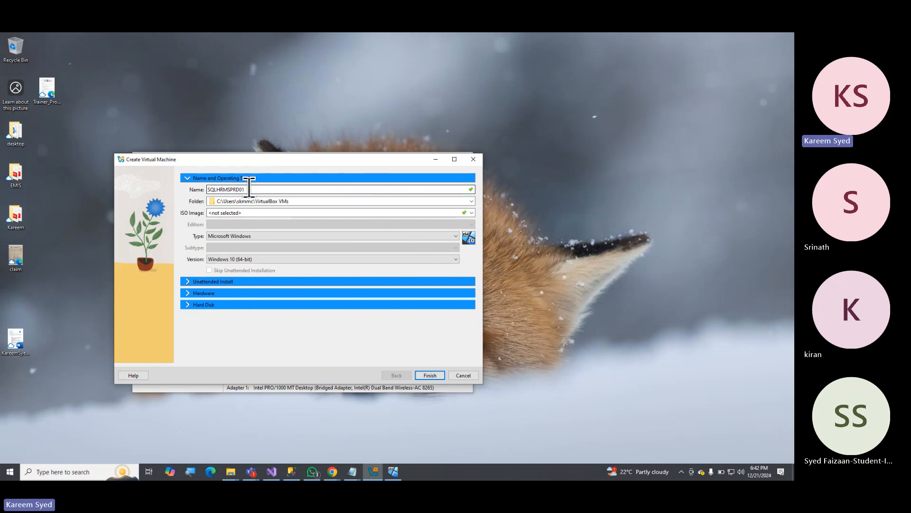
pyautogui.doubleClick(242, 190)
pyautogui.click(264, 190)
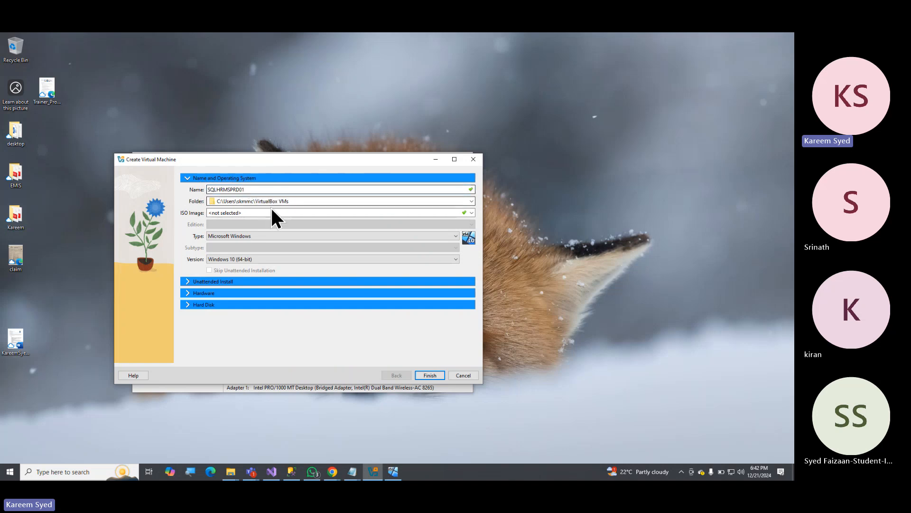
# Create a folder named HRMSPRD01 inside C:\VMs and set it as the new machine's folder.
pyautogui.click(471, 200)
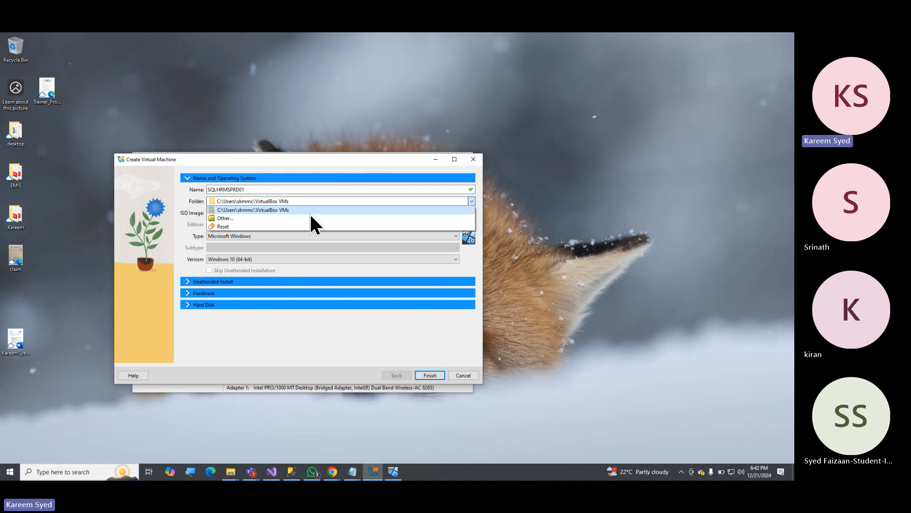
pyautogui.click(291, 218)
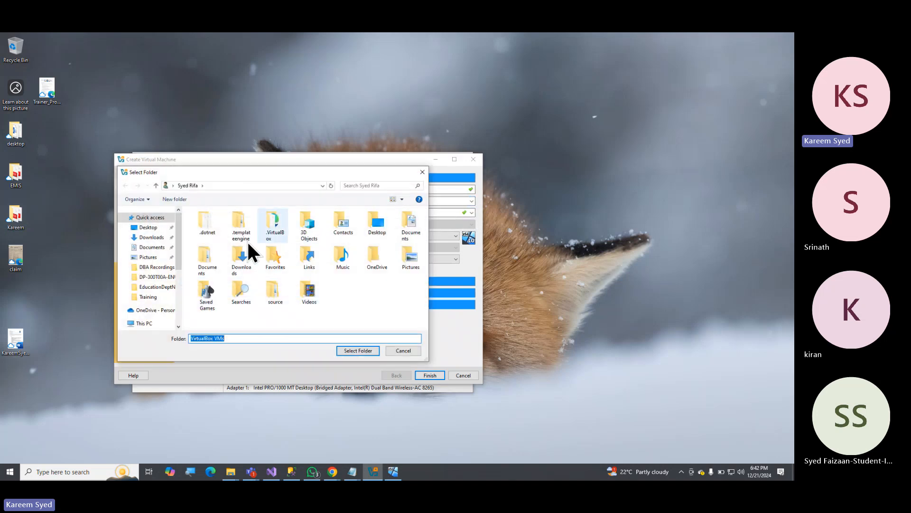
pyautogui.scroll(-5, 177, 290)
pyautogui.click(148, 280)
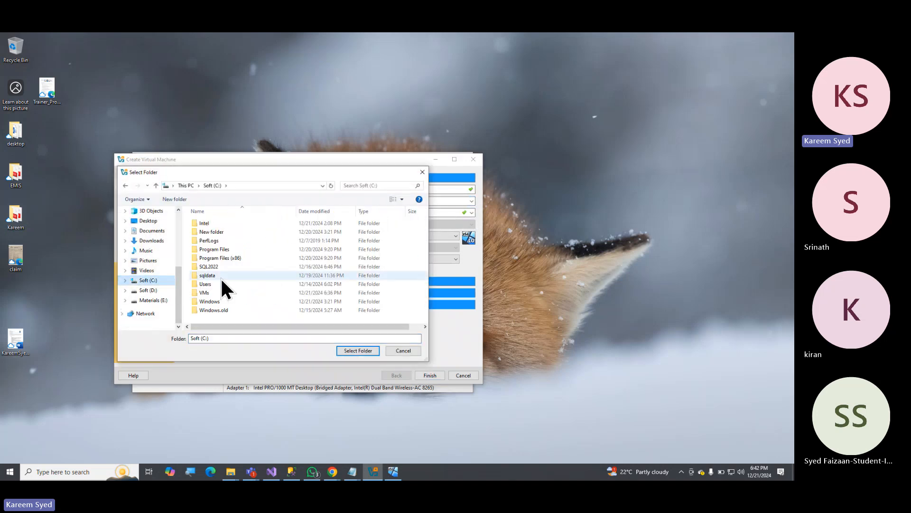
pyautogui.doubleClick(205, 292)
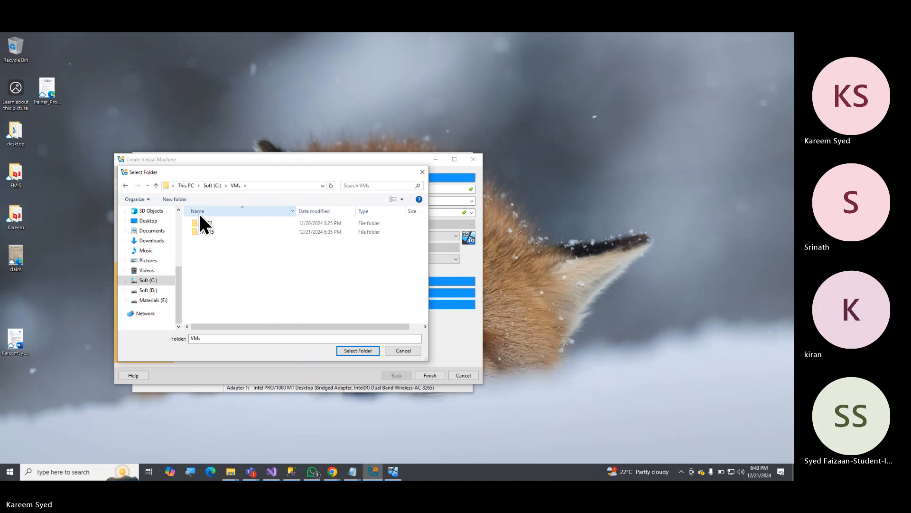
pyautogui.click(175, 199)
pyautogui.write('H')
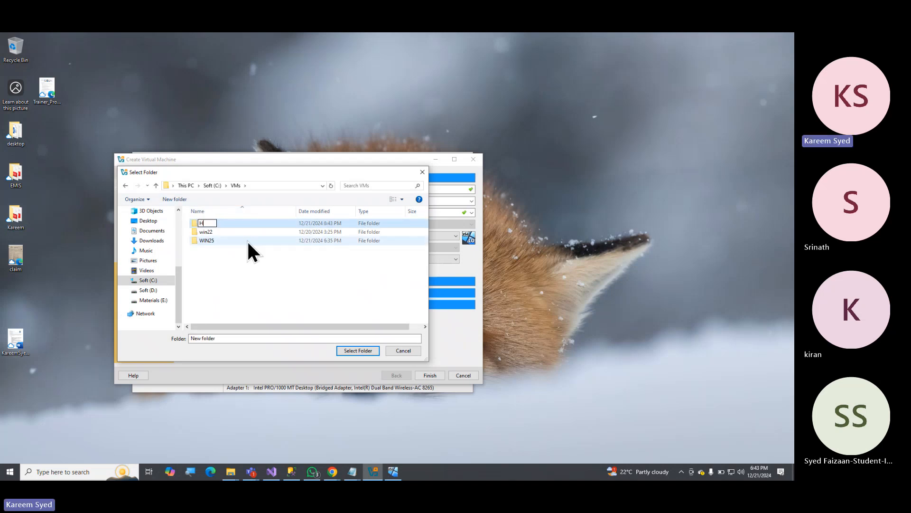
pyautogui.write('RMSPRD01')
pyautogui.press('Return')
pyautogui.press('Return')
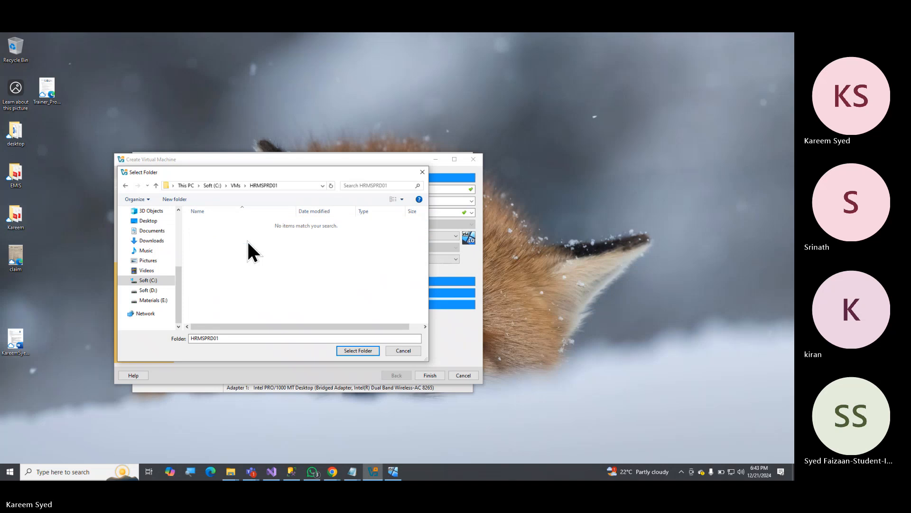
pyautogui.click(352, 347)
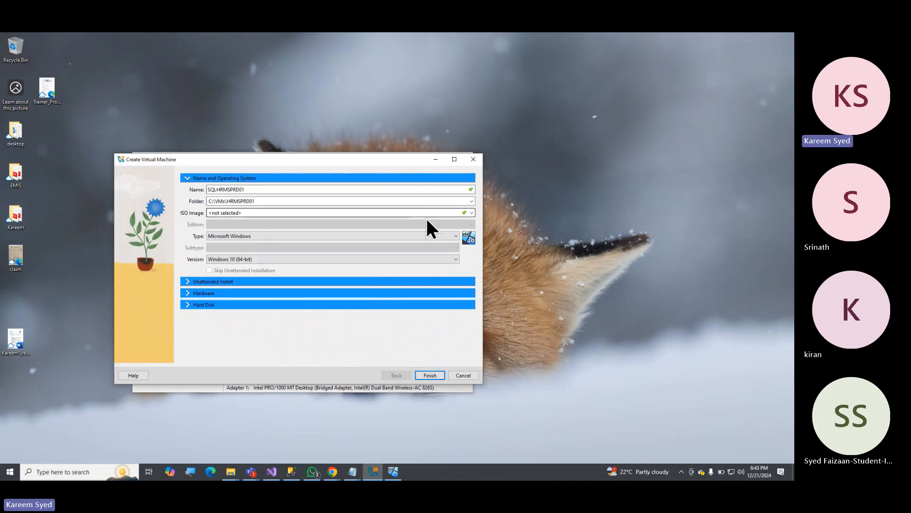
# Choose SERVER_EVAL_x64FRE_en-us from the Downloads folder as the new machine's ISO image.
pyautogui.click(472, 213)
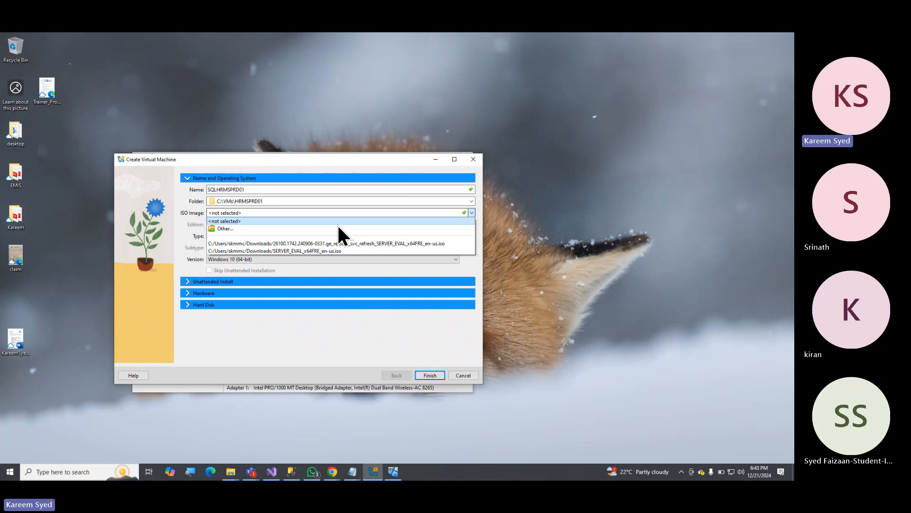
pyautogui.click(277, 226)
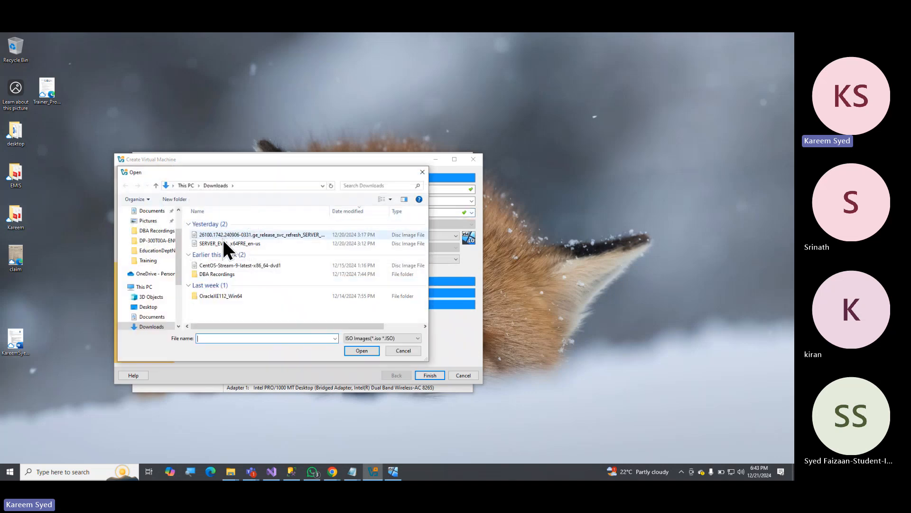
pyautogui.click(222, 237)
pyautogui.click(209, 243)
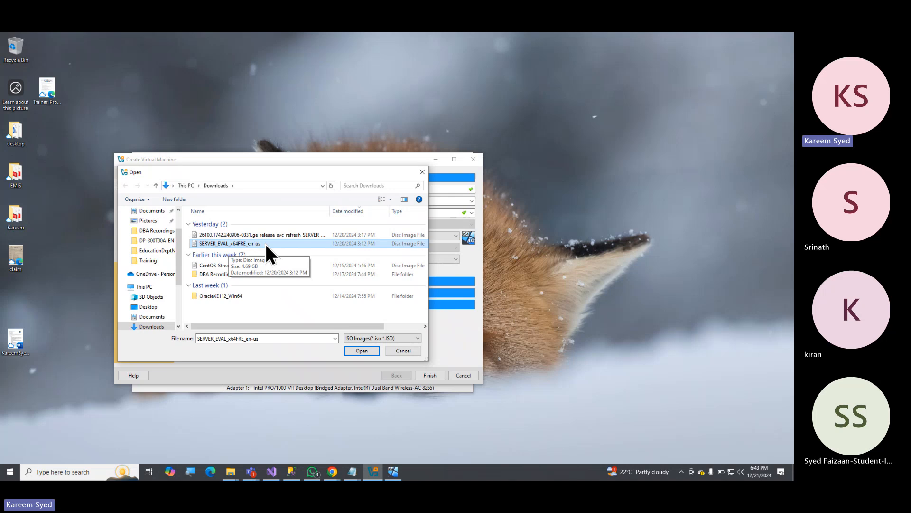
pyautogui.click(362, 350)
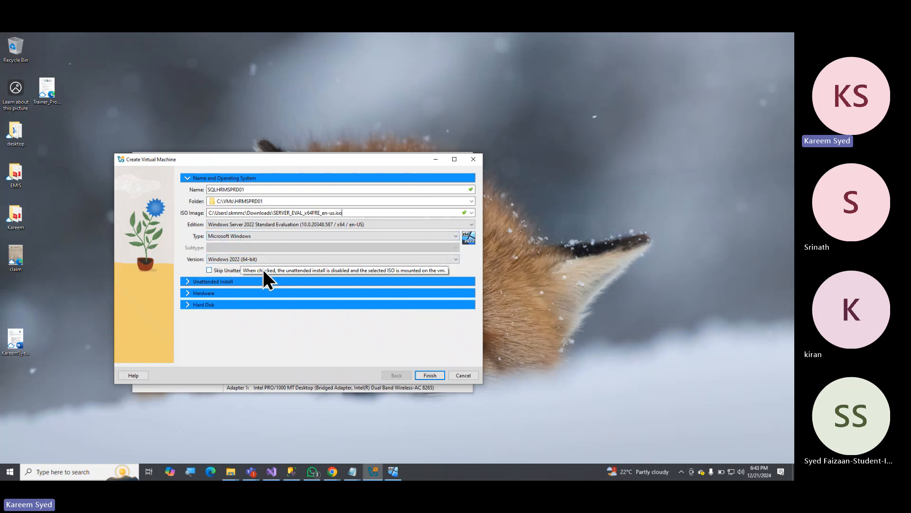
# Skip the unattended installation, finish creating the virtual machine and reposition the VirtualBox Manager window.
pyautogui.click(231, 269)
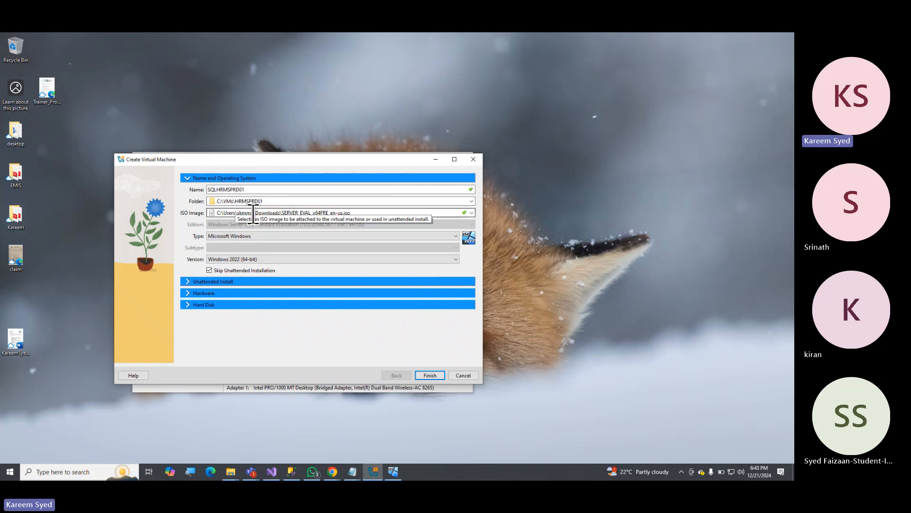
pyautogui.click(431, 375)
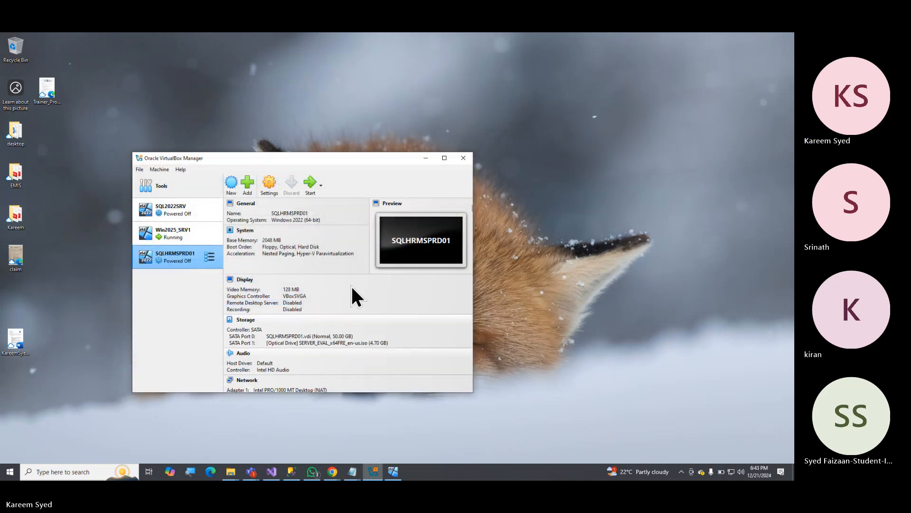
pyautogui.moveTo(363, 158); pyautogui.dragTo(465, 149)
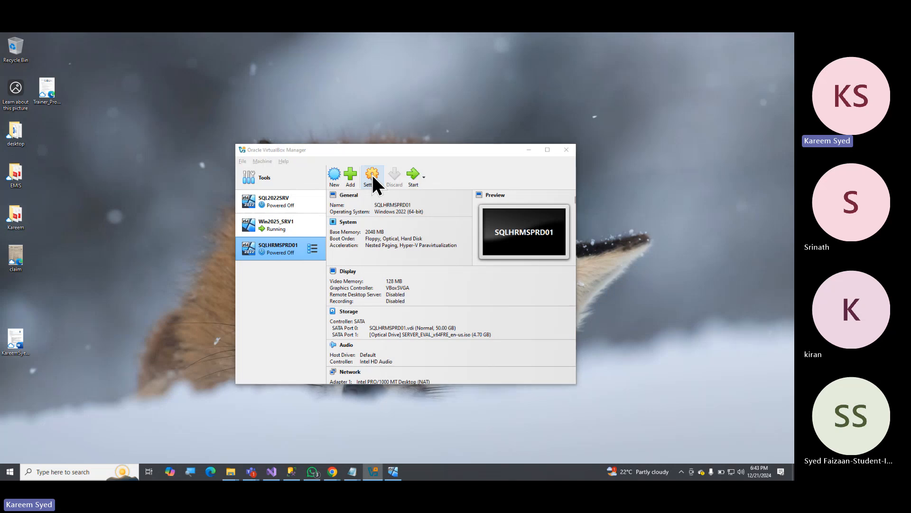
# Check the boot progress of the running Win2025_SRV1 machine without capturing the mouse, and minimise its window.
pyautogui.hotkey('alt', 'Tab')
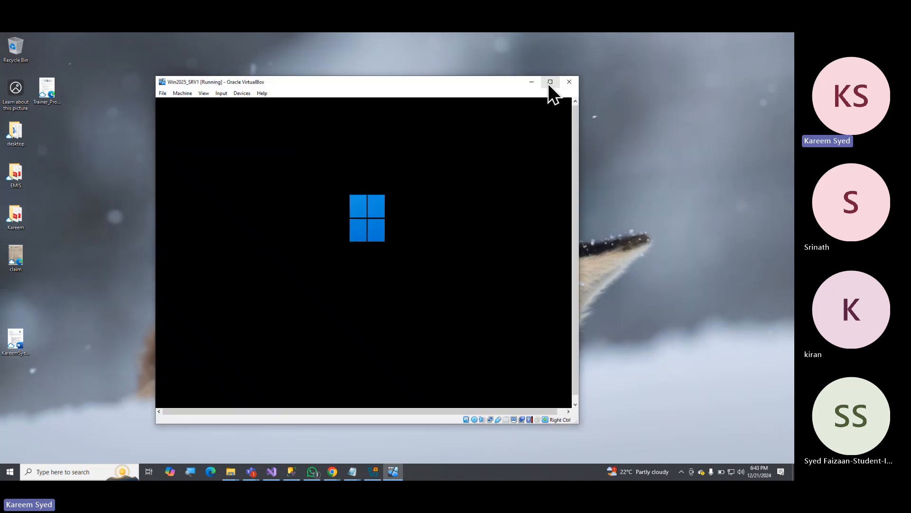
pyautogui.click(551, 82)
pyautogui.click(765, 37)
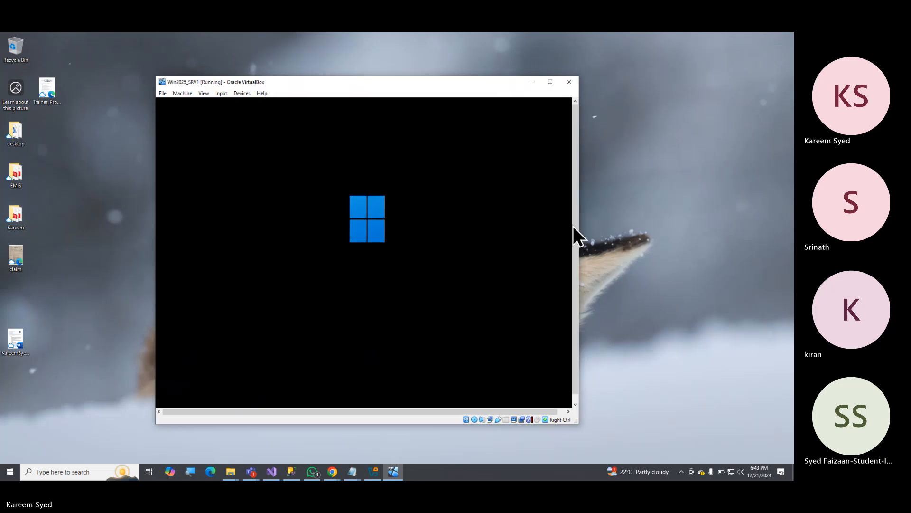
pyautogui.click(571, 290)
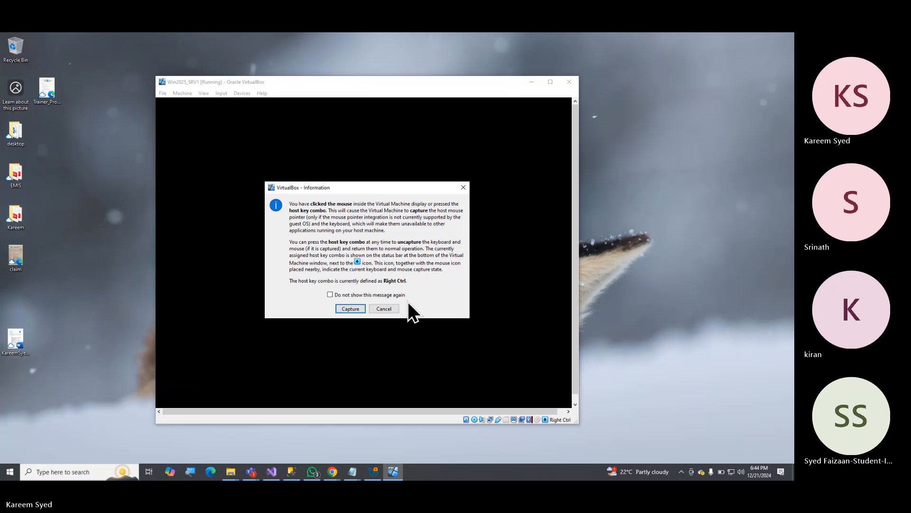
pyautogui.click(385, 309)
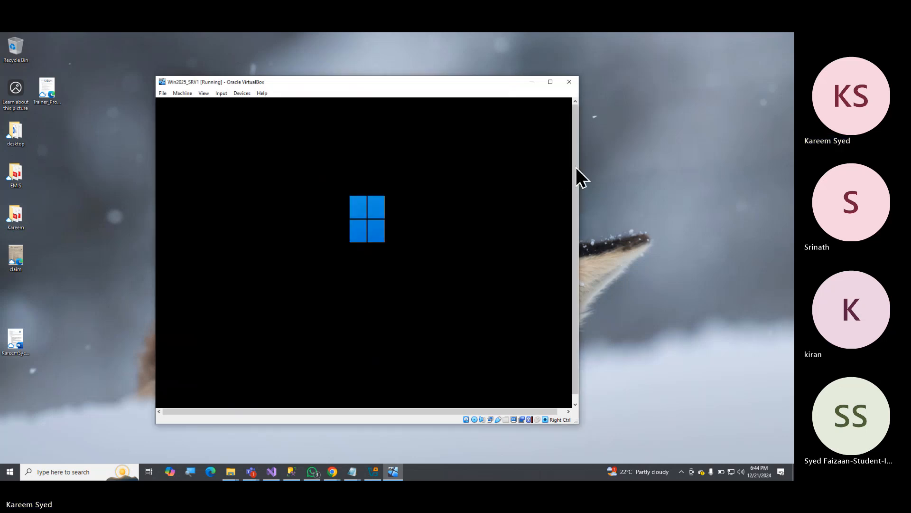
pyautogui.click(530, 81)
# Open the settings of SQLHRMSPRD01 and set its base memory to 4096 MB.
pyautogui.moveTo(369, 144); pyautogui.dragTo(352, 119)
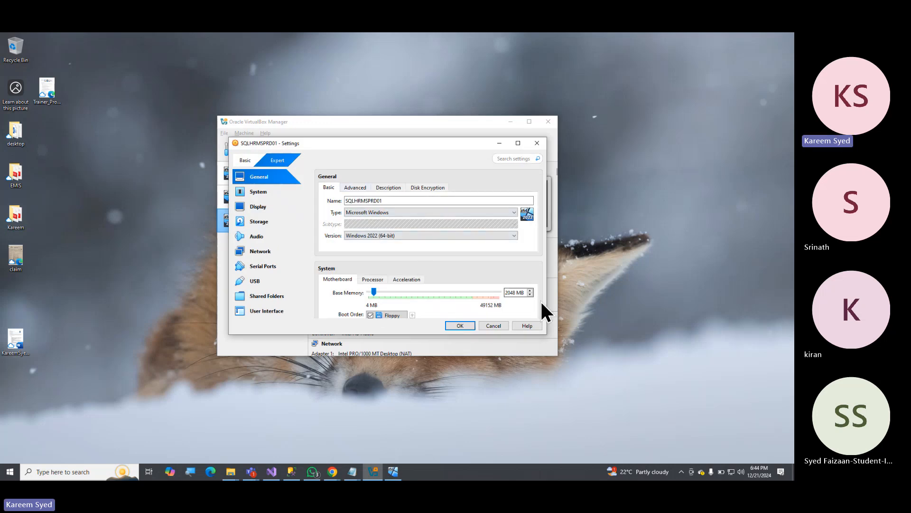
pyautogui.doubleClick(507, 293)
pyautogui.click(515, 292)
pyautogui.moveTo(515, 294); pyautogui.dragTo(506, 293)
pyautogui.click(505, 292)
pyautogui.press('Delete')
pyautogui.press('Delete')
pyautogui.press('Delete')
pyautogui.press('Delete')
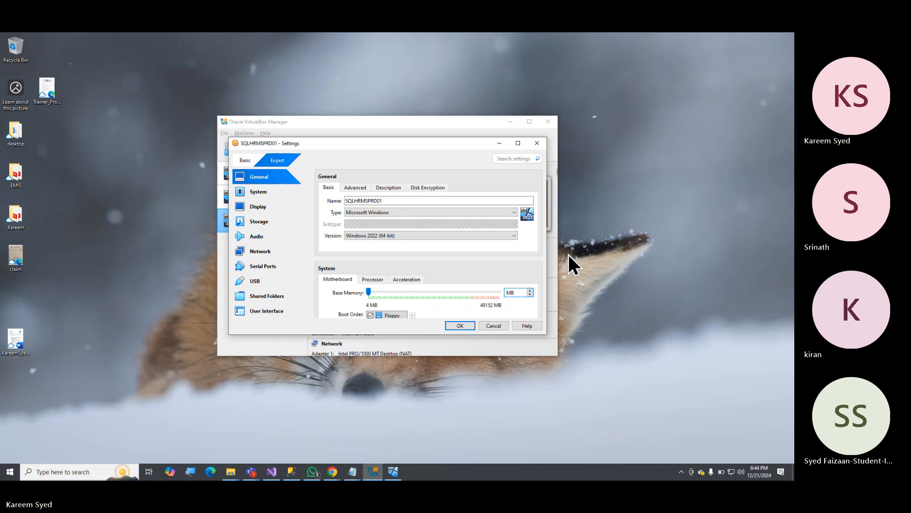
pyautogui.write('8')
pyautogui.press('BackSpace')
pyautogui.write('4096')
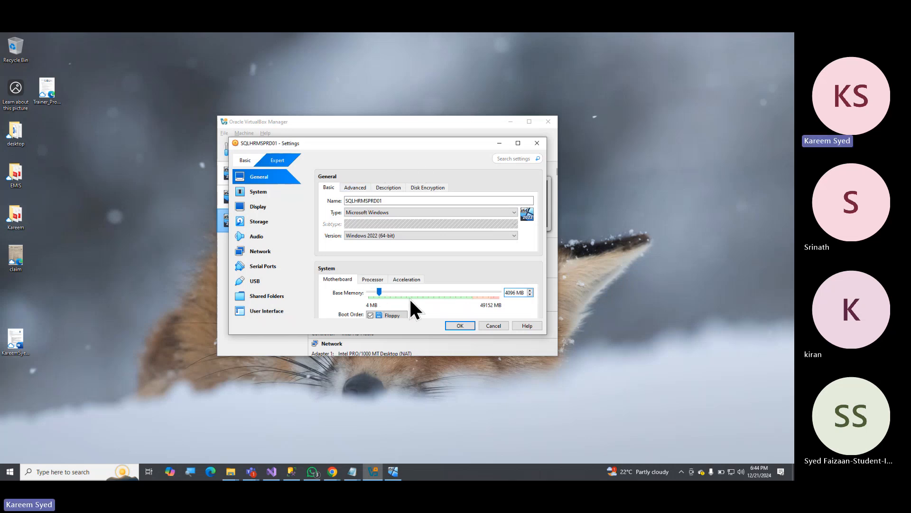
# Set both the shared clipboard and Drag'n'Drop of SQLHRMSPRD01 to Bidirectional.
pyautogui.click(354, 188)
pyautogui.click(395, 212)
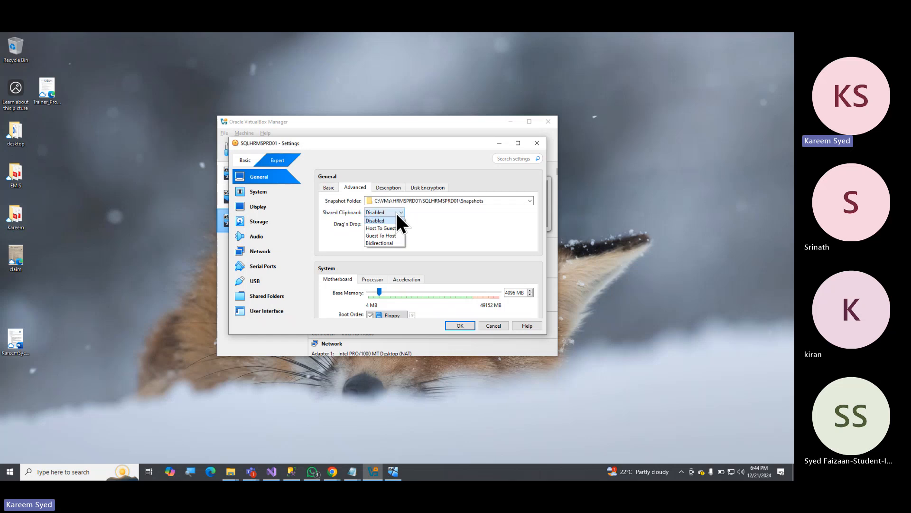
pyautogui.click(380, 242)
pyautogui.click(382, 224)
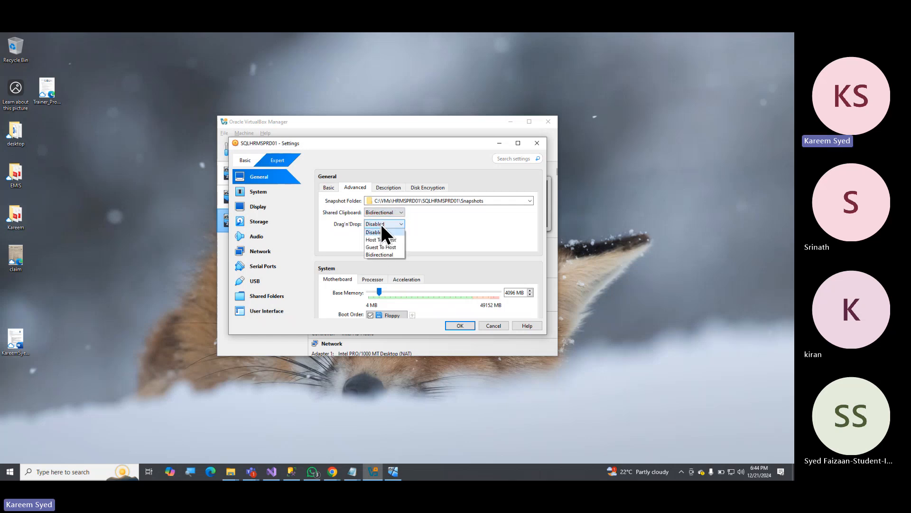
pyautogui.click(375, 253)
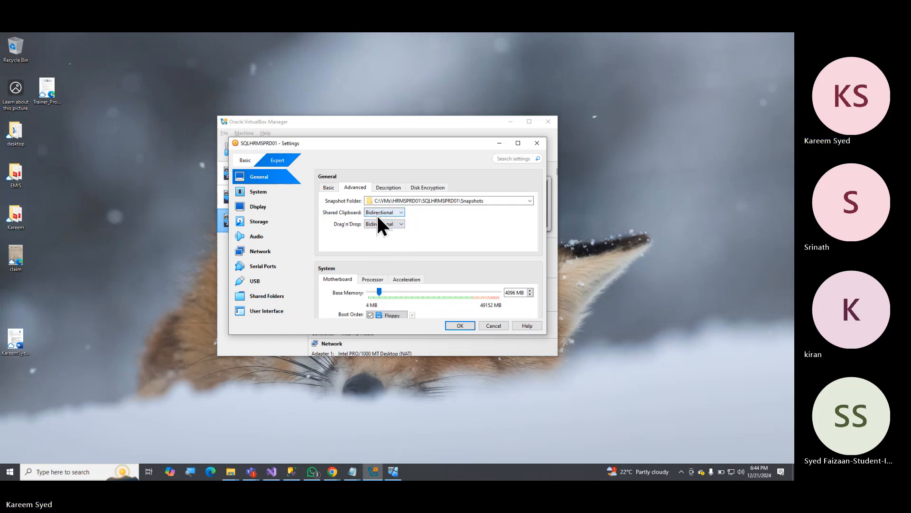
# Attach network Adapter 1 to a Bridged Adapter using Intel(R) Dual Band Wireless-AC 8265.
pyautogui.click(261, 220)
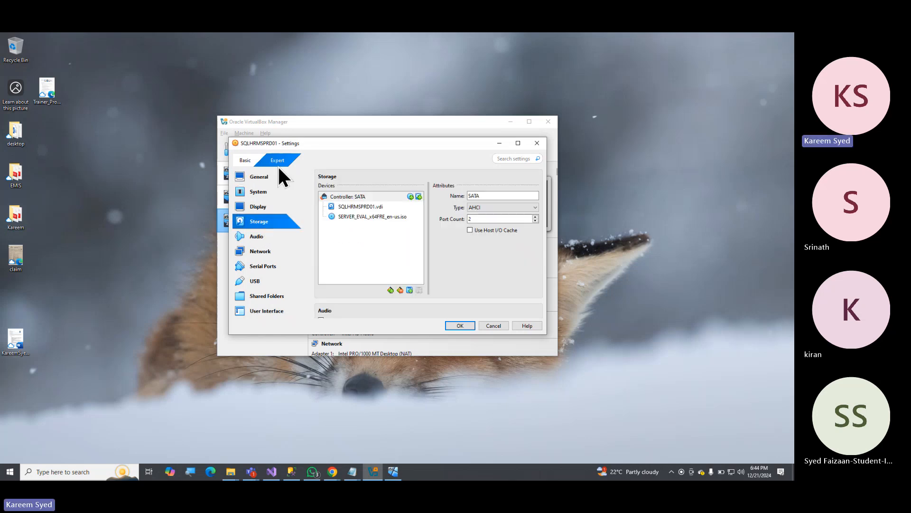
pyautogui.click(261, 250)
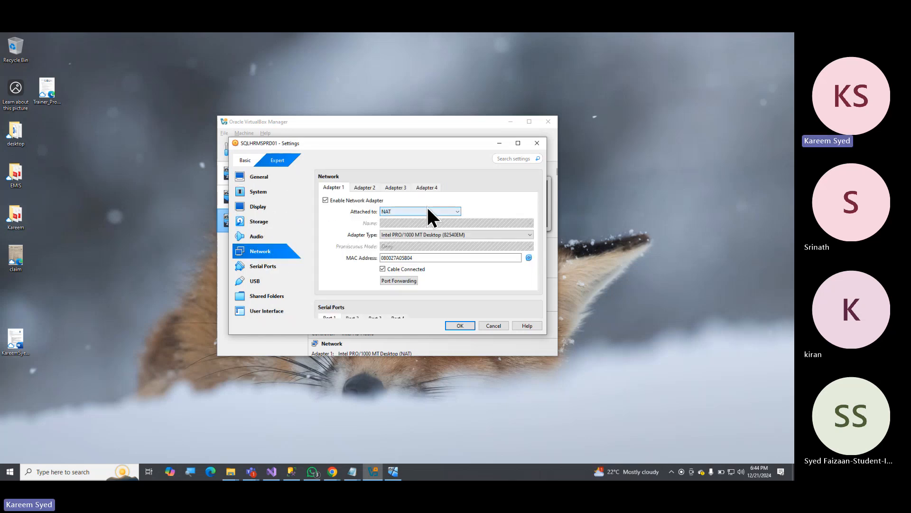
pyautogui.click(455, 212)
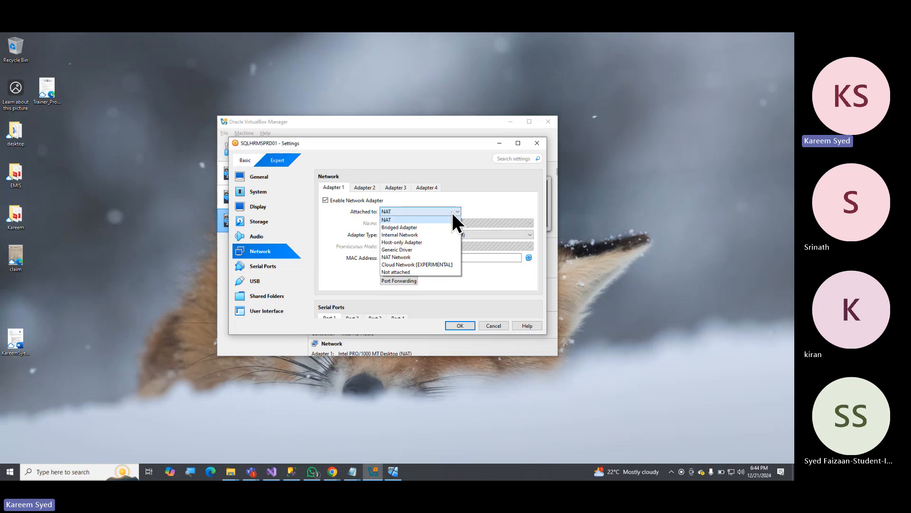
pyautogui.click(420, 226)
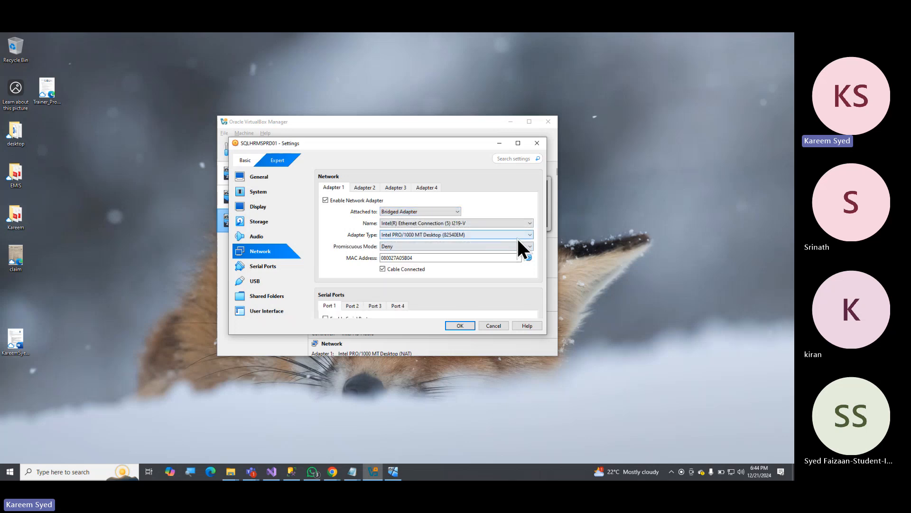
pyautogui.click(496, 222)
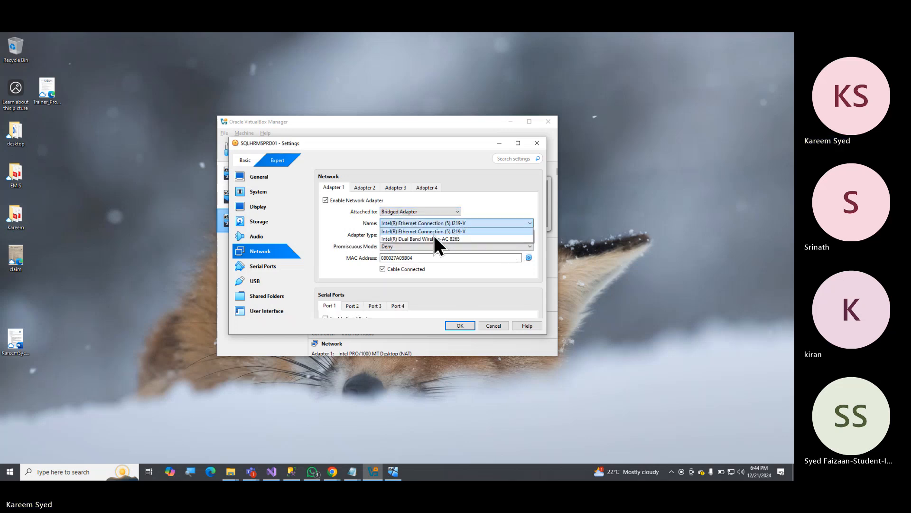
pyautogui.click(430, 239)
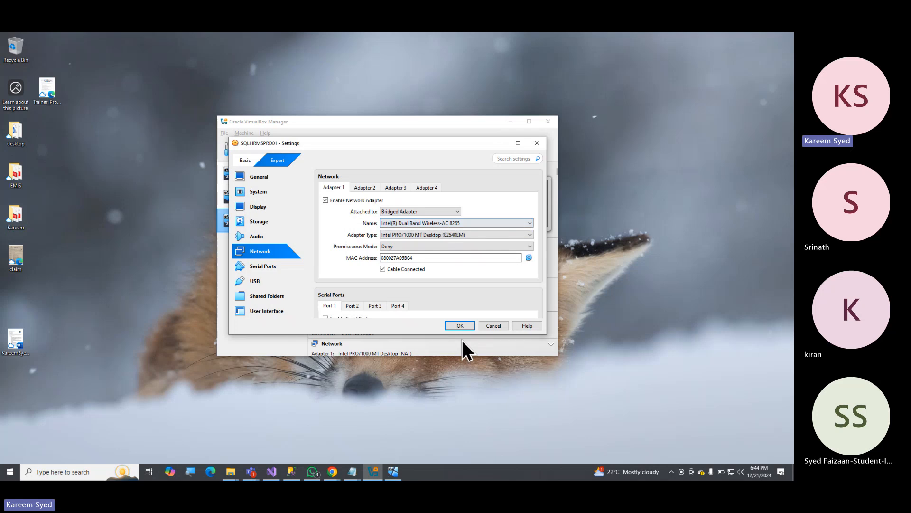
# Save the network settings of SQLHRMSPRD01, and check the boot progress of Win2025_SRV1 before minimising its window.
pyautogui.click(458, 326)
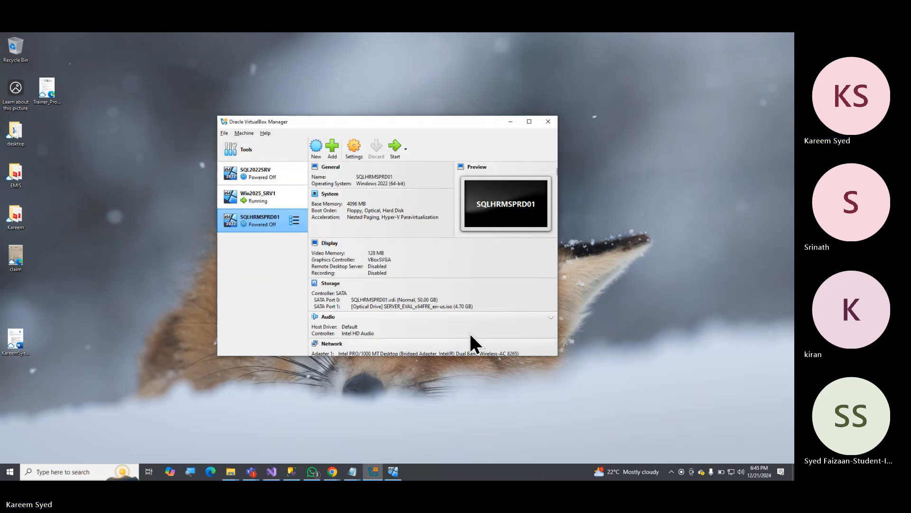
pyautogui.hotkey('alt', 'Tab')
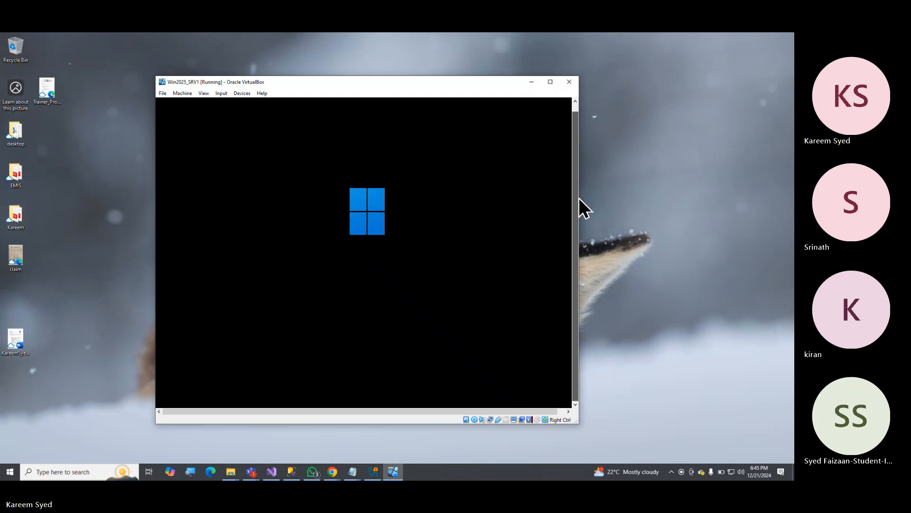
pyautogui.click(532, 82)
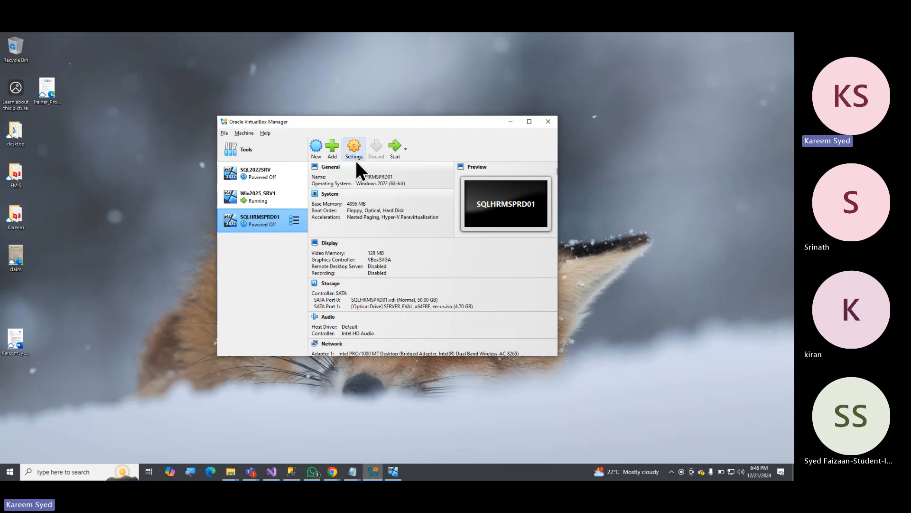
# Start the SQLHRMSPRD01 machine and dismiss the notification sidebar in its window.
pyautogui.click(394, 147)
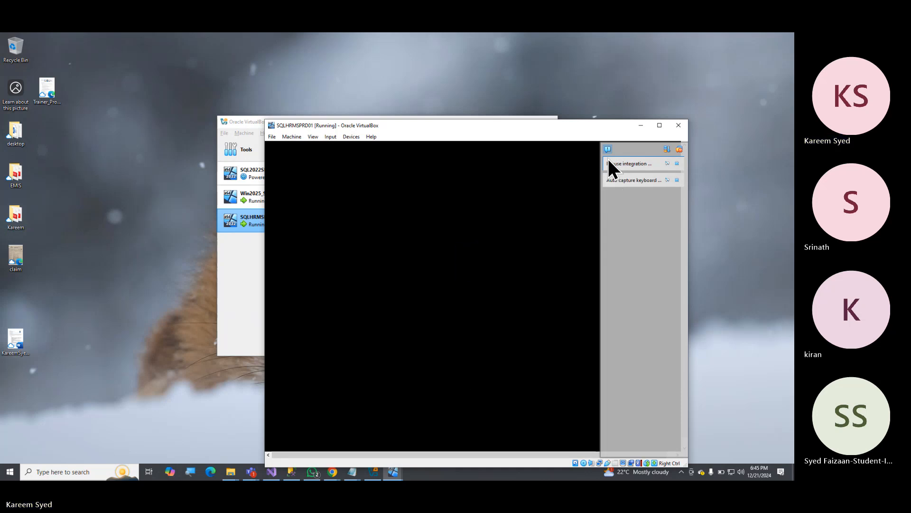
pyautogui.click(679, 149)
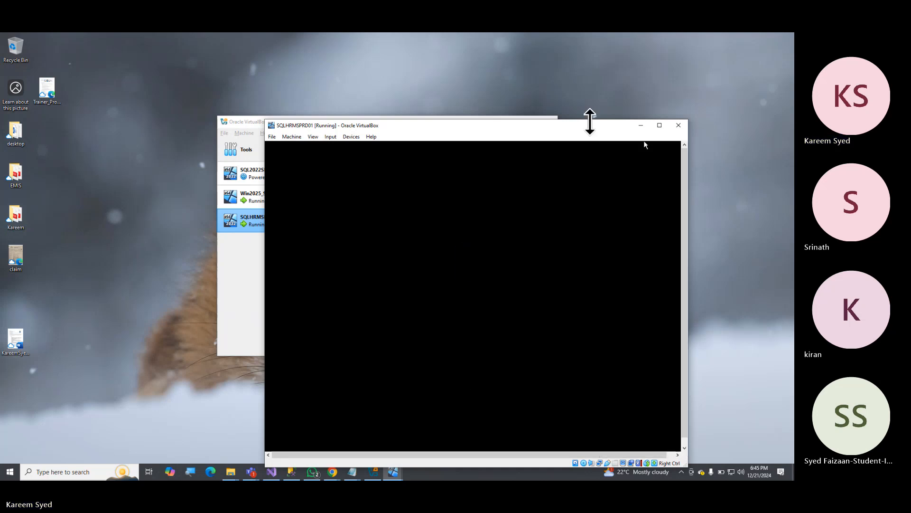
pyautogui.moveTo(572, 127); pyautogui.dragTo(528, 81)
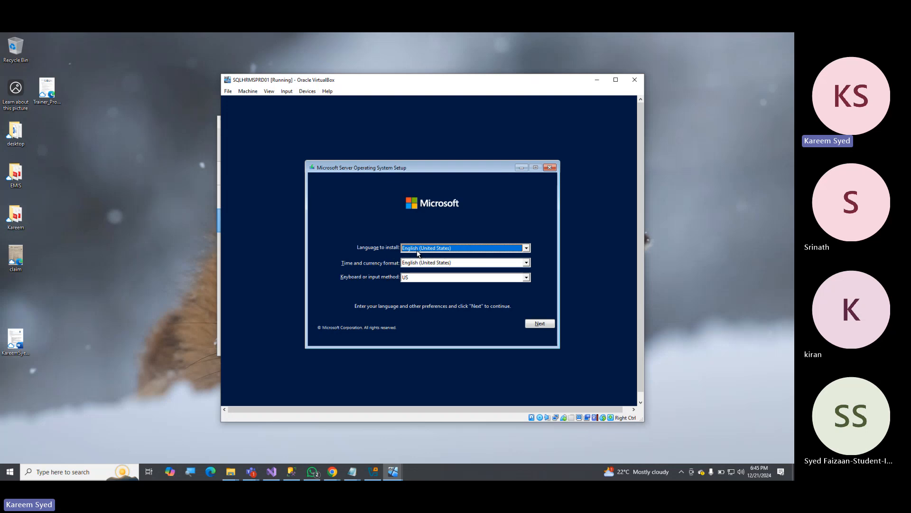
# Accept English (United States) with the US keyboard in the server setup and start the installation.
pyautogui.click(539, 325)
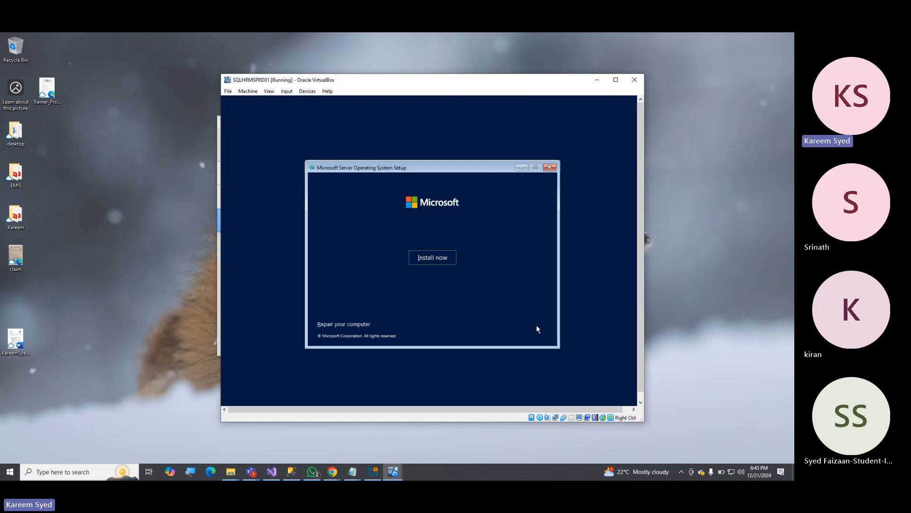
pyautogui.click(421, 262)
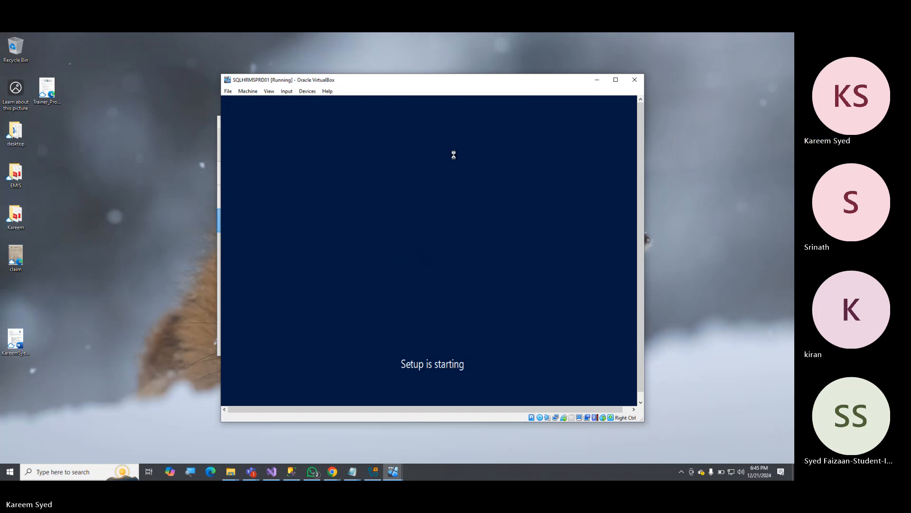
pyautogui.moveTo(466, 77); pyautogui.dragTo(446, 73)
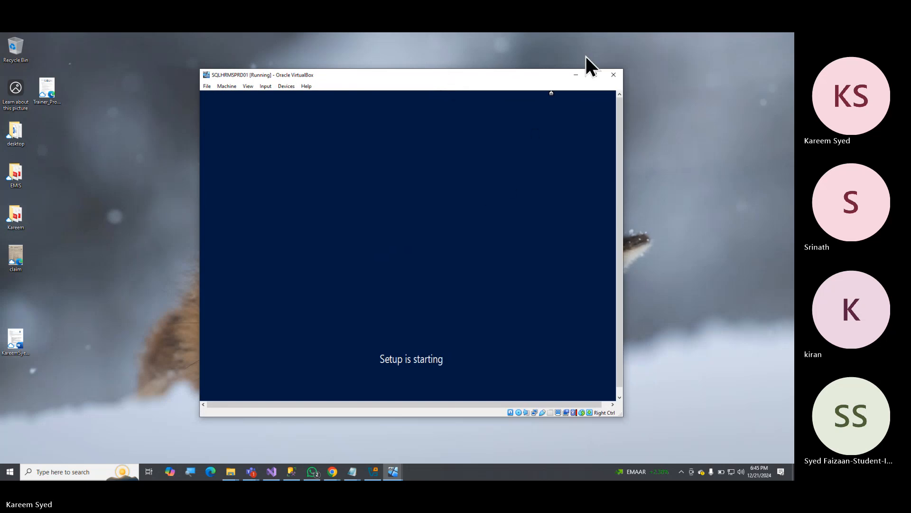
pyautogui.moveTo(512, 76); pyautogui.dragTo(475, 73)
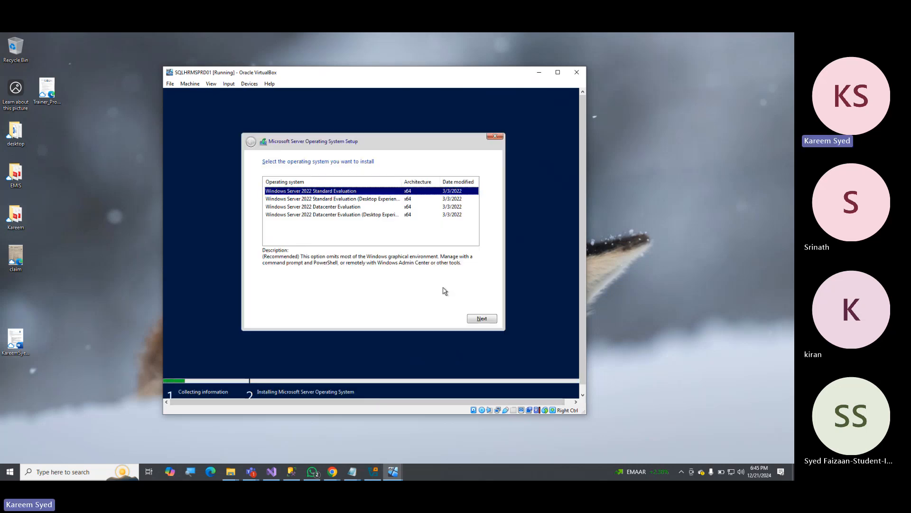
# Check the boot progress of Win2025_SRV1, minimise its window and return to the SQLHRMSPRD01 setup.
pyautogui.click(540, 74)
pyautogui.hotkey('alt', 'Tab')
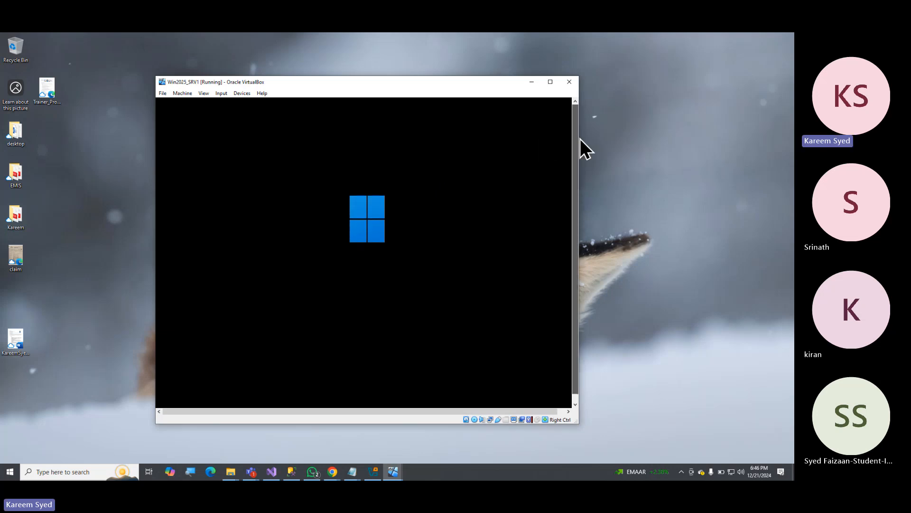
pyautogui.click(532, 82)
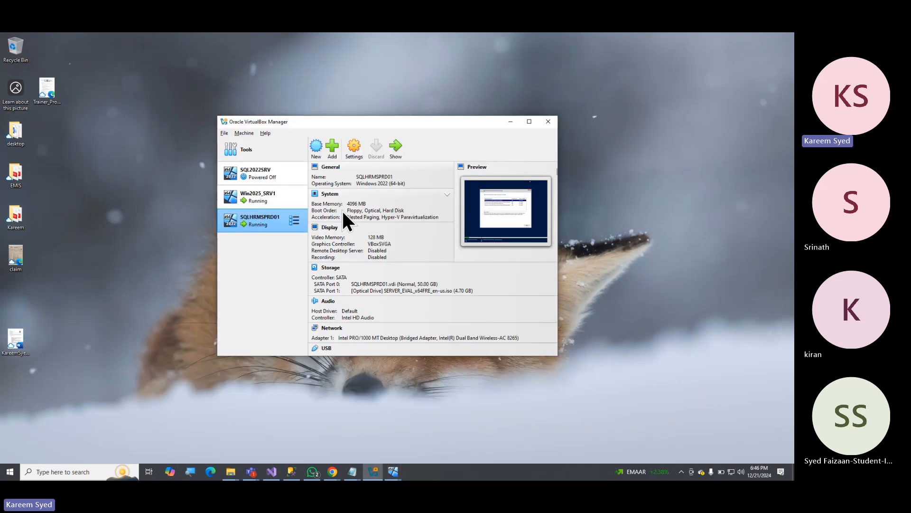
pyautogui.hotkey('alt', 'Tab')
pyautogui.hotkey('alt', 'Tab')
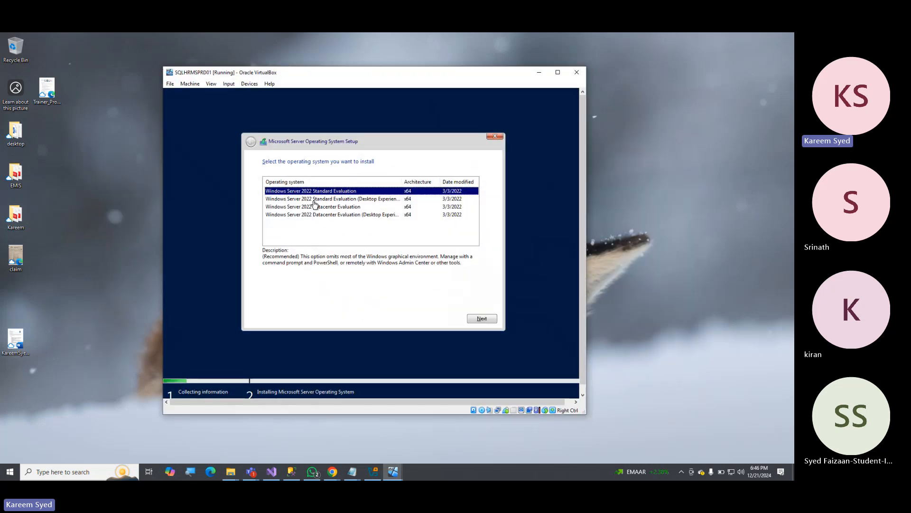
# Choose Windows Server 2022 Standard Evaluation (Desktop Experience) as the operating system and accept the Microsoft Software License Terms.
pyautogui.click(301, 202)
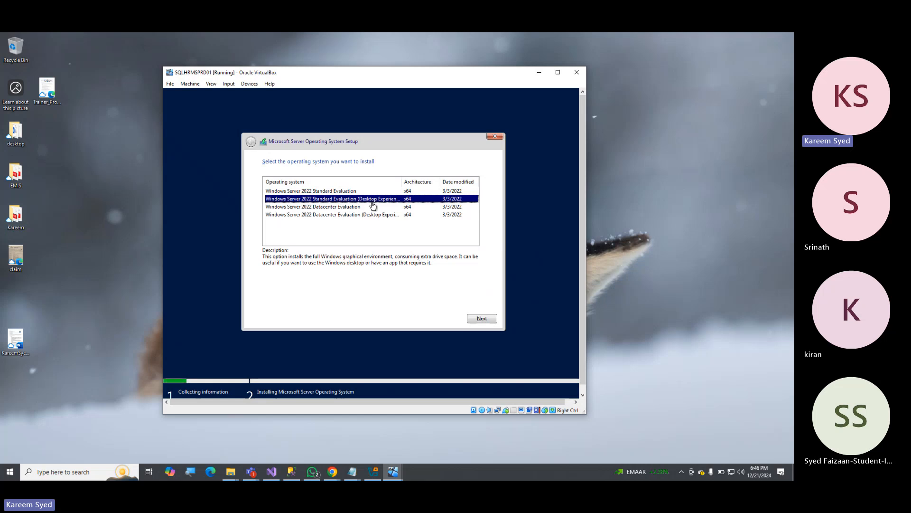
pyautogui.click(481, 319)
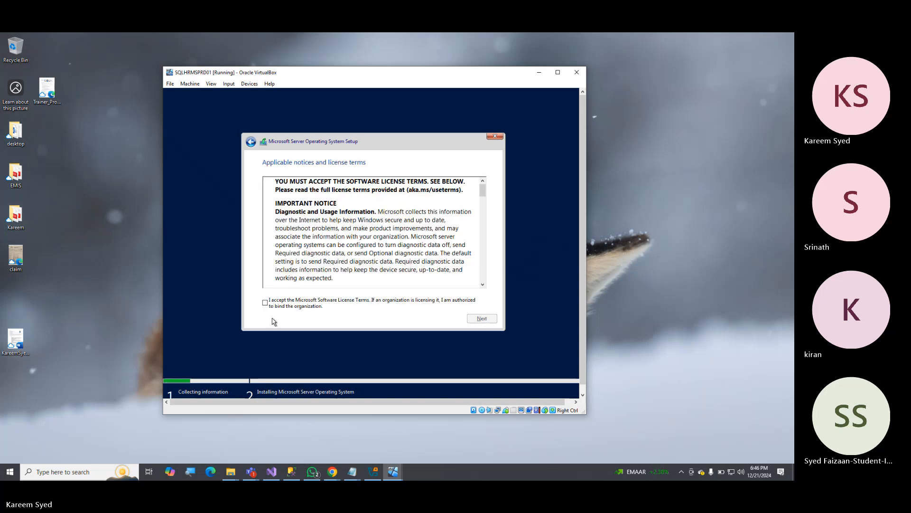
pyautogui.click(264, 302)
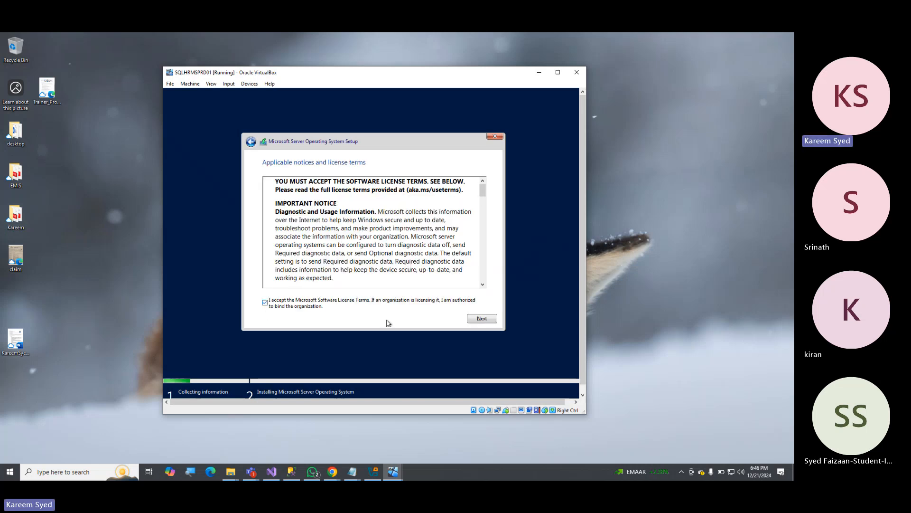
pyautogui.click(482, 318)
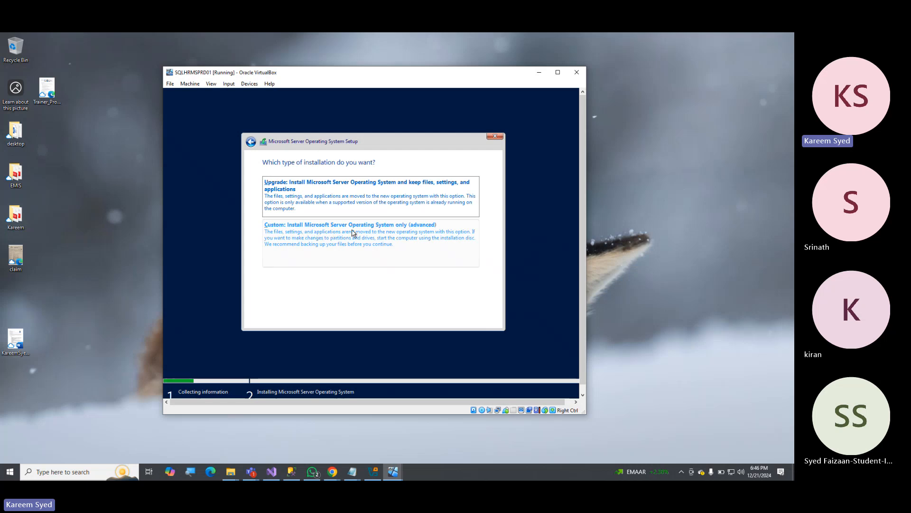
# Choose the Custom installation type and install the operating system on the unallocated space of Drive 0.
pyautogui.click(373, 233)
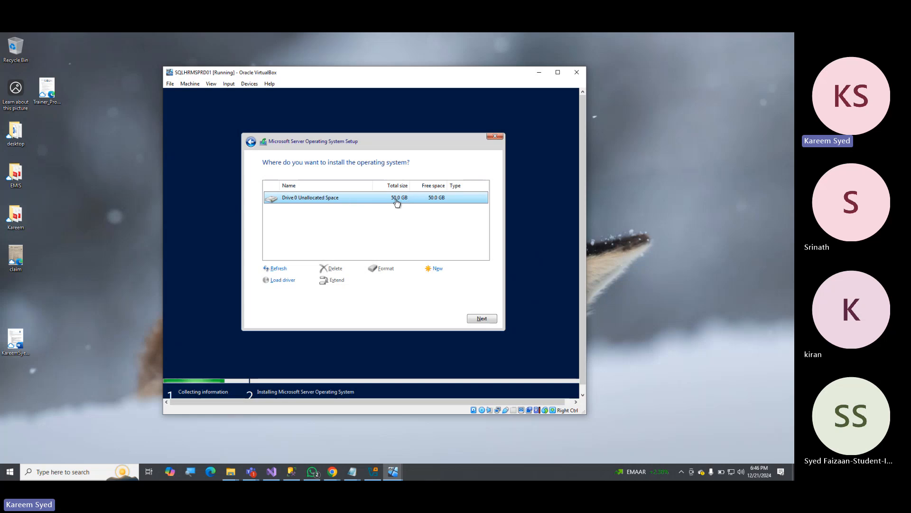
pyautogui.click(482, 319)
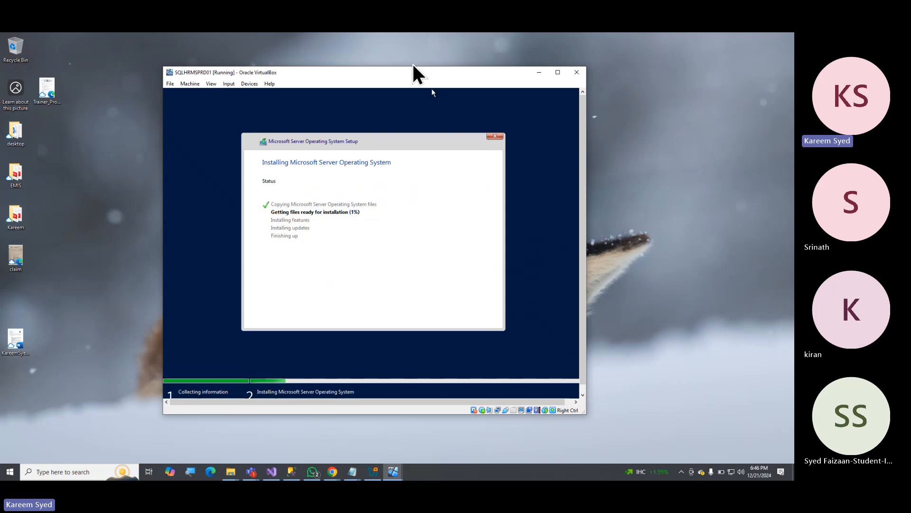
pyautogui.moveTo(393, 76)
pyautogui.mouseDown()
pyautogui.moveTo(407, 77)
pyautogui.moveTo(390, 77)
pyautogui.mouseUp()
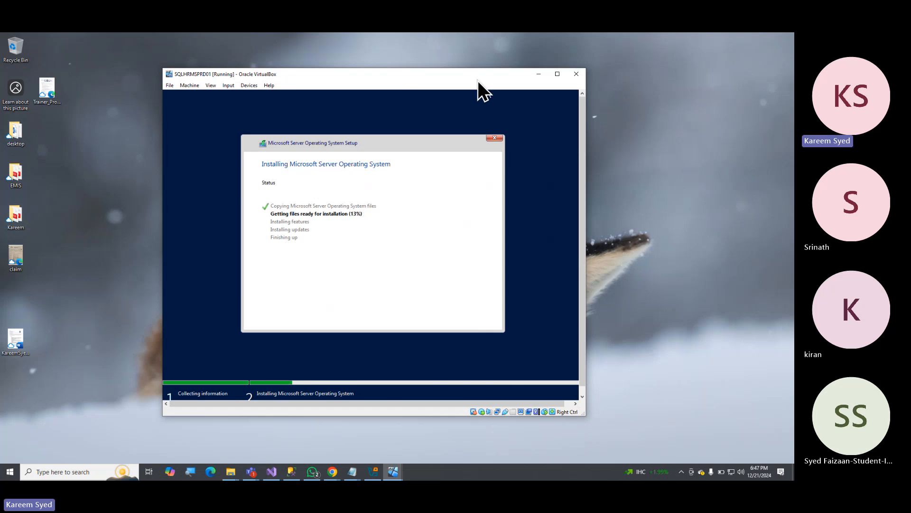
pyautogui.moveTo(472, 71); pyautogui.dragTo(459, 64)
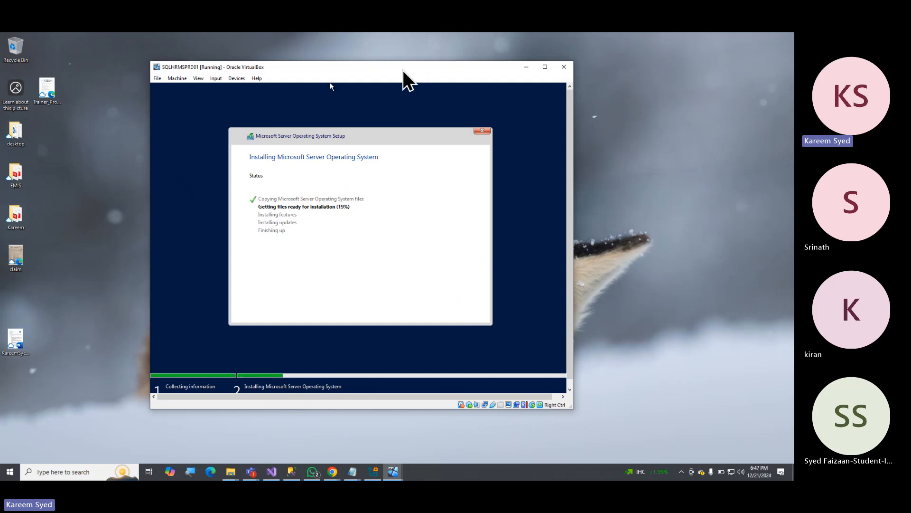
pyautogui.moveTo(368, 73)
pyautogui.mouseDown()
pyautogui.moveTo(545, 85)
pyautogui.moveTo(370, 77)
pyautogui.mouseUp()
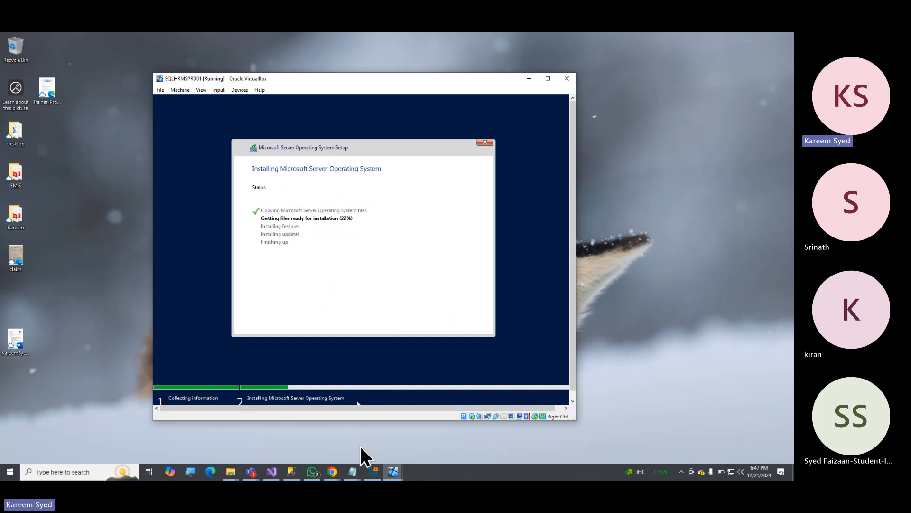
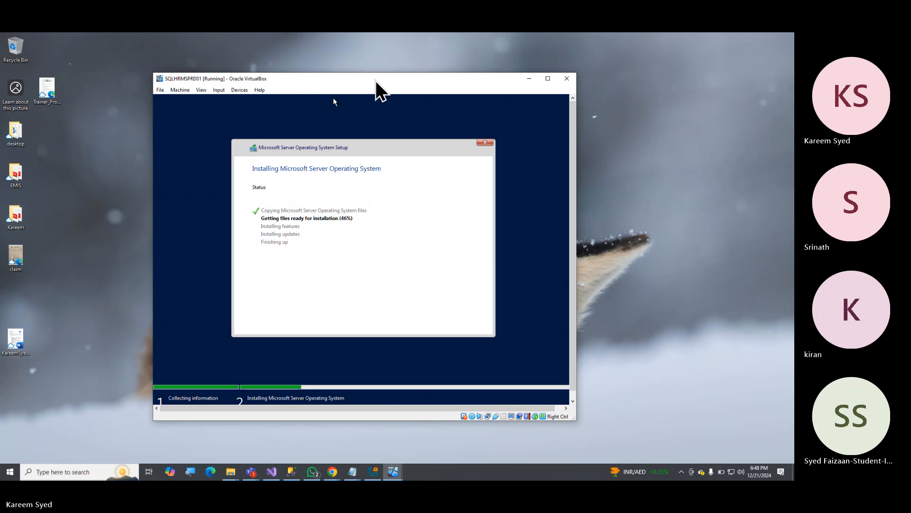
# Minimise the VirtualBox Manager and the SQLHRMSPRD01 window, and bring up the Win2025_SRV1 virtual machine.
pyautogui.moveTo(377, 80); pyautogui.dragTo(315, 58)
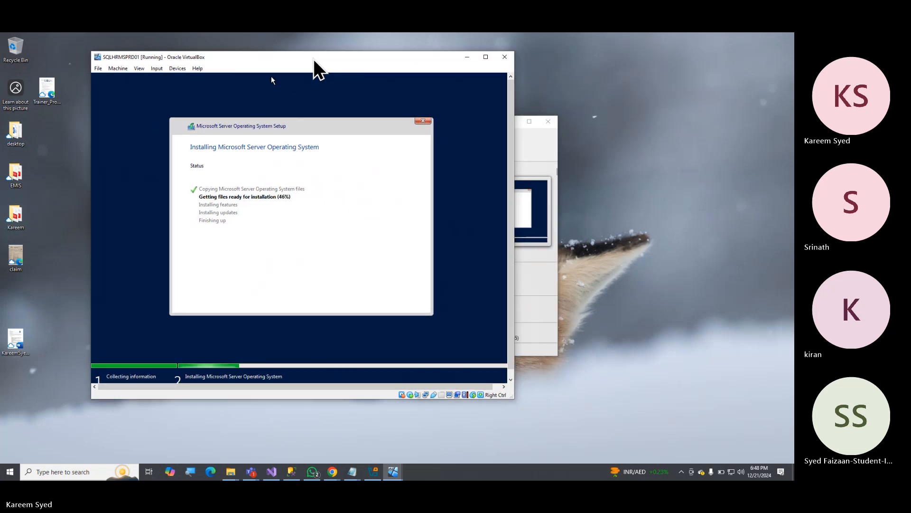
pyautogui.click(531, 138)
pyautogui.click(511, 122)
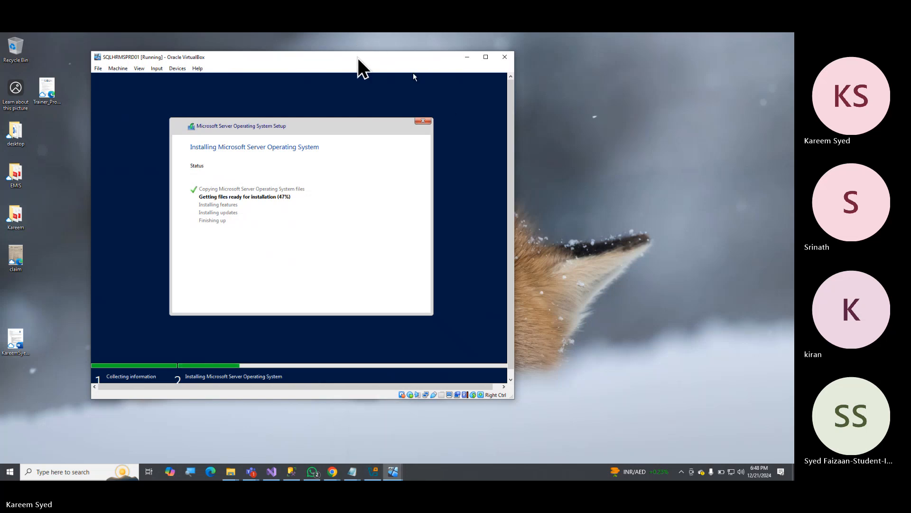
pyautogui.click(467, 56)
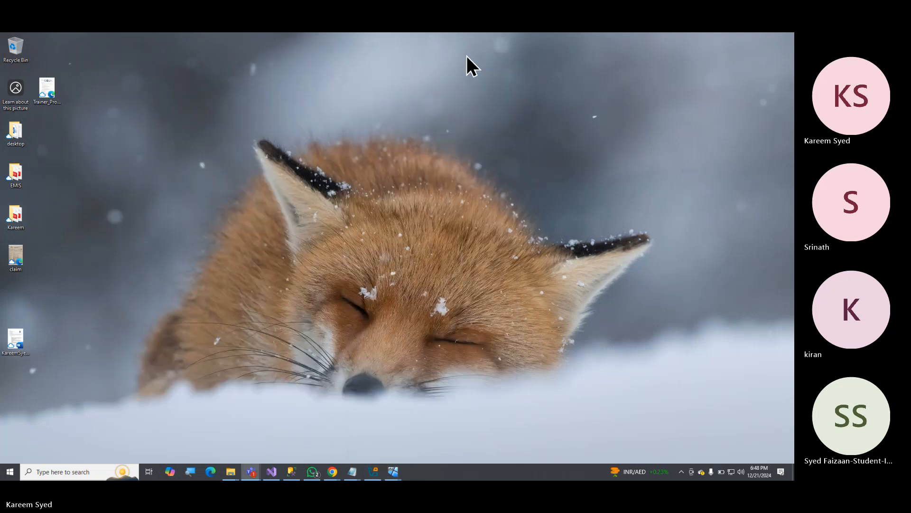
pyautogui.hotkey('alt', 'Tab')
pyautogui.hotkey('alt', 'Tab')
pyautogui.hotkey('alt', 'Tab')
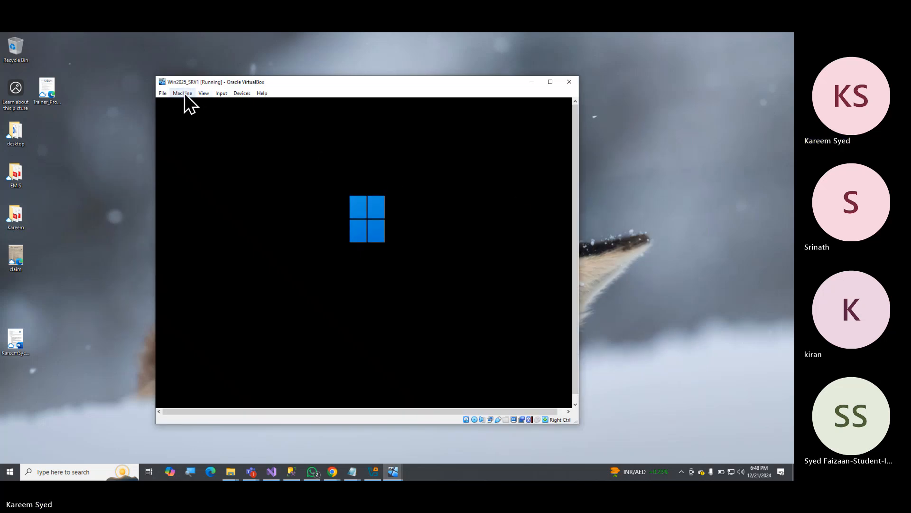
# Send Ctrl-Alt-Del to the Win2025_SRV1 virtual machine.
pyautogui.click(241, 92)
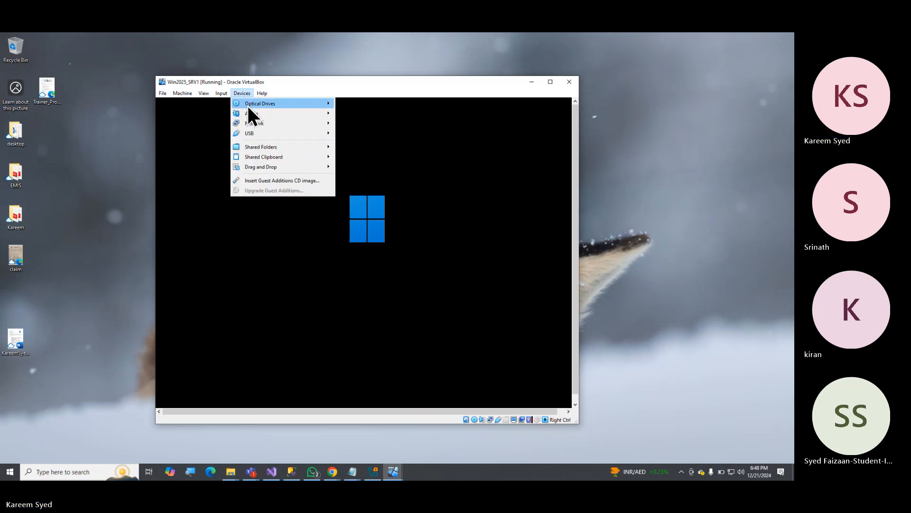
pyautogui.moveTo(314, 124)
pyautogui.moveTo(219, 94)
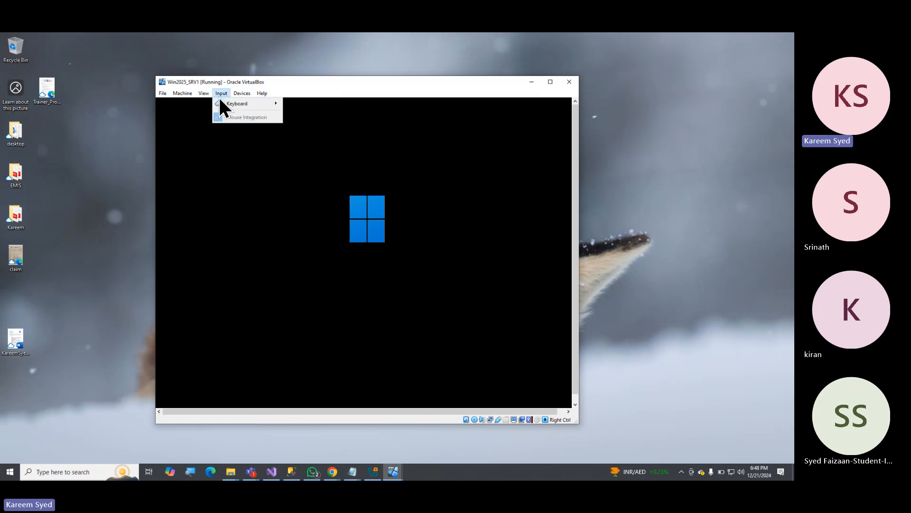
pyautogui.moveTo(241, 104)
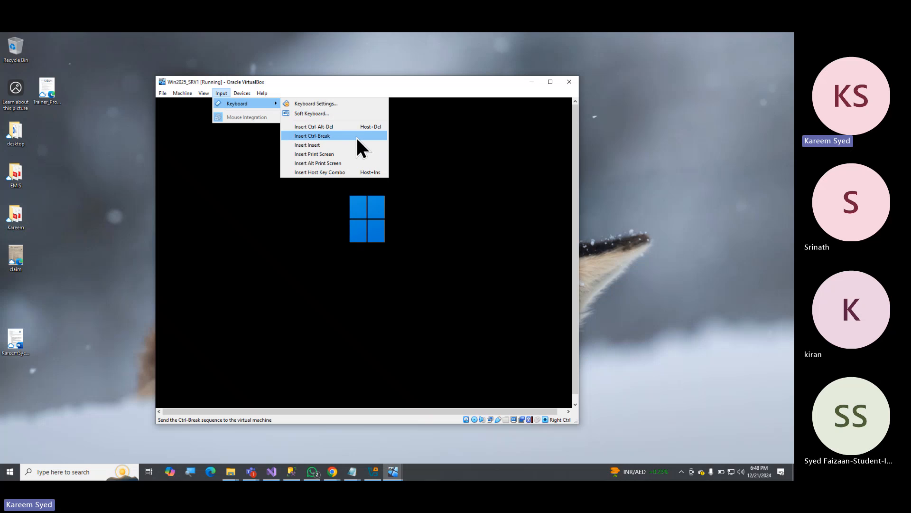
pyautogui.click(339, 124)
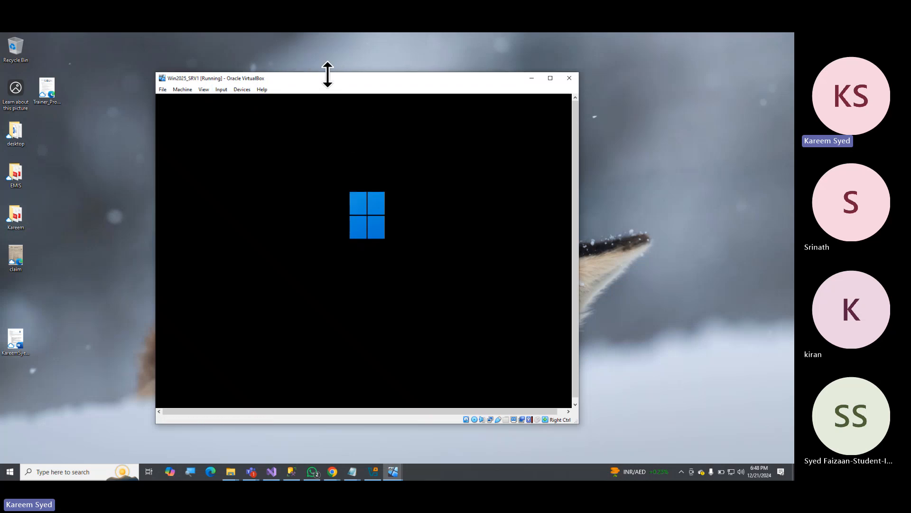
# Close the Win2025_SRV1 virtual machine with the option to save the machine state.
pyautogui.moveTo(323, 80); pyautogui.dragTo(351, 71)
pyautogui.click(214, 85)
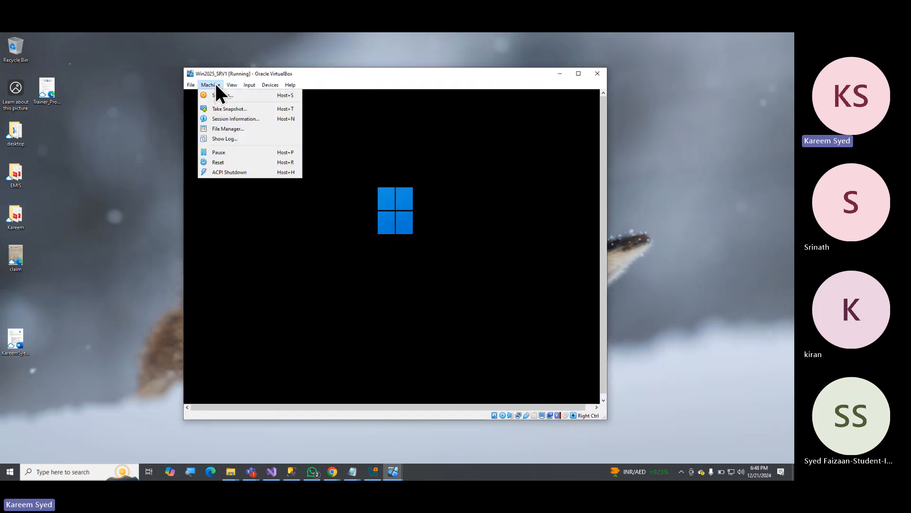
pyautogui.moveTo(269, 86)
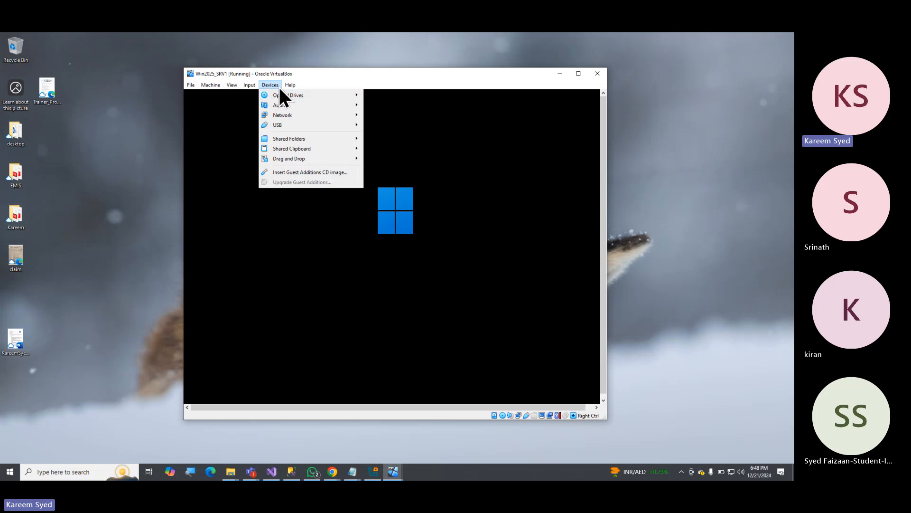
pyautogui.moveTo(190, 86)
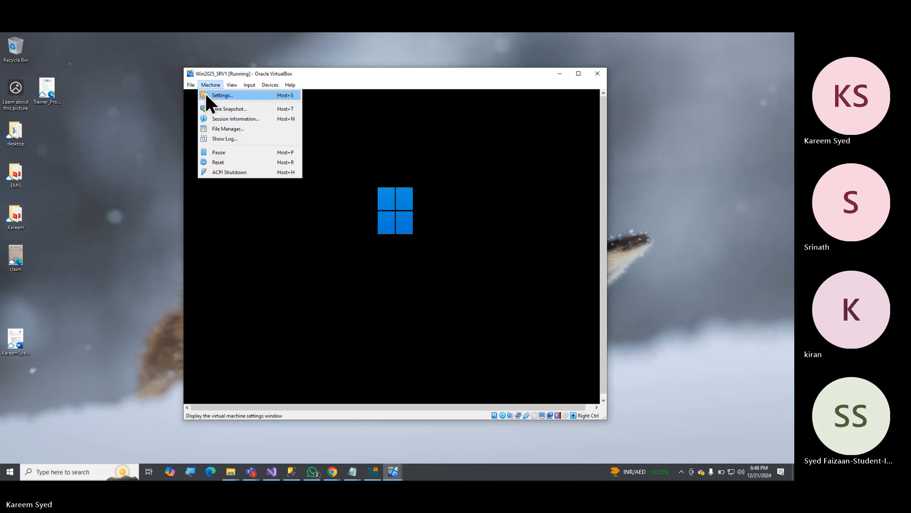
pyautogui.click(602, 75)
pyautogui.click(598, 74)
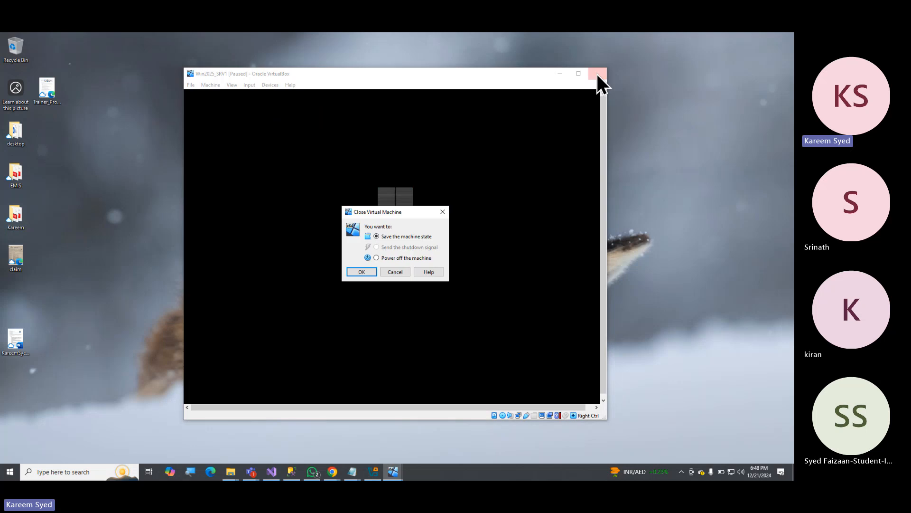
pyautogui.click(362, 271)
# Return to the SQLHRMSPRD01 virtual machine and check the progress of the operating system installation.
pyautogui.hotkey('alt', 'Tab')
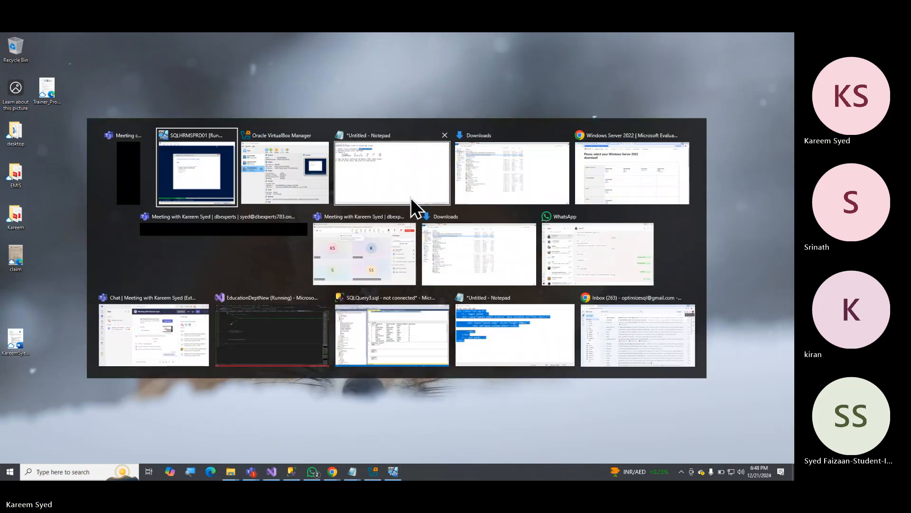
pyautogui.hotkey('alt', 'Tab')
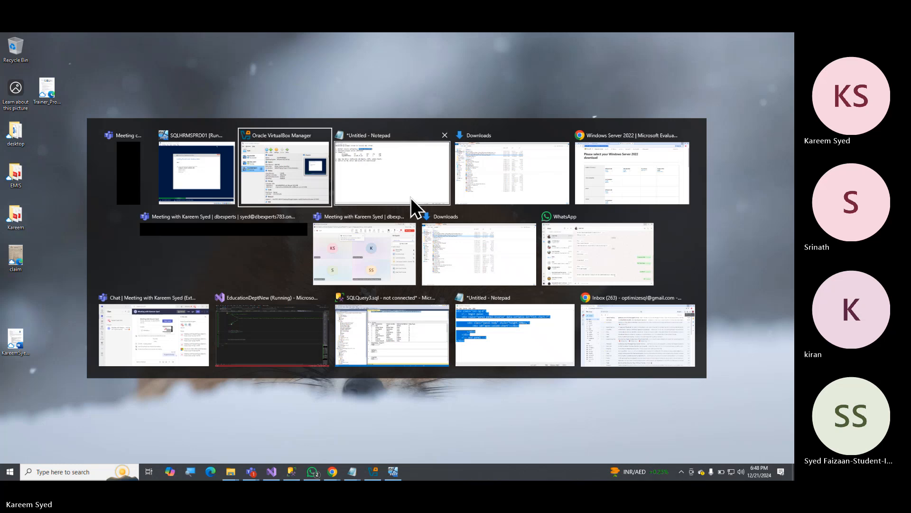
pyautogui.click(214, 171)
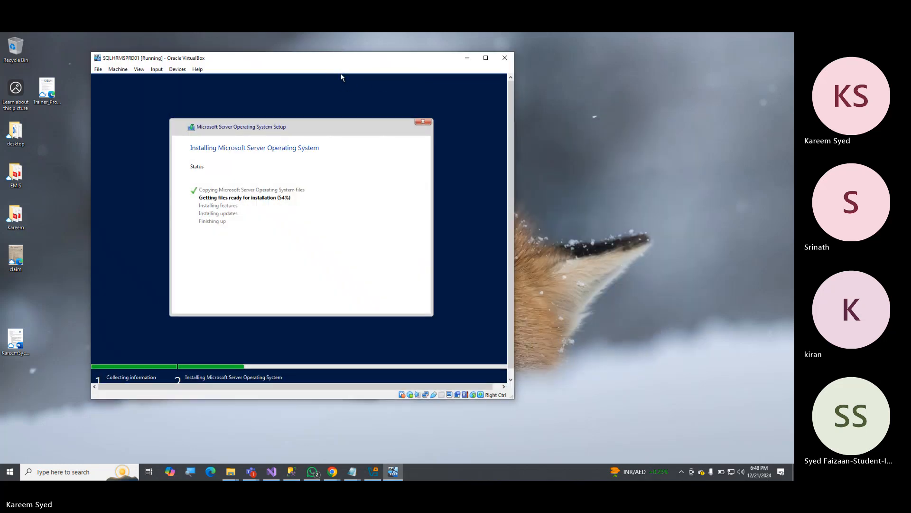
pyautogui.moveTo(340, 72); pyautogui.dragTo(407, 74)
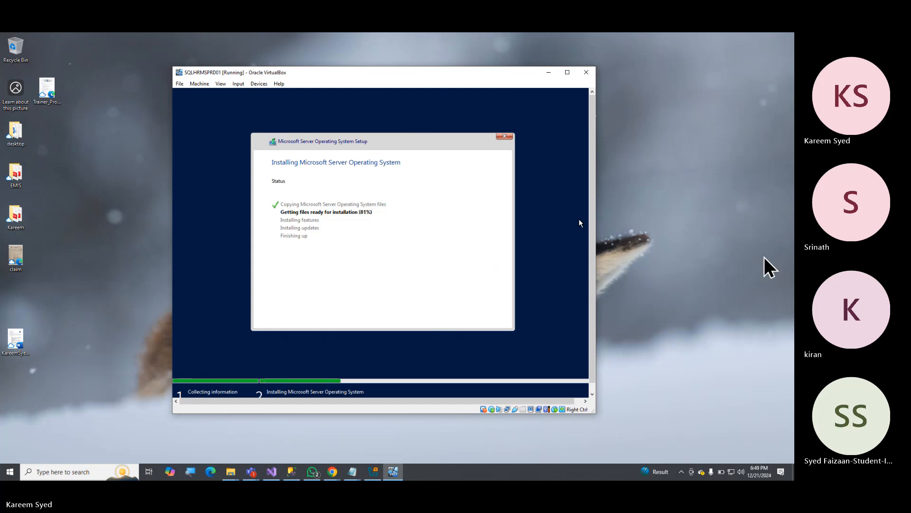
# Switch to the Teams meeting, read the meeting chat and minimise the meeting window.
pyautogui.click(765, 258)
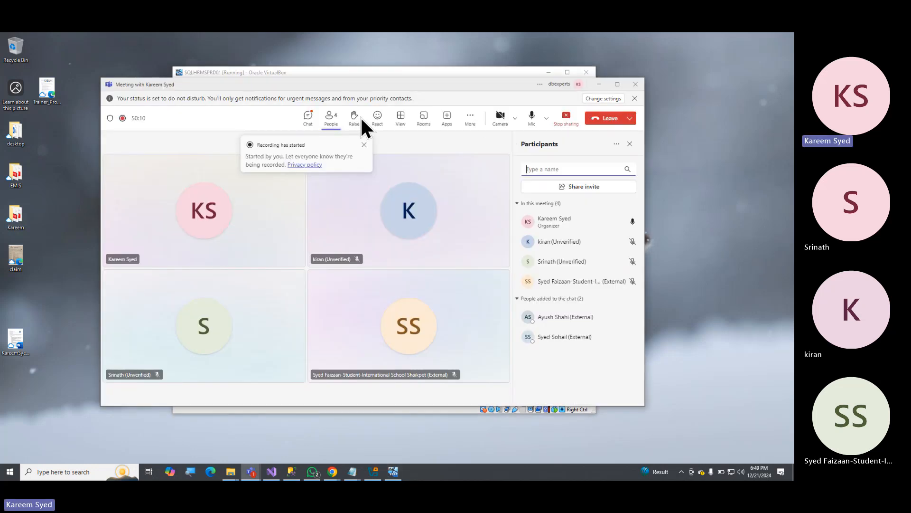
pyautogui.click(307, 117)
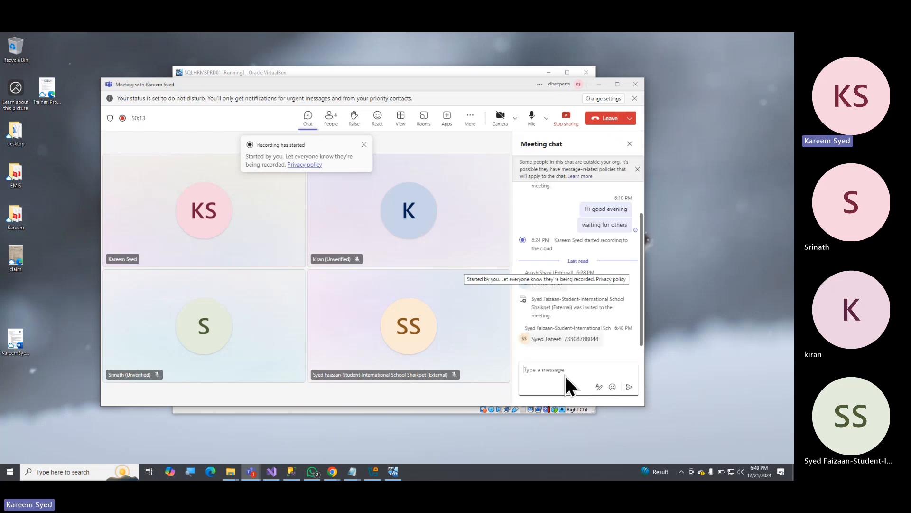
pyautogui.click(552, 375)
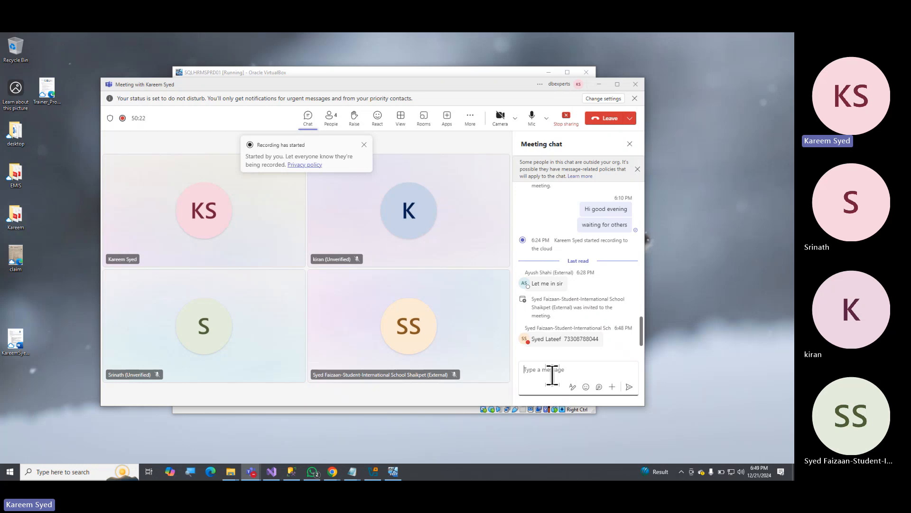
pyautogui.click(599, 84)
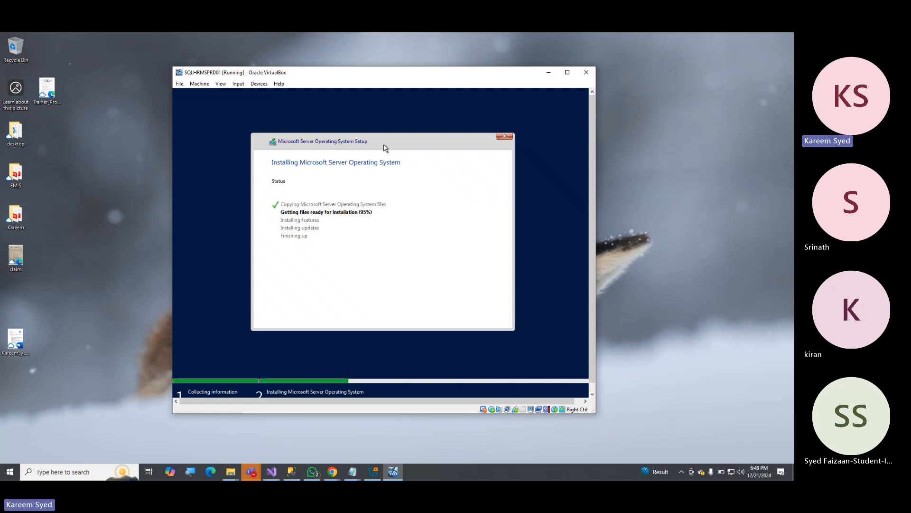
# Restart SQLHRMSPRD01 immediately to continue the server setup and follow its boot in the virtual machine window.
pyautogui.moveTo(345, 77); pyautogui.dragTo(347, 72)
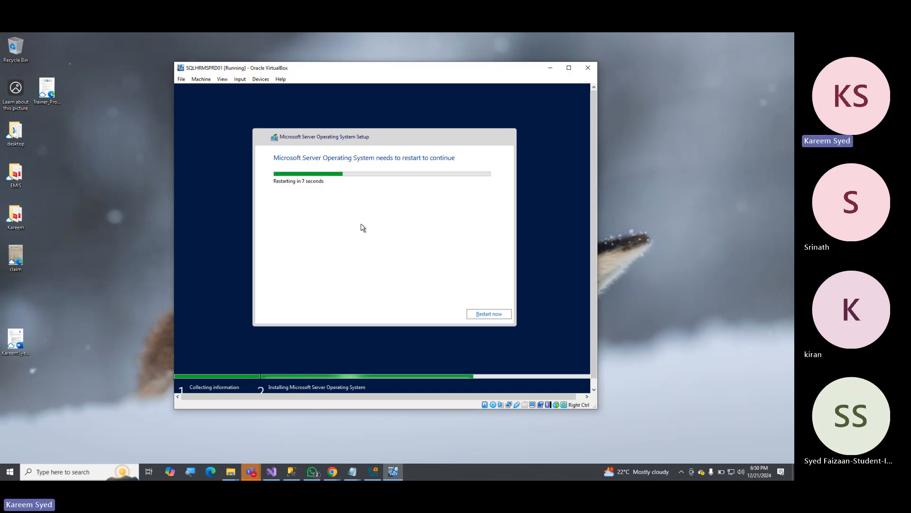
pyautogui.click(498, 316)
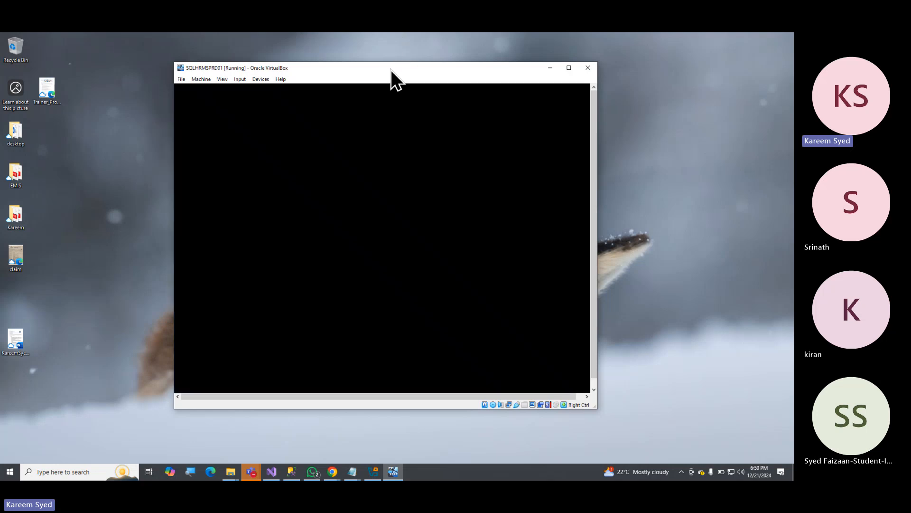
pyautogui.click(392, 69)
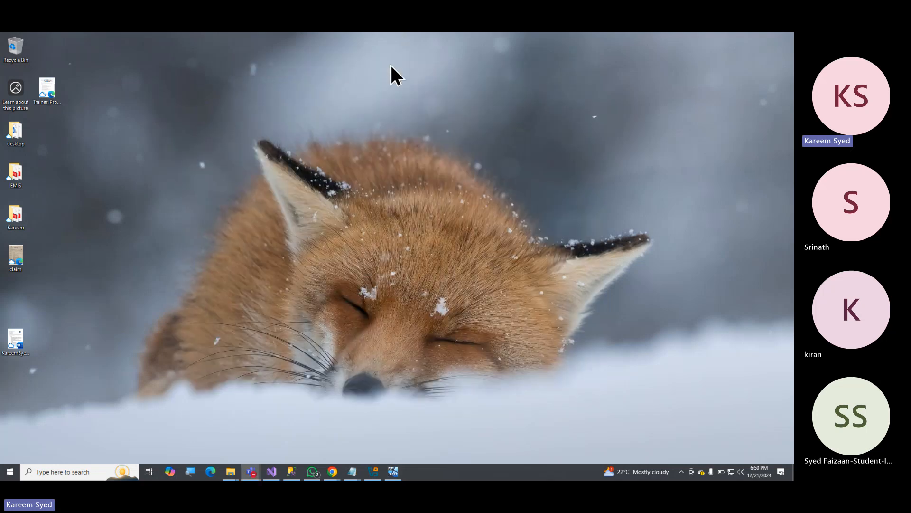
pyautogui.click(373, 472)
pyautogui.click(514, 121)
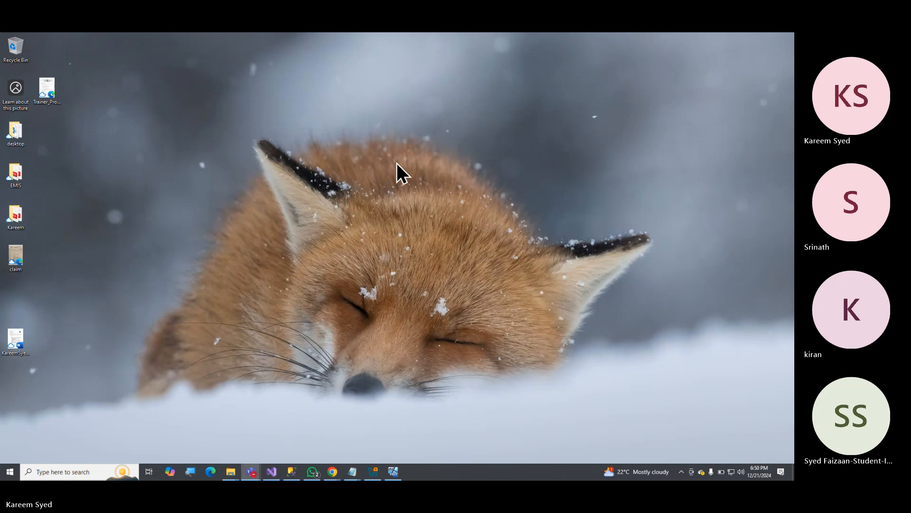
pyautogui.hotkey('alt', 'Tab')
pyautogui.hotkey('alt', 'Tab')
pyautogui.moveTo(376, 67); pyautogui.dragTo(370, 99)
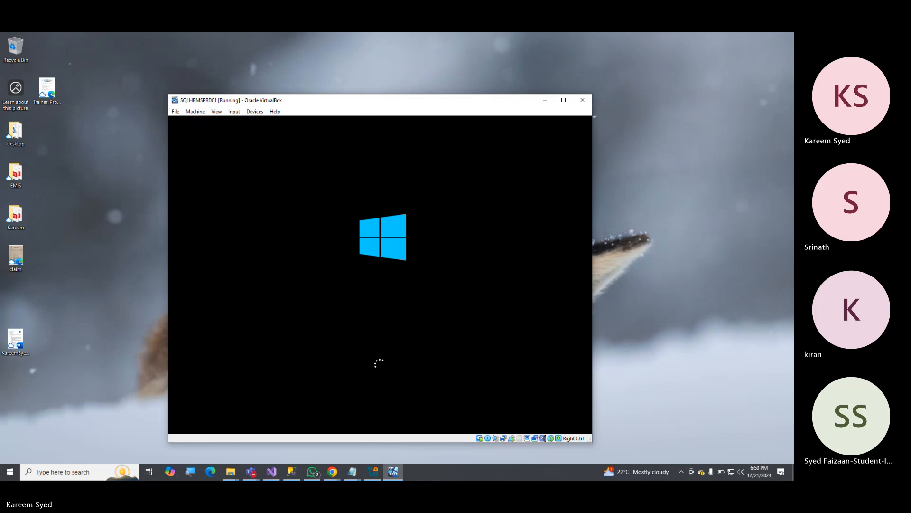
pyautogui.moveTo(400, 101); pyautogui.dragTo(394, 87)
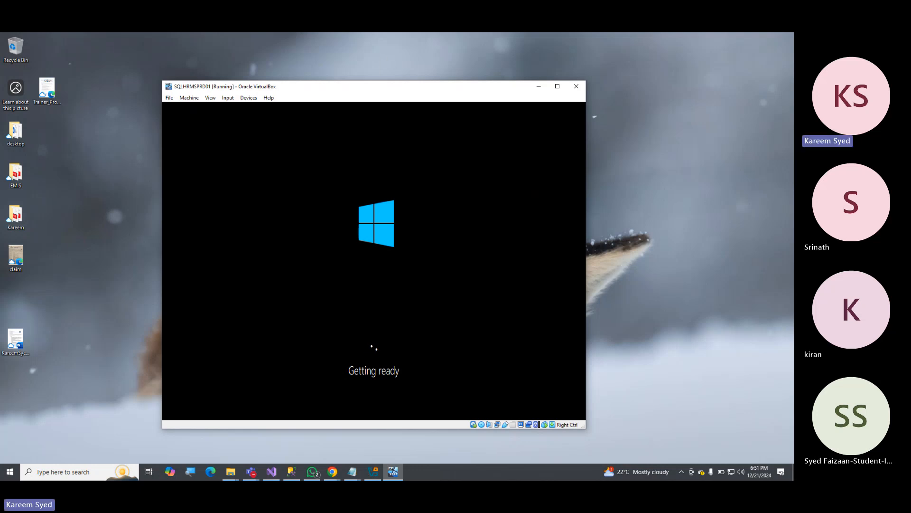
# Switch to the Notepad installation notes and review steps 1 to 3, including the VM specification.
pyautogui.click(352, 471)
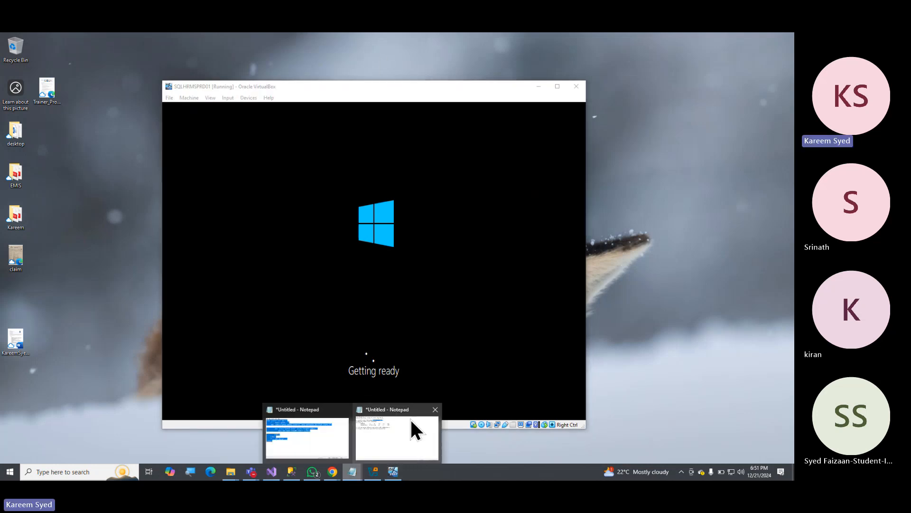
pyautogui.click(410, 418)
pyautogui.click(335, 203)
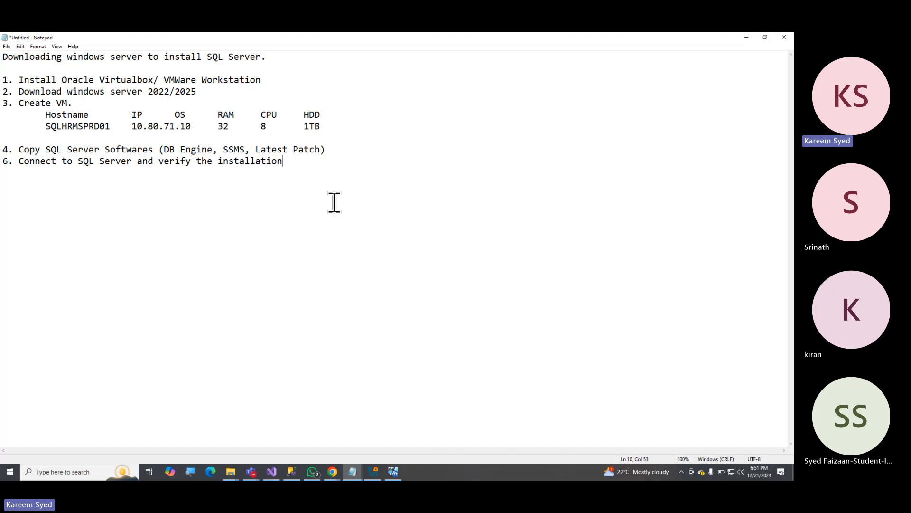
pyautogui.moveTo(3, 79); pyautogui.dragTo(314, 126)
pyautogui.click(176, 102)
# Add the heading "Project....backend SQL Server" below the installation steps and underline it with a row of equals signs.
pyautogui.press('Down')
pyautogui.press('Down')
pyautogui.press('Down')
pyautogui.press('Down')
pyautogui.press('Down')
pyautogui.press('Home')
pyautogui.press('Return')
pyautogui.press('Return')
pyautogui.write('pre')
pyautogui.press('BackSpace')
pyautogui.press('BackSpace')
pyautogui.press('BackSpace')
pyautogui.write('Project....backend SQL')
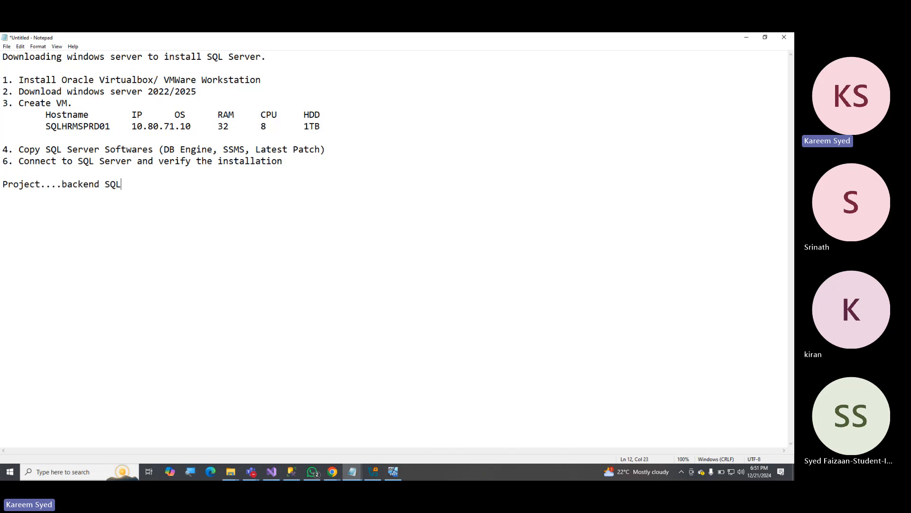
pyautogui.write(' Server ====================')
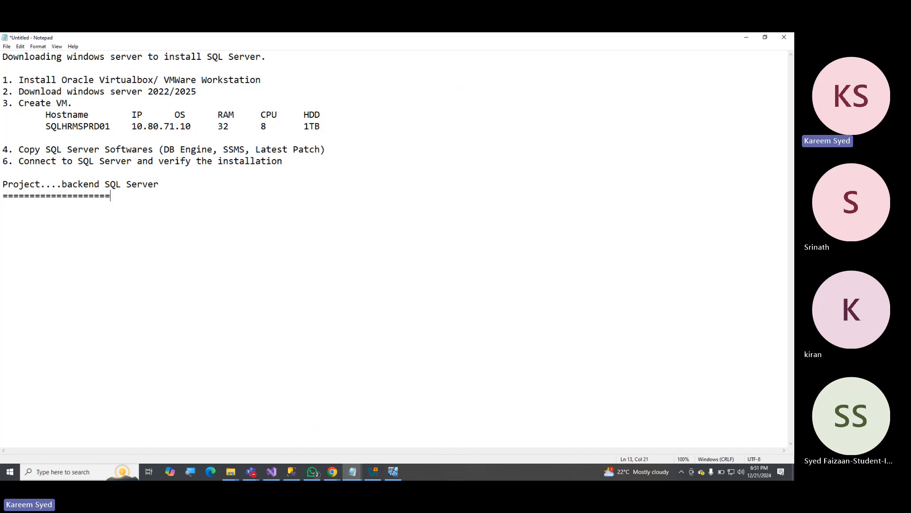
pyautogui.write('==========  1. Project')
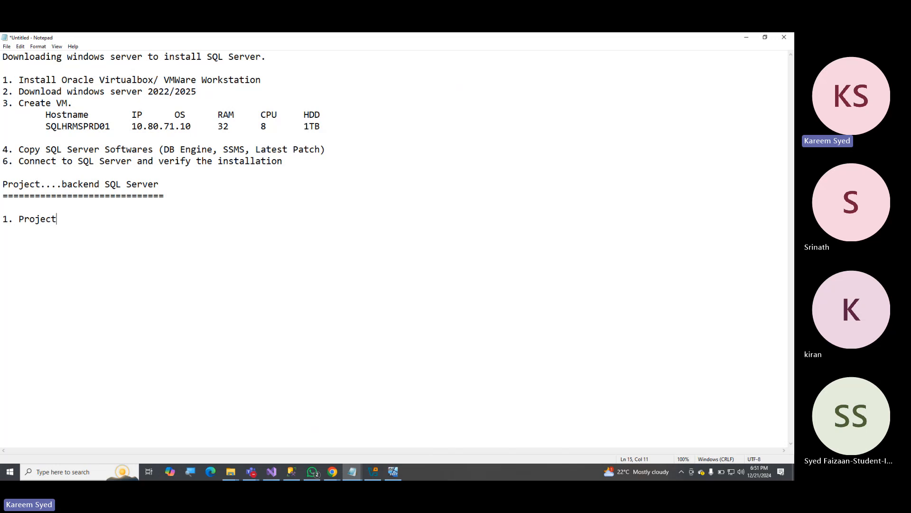
pyautogui.write(' Manager....request to ')
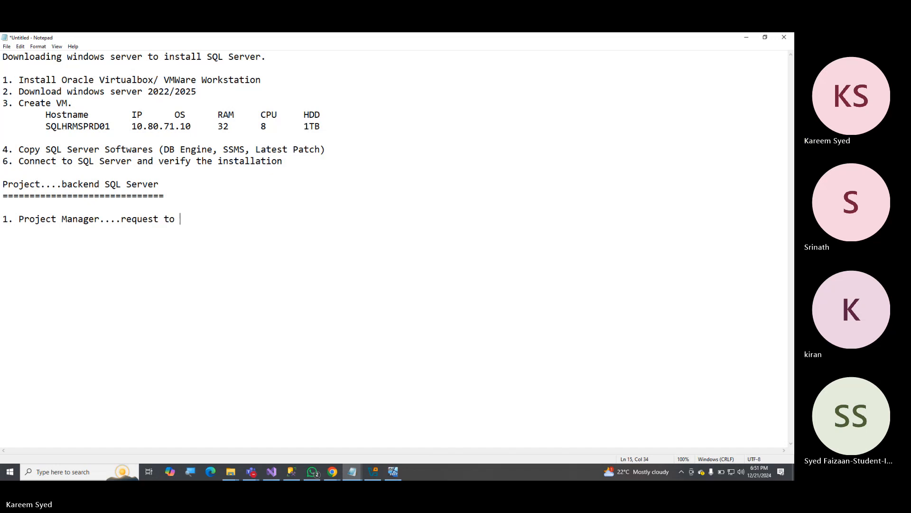
pyautogui.write('DB team....')
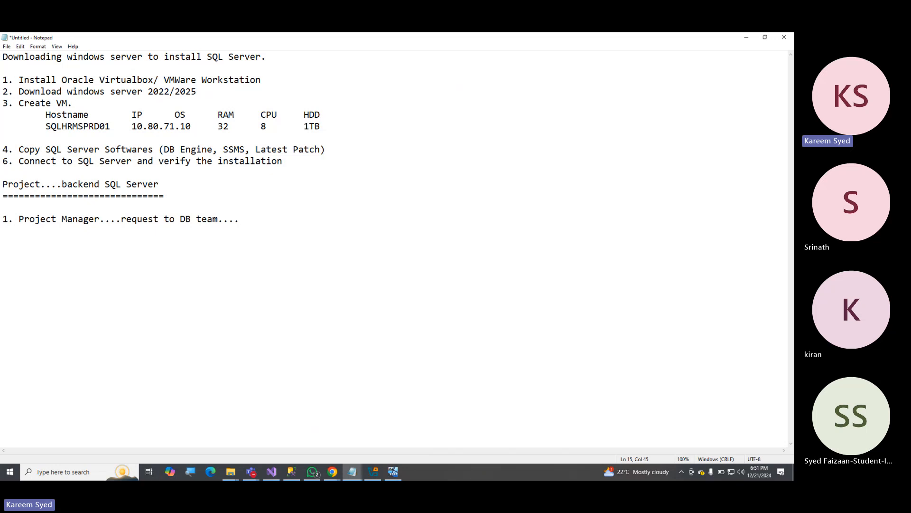
# Complete item 1 with the requested resource, "1 SQL Server VM", and highlight that part of the line.
pyautogui.write('O')
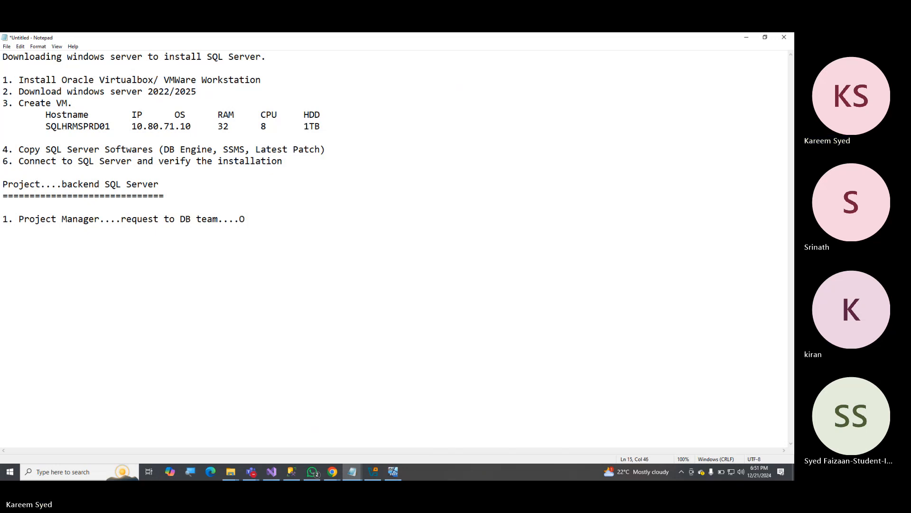
pyautogui.press('BackSpace')
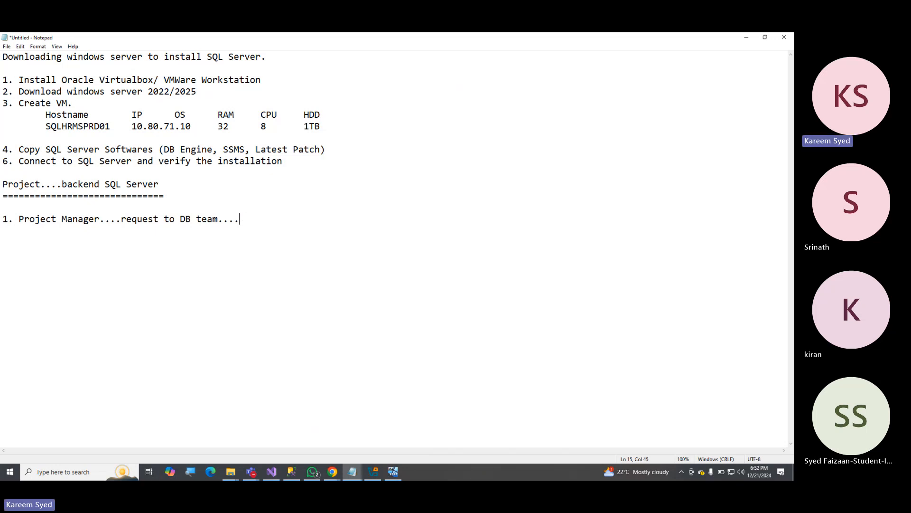
pyautogui.write('SQ')
pyautogui.press('BackSpace')
pyautogui.press('BackSpace')
pyautogui.write('S')
pyautogui.press('BackSpace')
pyautogui.write('1 SQL')
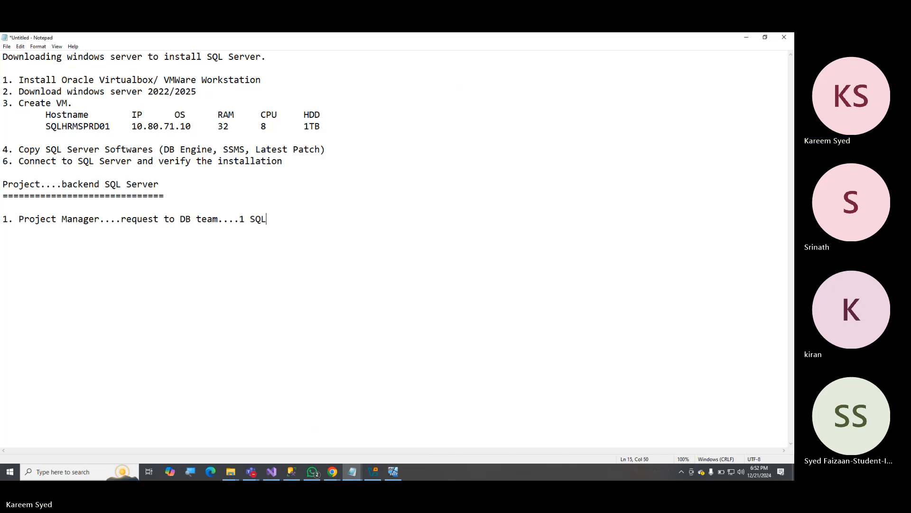
pyautogui.write(' Server V')
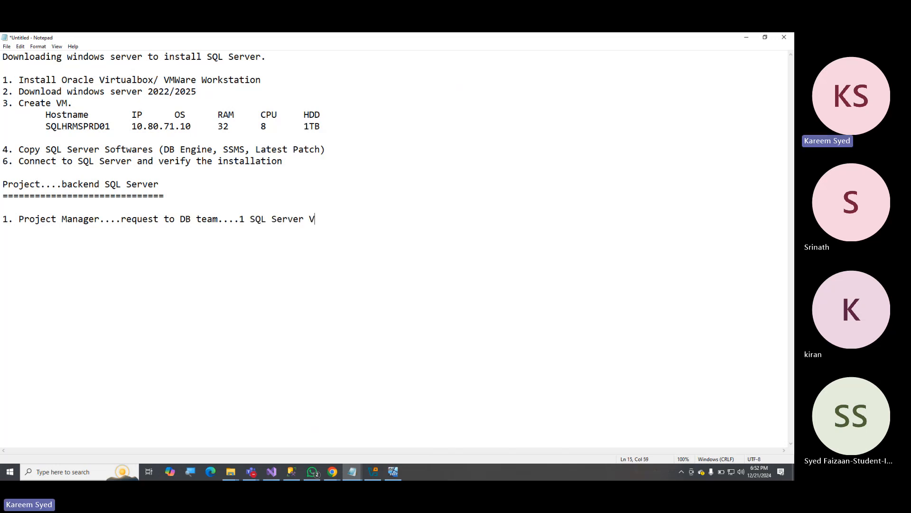
pyautogui.write('M')
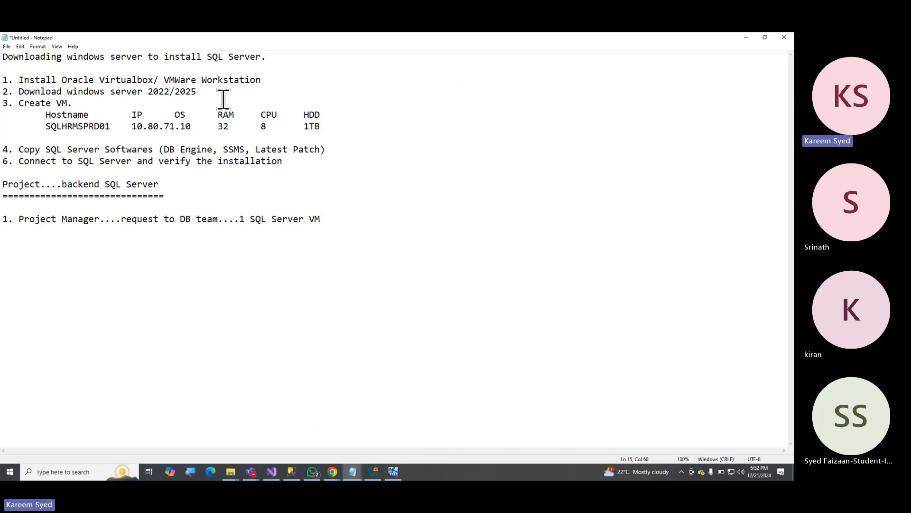
pyautogui.moveTo(244, 218); pyautogui.dragTo(349, 219)
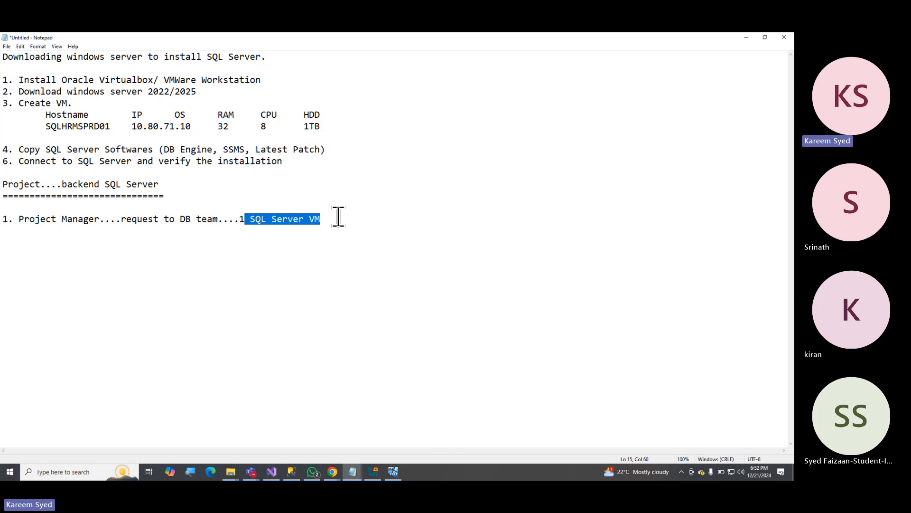
pyautogui.click(339, 217)
pyautogui.click(238, 219)
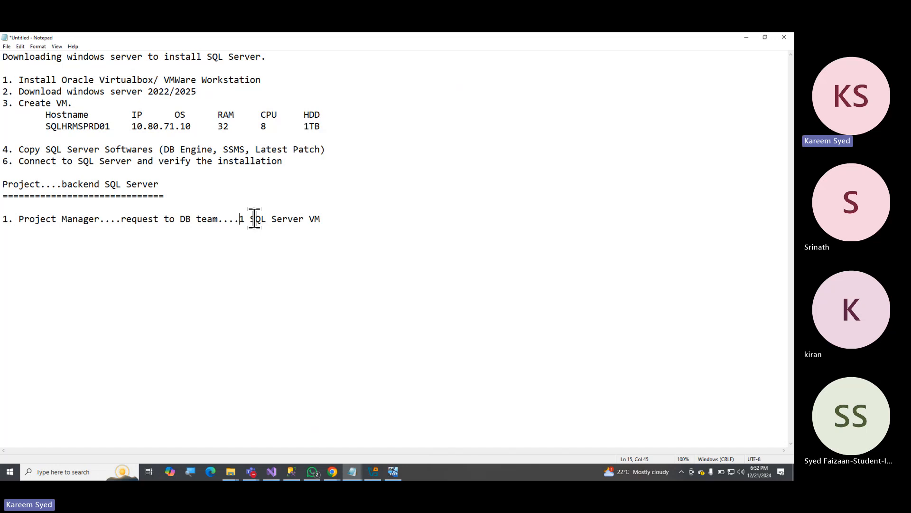
# Start item 2 on the line below item 1 with "DB team....we will send".
pyautogui.keyDown('shift'); pyautogui.click(346, 221); pyautogui.keyUp('shift')
pyautogui.click(344, 219)
pyautogui.press('Return')
pyautogui.write('2. db')
pyautogui.press('BackSpace')
pyautogui.press('BackSpace')
pyautogui.press('BackSpace')
pyautogui.write('DB')
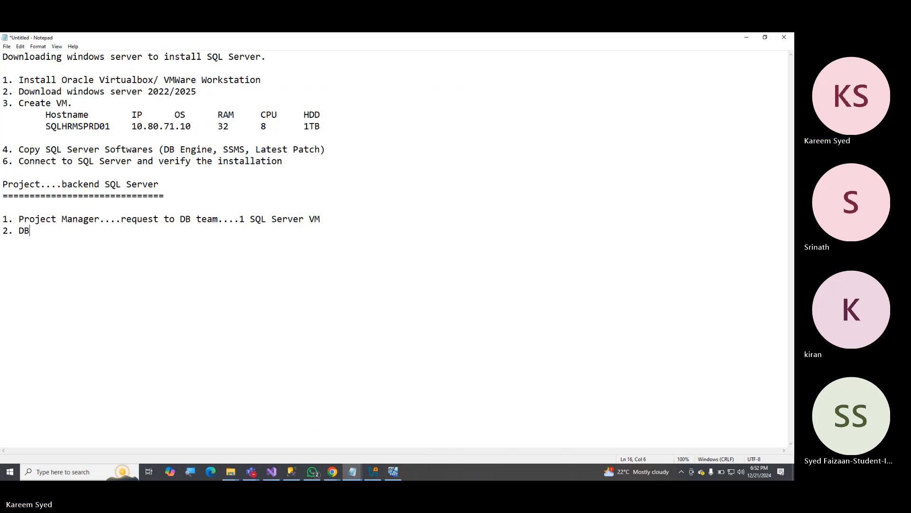
pyautogui.write(' team....')
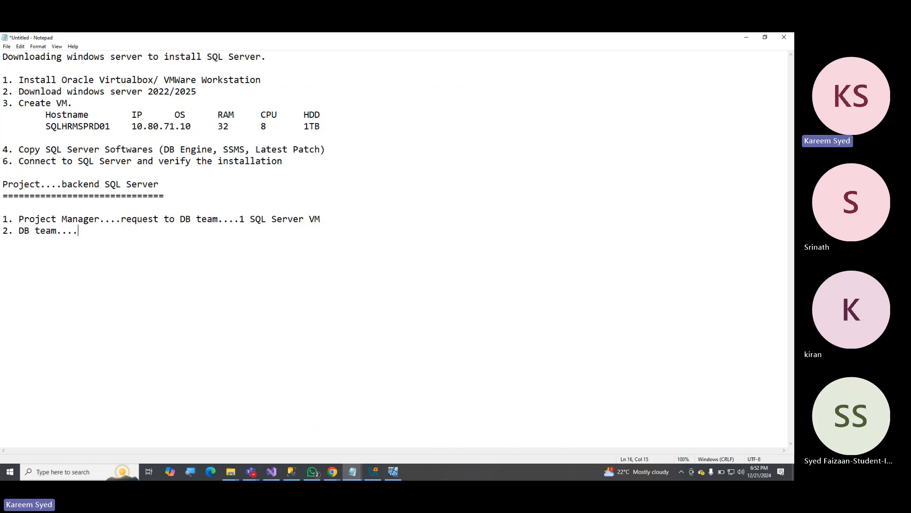
pyautogui.write('we wi')
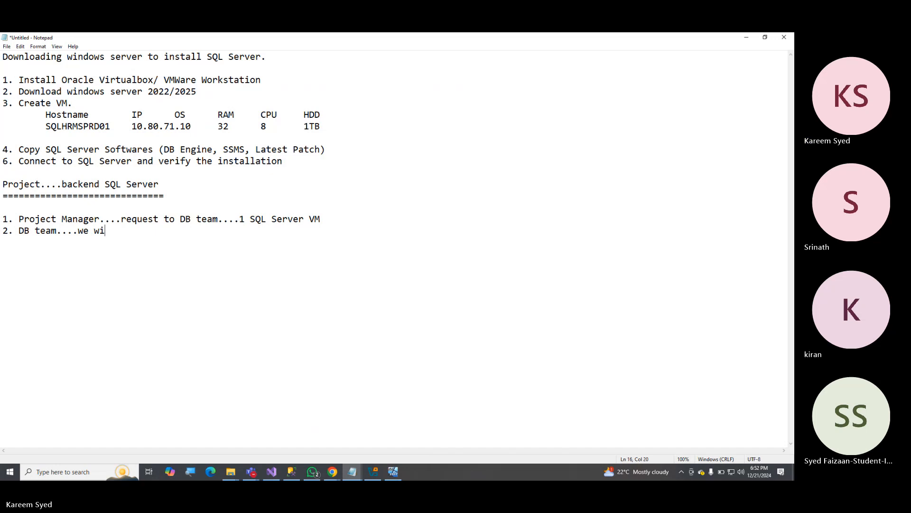
pyautogui.write('ll send')
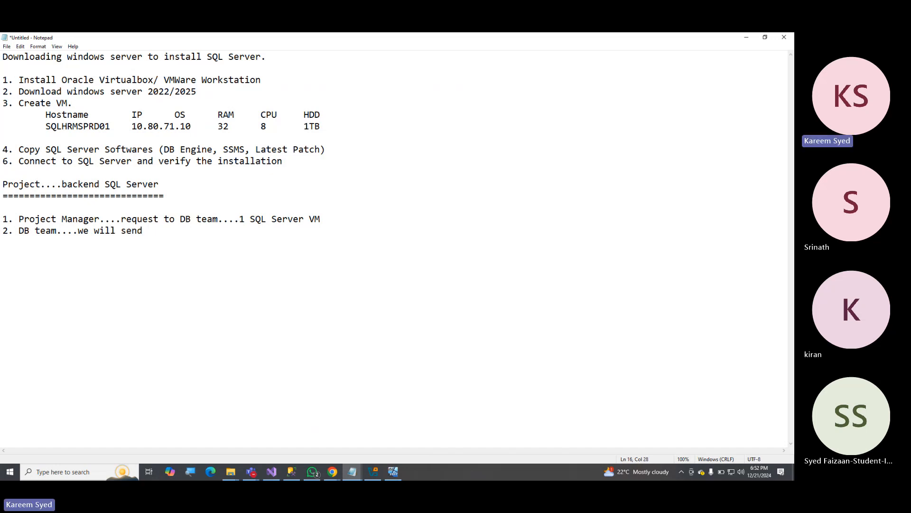
pyautogui.write(' Server Details shee')
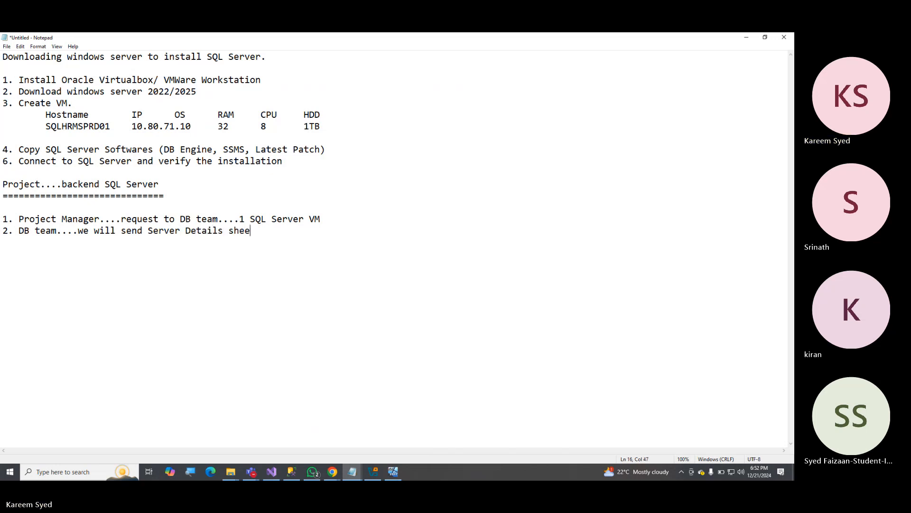
pyautogui.write('t....')
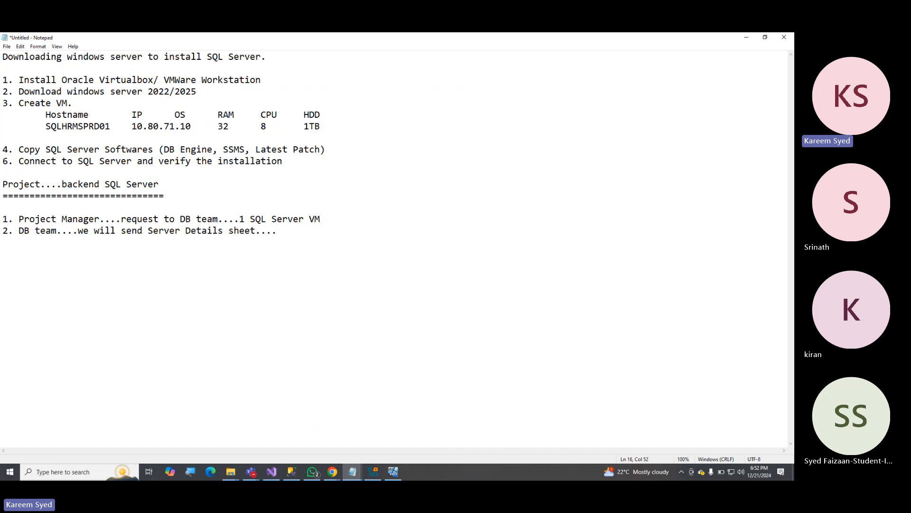
pyautogui.write('to PM/AO')
# Complete item 2 with "Server Details sheet....to PM/AO" and highlight the sheet's name.
pyautogui.moveTo(137, 232); pyautogui.dragTo(229, 234)
# Add an indented "Complete details" line under item 2 and begin a further-indented row below it with "OS Version".
pyautogui.click(107, 252)
pyautogui.write('Complete details \t\t')
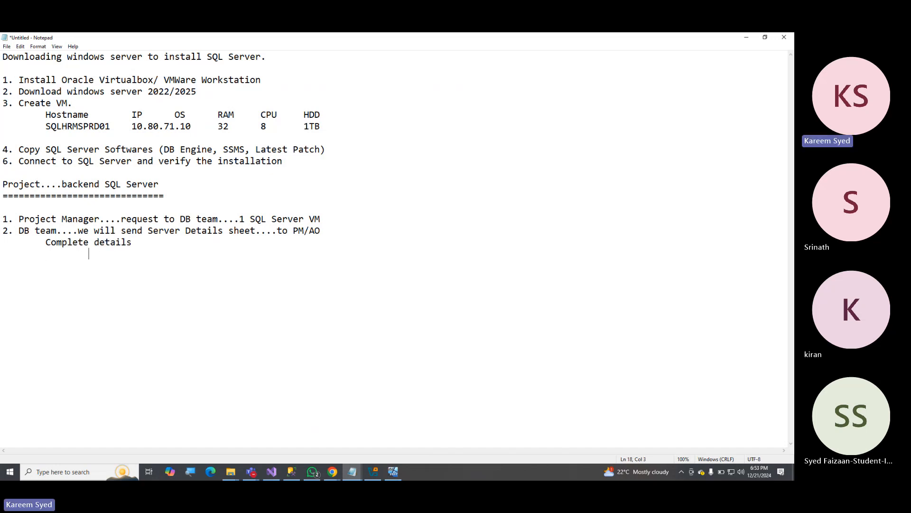
pyautogui.write('OS')
pyautogui.write('VER')
pyautogui.press('BackSpace')
pyautogui.press('BackSpace')
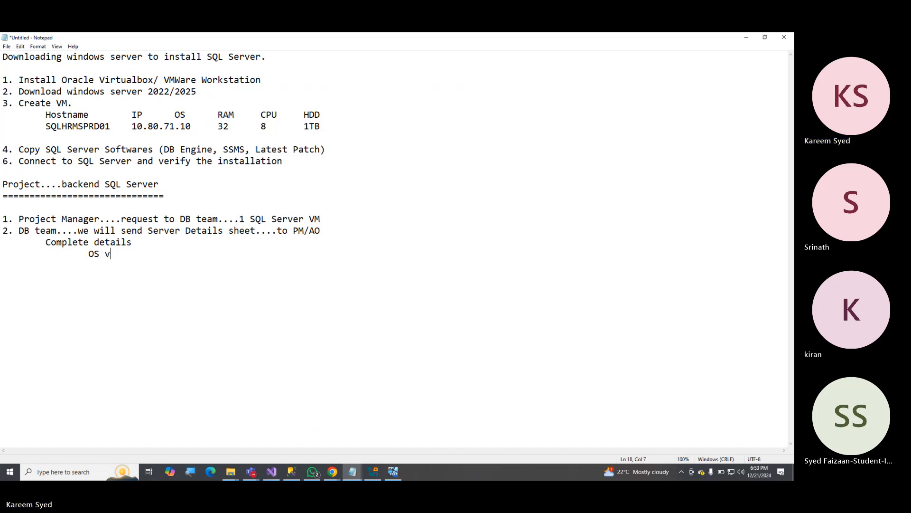
pyautogui.write('ersion')
pyautogui.press('Tab')
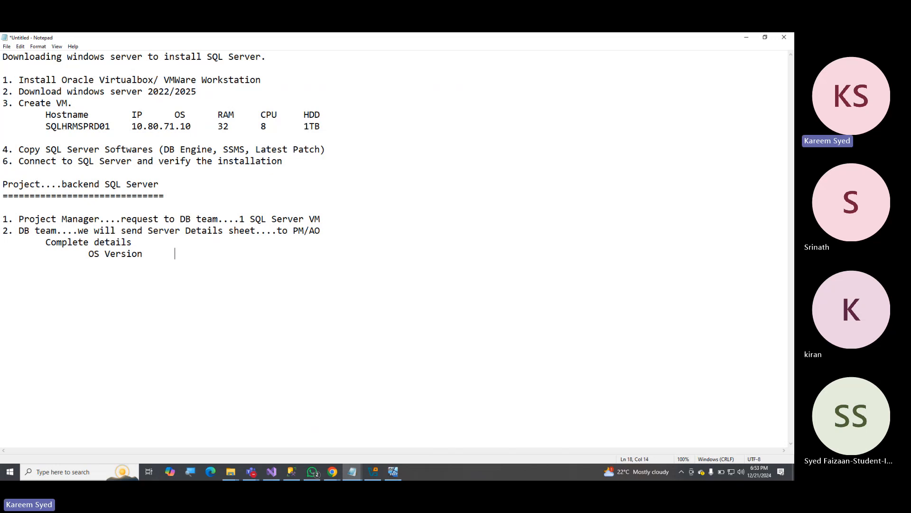
# Add the tab-separated entries "RAM", "CPU" and "HDD" after "OS Version".
pyautogui.write('RM')
pyautogui.press('BackSpace')
pyautogui.write('AM,')
pyautogui.press('BackSpace')
pyautogui.press('Tab')
pyautogui.write('CPU\t\tHDD')
# Add a second details row below the OS row with the entries "SQL Version" and "Edition".
pyautogui.write('sq')
pyautogui.press('BackSpace')
pyautogui.press('BackSpace')
pyautogui.write('SQL Version')
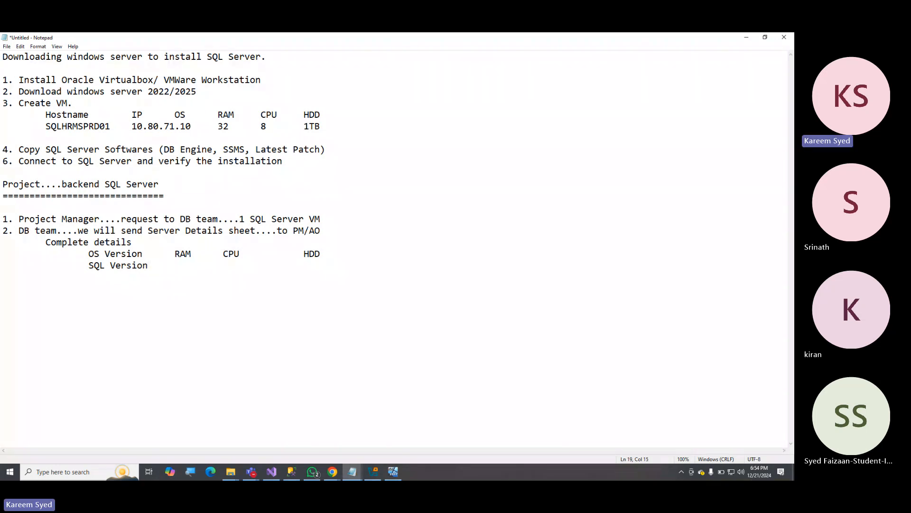
pyautogui.write('e')
pyautogui.press('BackSpace')
pyautogui.write('Edition')
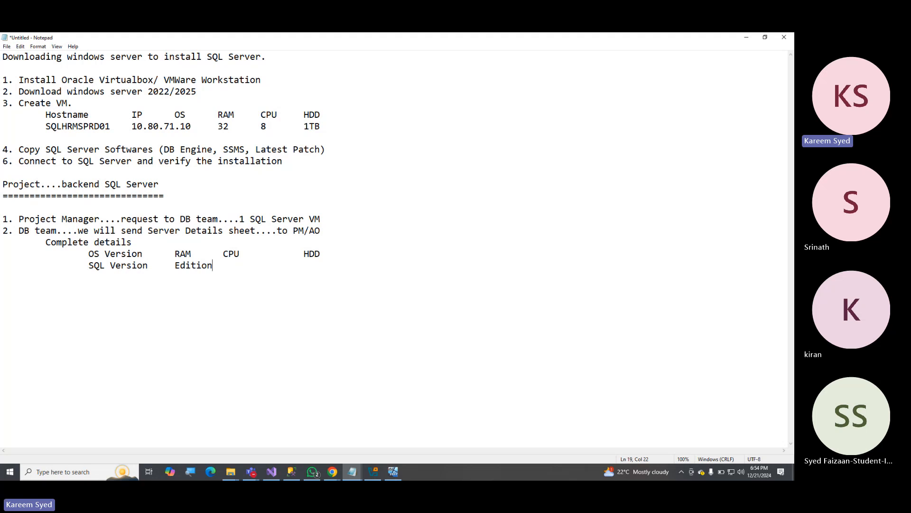
# Add the entry "HA Features (Standalone/AO/SQL Cluster)" after "Edition" in the SQL row.
pyautogui.press('Tab')
pyautogui.press('Tab')
pyautogui.write('HA Feature')
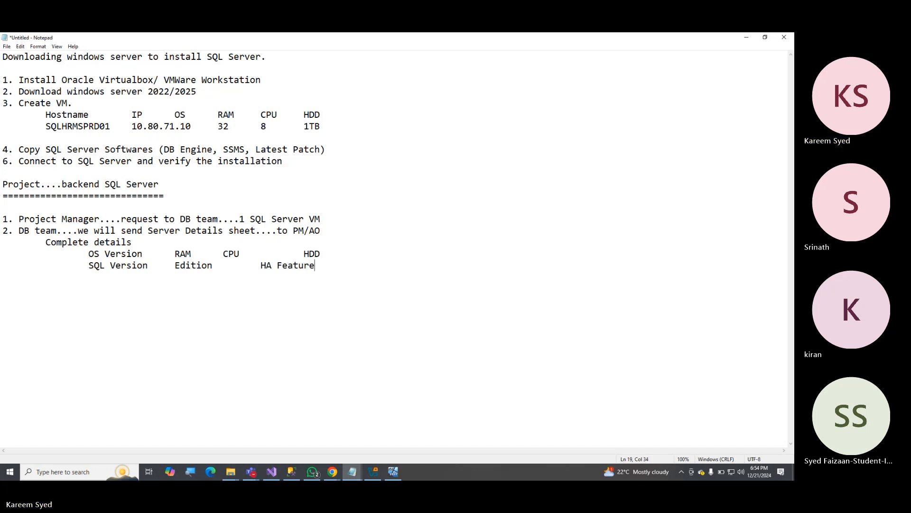
pyautogui.write('s (S')
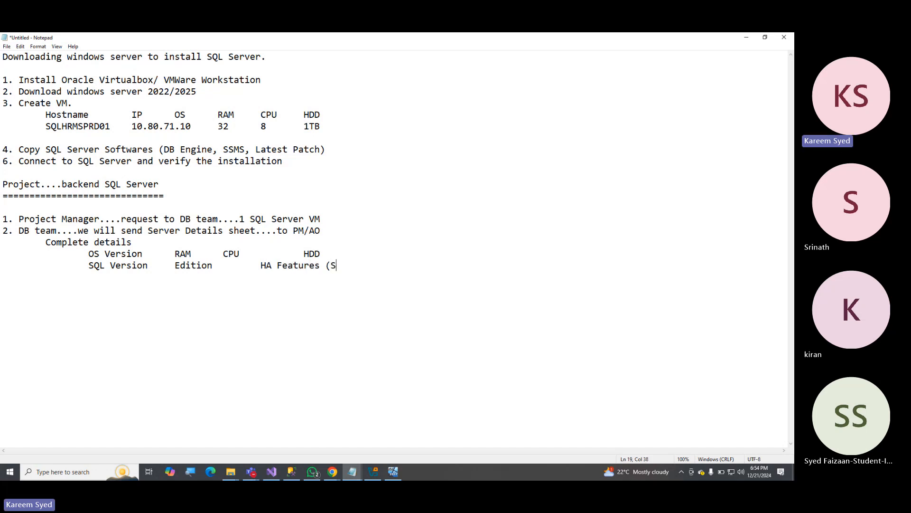
pyautogui.write('tandalone/AO/SQL')
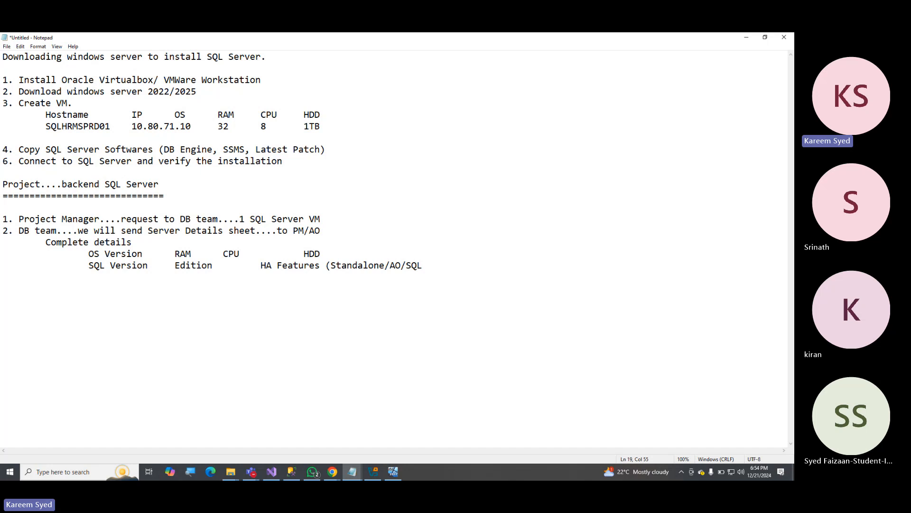
pyautogui.write(' Cluster) Maintenance ')
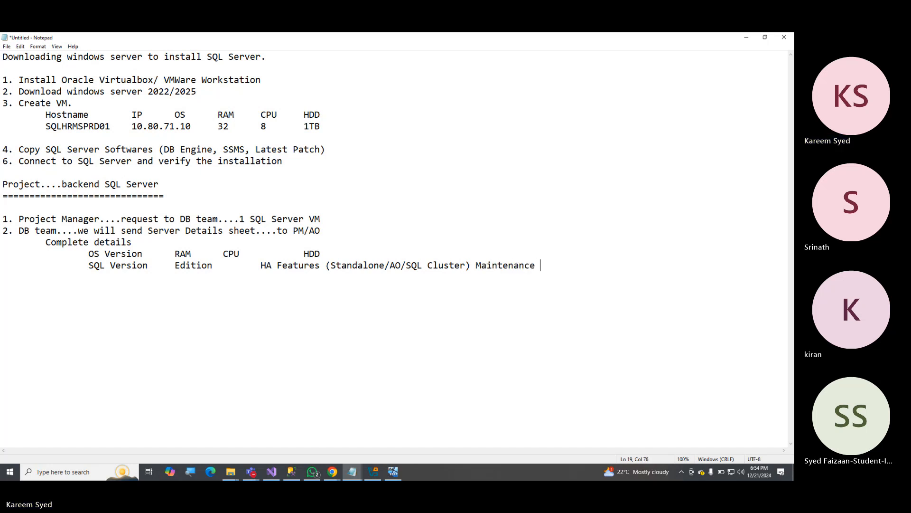
pyautogui.write('Windows')
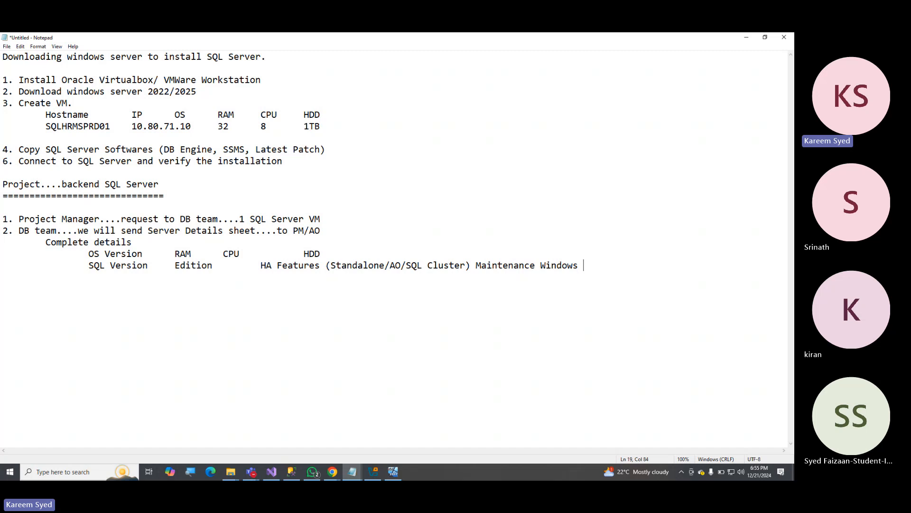
# Append "Maintenance Windows 12-6" to the end of the SQL row and start a new line.
pyautogui.write('12-4')
pyautogui.press('BackSpace')
pyautogui.write('6')
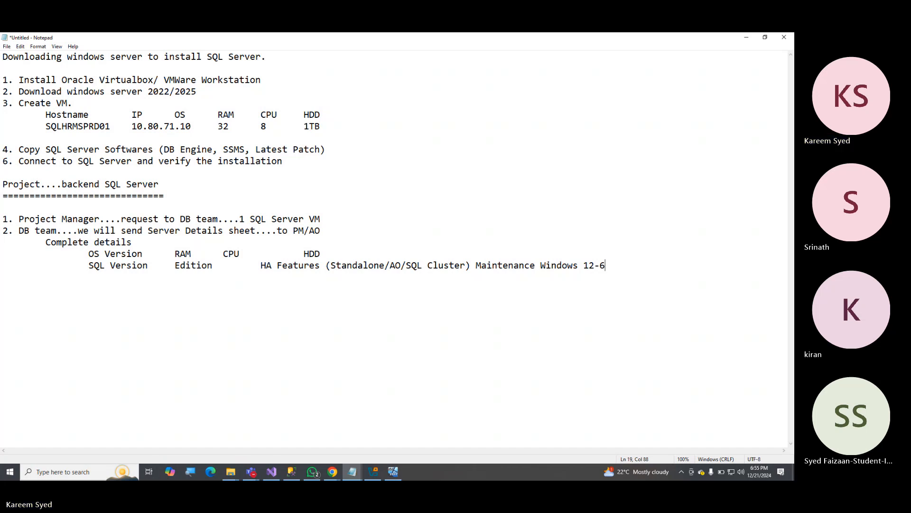
pyautogui.press('Return')
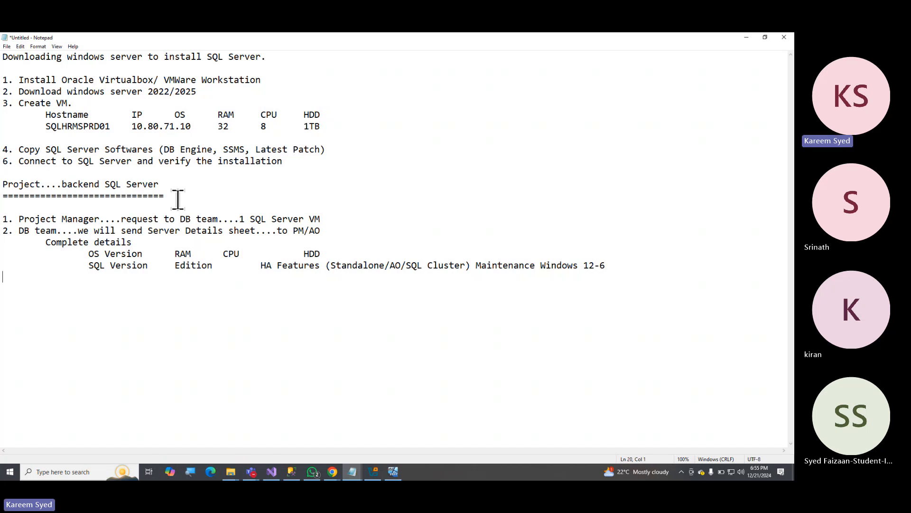
# Highlight the two rows of server details under "Complete details" to review them.
pyautogui.click(53, 259)
pyautogui.moveTo(54, 258); pyautogui.dragTo(619, 263)
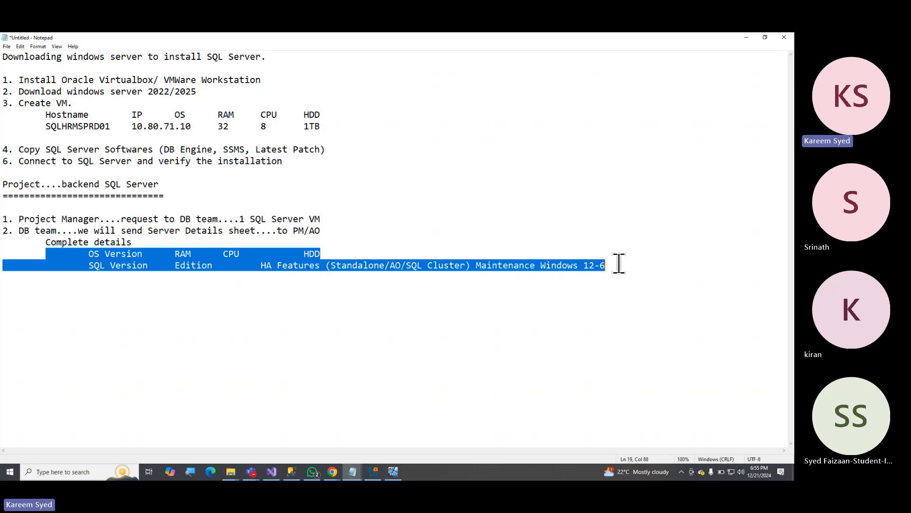
pyautogui.click(145, 243)
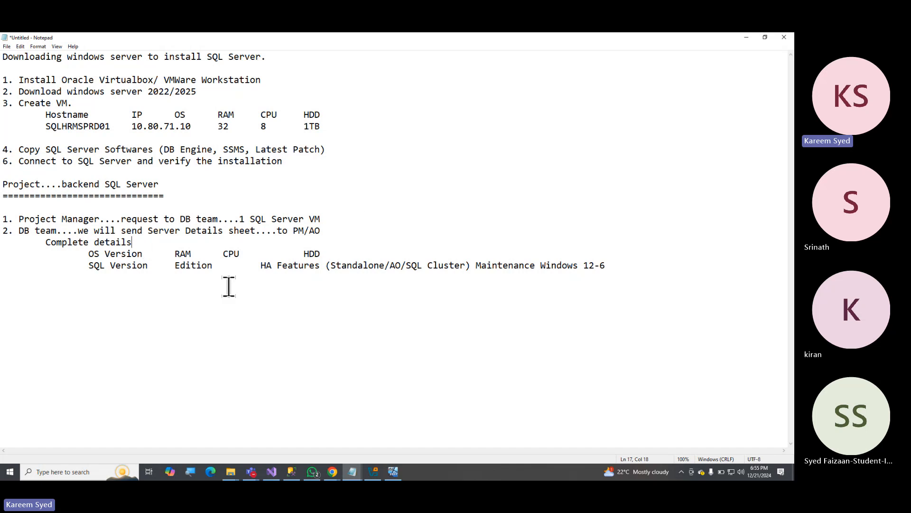
# Start item 3 below the server details, after a blank line, with "Request System Teams....".
pyautogui.click(67, 292)
pyautogui.press('Return')
pyautogui.write('3. Request System ')
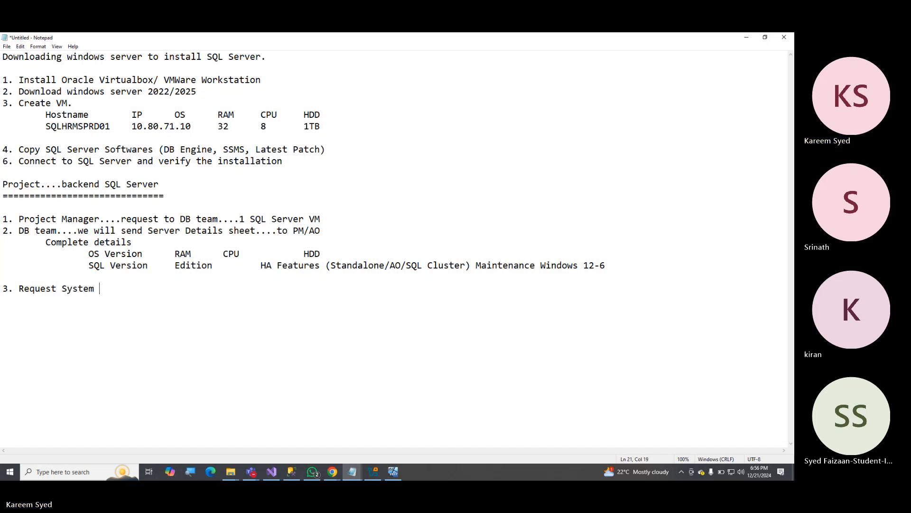
pyautogui.write('Team')
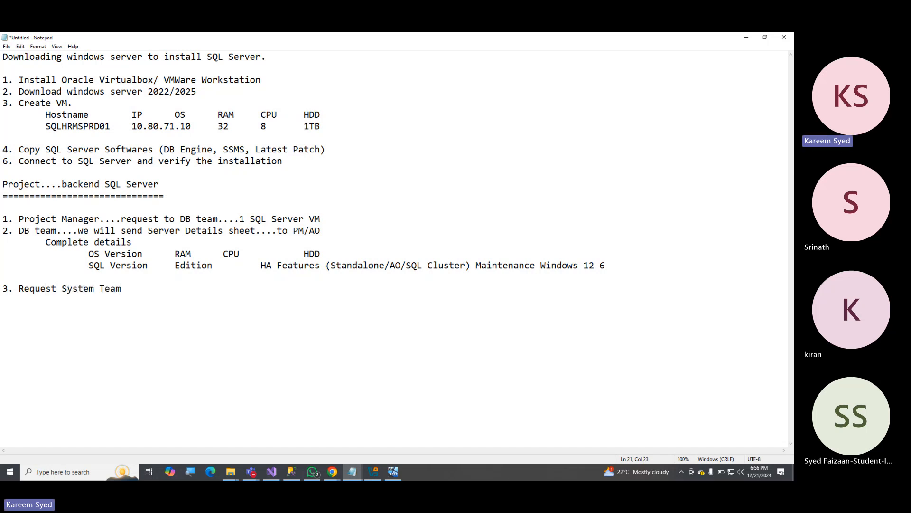
pyautogui.write('s....to prepa')
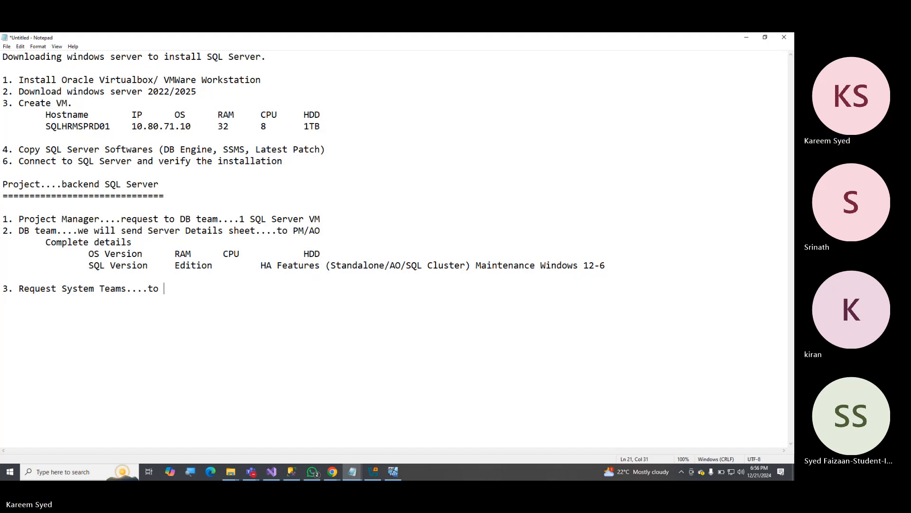
# Complete item 3 with the words "to provision one VM with the given configuration".
pyautogui.press('BackSpace')
pyautogui.press('BackSpace')
pyautogui.press('BackSpace')
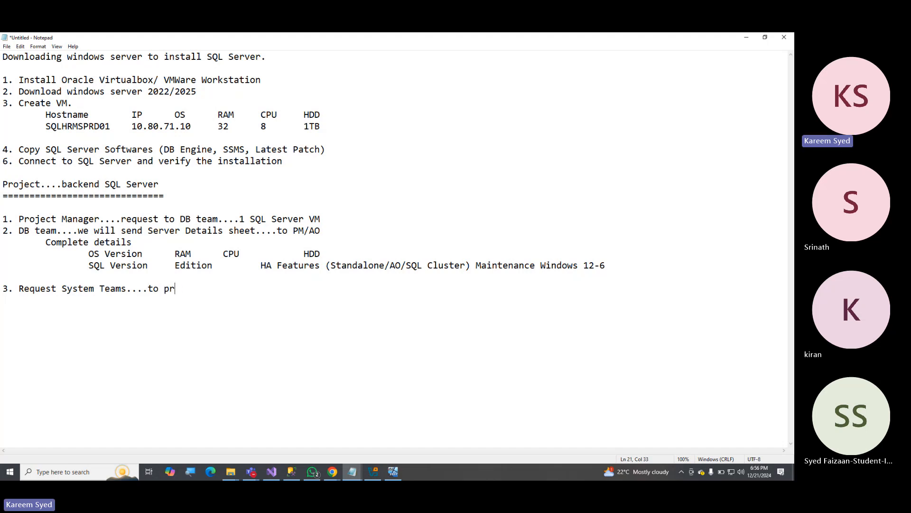
pyautogui.write('ovision one VM w')
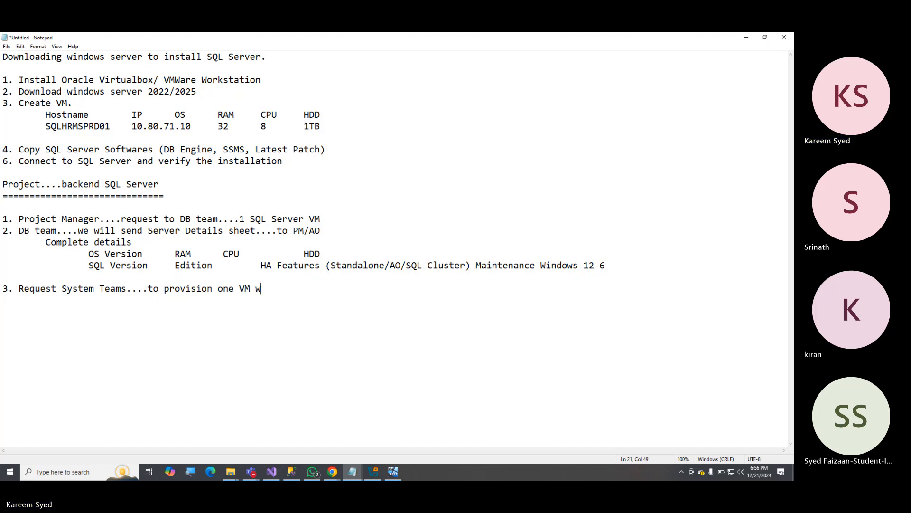
pyautogui.write('ith the giv')
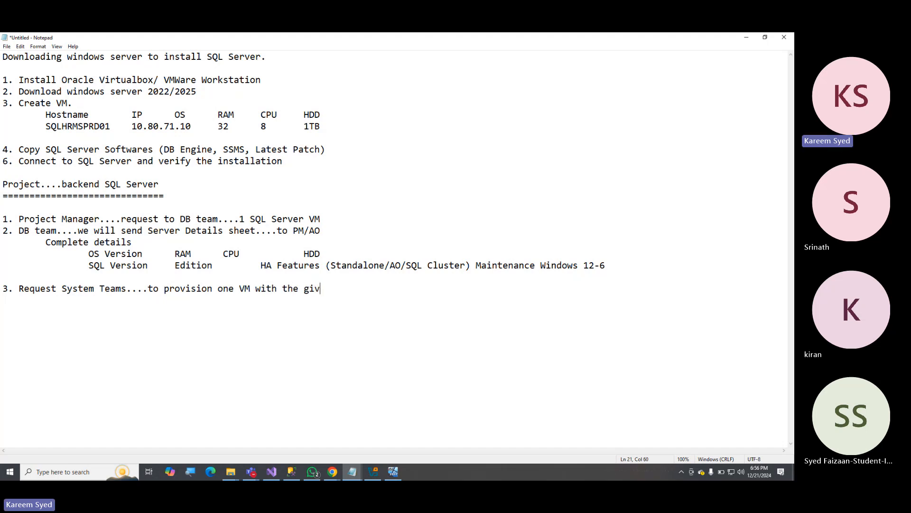
pyautogui.write('en configuration')
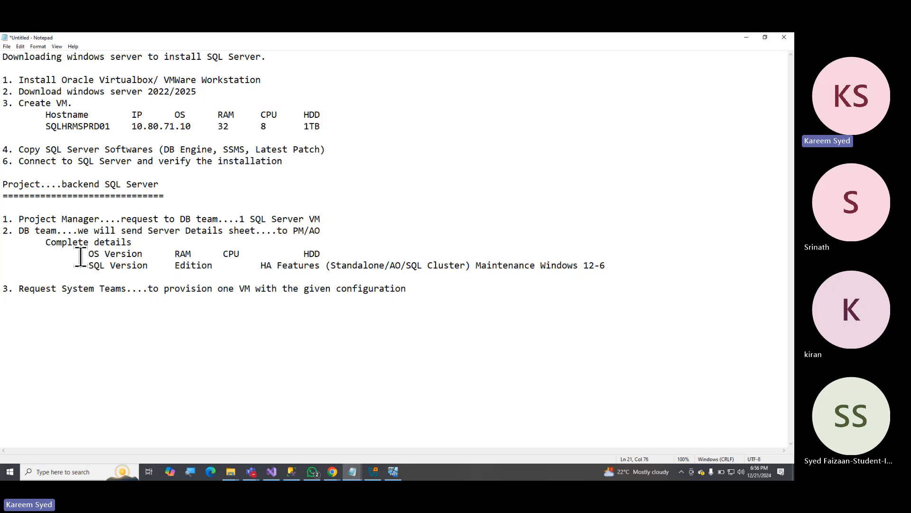
# Highlight the OS Version, RAM, CPU and HDD row and the VM provisioning request in item 3 to review them.
pyautogui.moveTo(83, 254); pyautogui.dragTo(334, 256)
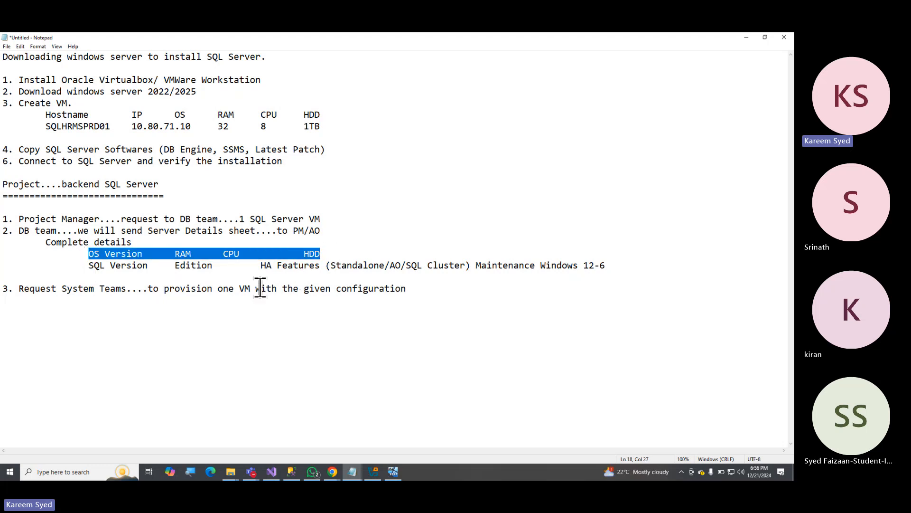
pyautogui.moveTo(213, 289); pyautogui.dragTo(291, 288)
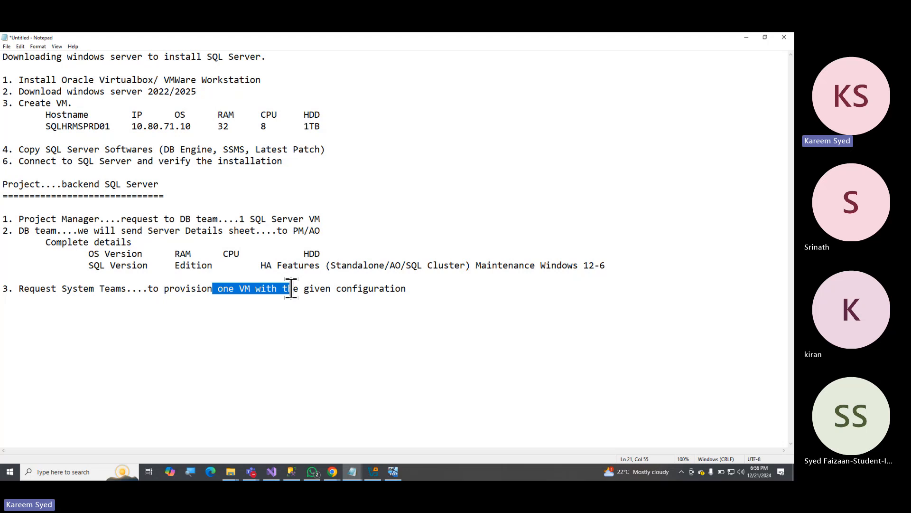
pyautogui.click(244, 291)
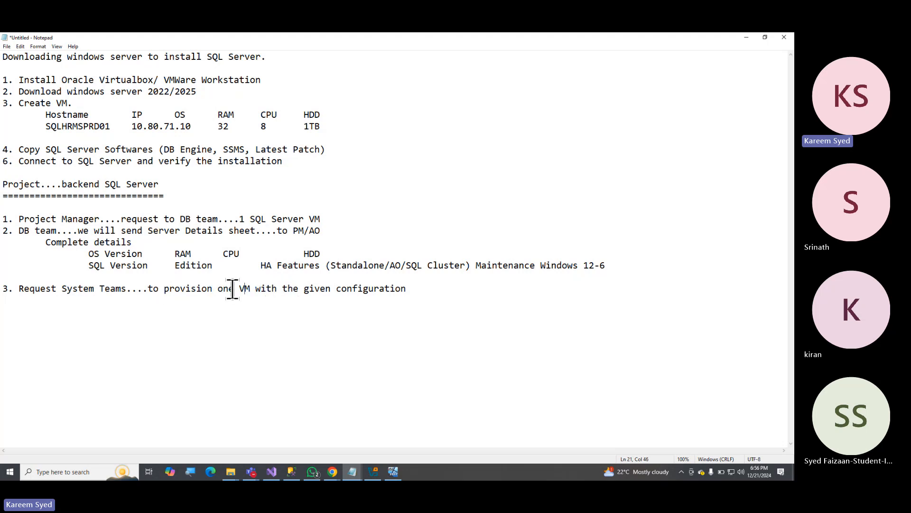
pyautogui.moveTo(228, 290); pyautogui.dragTo(428, 290)
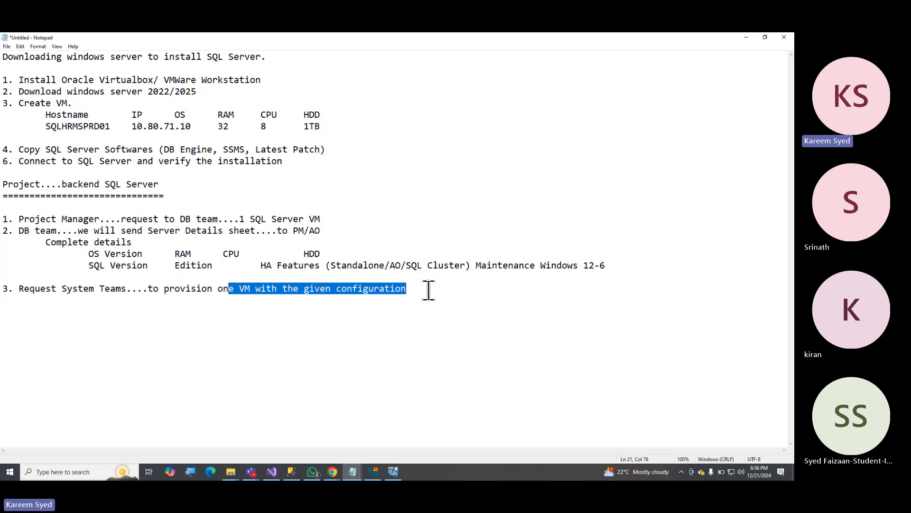
pyautogui.moveTo(89, 254); pyautogui.dragTo(340, 253)
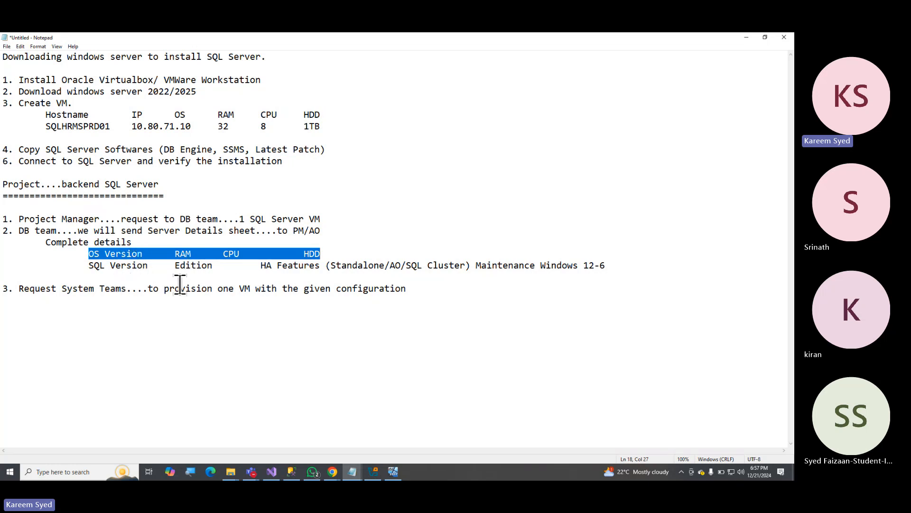
pyautogui.moveTo(136, 289); pyautogui.dragTo(413, 291)
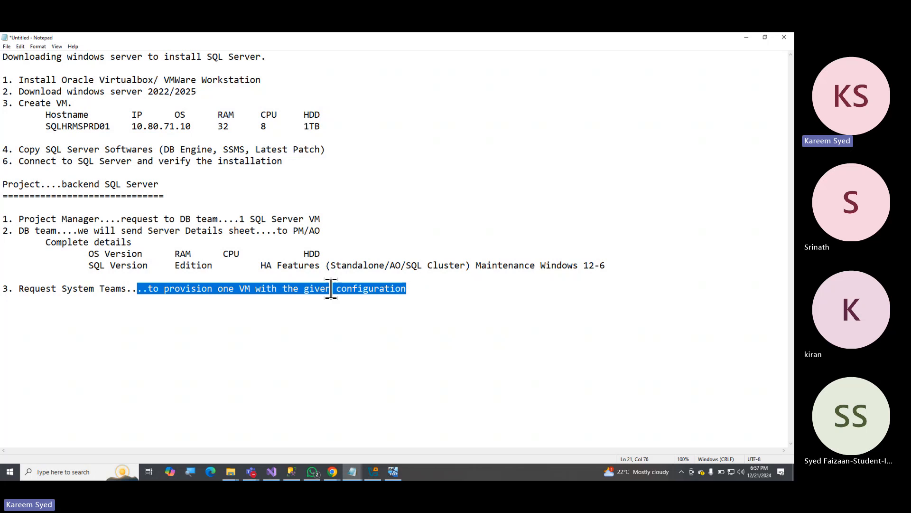
pyautogui.click(411, 291)
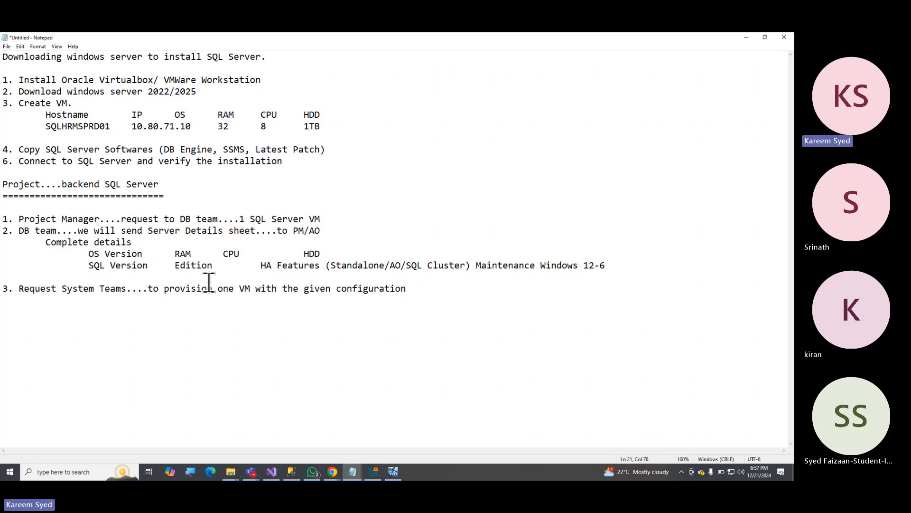
# Copy the hostname, IP, OS, RAM, CPU and HDD header with its SQLHRMSPRD01 row from the "Create VM" item.
pyautogui.moveTo(46, 115); pyautogui.dragTo(329, 127)
pyautogui.hotkey('ctrl', 'c')
pyautogui.click(413, 311)
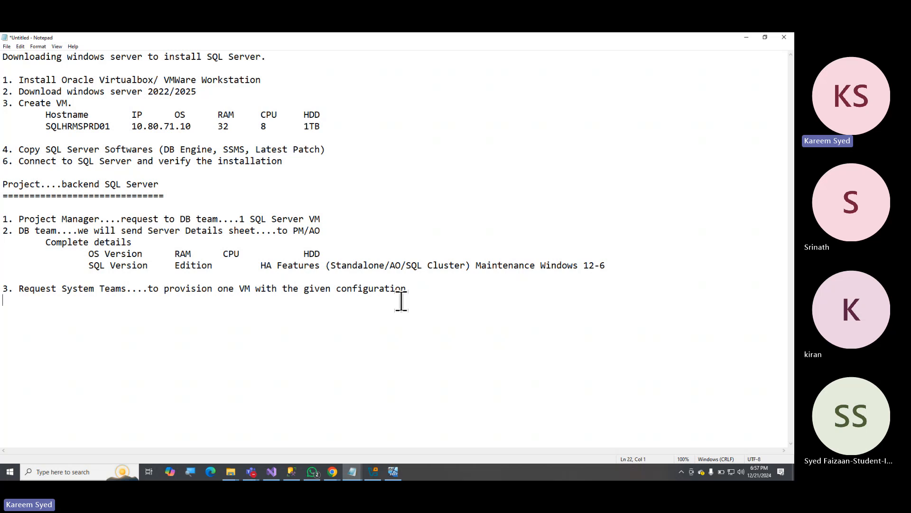
# Highlight the wording of the System Teams request in item 3 to review it.
pyautogui.moveTo(148, 289); pyautogui.dragTo(407, 289)
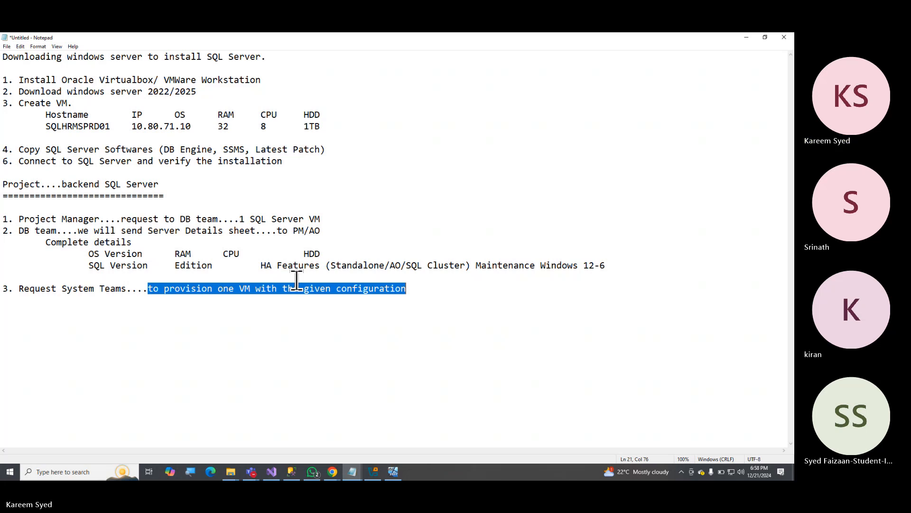
pyautogui.click(141, 289)
pyautogui.moveTo(121, 289); pyautogui.dragTo(407, 288)
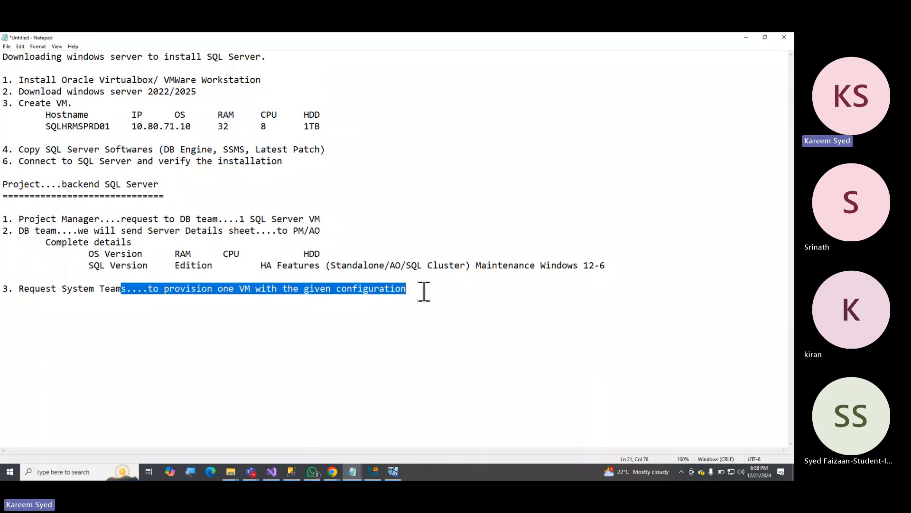
pyautogui.click(424, 291)
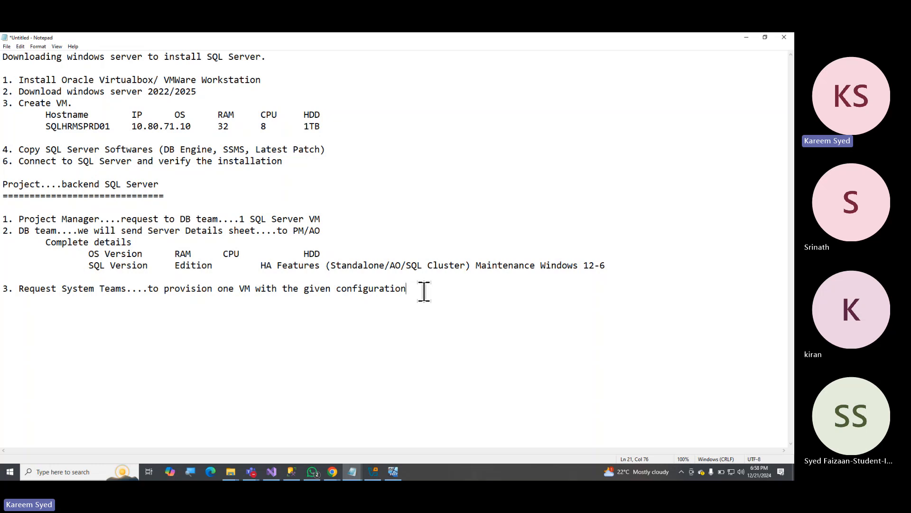
pyautogui.moveTo(133, 289); pyautogui.dragTo(425, 291)
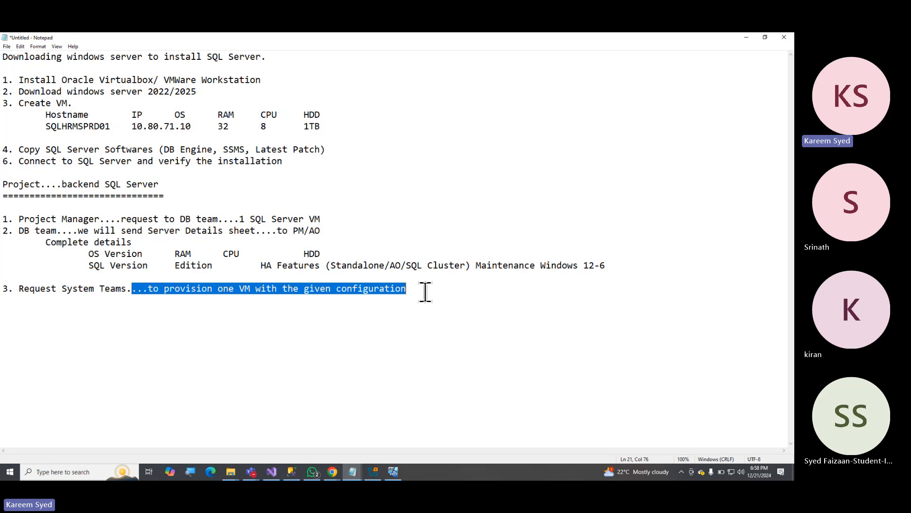
pyautogui.click(417, 296)
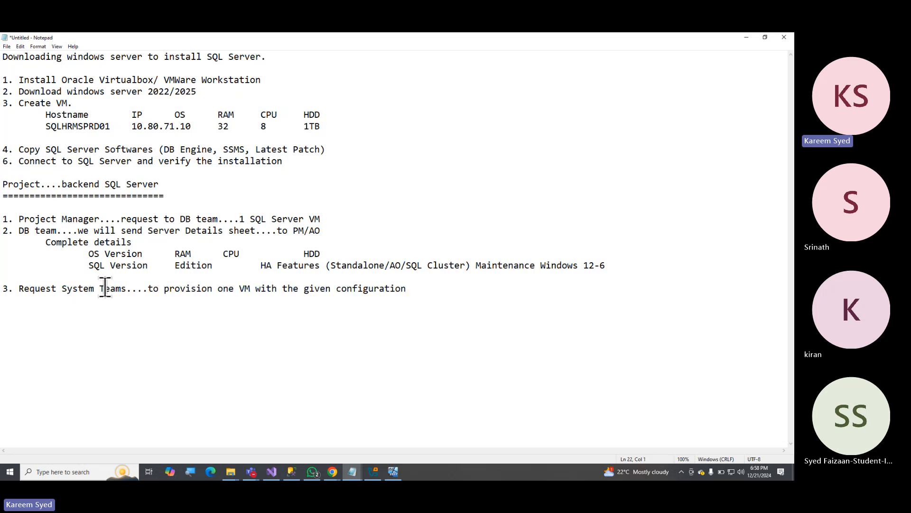
pyautogui.write('4.')
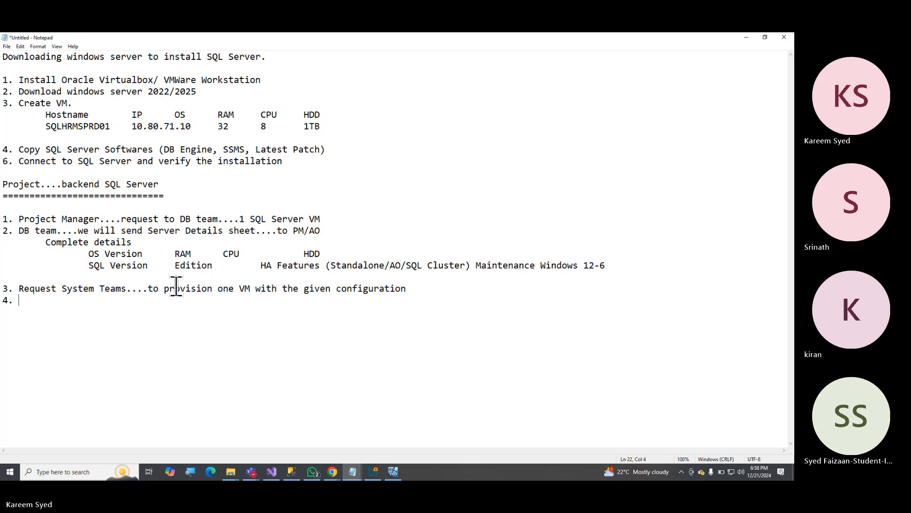
pyautogui.moveTo(160, 288); pyautogui.dragTo(410, 288)
pyautogui.click(90, 302)
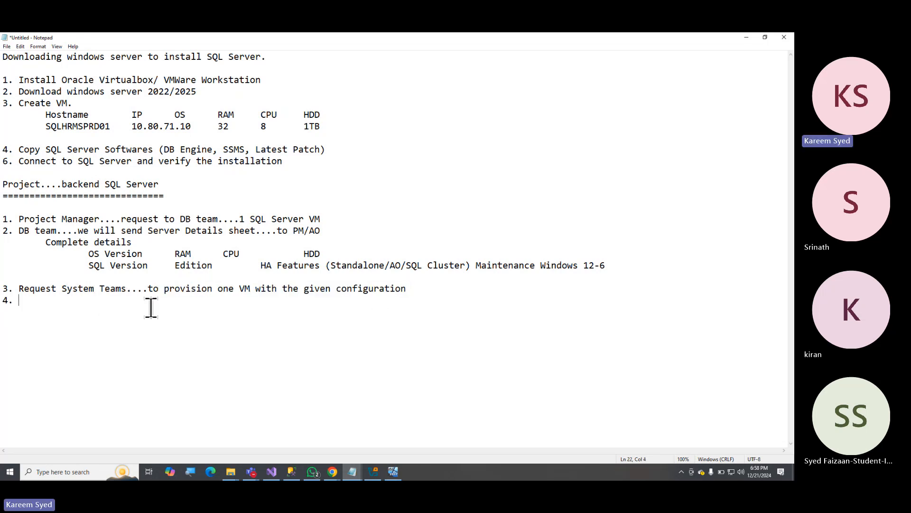
pyautogui.press('BackSpace')
pyautogui.press('BackSpace')
pyautogui.press('BackSpace')
# Paste the copied VM details table below item 3 and indent its header row by one tab to align the columns.
pyautogui.hotkey('ctrl', 'v')
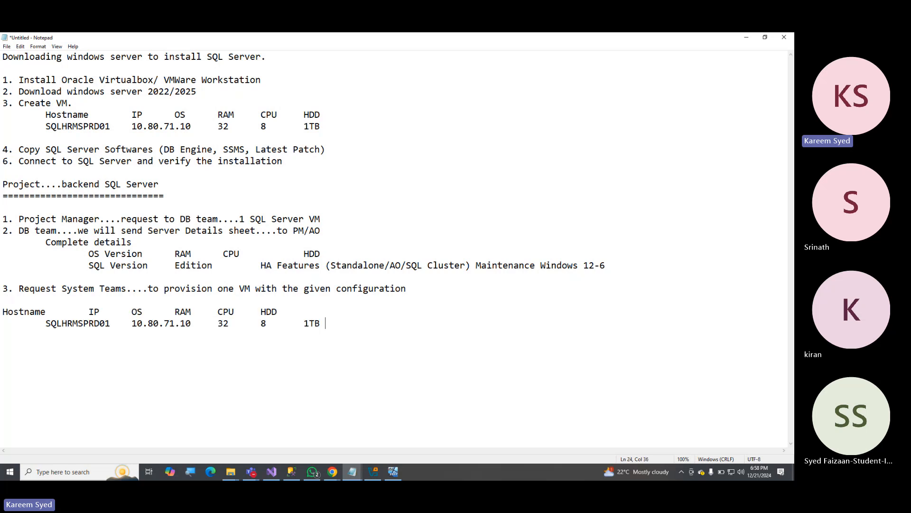
pyautogui.click(150, 302)
pyautogui.press('Down')
pyautogui.press('Tab')
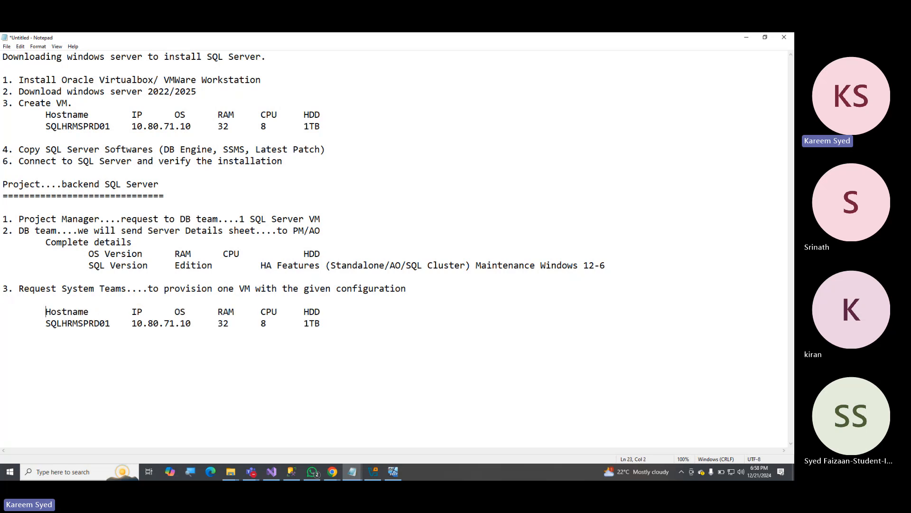
# Add item 4 after a blank line below the pasted table: "DB Team....SR to security team...for PAM access".
pyautogui.press('Down')
pyautogui.press('End')
pyautogui.press('Return')
pyautogui.press('Return')
pyautogui.write('4. DB Team....SR to security te')
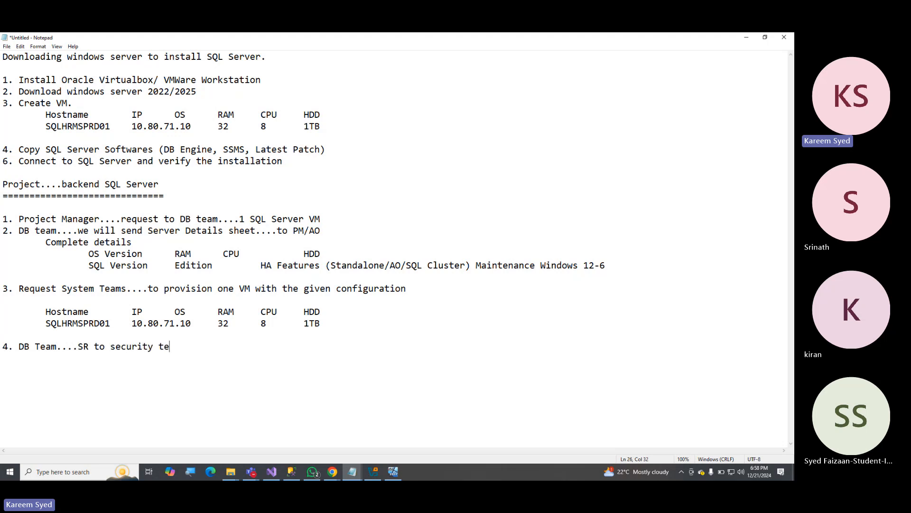
pyautogui.write('am...for PAM access')
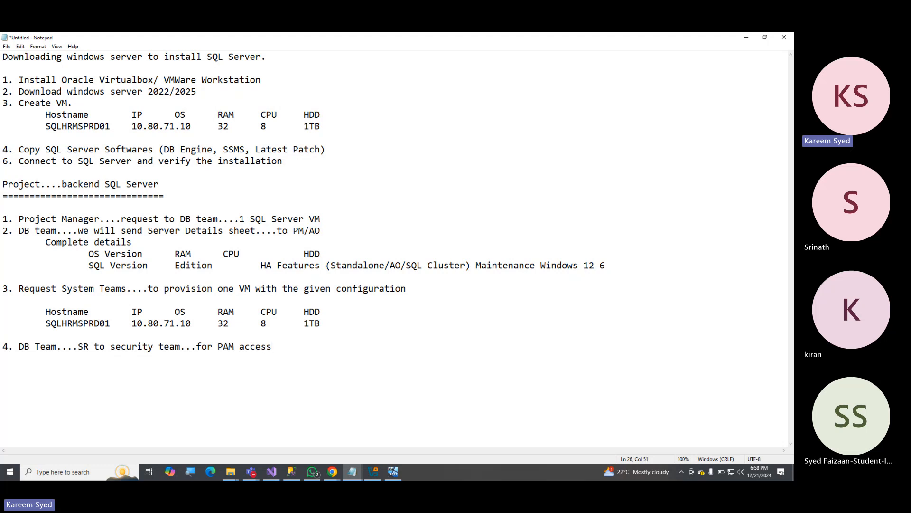
# Append "(Safeguard...)" to the end of item 4 and highlight the PAM access wording.
pyautogui.doubleClick(221, 345)
pyautogui.click(280, 345)
pyautogui.write('(Safeguard...)')
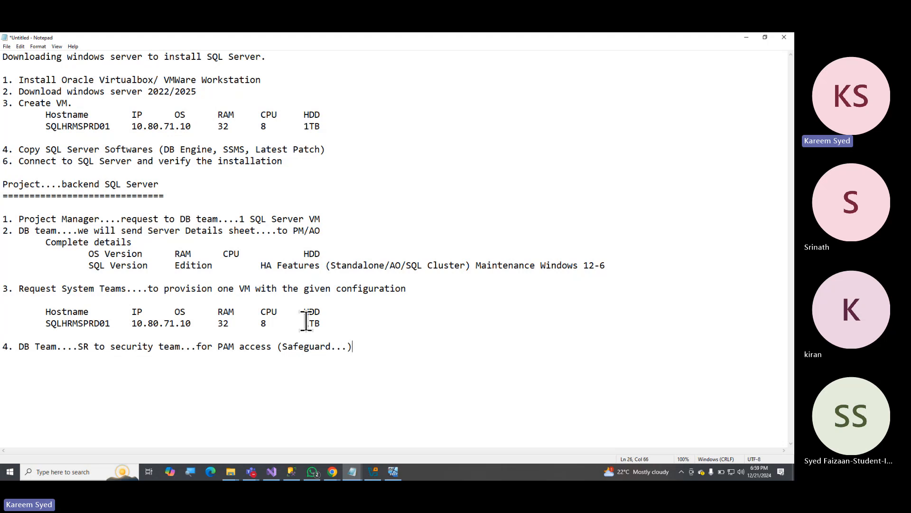
pyautogui.moveTo(158, 346); pyautogui.dragTo(339, 346)
pyautogui.click(252, 337)
# Switch to Remote Desktop Connection by running mstsc, try connecting to the prefilled computer address, and close it.
pyautogui.press('super+r')
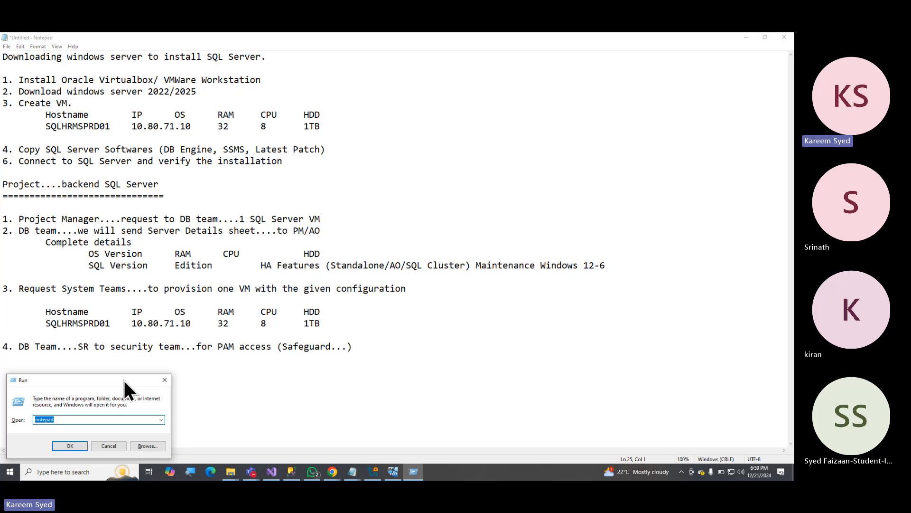
pyautogui.moveTo(124, 378); pyautogui.dragTo(371, 155)
pyautogui.write('mstsc')
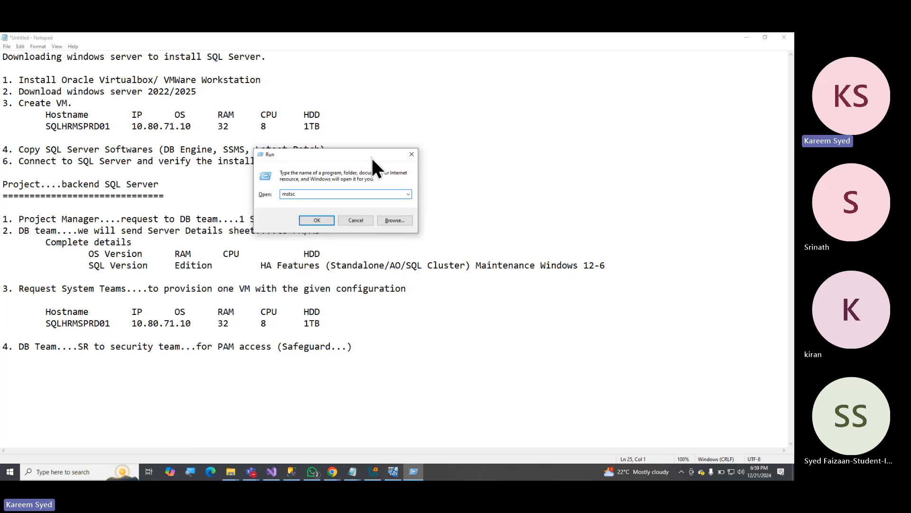
pyautogui.click(322, 219)
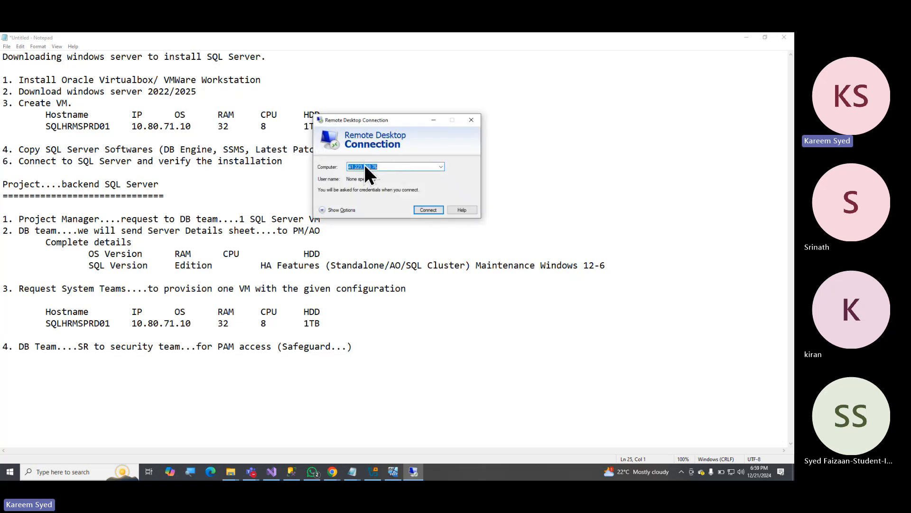
pyautogui.click(427, 210)
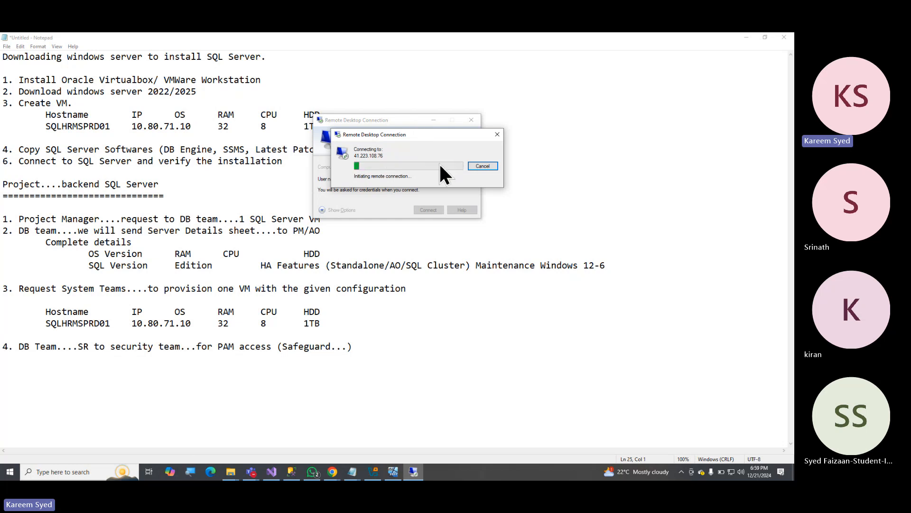
pyautogui.click(456, 271)
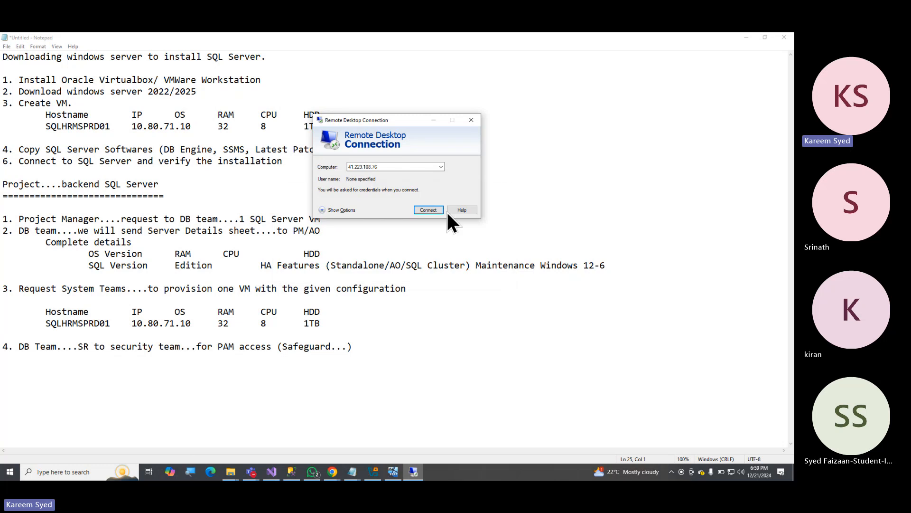
pyautogui.click(471, 121)
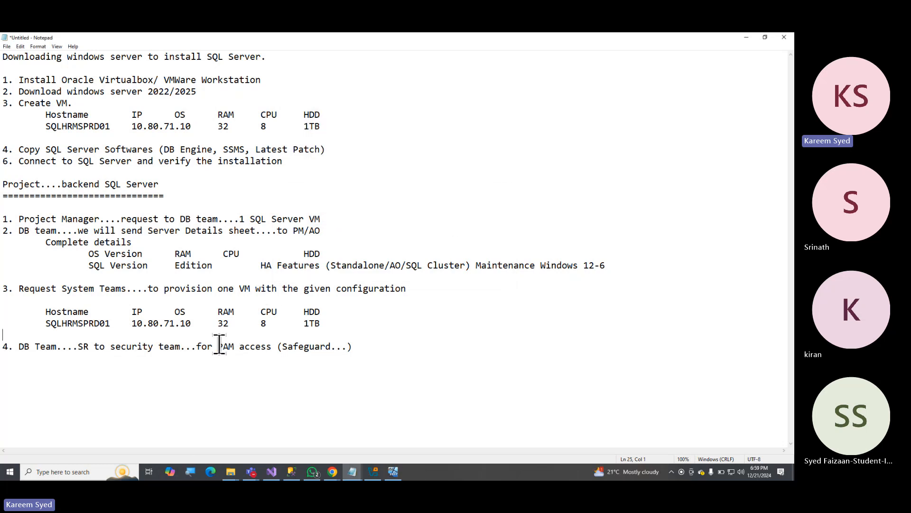
# Highlight "Safeguard..." in item 4 and the IP address in the SQLHRMSPRD01 row below item 3 to review them.
pyautogui.moveTo(282, 346); pyautogui.dragTo(349, 346)
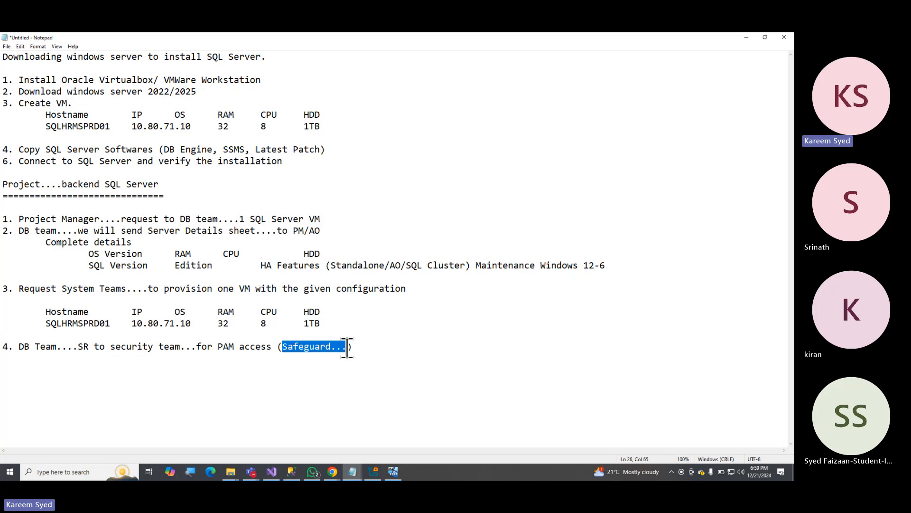
pyautogui.click(9, 471)
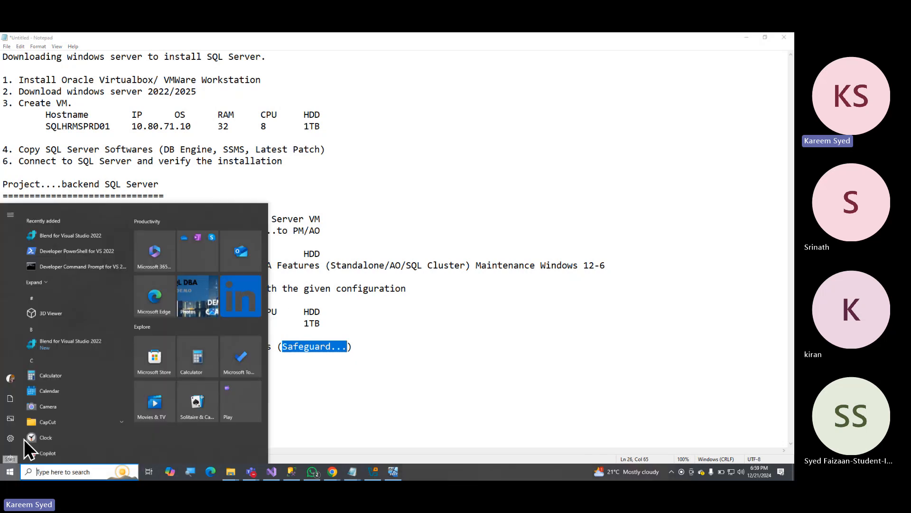
pyautogui.click(372, 311)
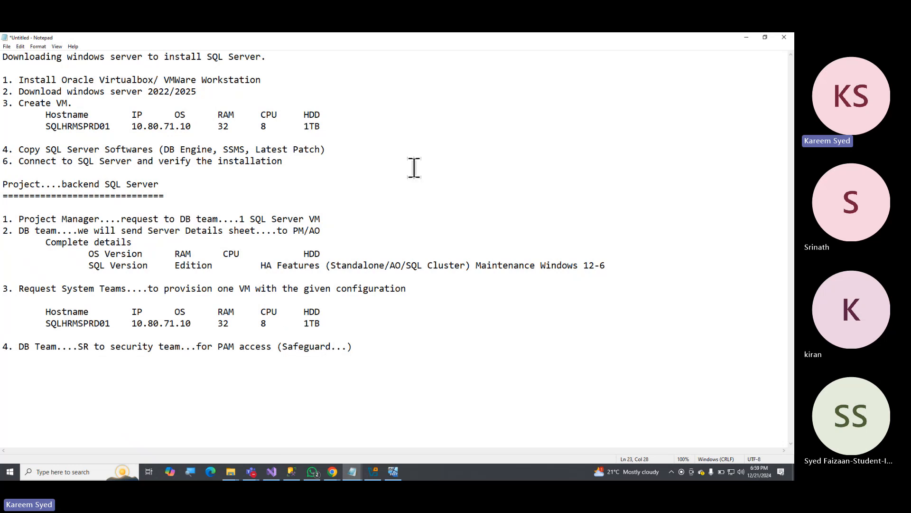
pyautogui.moveTo(132, 324); pyautogui.dragTo(175, 323)
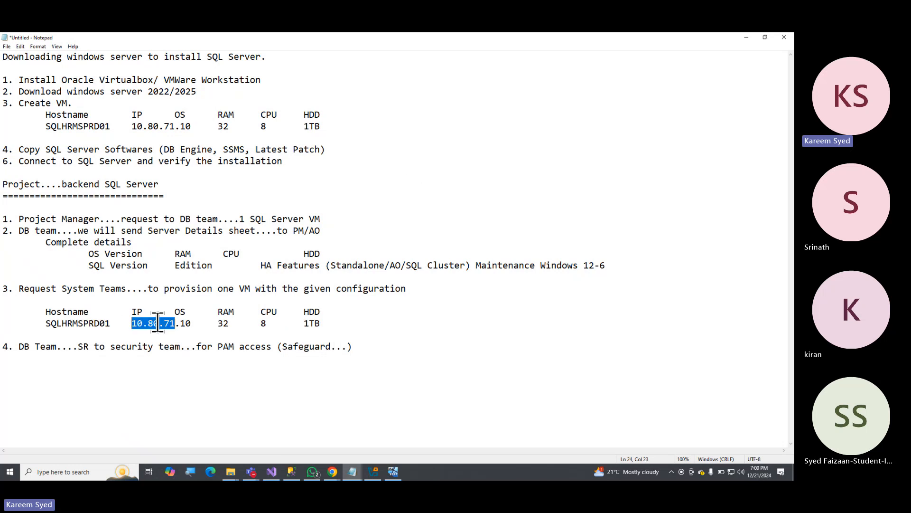
# Highlight the SQLHRMSPRD01 hostname and its configuration row below item 3 to review the provisioned VM's details.
pyautogui.moveTo(42, 323); pyautogui.dragTo(109, 323)
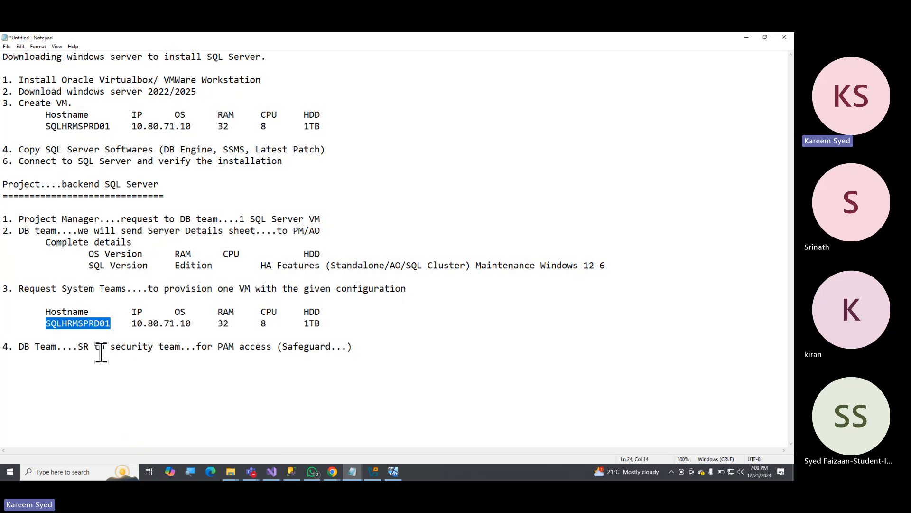
pyautogui.click(37, 323)
pyautogui.moveTo(35, 322); pyautogui.dragTo(285, 323)
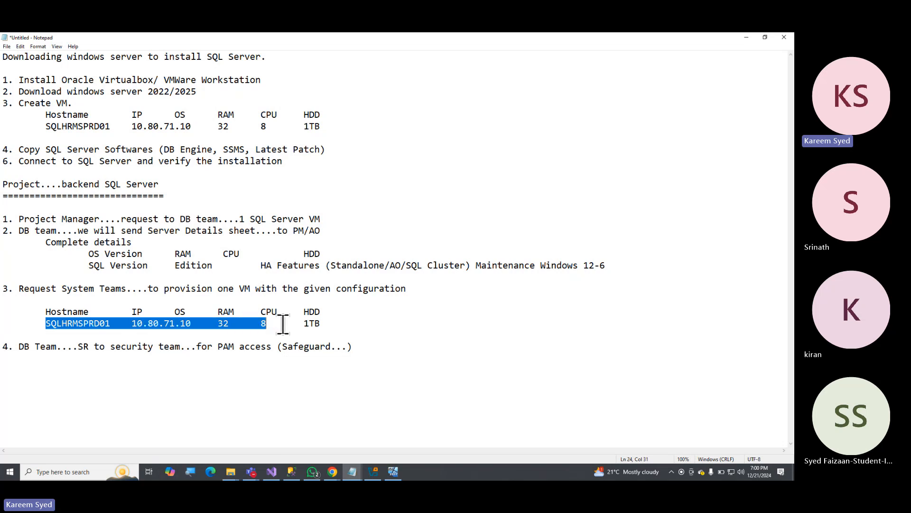
pyautogui.doubleClick(94, 324)
# Add item 5 on a new line below item 4: "Connect to PAM".
pyautogui.click(369, 347)
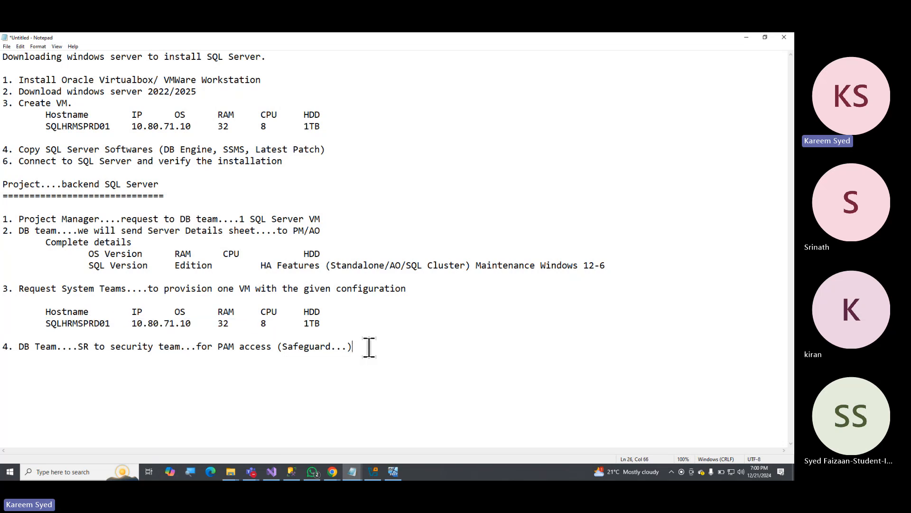
pyautogui.press('Return')
pyautogui.write('5. Connect to PAM ....SQLHRMSPRD')
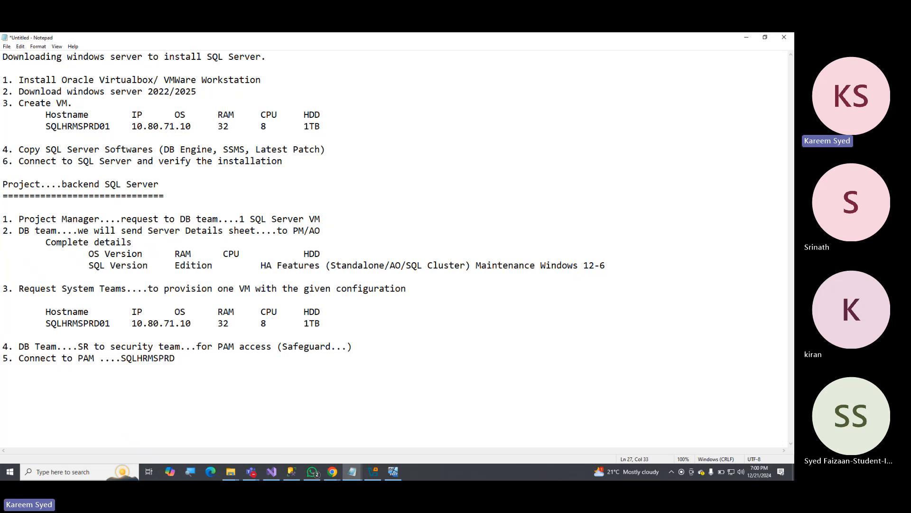
pyautogui.write('01......')
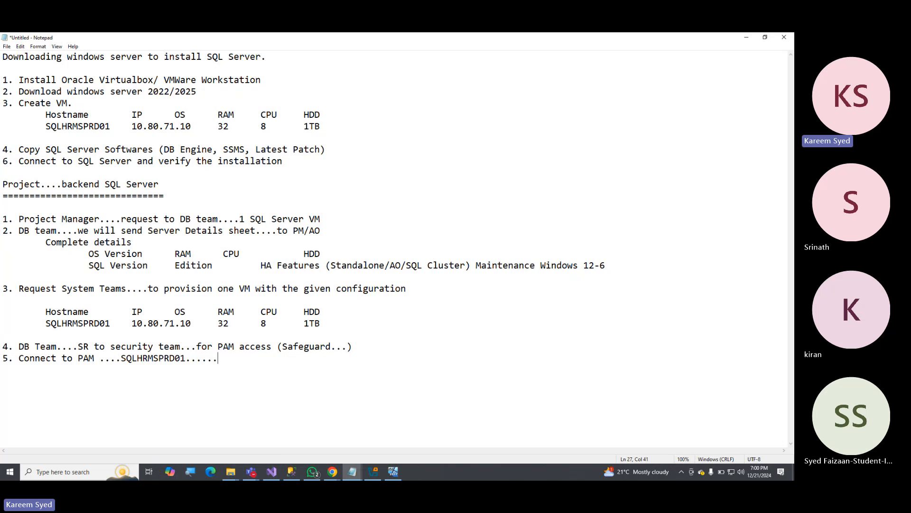
pyautogui.write('P')
# Extend item 5 with " ....SQLHRMSPRD01......play button.." after the PAM wording.
pyautogui.press('BackSpace')
pyautogui.write('play button..')
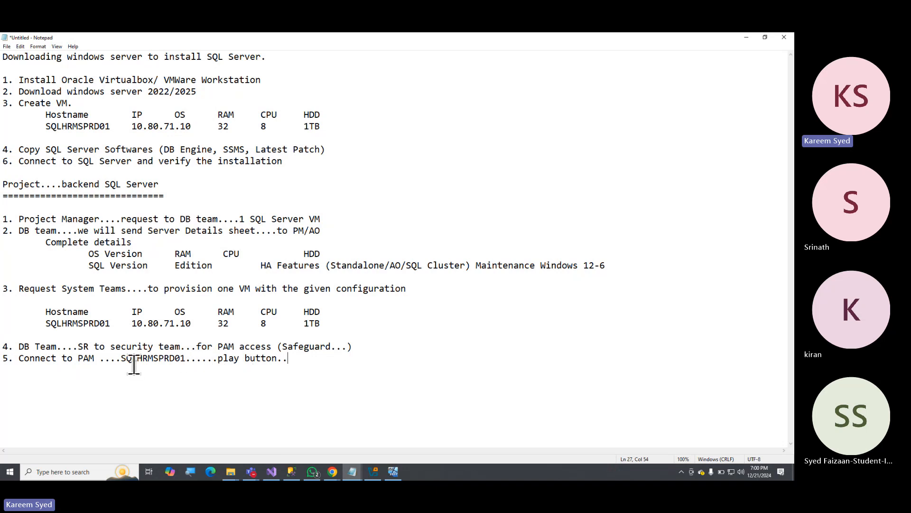
# Highlight the SQLHRMSPRD01 play button wording in item 5 and the PAM access (Safeguard...) wording in item 4 to review them.
pyautogui.moveTo(116, 360); pyautogui.dragTo(305, 361)
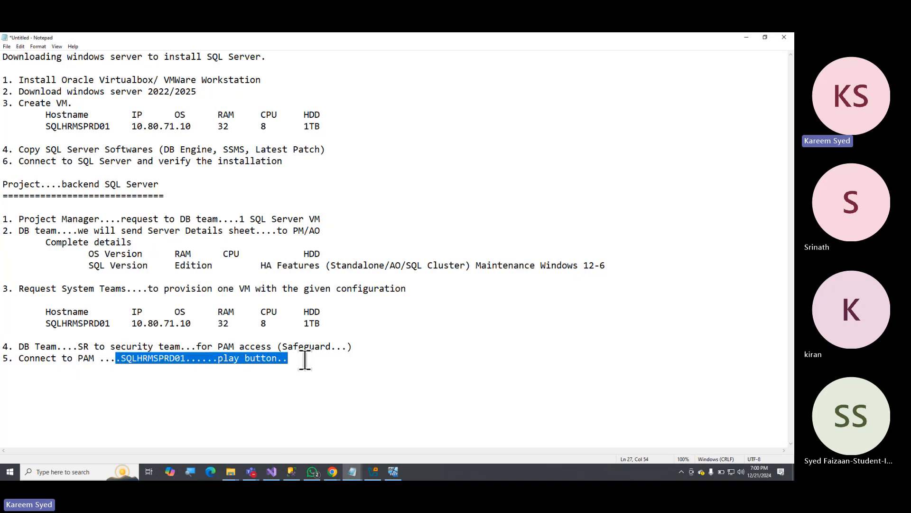
pyautogui.moveTo(284, 346); pyautogui.dragTo(334, 346)
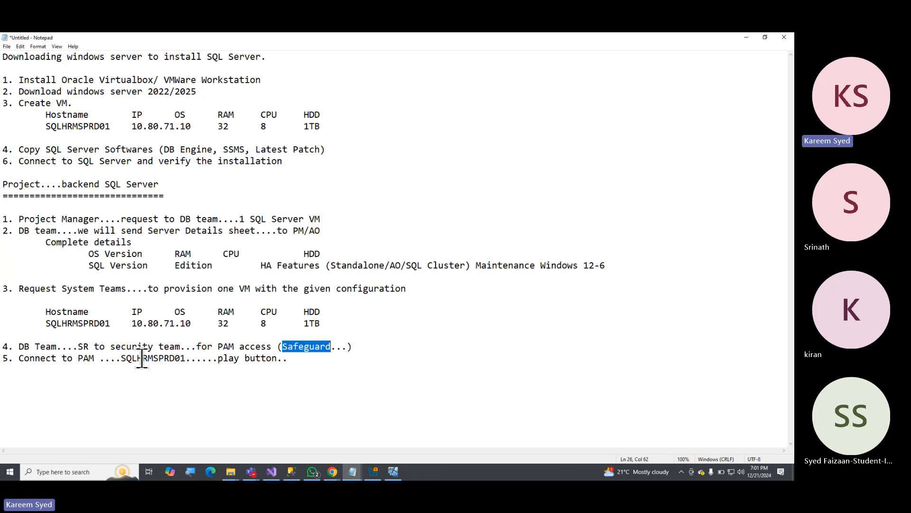
pyautogui.click(261, 345)
pyautogui.moveTo(191, 346); pyautogui.dragTo(336, 346)
pyautogui.click(284, 349)
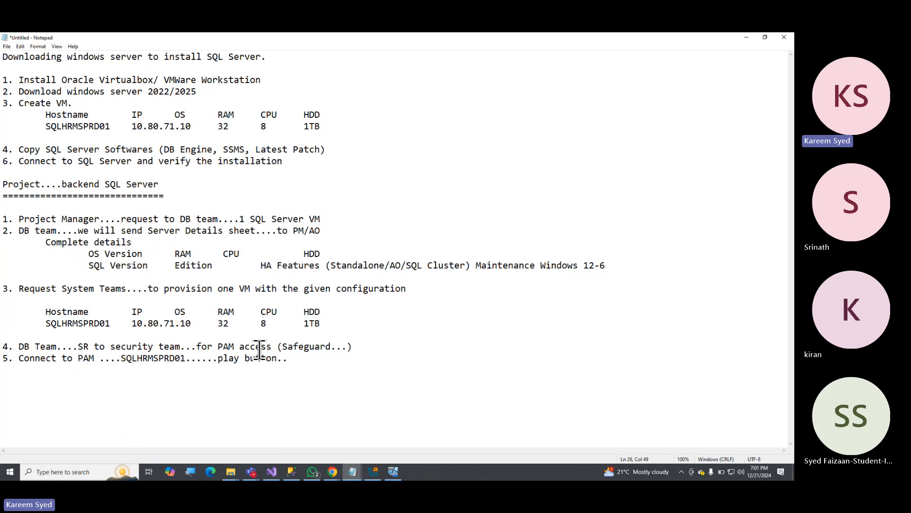
pyautogui.moveTo(260, 349); pyautogui.dragTo(346, 350)
pyautogui.click(271, 348)
pyautogui.moveTo(186, 347); pyautogui.dragTo(330, 348)
pyautogui.click(293, 374)
pyautogui.click(202, 346)
pyautogui.moveTo(203, 346); pyautogui.dragTo(273, 347)
pyautogui.click(307, 368)
# Switch to the SQLHRMSPRD01 VM in VirtualBox, enter and re-enter the built-in Administrator account's password, and finish the Windows setup.
pyautogui.click(746, 37)
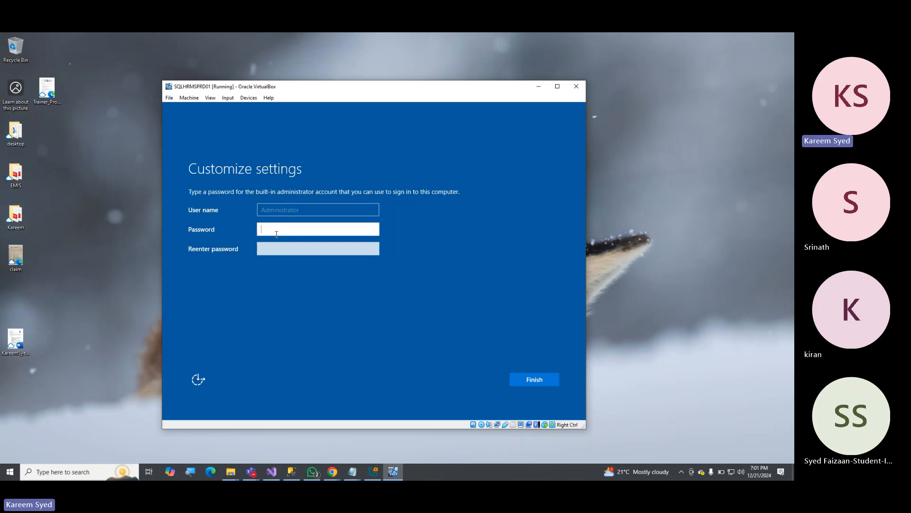
pyautogui.write('********')
pyautogui.press('Tab')
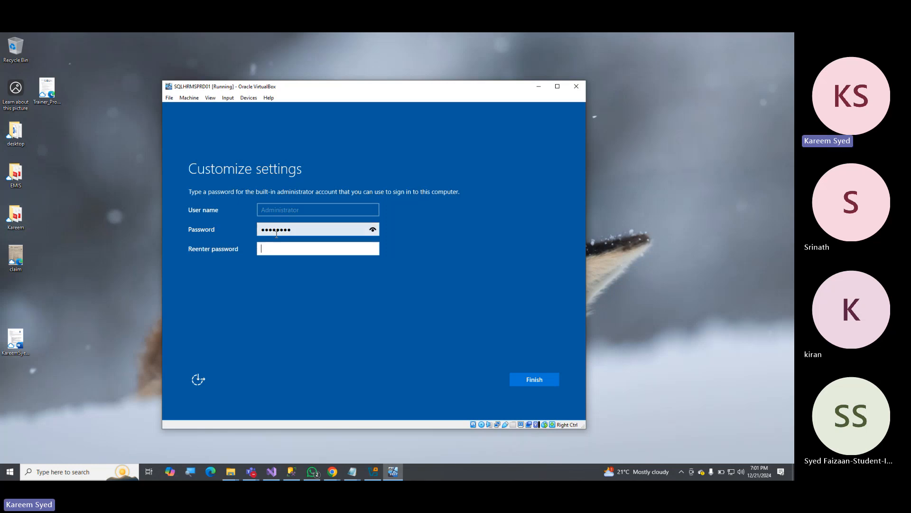
pyautogui.write('********')
pyautogui.press('Return')
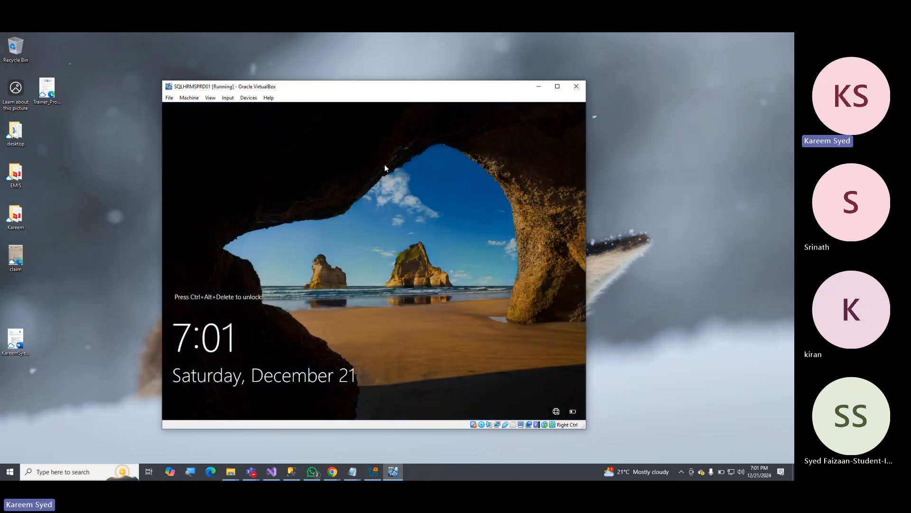
# Send Ctrl-Alt-Del to the VM to unlock it and sign in as Administrator with the account password.
pyautogui.click(227, 99)
pyautogui.moveTo(261, 108)
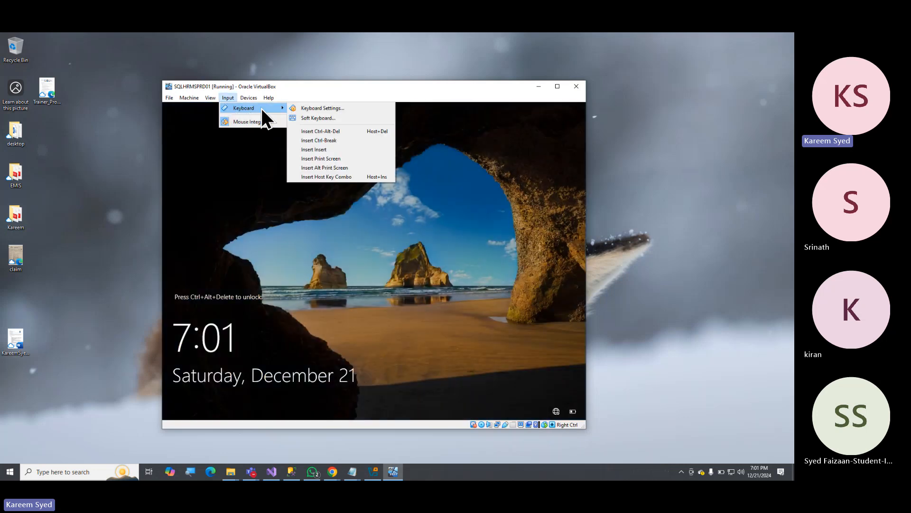
pyautogui.click(336, 134)
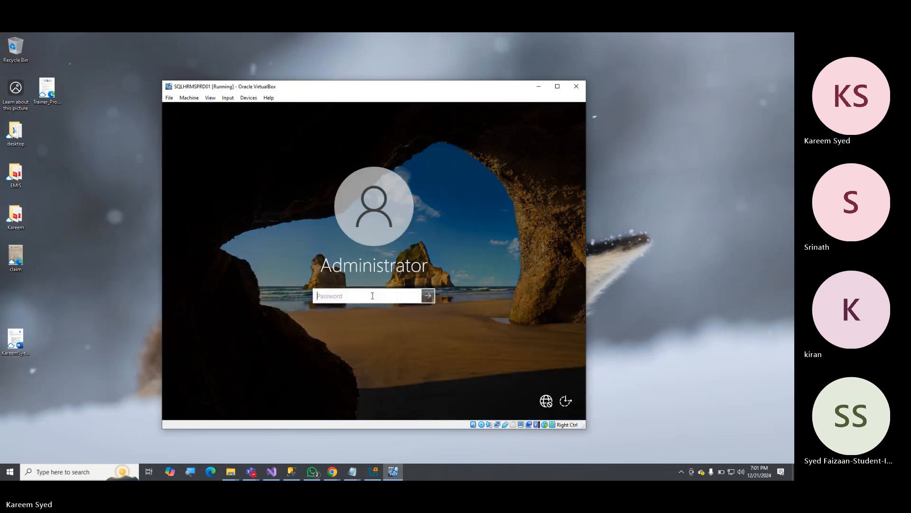
pyautogui.write('••••')
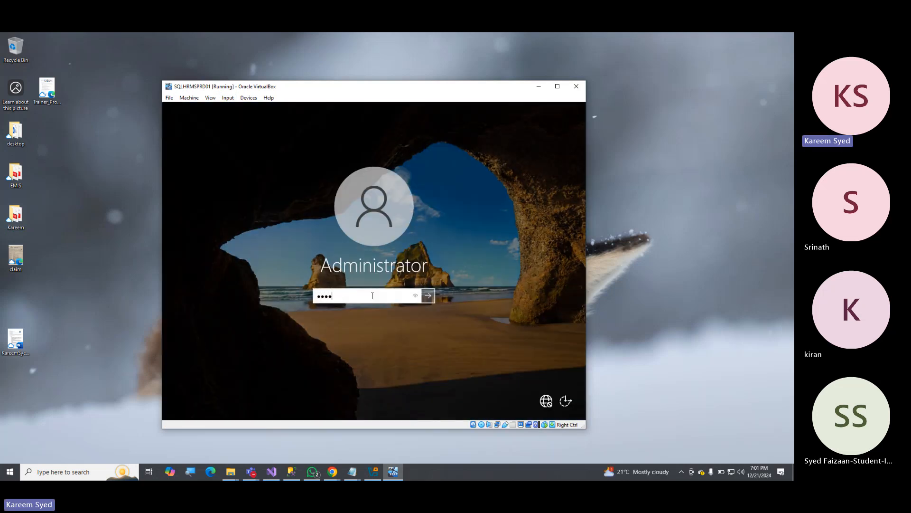
pyautogui.write('••••')
pyautogui.press('Return')
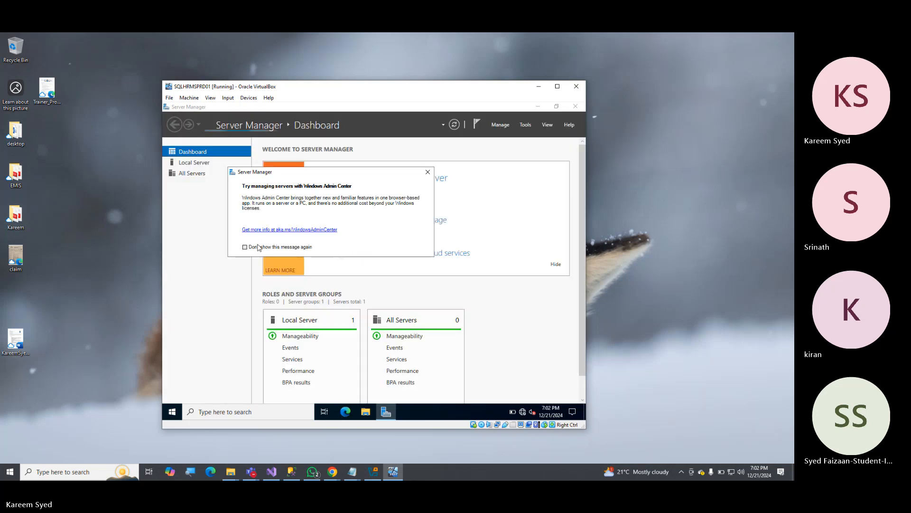
# Dismiss the Windows Admin Center message and close Server Manager in the VM.
pyautogui.click(428, 172)
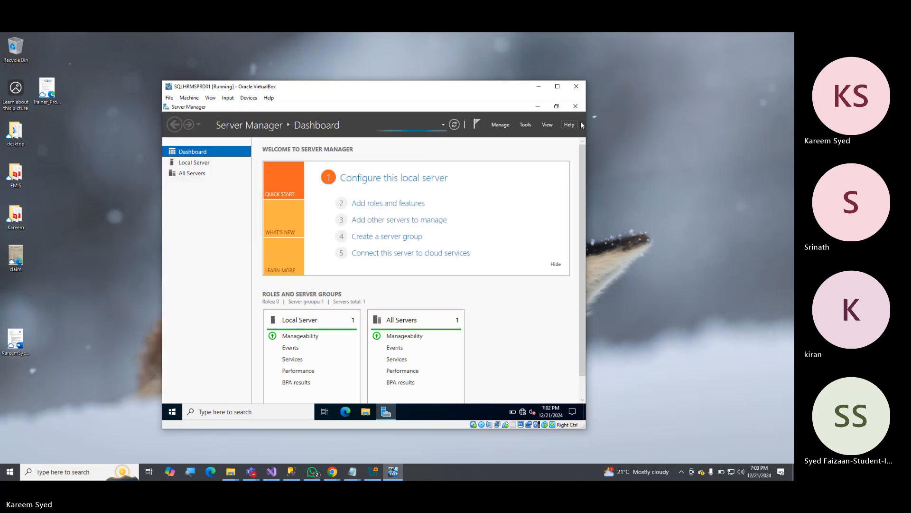
pyautogui.click(576, 107)
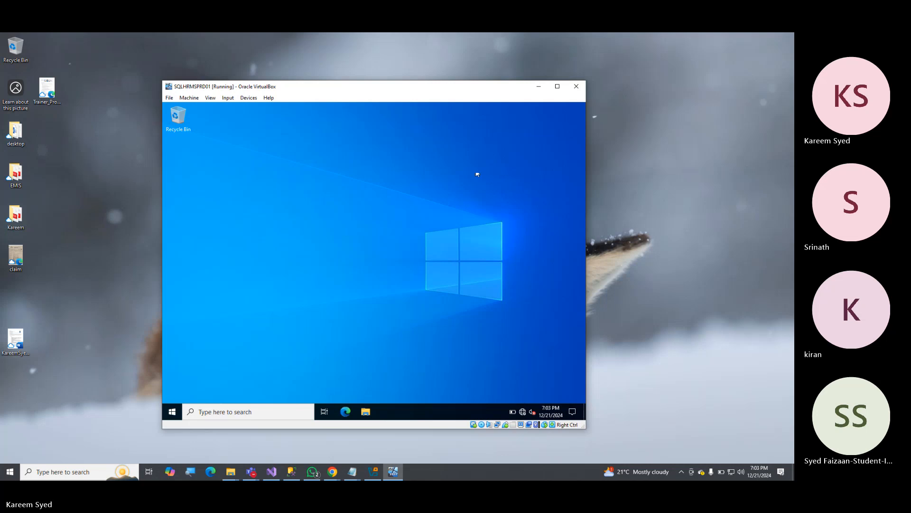
# Refresh the VM's desktop and open This PC in File Explorer to check the available drives.
pyautogui.rightClick(435, 166)
pyautogui.click(454, 190)
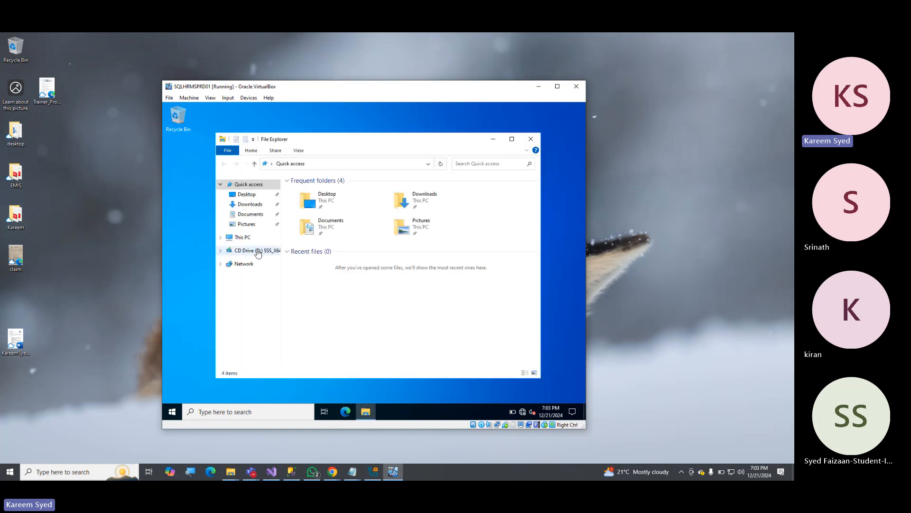
pyautogui.click(247, 239)
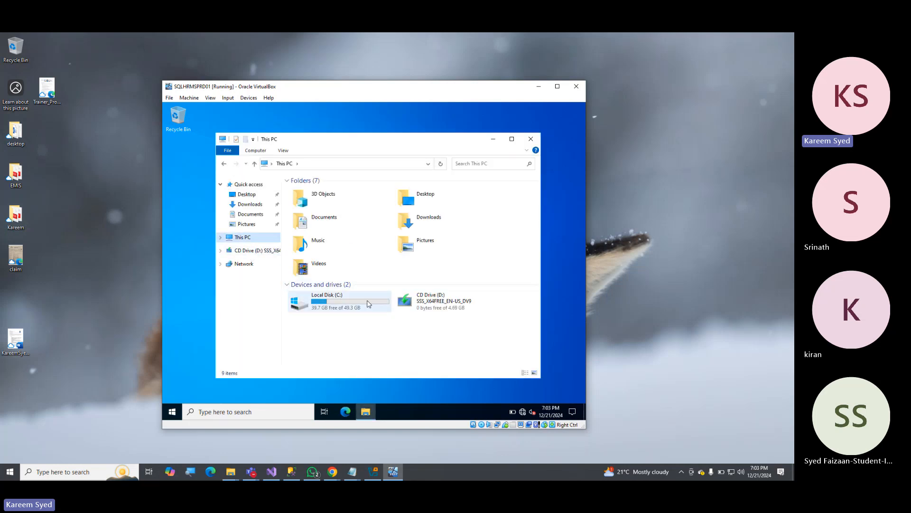
# Minimize the VM, switch back to the Notepad notes and highlight "Request System Teams" in item 3.
pyautogui.click(539, 87)
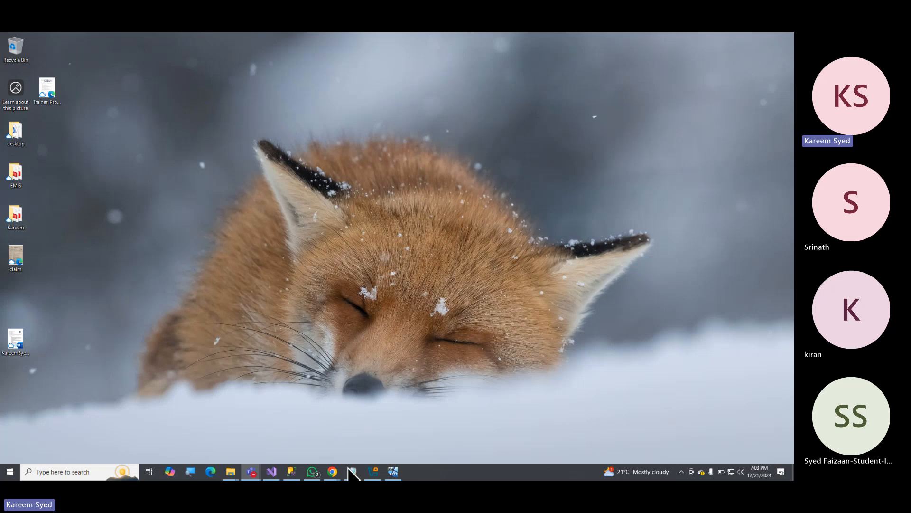
pyautogui.moveTo(360, 456)
pyautogui.click(385, 430)
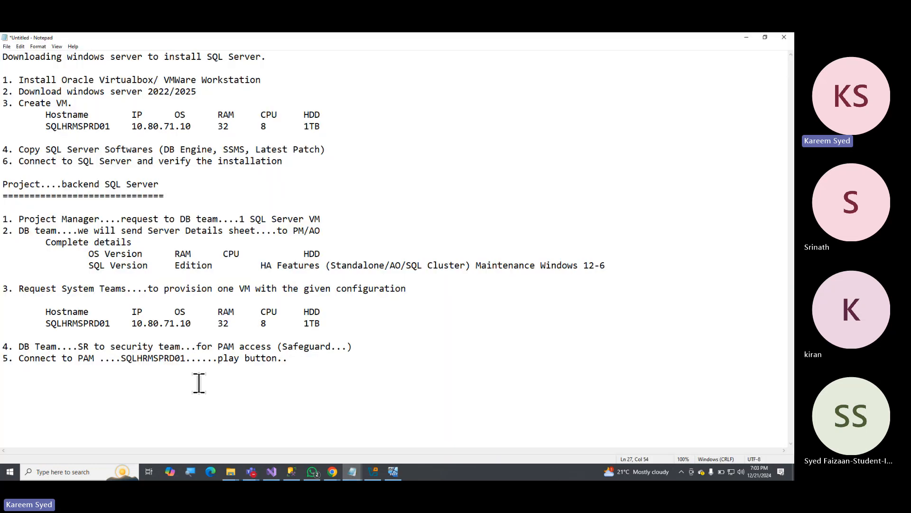
pyautogui.click(31, 240)
pyautogui.moveTo(19, 288); pyautogui.dragTo(137, 288)
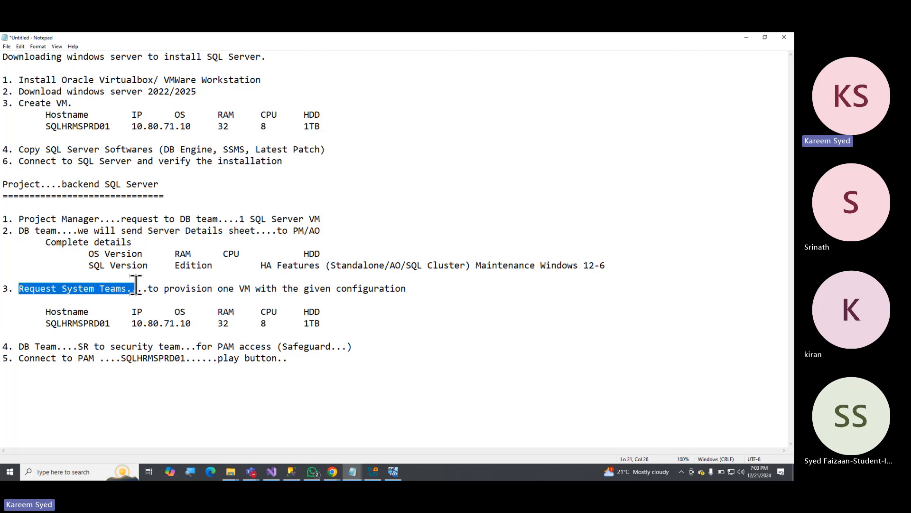
pyautogui.click(178, 285)
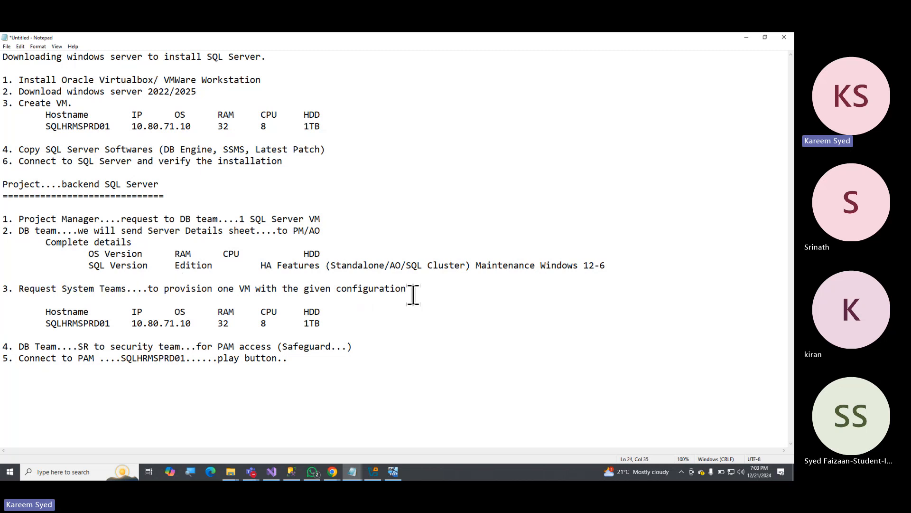
# Add an indented "FSL" heading below the item 3 configuration table, with a further indented "C:\" line under it.
pyautogui.press('Return')
pyautogui.press('Return')
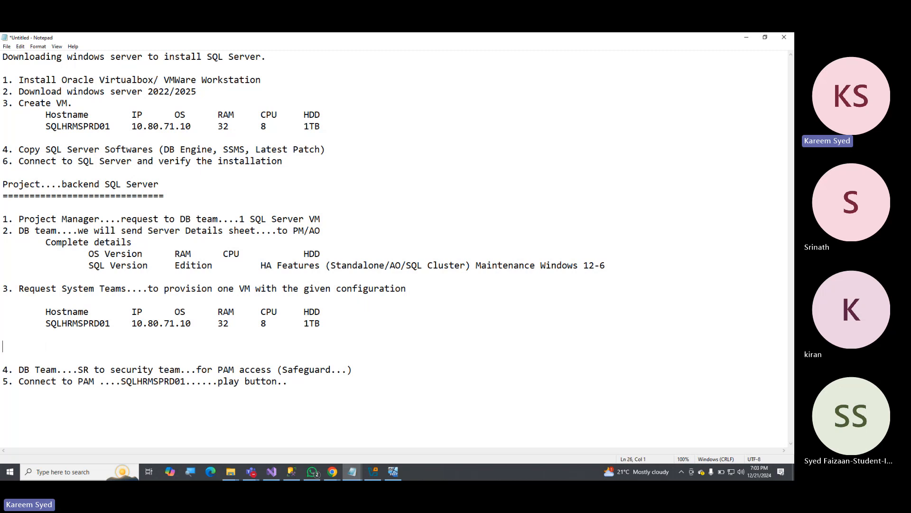
pyautogui.write('FSL')
pyautogui.press('Return')
pyautogui.press('Tab')
pyautogui.press('Tab')
pyautogui.write('C')
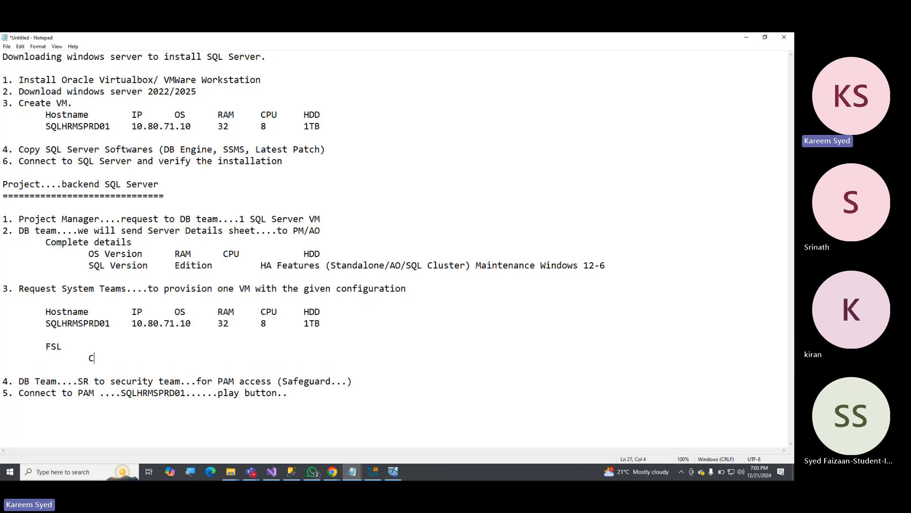
pyautogui.write(':\\')
pyautogui.press('Return')
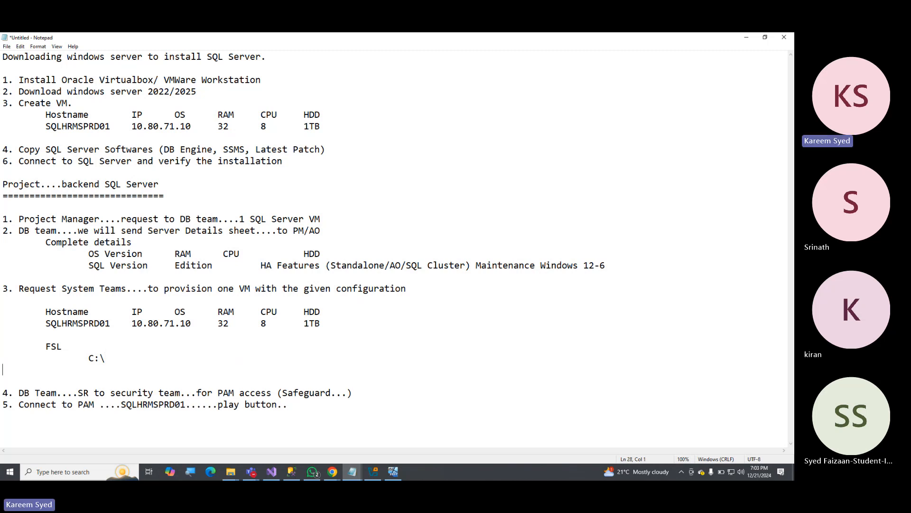
# Add a "D:\" line under C:\ in the FSL list with the description "For SQL Server".
pyautogui.write('D:\\\tFor SQL Server')
pyautogui.press('Return')
pyautogui.press('Tab')
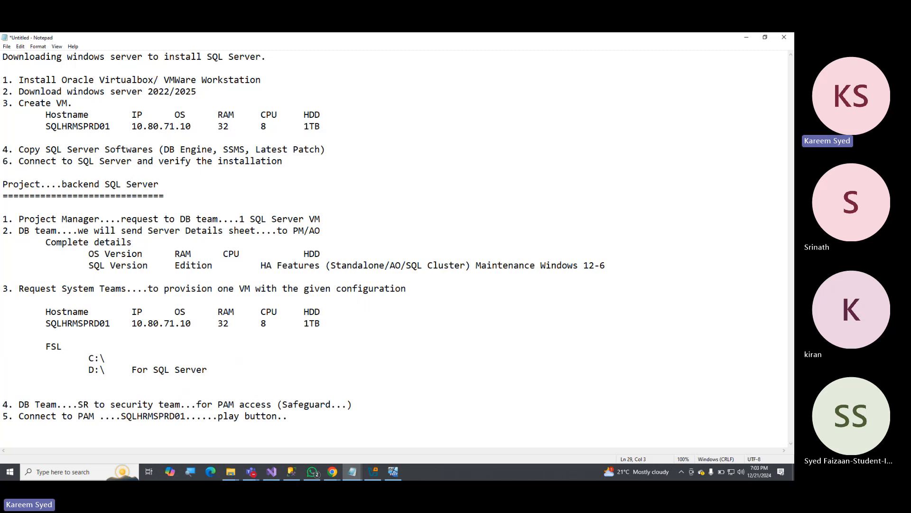
# Replace the D:\ line's description with "Data Files".
pyautogui.press('Up')
pyautogui.press('Up')
pyautogui.hotkey('shift', 'End')
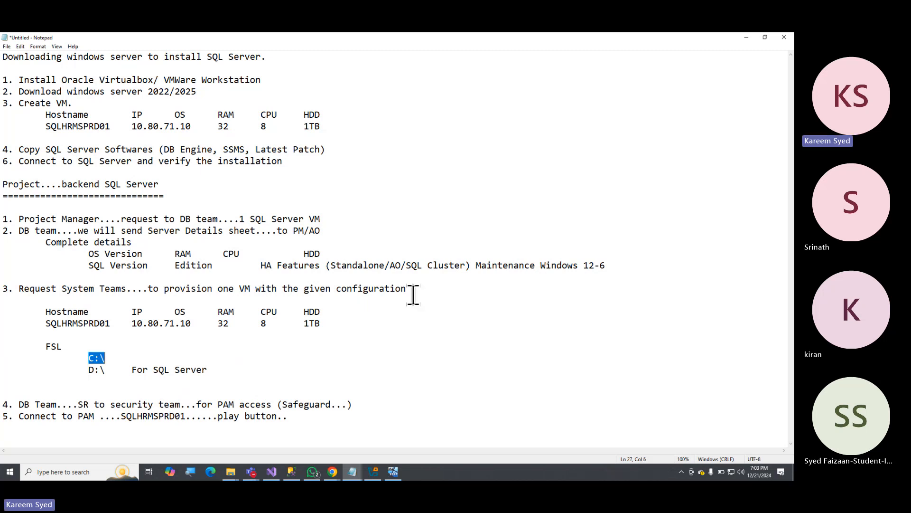
pyautogui.press('Down')
pyautogui.hotkey('shift', 'End')
pyautogui.press('Delete')
pyautogui.press('Tab')
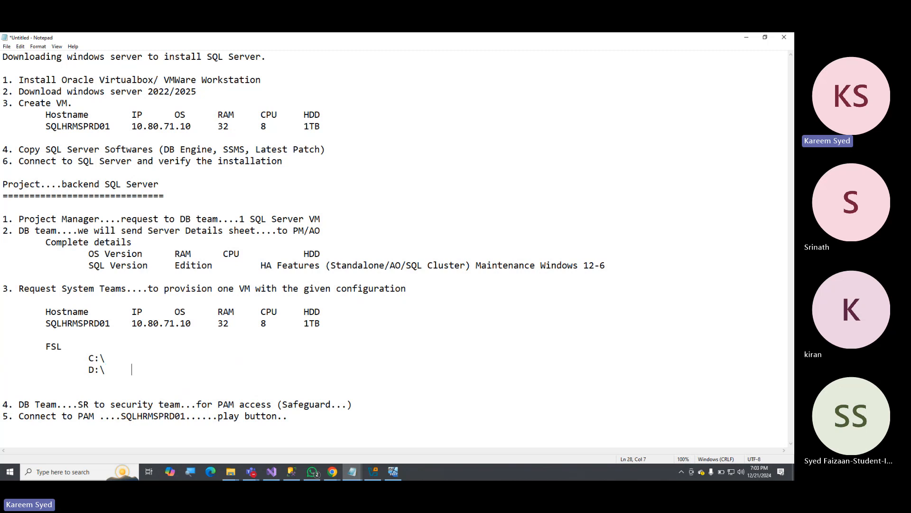
pyautogui.write('Data Files')
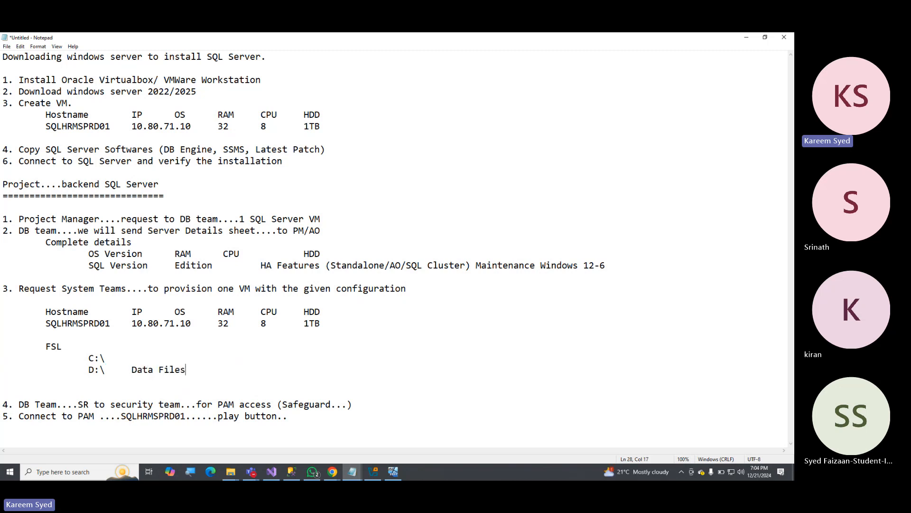
# Add an "L:\" line below D:\ in the FSL list with the description "Log Files".
pyautogui.press('Return')
pyautogui.write('L')
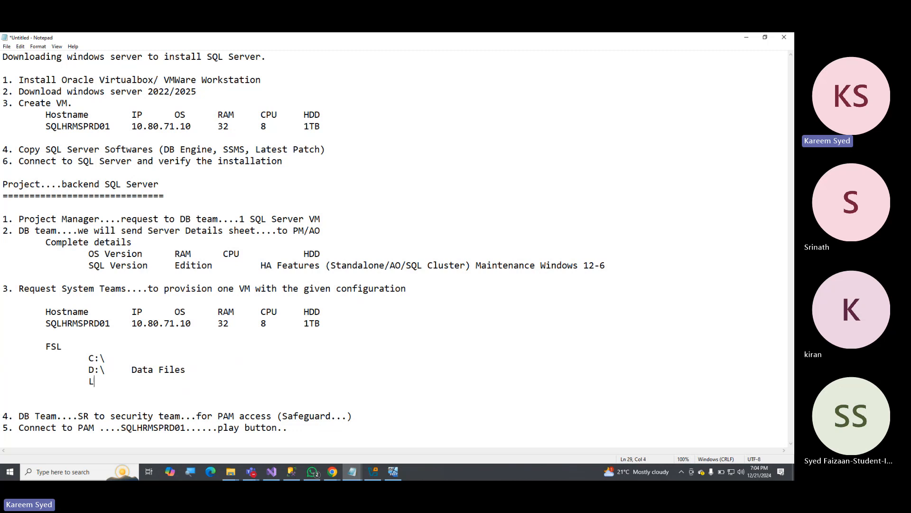
pyautogui.write(':\\\tLog F')
pyautogui.write('es')
# Add a "T:\" line below L:\ in the FSL list with the description "Tempdb files".
pyautogui.press('Return')
pyautogui.press('Tab')
pyautogui.press('Tab')
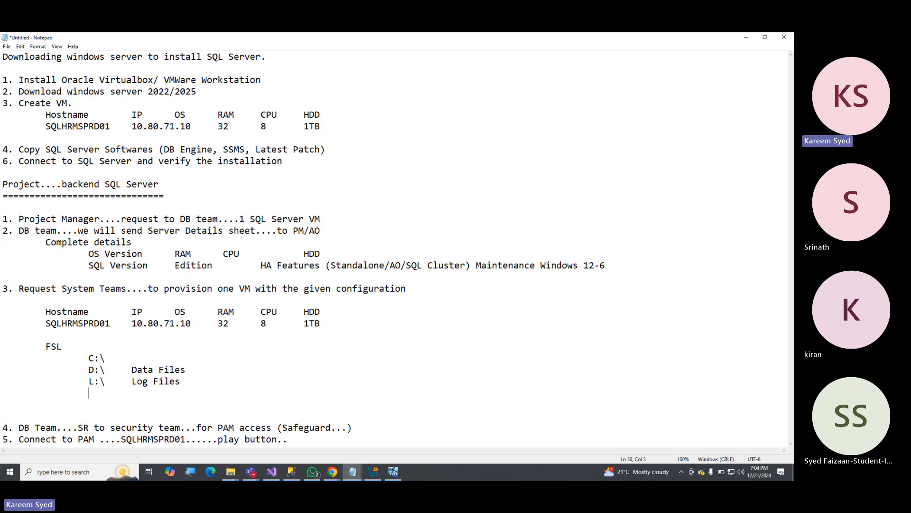
pyautogui.write('T:\\\tTempdb files')
pyautogui.press('Return')
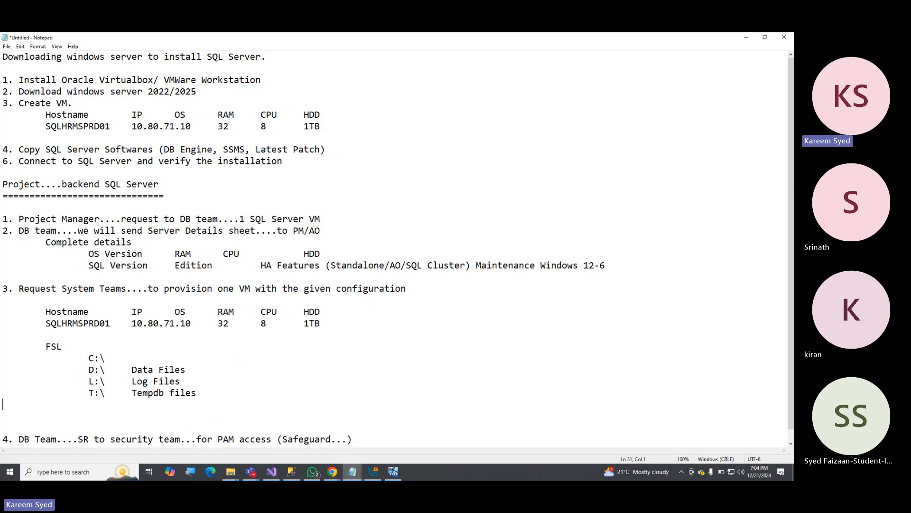
# Add the description "Install SQL Server" to the C:\ line in the FSL list.
pyautogui.press('Up')
pyautogui.press('Up')
pyautogui.press('Up')
pyautogui.press('End')
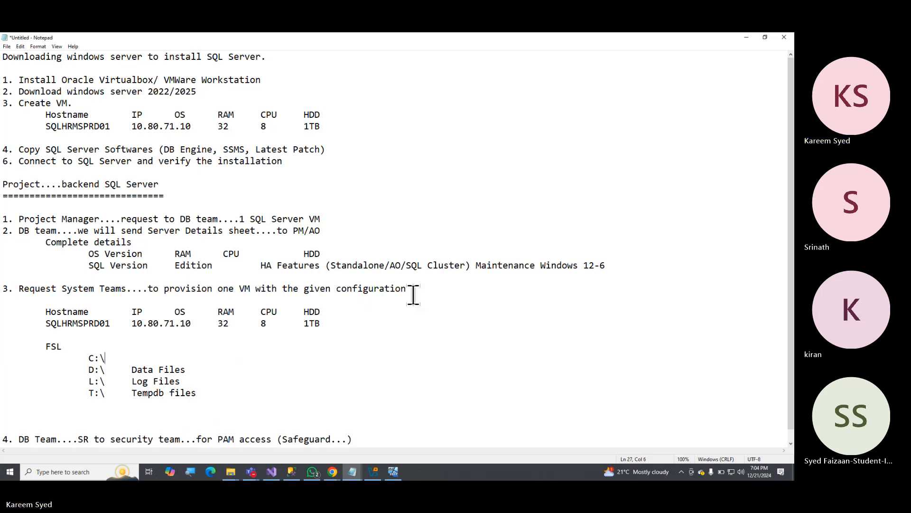
pyautogui.press('Tab')
pyautogui.write('Insta')
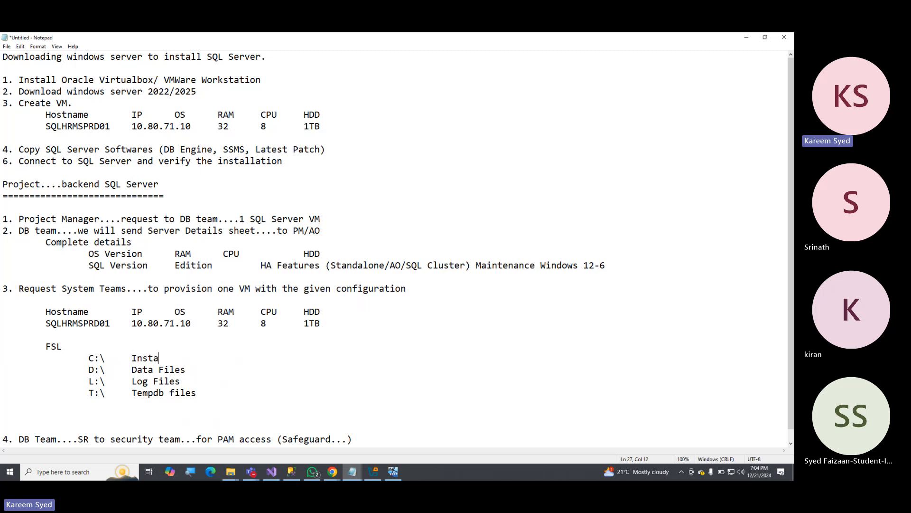
pyautogui.write('ll SQL Server')
pyautogui.hotkey('shift', 'Home')
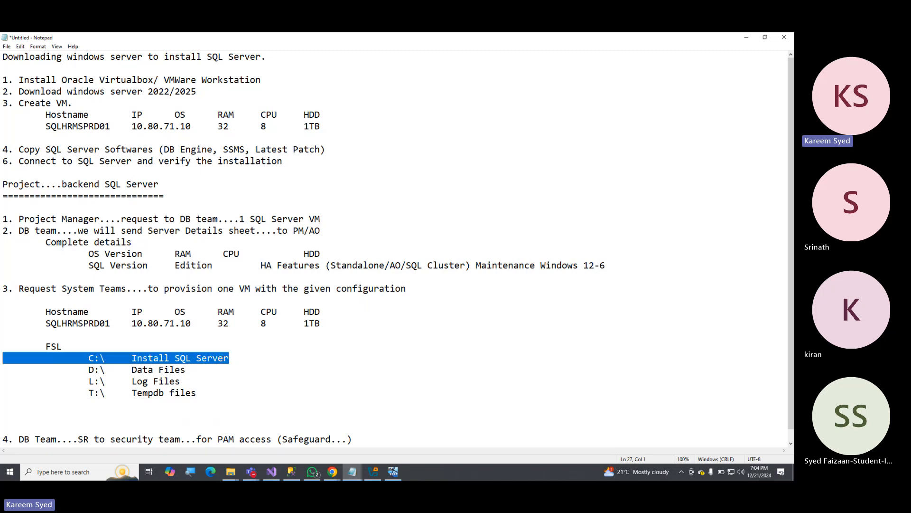
# Add a "Z:\" line below T:\ in the FSL list with the description "Database backups".
pyautogui.press('Down')
pyautogui.press('Down')
pyautogui.press('Down')
pyautogui.press('Down')
pyautogui.press('Down')
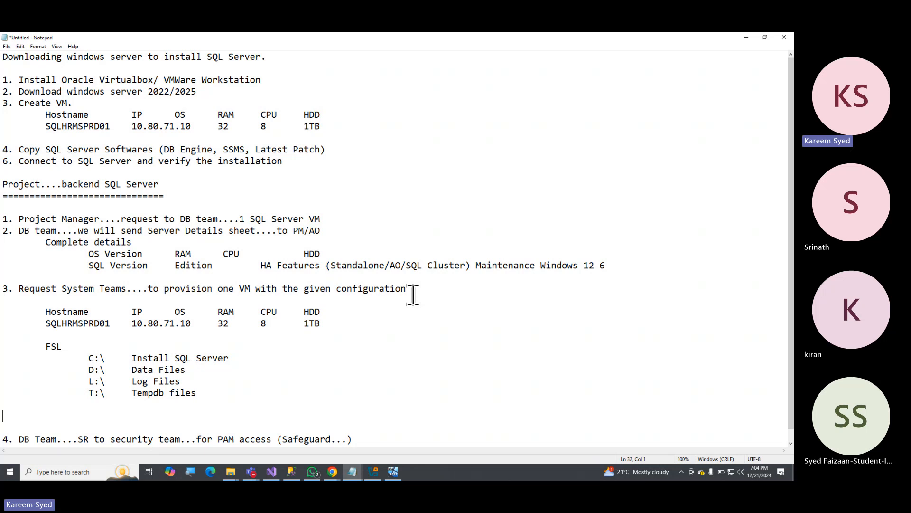
pyautogui.press('Tab')
pyautogui.press('Up')
pyautogui.write('Z:\\')
pyautogui.press('Tab')
pyautogui.write('Database backups')
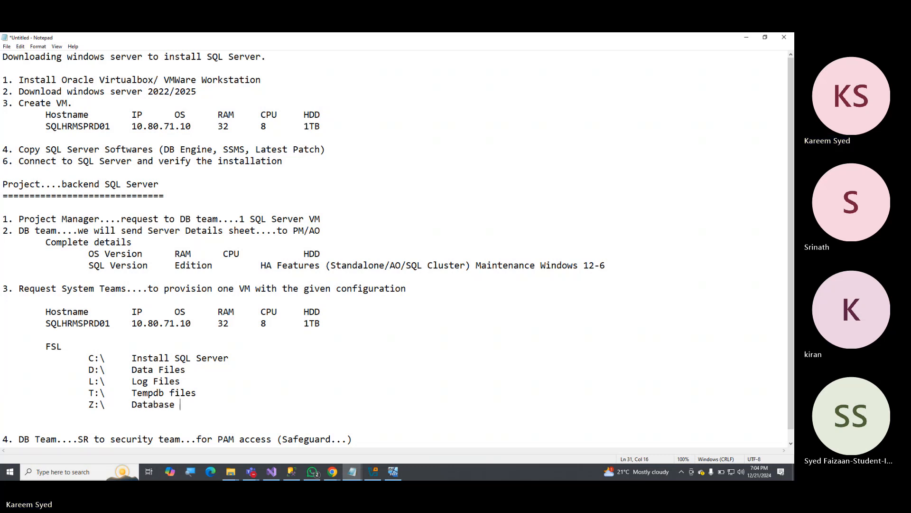
pyautogui.press('Return')
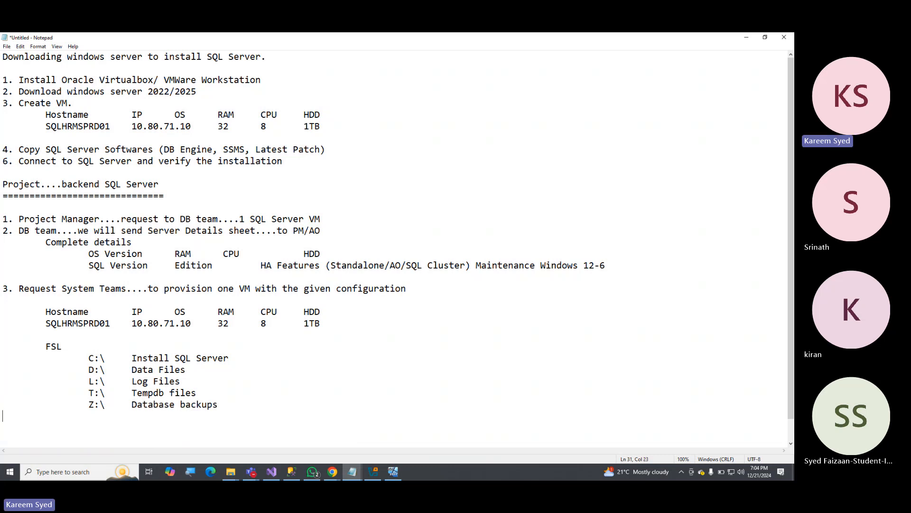
# Add the sizes 200G to the D:\ Data Files line and 100G to the L:\ Log Files line.
pyautogui.press('Up')
pyautogui.press('Up')
pyautogui.press('Up')
pyautogui.press('Up')
pyautogui.press('End')
pyautogui.press('Tab')
pyautogui.press('Tab')
pyautogui.write('200G')
pyautogui.press('Down')
pyautogui.press('Tab')
pyautogui.press('Tab')
pyautogui.write('100G')
# Add the sizes 200G to the T:\ Tempdb files line and 500G to the Z:\ Database backups line.
pyautogui.press('Down')
pyautogui.press('Tab')
pyautogui.press('Tab')
pyautogui.write('200G')
pyautogui.press('Down')
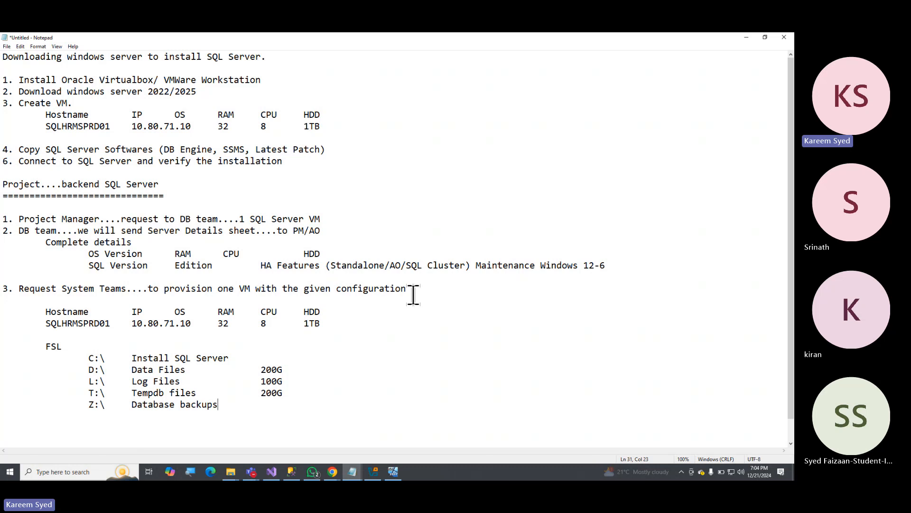
pyautogui.press('Tab')
pyautogui.write('500G')
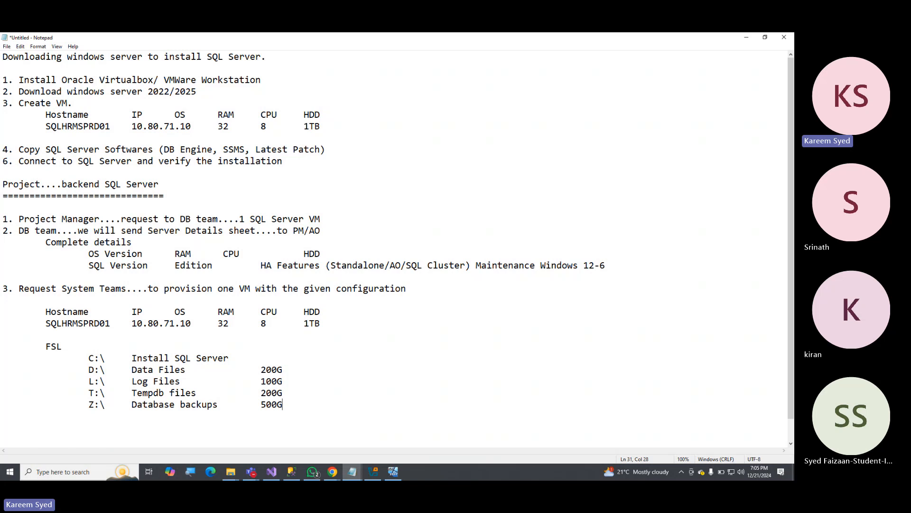
# Review the System Teams provisioning request in item 3 and the drives, purposes and sizes in its FSL list.
pyautogui.moveTo(63, 289); pyautogui.dragTo(126, 288)
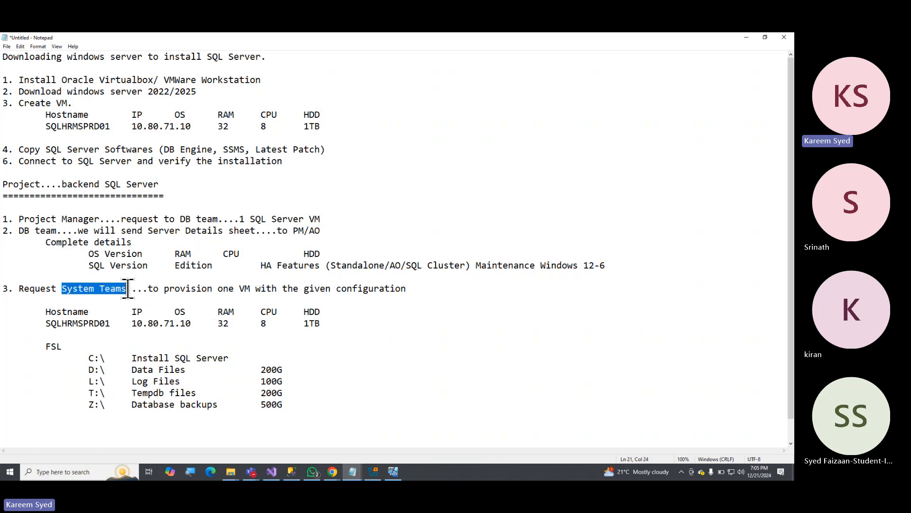
pyautogui.click(170, 289)
pyautogui.moveTo(196, 288); pyautogui.dragTo(325, 290)
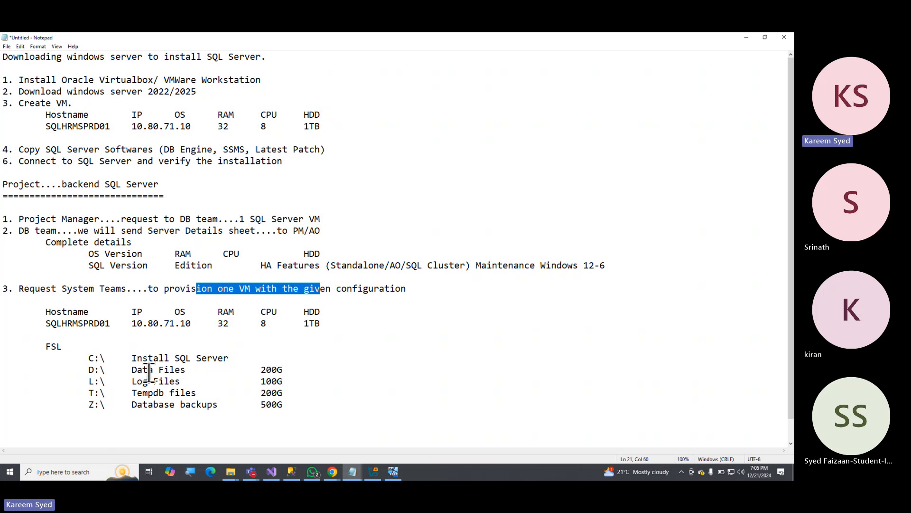
pyautogui.moveTo(37, 346); pyautogui.dragTo(84, 344)
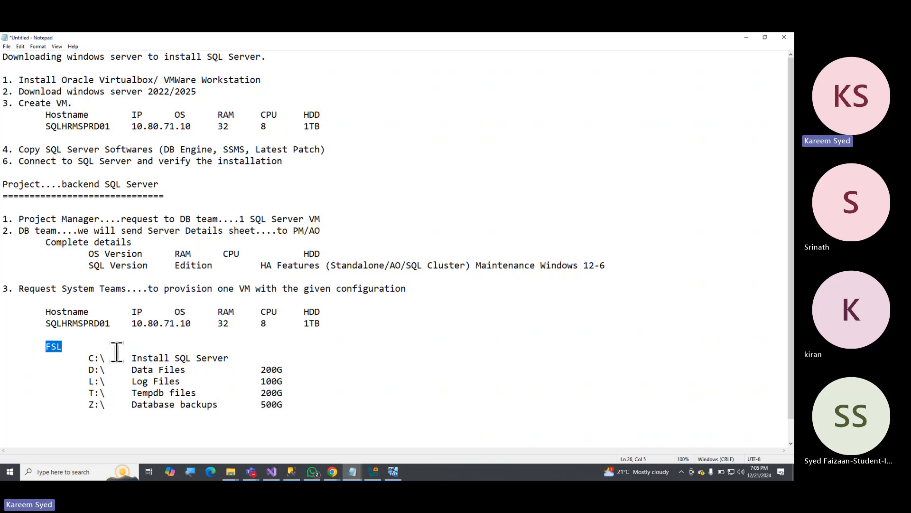
pyautogui.moveTo(83, 370); pyautogui.dragTo(300, 369)
pyautogui.moveTo(87, 382); pyautogui.dragTo(279, 381)
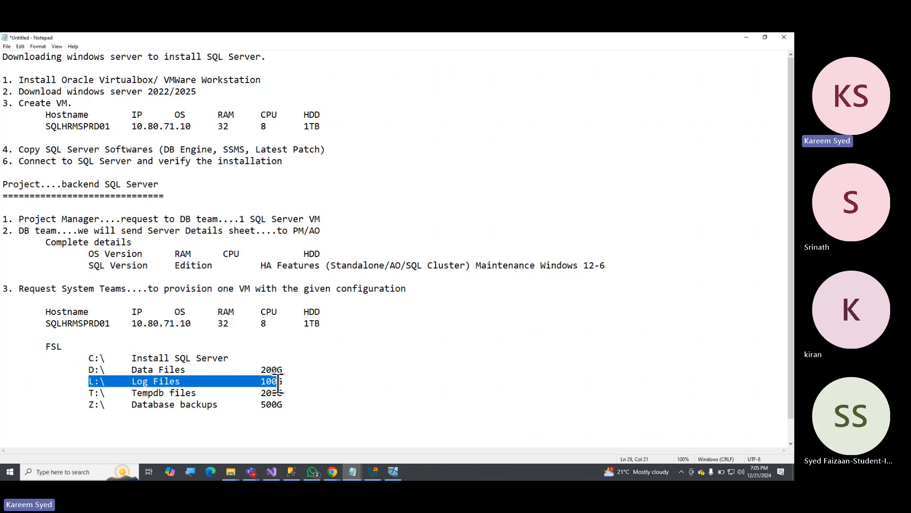
pyautogui.click(84, 391)
pyautogui.click(76, 370)
pyautogui.moveTo(76, 371); pyautogui.dragTo(326, 401)
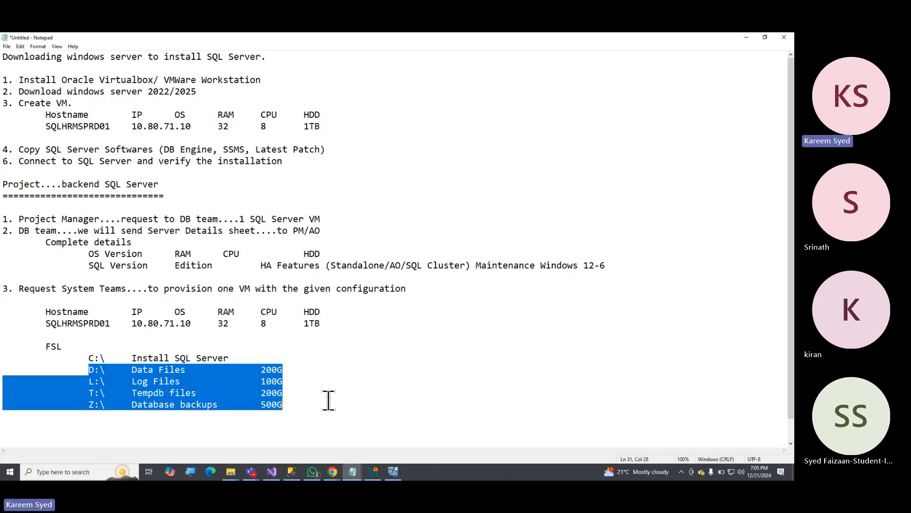
pyautogui.click(192, 375)
pyautogui.click(88, 375)
pyautogui.moveTo(88, 375); pyautogui.dragTo(299, 408)
pyautogui.moveTo(40, 346); pyautogui.dragTo(97, 344)
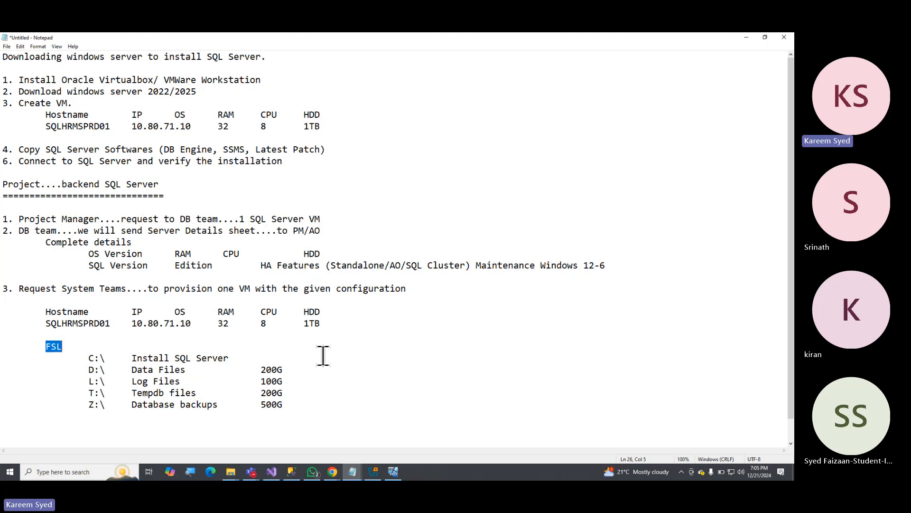
pyautogui.click(322, 405)
pyautogui.scroll(-1, 232, 354)
pyautogui.click(78, 408)
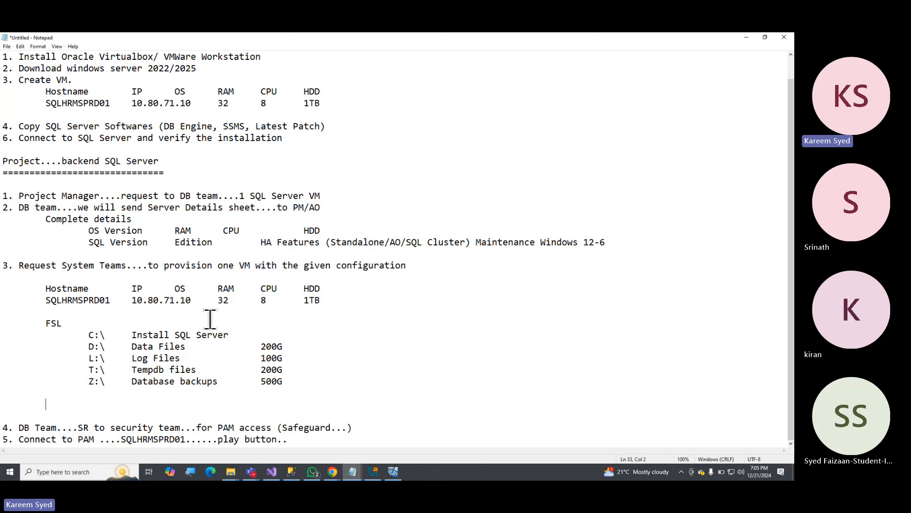
pyautogui.moveTo(81, 336); pyautogui.dragTo(299, 397)
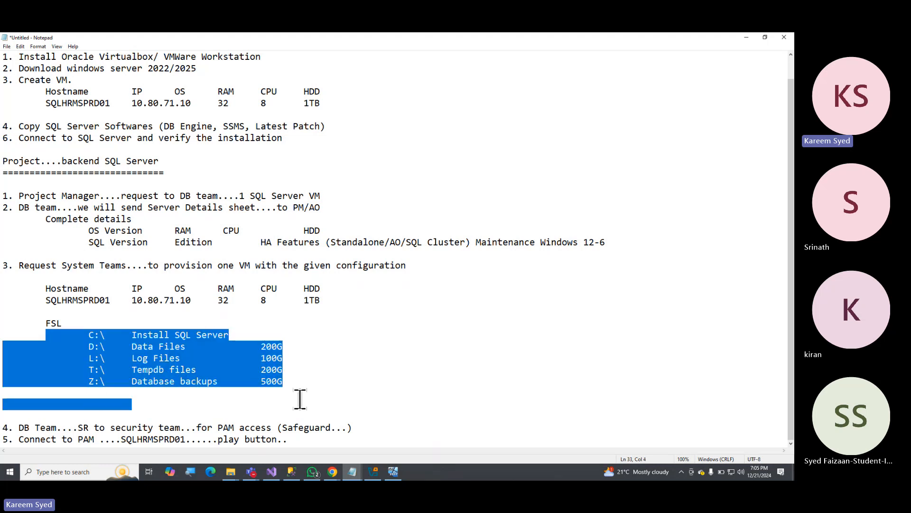
pyautogui.click(293, 382)
pyautogui.moveTo(86, 336); pyautogui.dragTo(313, 381)
pyautogui.click(297, 395)
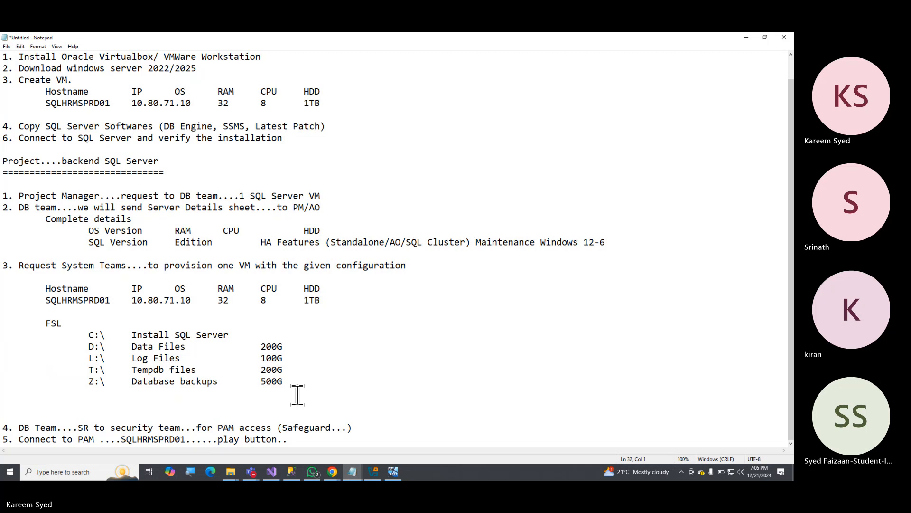
pyautogui.scroll(1, 435, 395)
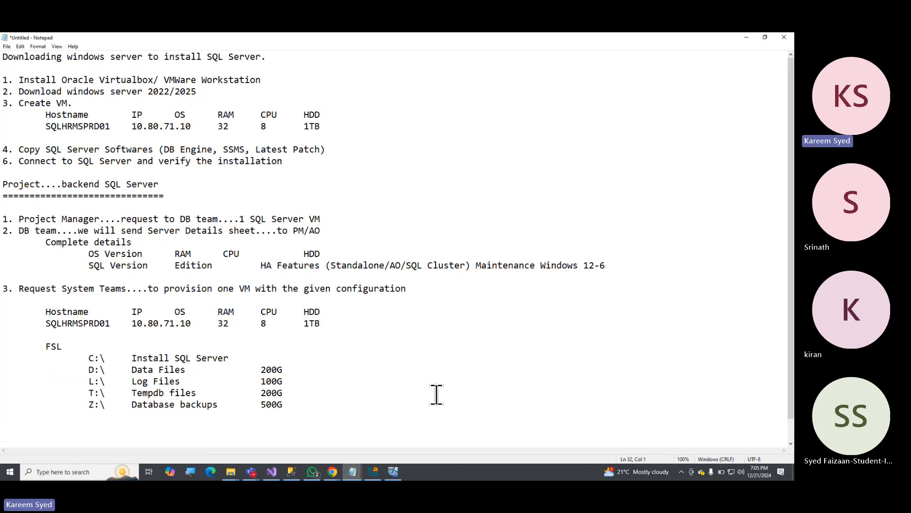
# Remove one surplus blank line between the Z:\ line and item 4 of the notes.
pyautogui.scroll(-1, 437, 395)
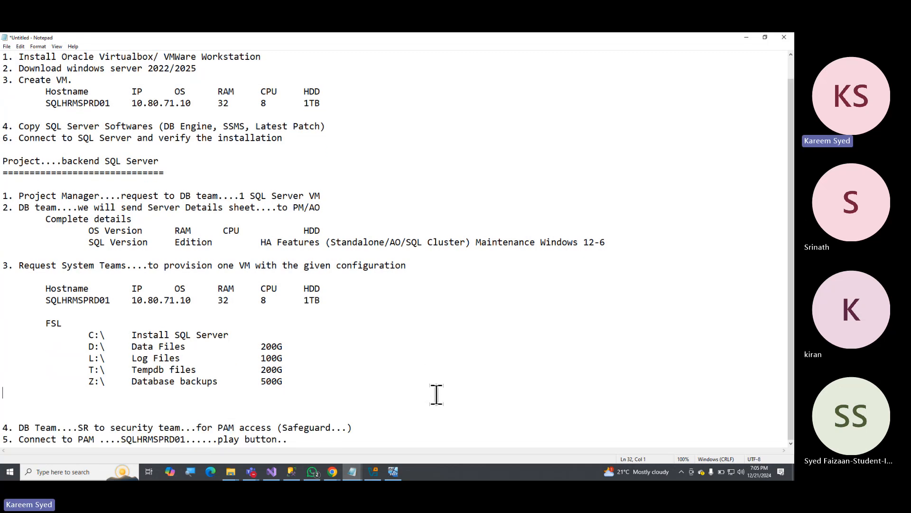
pyautogui.click(176, 403)
pyautogui.press('Delete')
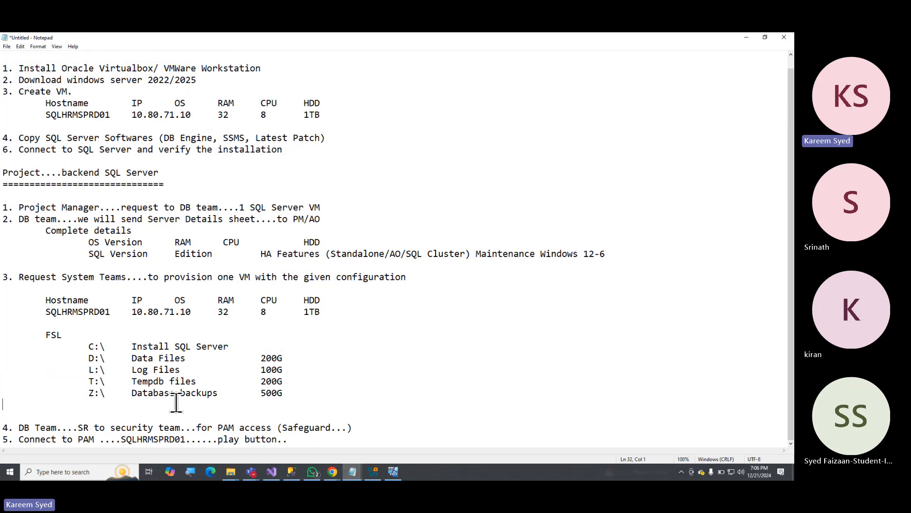
pyautogui.press('Up')
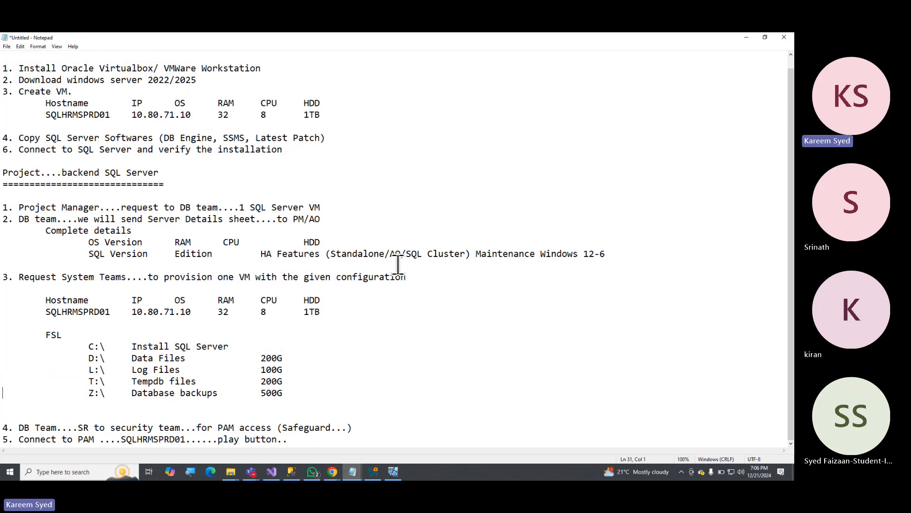
pyautogui.click(416, 189)
pyautogui.click(250, 324)
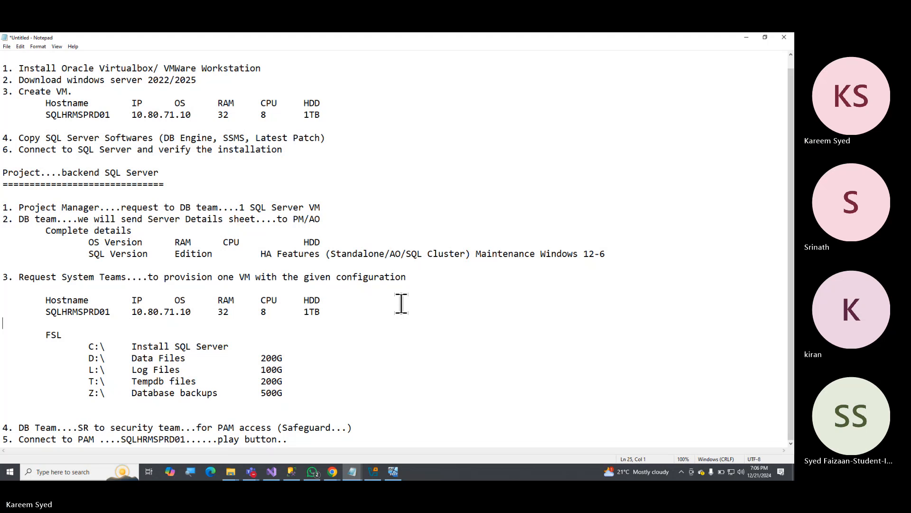
# Switch from the notes to the running SQLHRMSPRD01 VM in VirtualBox and close its This PC window.
pyautogui.click(746, 37)
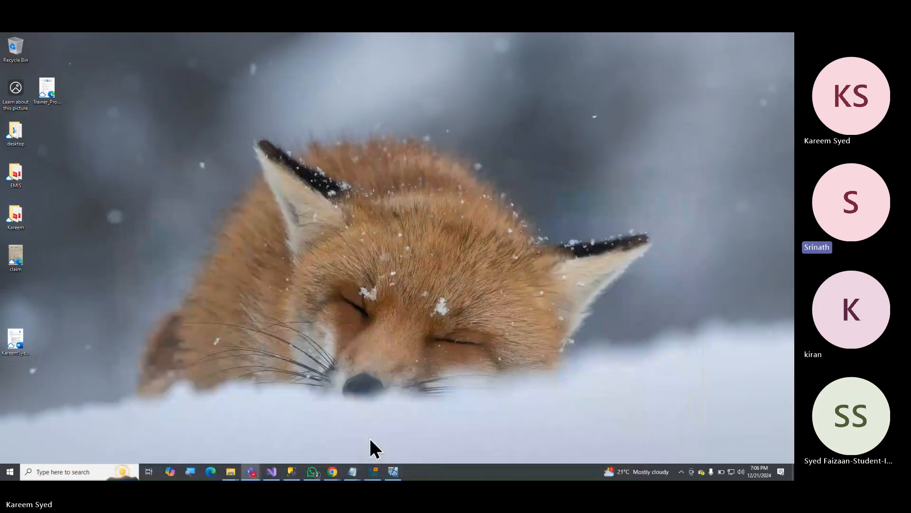
pyautogui.click(373, 471)
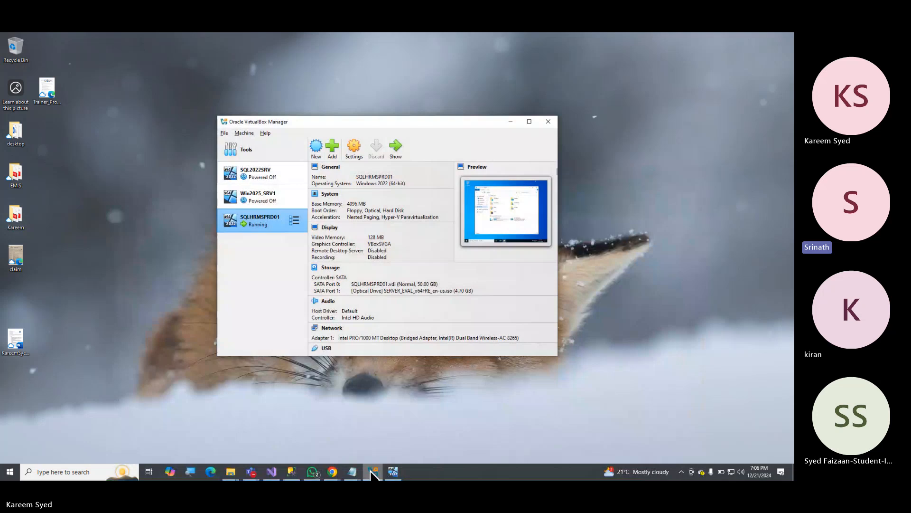
pyautogui.hotkey('alt', 'Tab')
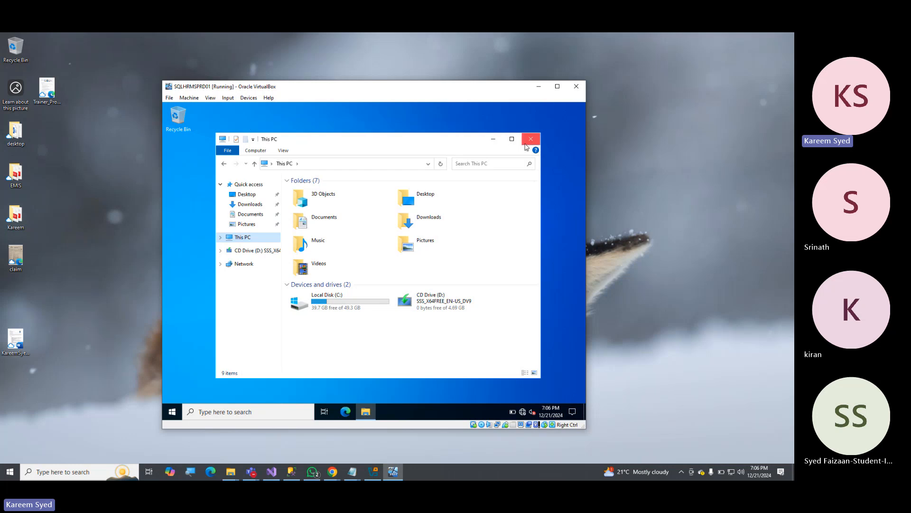
pyautogui.click(528, 141)
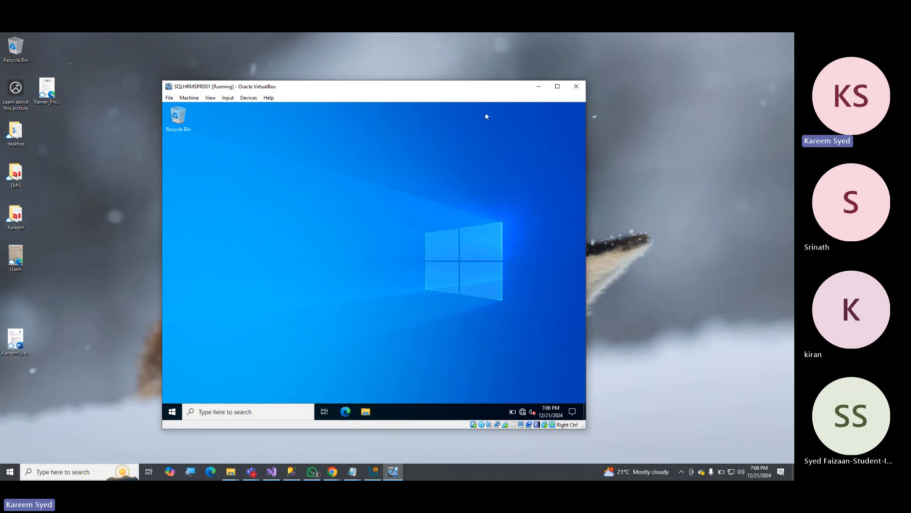
pyautogui.click(171, 413)
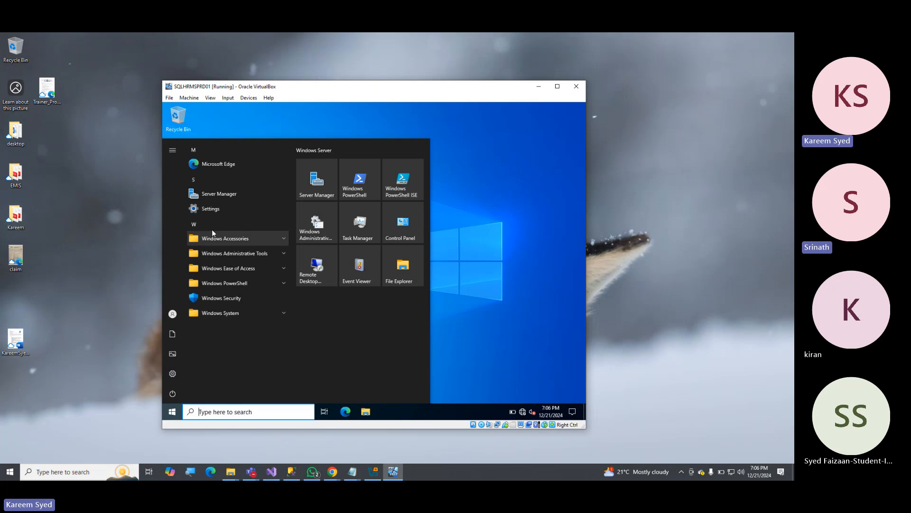
pyautogui.click(491, 218)
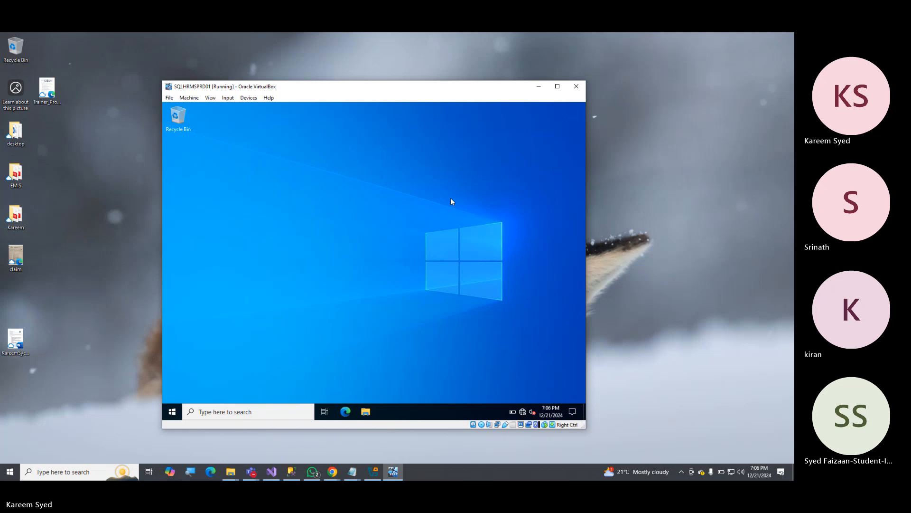
# Reposition the SQLHRMSPRD01 VM window and place the VirtualBox Manager window in front of it.
pyautogui.moveTo(492, 90); pyautogui.dragTo(455, 58)
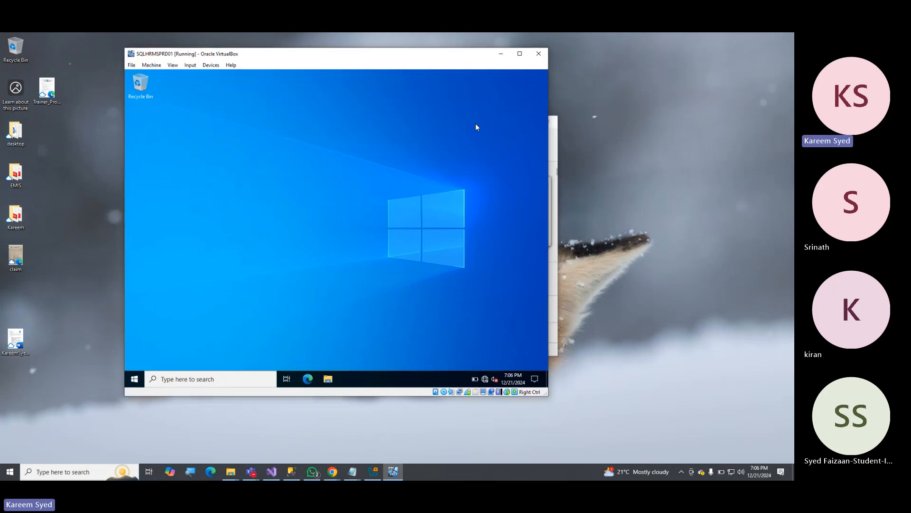
pyautogui.click(555, 150)
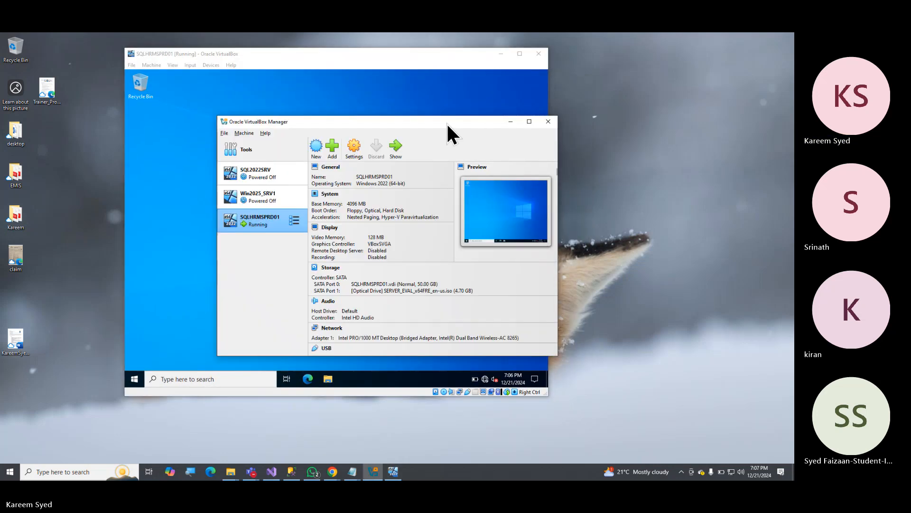
pyautogui.moveTo(440, 122); pyautogui.dragTo(341, 99)
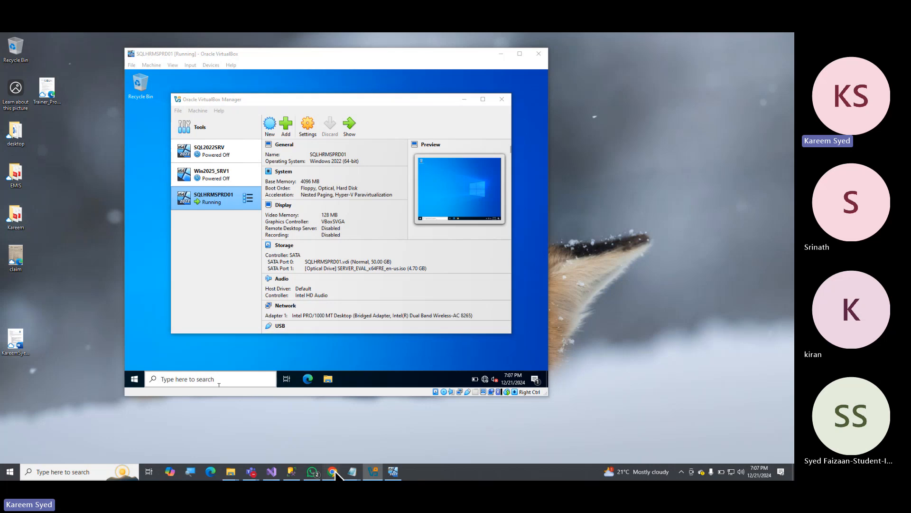
# Switch to Chrome, search the web for Oracle VirtualBox and open the virtualbox.org home page.
pyautogui.moveTo(332, 472)
pyautogui.click(361, 446)
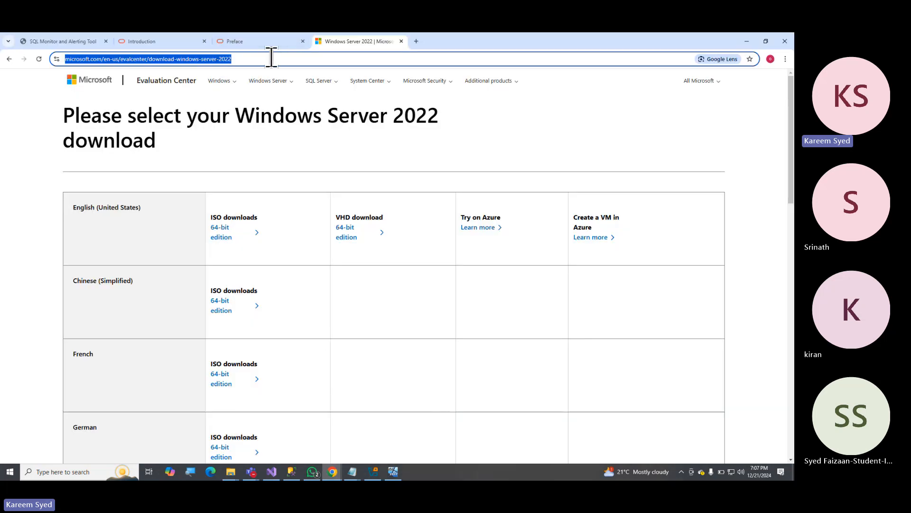
pyautogui.write('oracle viru')
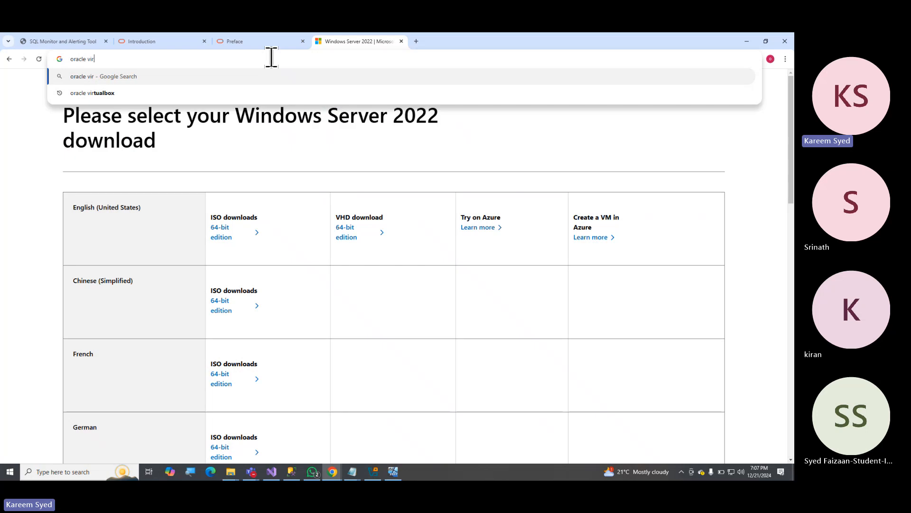
pyautogui.write('ta')
pyautogui.press('Return')
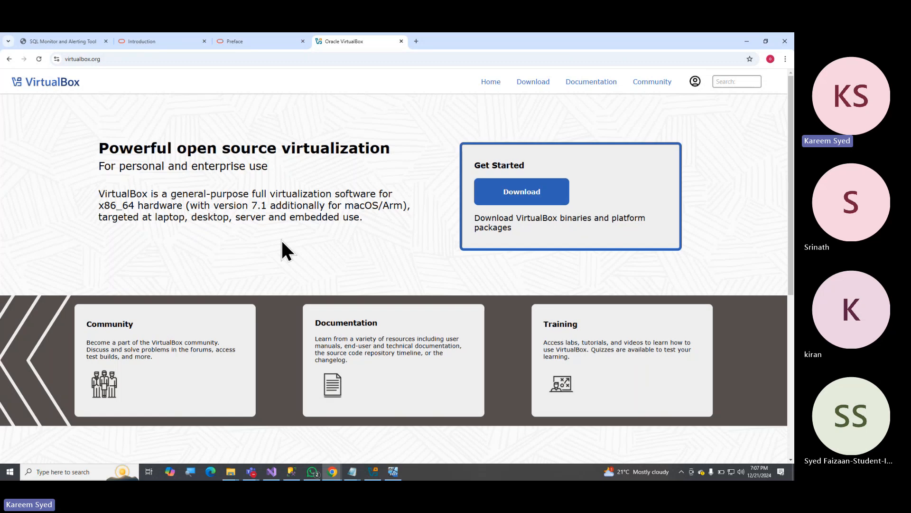
pyautogui.scroll(-5, 278, 235)
pyautogui.scroll(3, 371, 271)
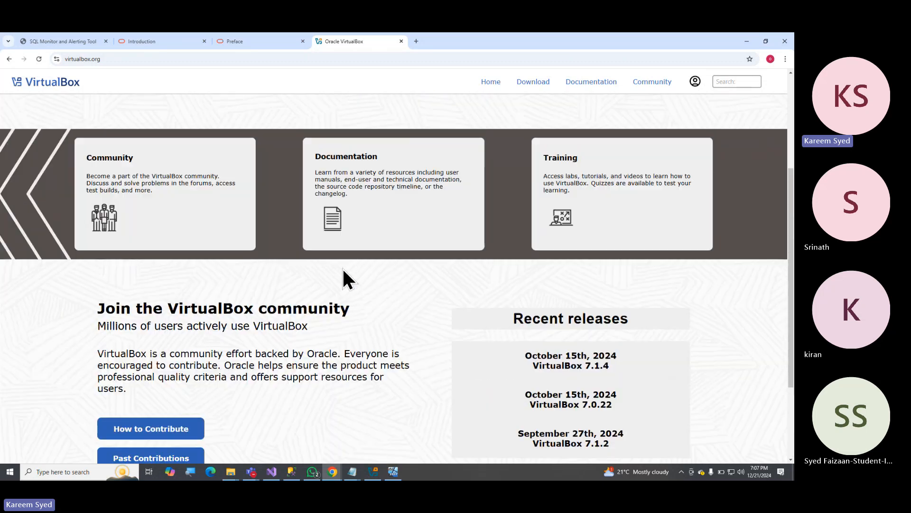
# Open the VirtualBox downloads page from the home page and locate the Windows hosts platform package.
pyautogui.scroll(-3, 333, 274)
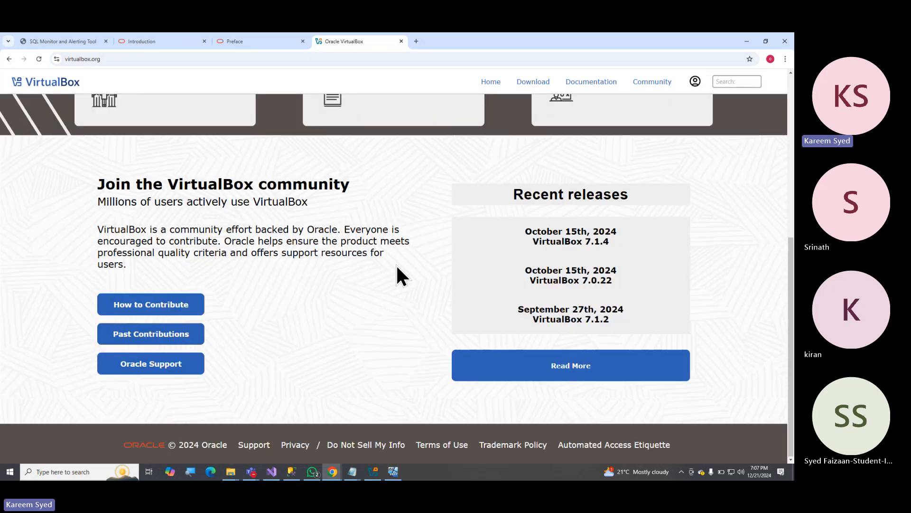
pyautogui.scroll(3, 396, 266)
pyautogui.scroll(3, 311, 270)
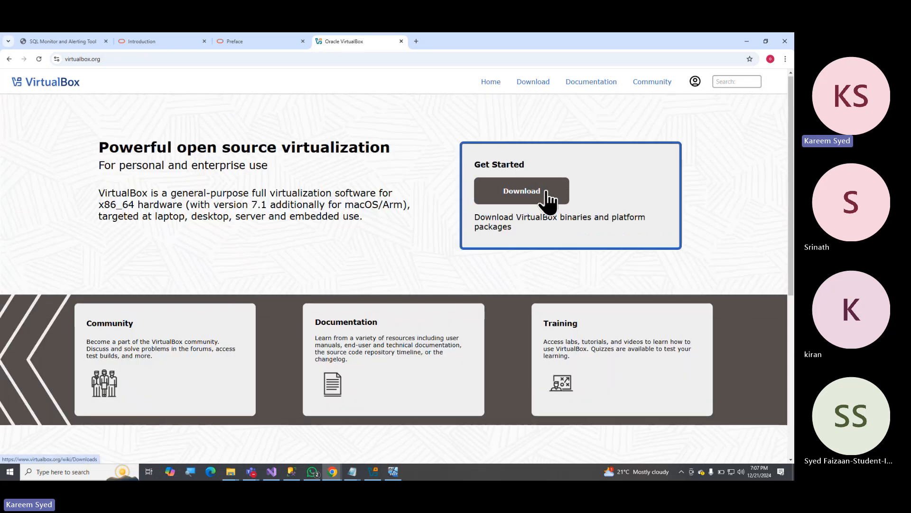
pyautogui.click(568, 191)
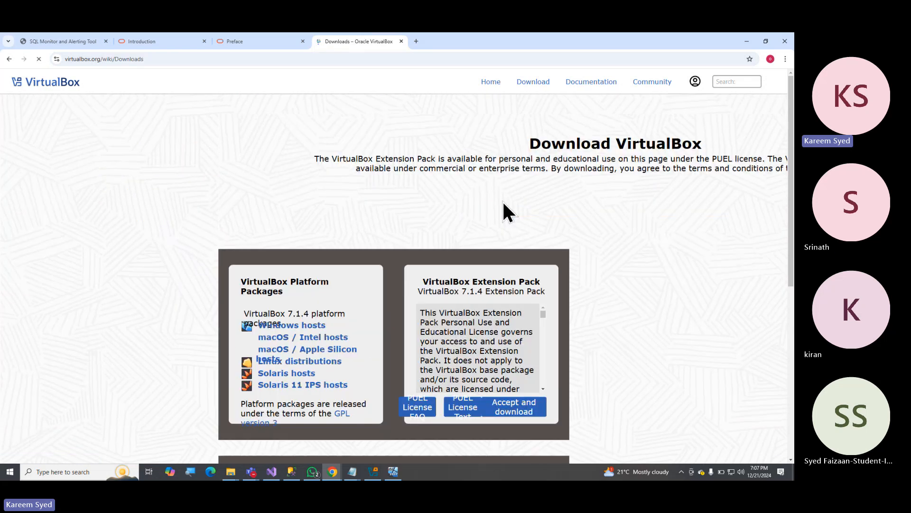
pyautogui.scroll(-2, 204, 221)
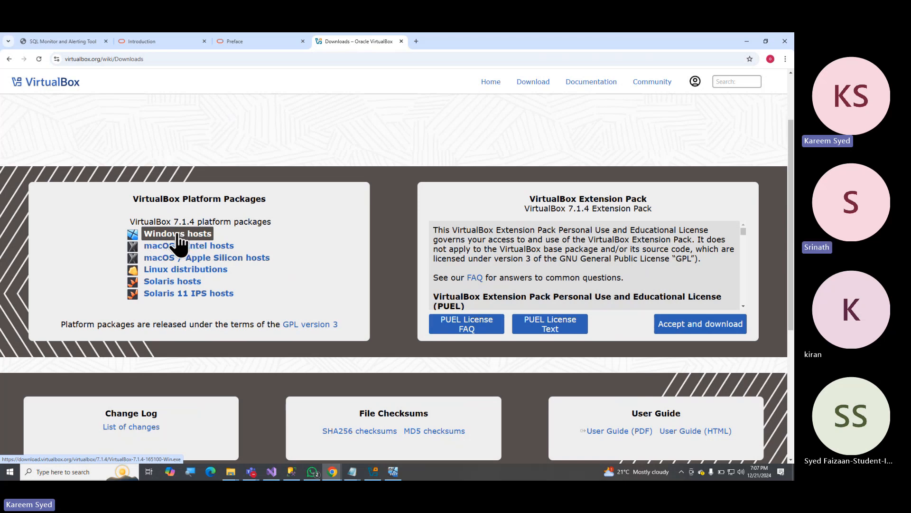
# Minimize Chrome and the VM window, locate the VirtualBox-7.1.4-165100-Win installer in the Downloads folder, and minimize File Explorer.
pyautogui.click(746, 42)
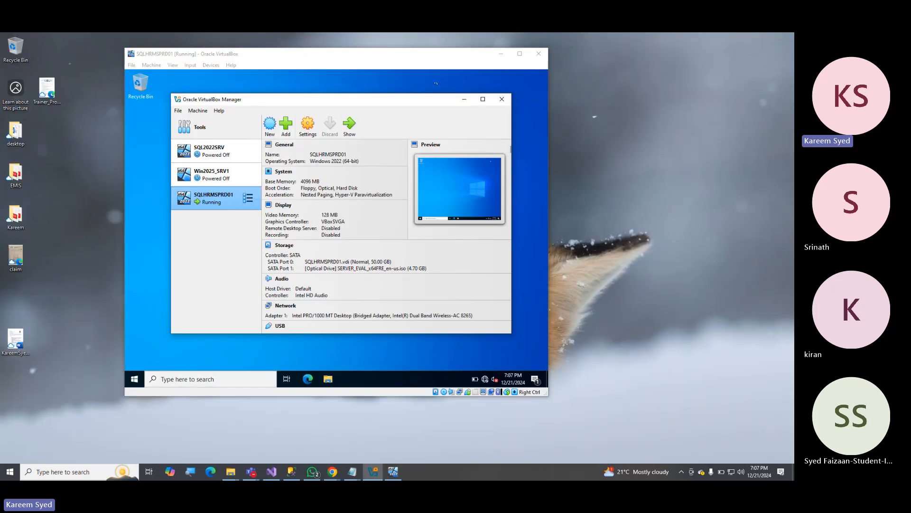
pyautogui.click(499, 51)
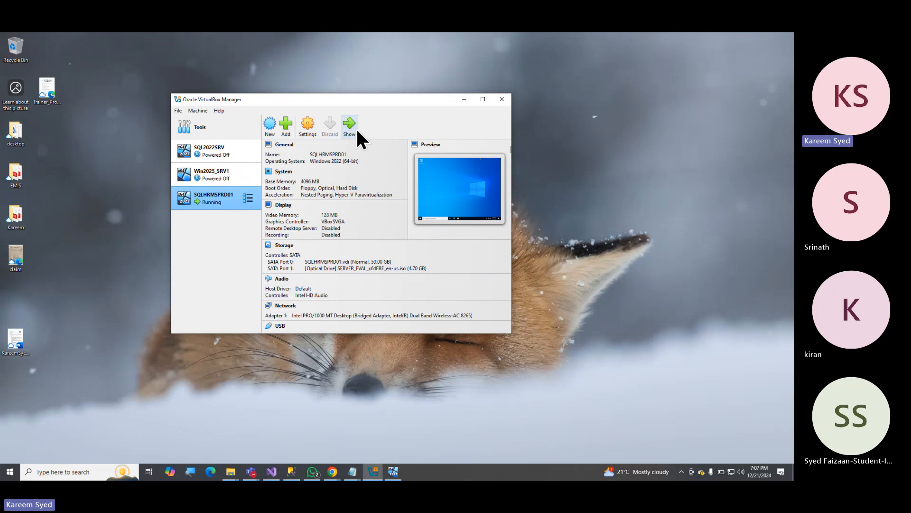
pyautogui.press('super+e')
pyautogui.click(233, 102)
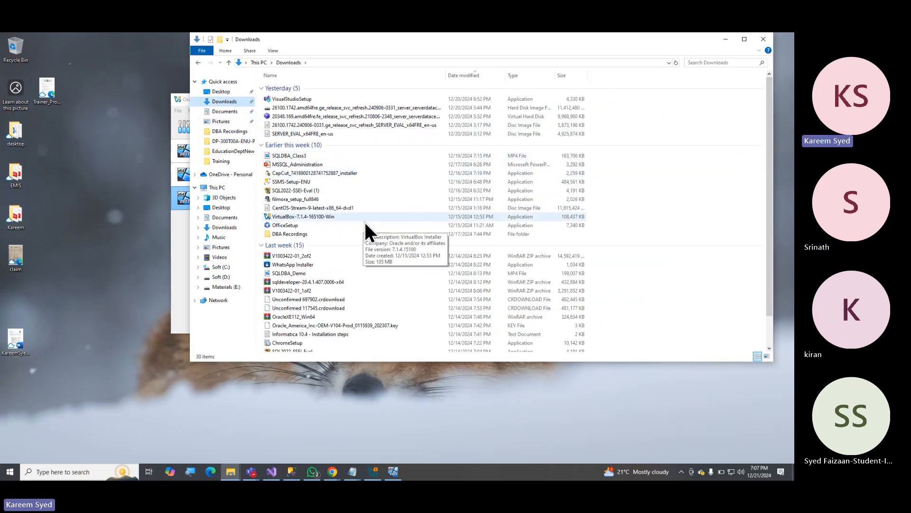
pyautogui.click(313, 217)
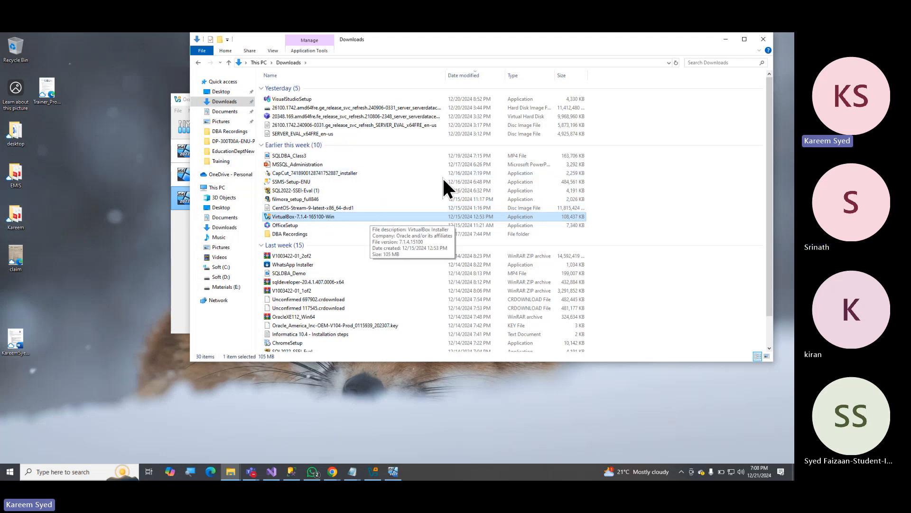
pyautogui.click(724, 40)
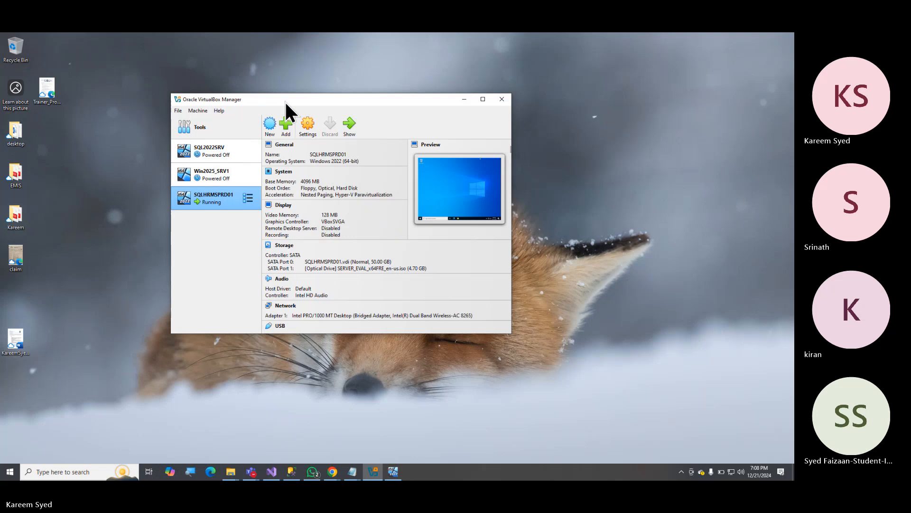
# Reposition the VirtualBox Manager window slightly, then bring up the running SQLHRMSPRD01 VM briefly and minimize it.
pyautogui.moveTo(283, 98); pyautogui.dragTo(266, 97)
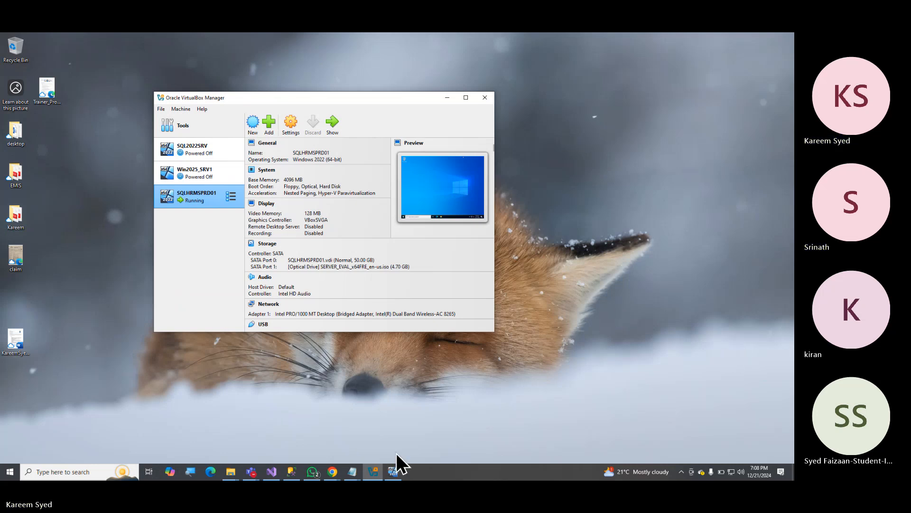
pyautogui.click(394, 472)
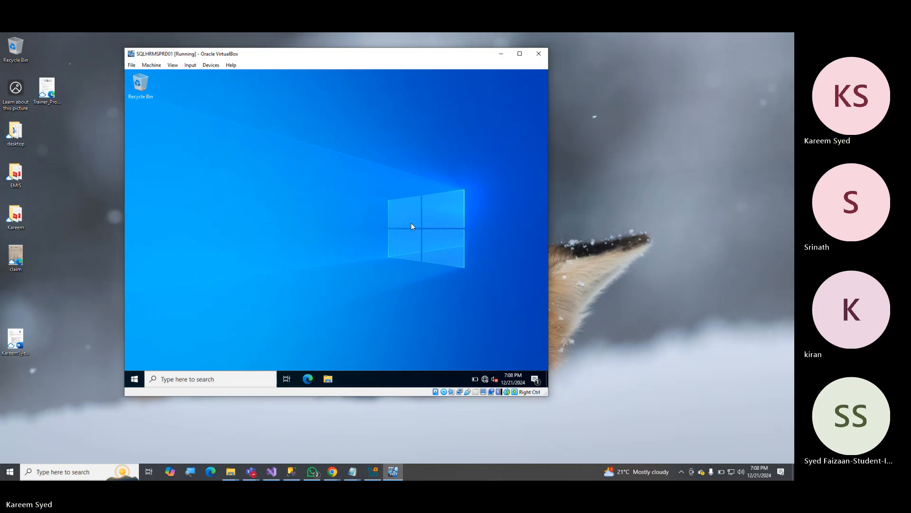
pyautogui.click(501, 55)
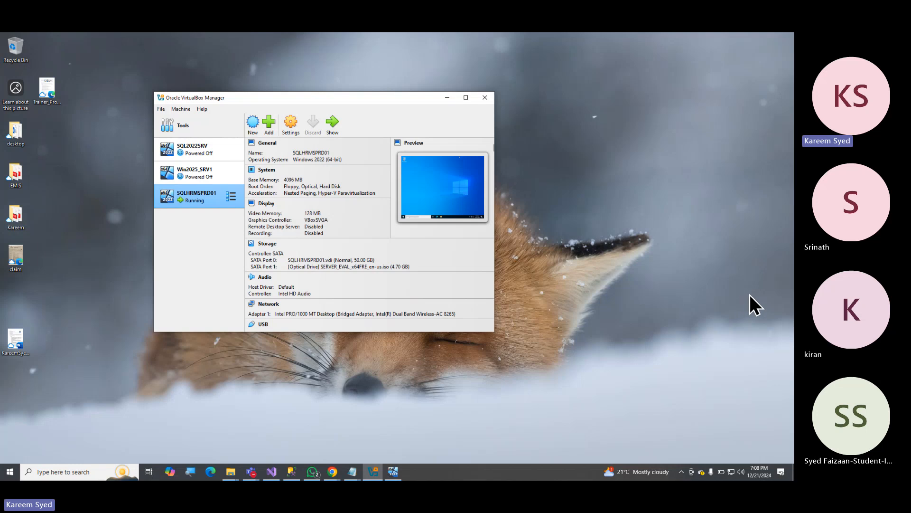
# Switch to the Notepad notes on server provisioning and remove one surplus blank line between the Z:\ drive line and item 4.
pyautogui.click(352, 471)
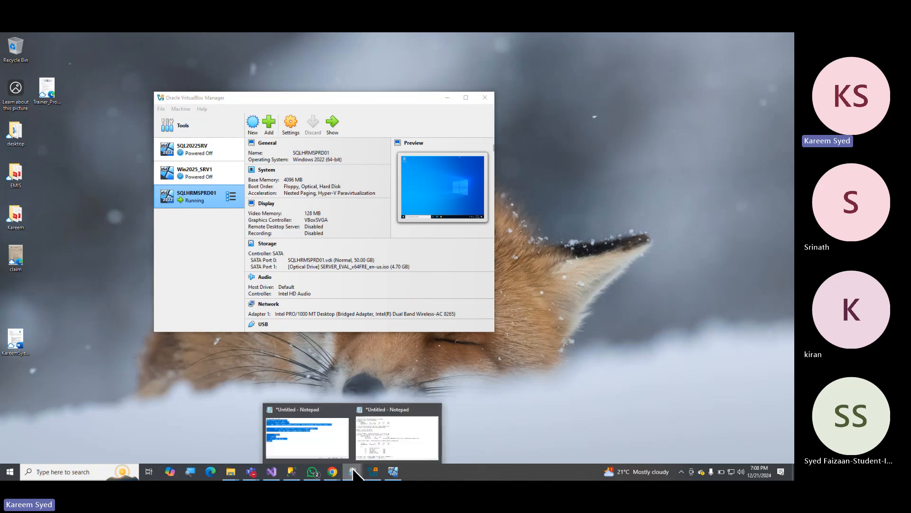
pyautogui.click(372, 443)
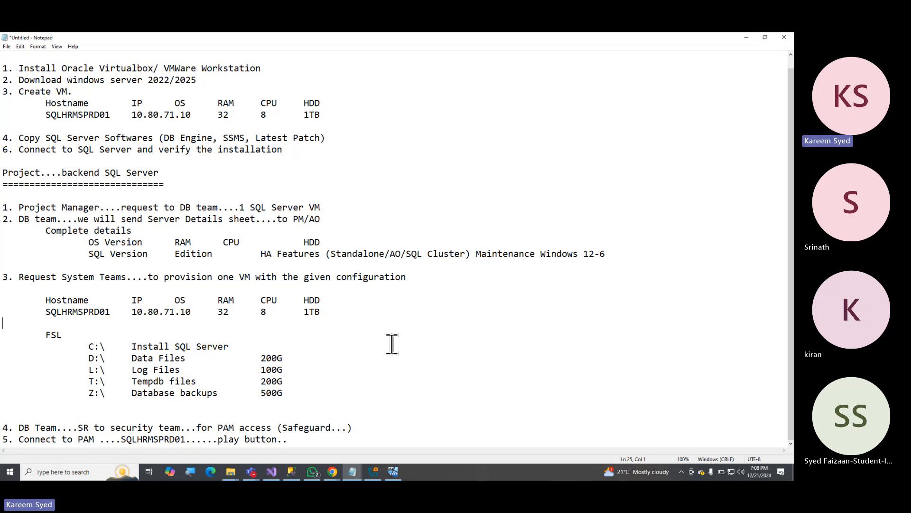
pyautogui.click(157, 413)
pyautogui.press('BackSpace')
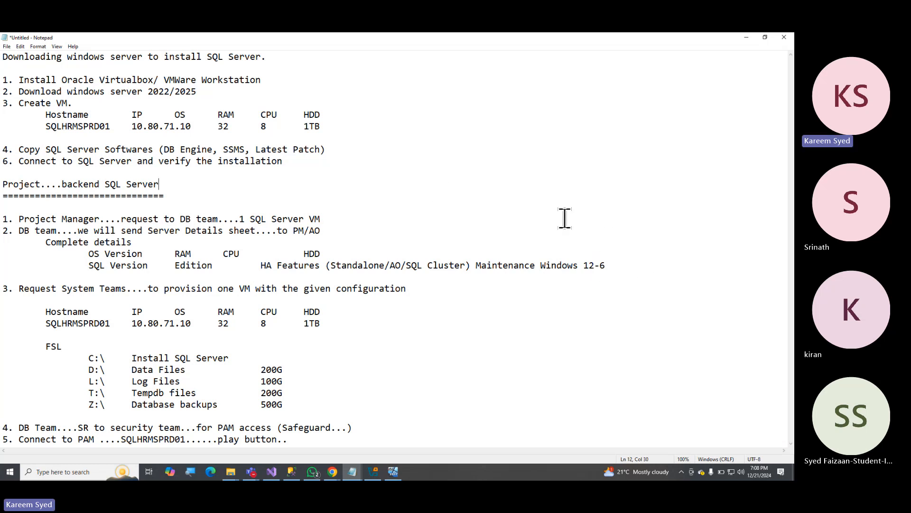
# Highlight item 5 about connecting to PAM, followed by the D:\ to Z:\ drive lines under FSL in the notes.
pyautogui.click(343, 334)
pyautogui.moveTo(4, 439); pyautogui.dragTo(290, 439)
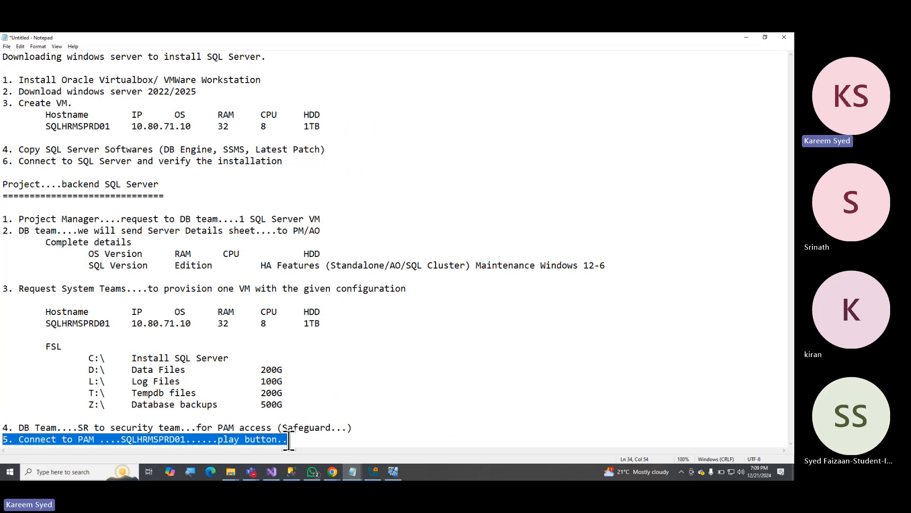
pyautogui.click(376, 357)
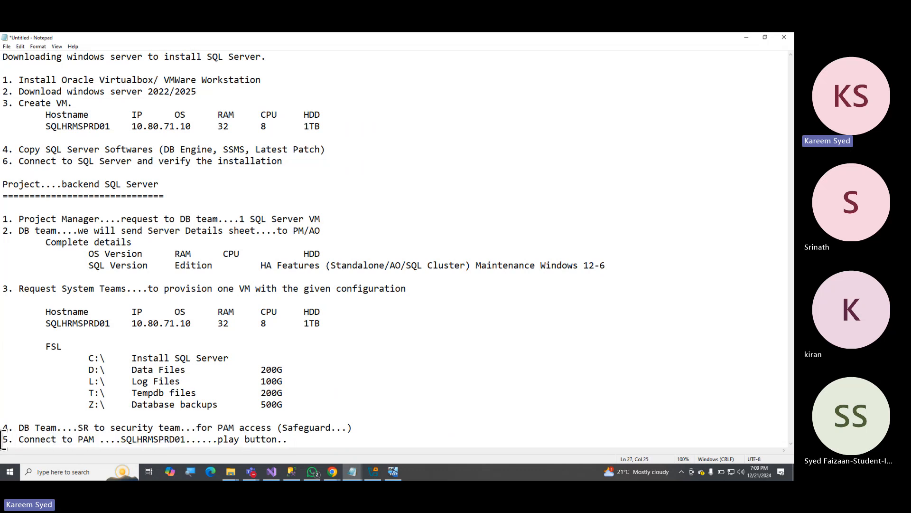
pyautogui.moveTo(4, 439); pyautogui.dragTo(288, 439)
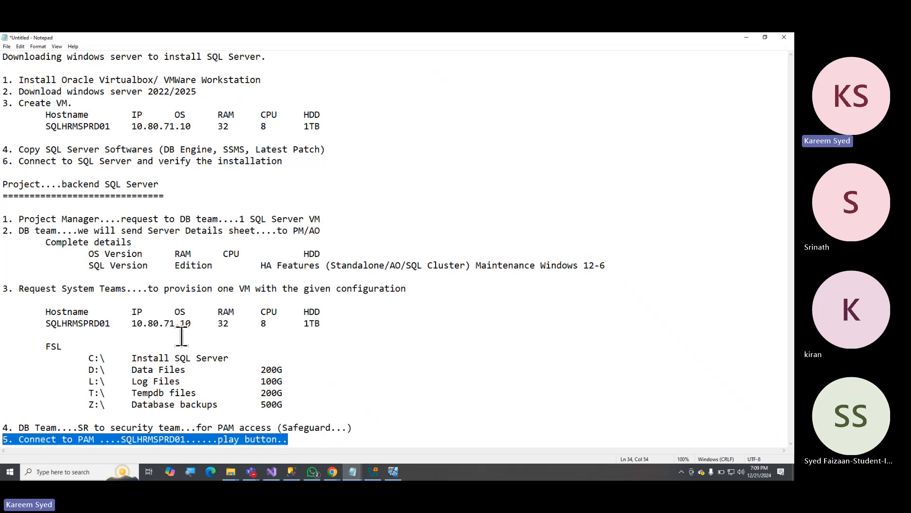
pyautogui.moveTo(63, 366); pyautogui.dragTo(295, 400)
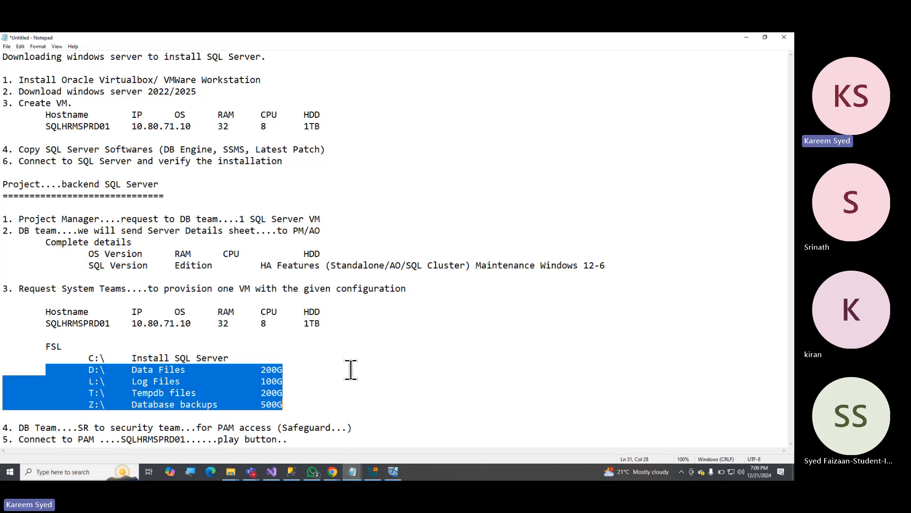